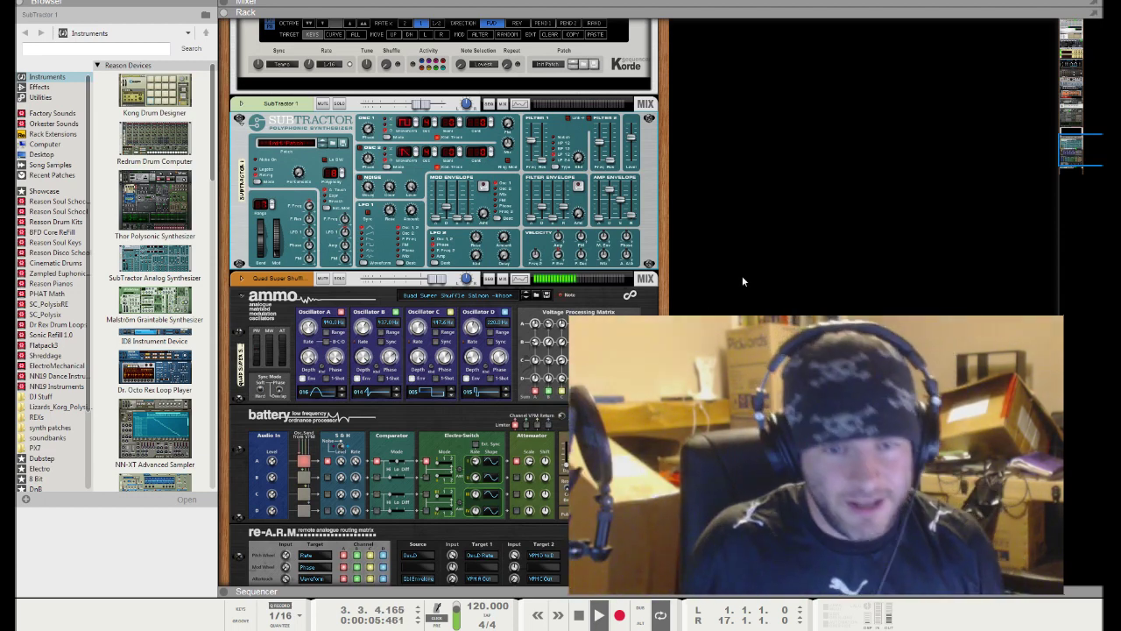
Step: Show the sequencer and start recording a kick drum part on the PunchBDRE 1 track
{"action": "scroll", "coordinate": [731, 288], "scroll_direction": "down", "scroll_amount": 3}
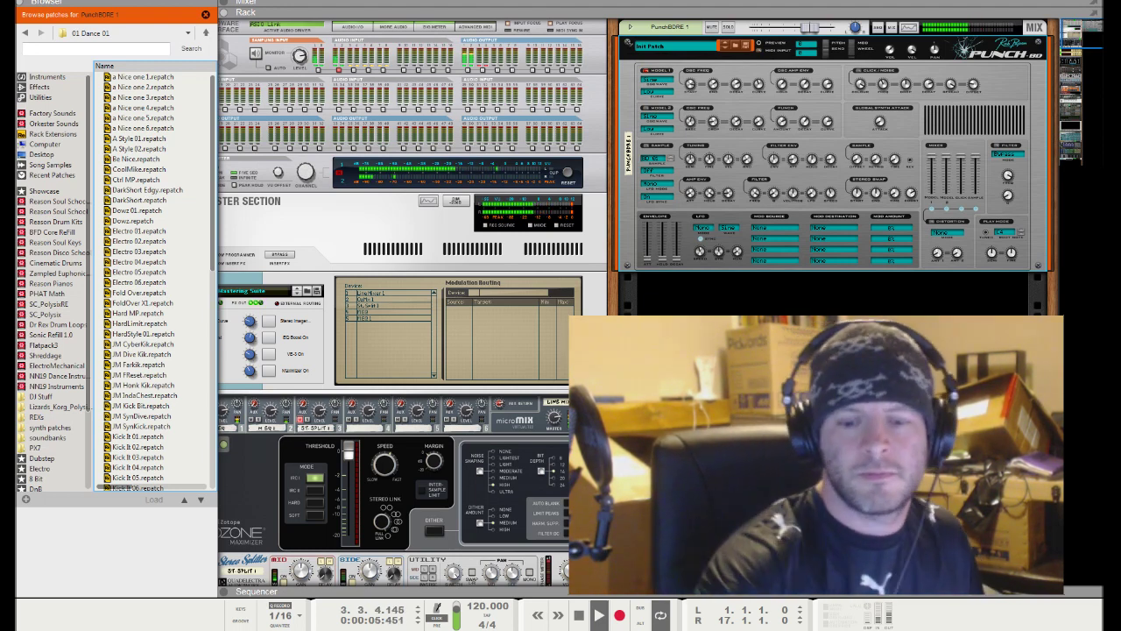
{"action": "key", "text": "F7"}
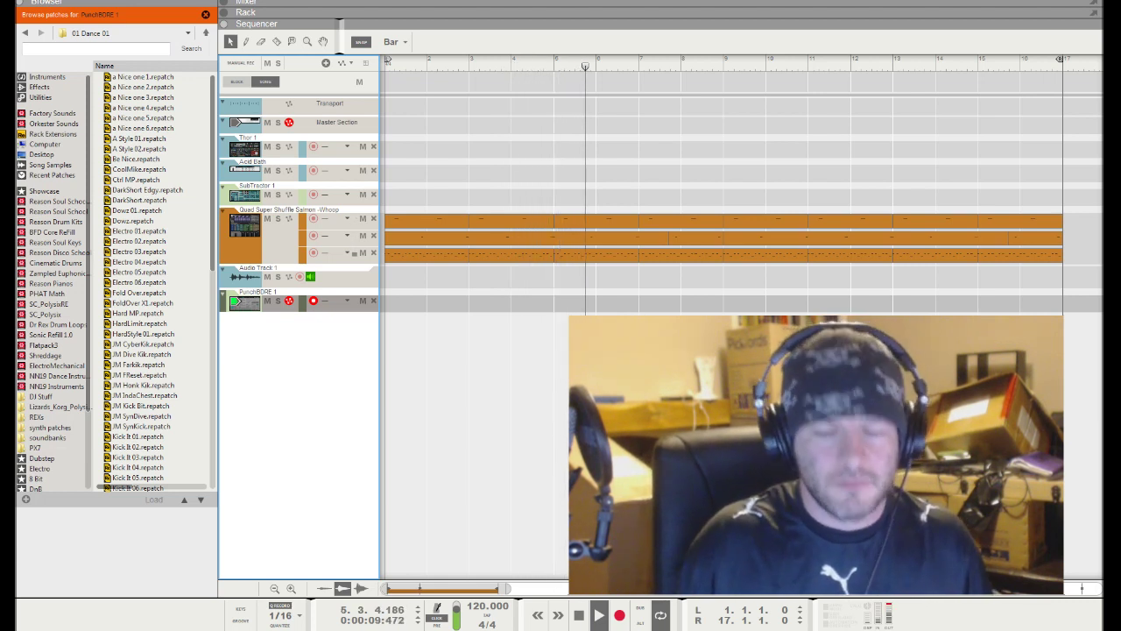
{"action": "left_click", "coordinate": [619, 616]}
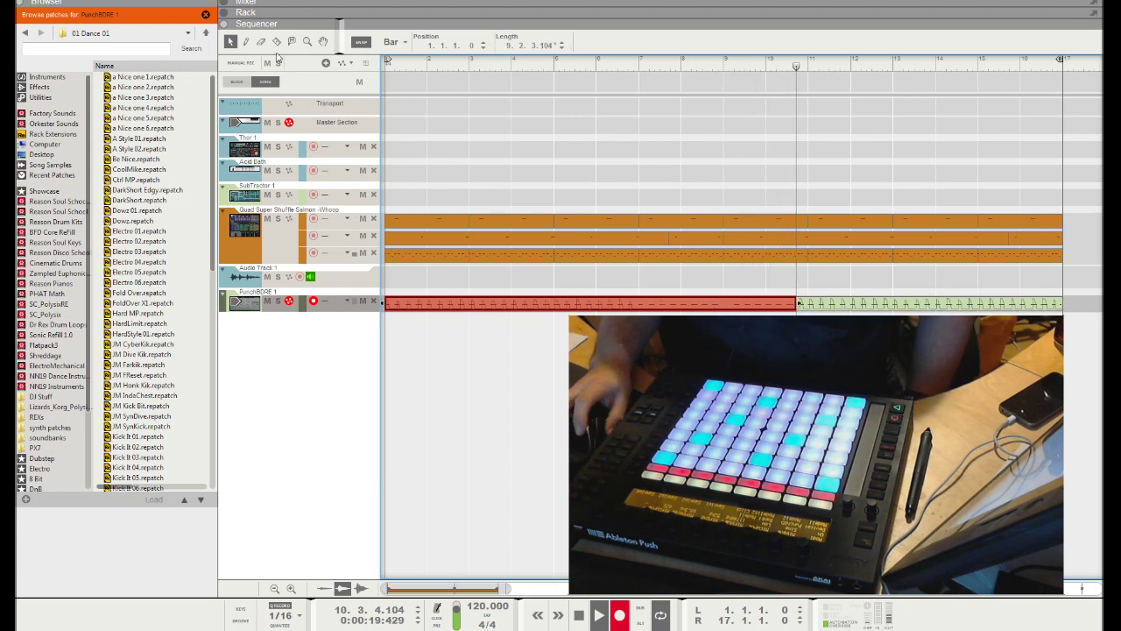
Step: Split the recorded PunchBDRE 1 clip at bars 8 and 9, and stop recording
{"action": "key", "text": "r"}
{"action": "left_click", "coordinate": [679, 311]}
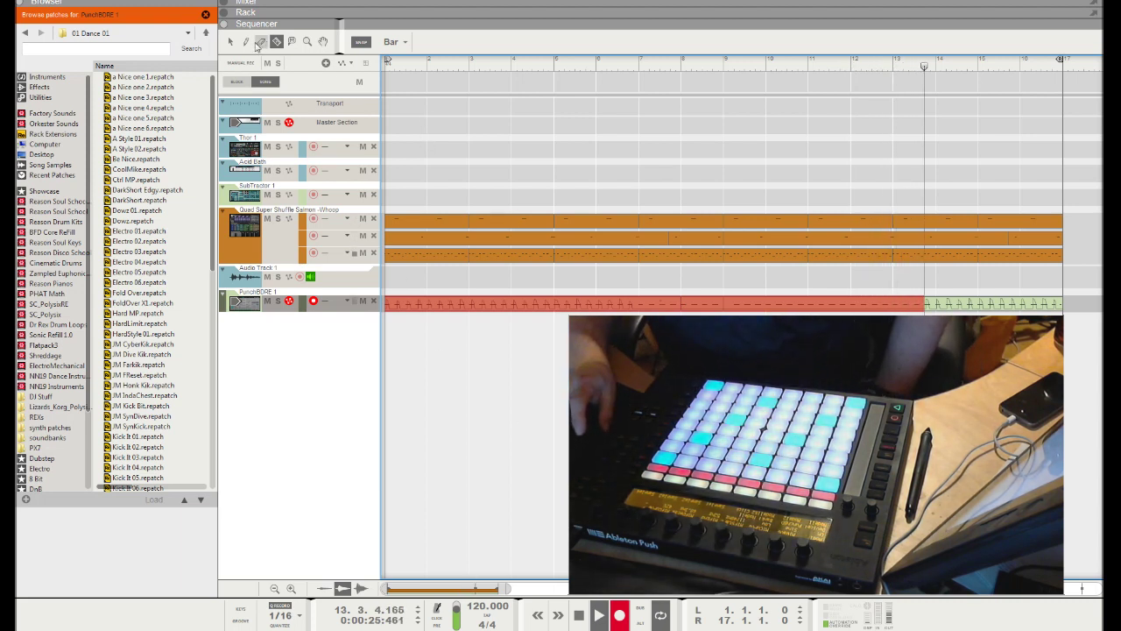
{"action": "left_click", "coordinate": [733, 304]}
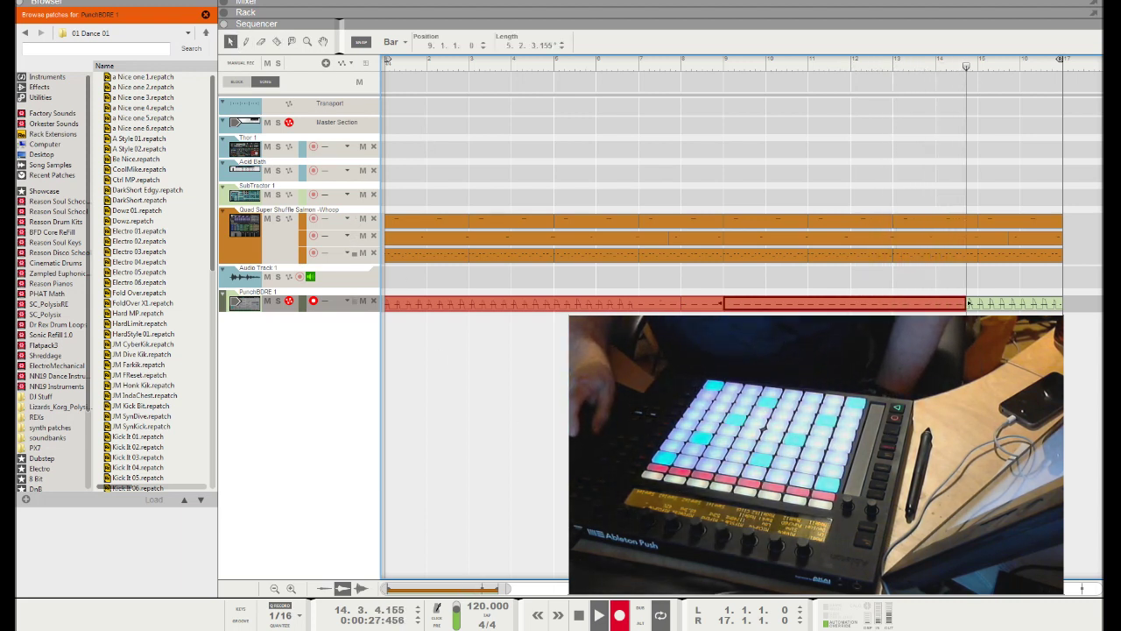
{"action": "left_click", "coordinate": [618, 622]}
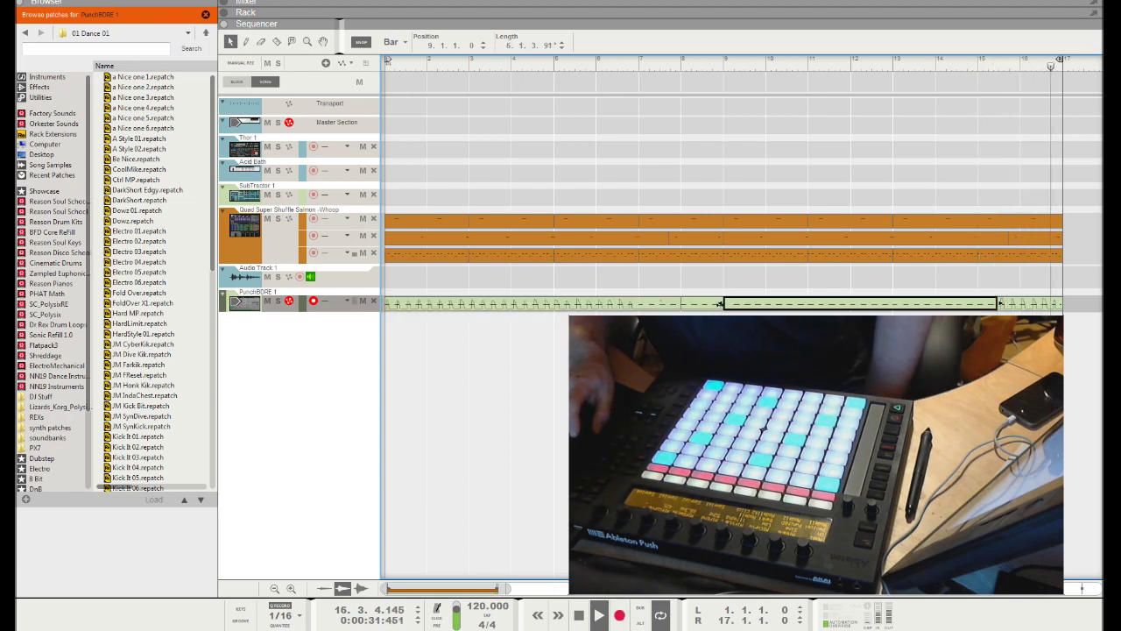
Step: Trim the PunchBDRE 1 clip at bar 9 to start at bar 10, and fill bar 9 with a copy of the bar 8 clip
{"action": "left_click_drag", "start_coordinate": [723, 303], "coordinate": [765, 303]}
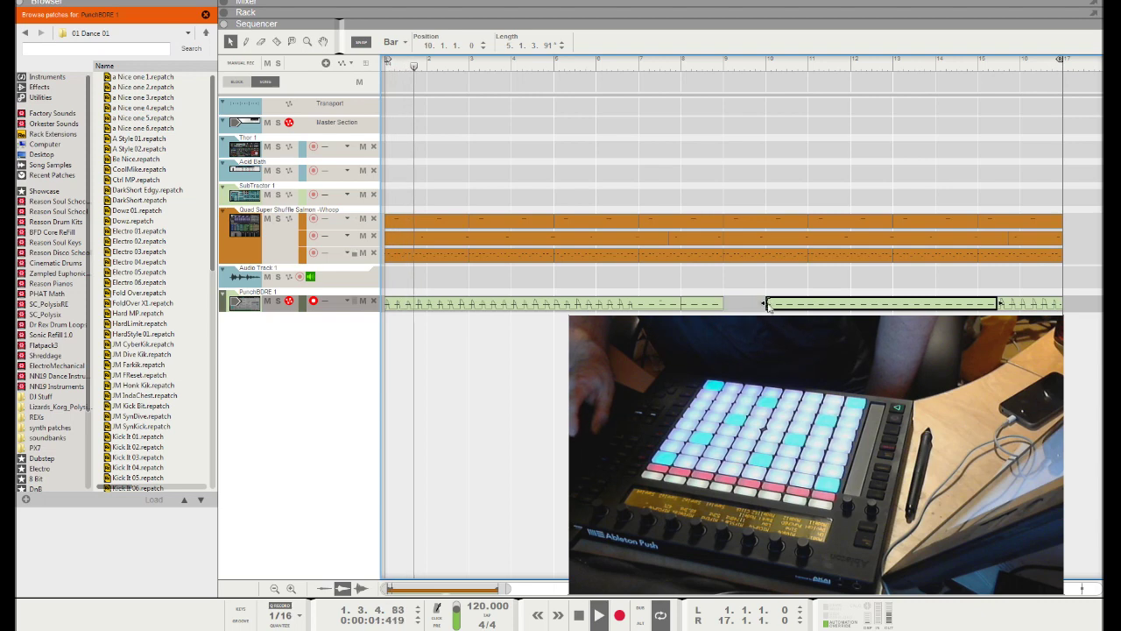
{"action": "left_click", "coordinate": [695, 310]}
{"action": "left_click", "coordinate": [697, 303]}
{"action": "left_click_drag", "start_coordinate": [696, 303], "coordinate": [739, 304]}
Step: Shorten the last PunchBDRE 1 clip to end at bar 16, and copy the one-bar clip from bar 9 to bar 16
{"action": "left_click", "coordinate": [1033, 304]}
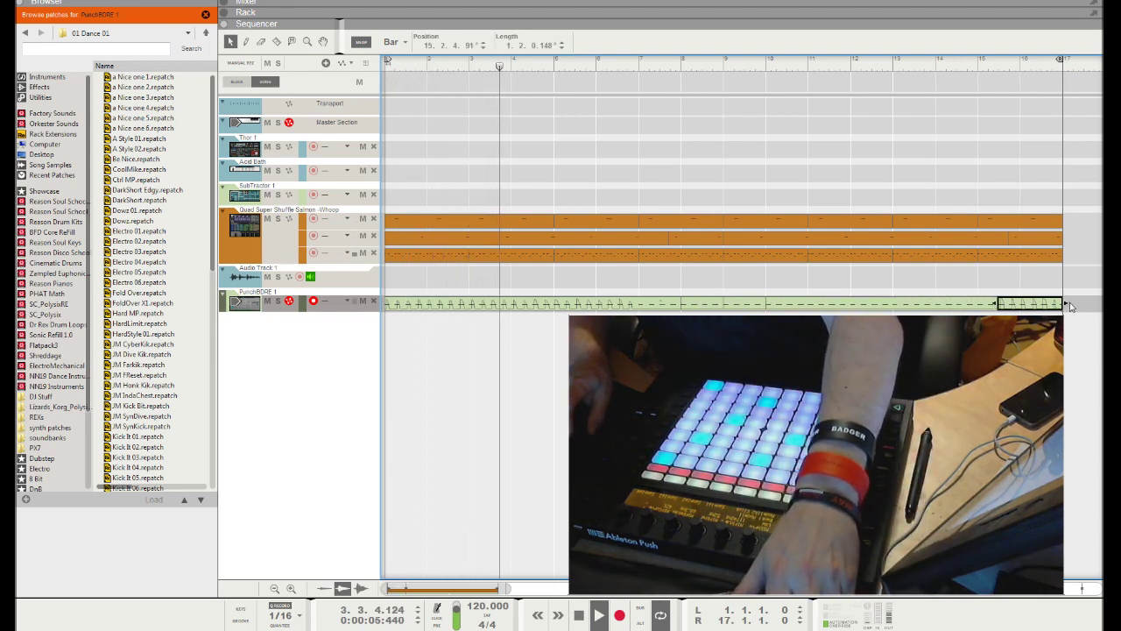
{"action": "left_click_drag", "start_coordinate": [1061, 304], "coordinate": [1019, 304]}
{"action": "left_click", "coordinate": [744, 304]}
{"action": "left_click_drag", "start_coordinate": [744, 304], "coordinate": [1039, 304]}
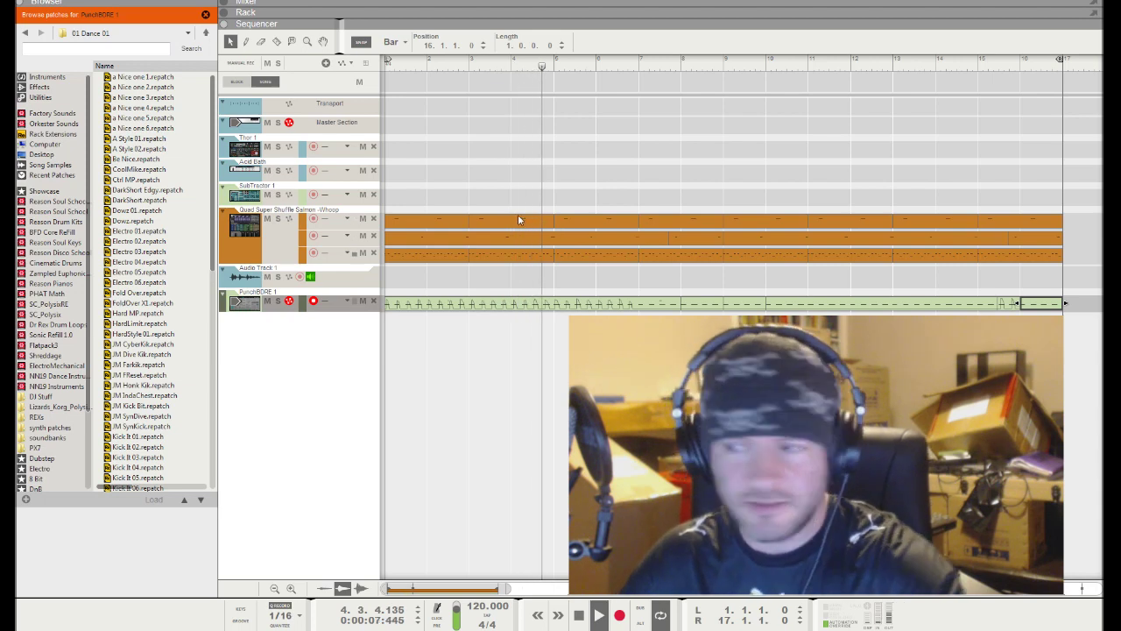
{"action": "left_click", "coordinate": [551, 125]}
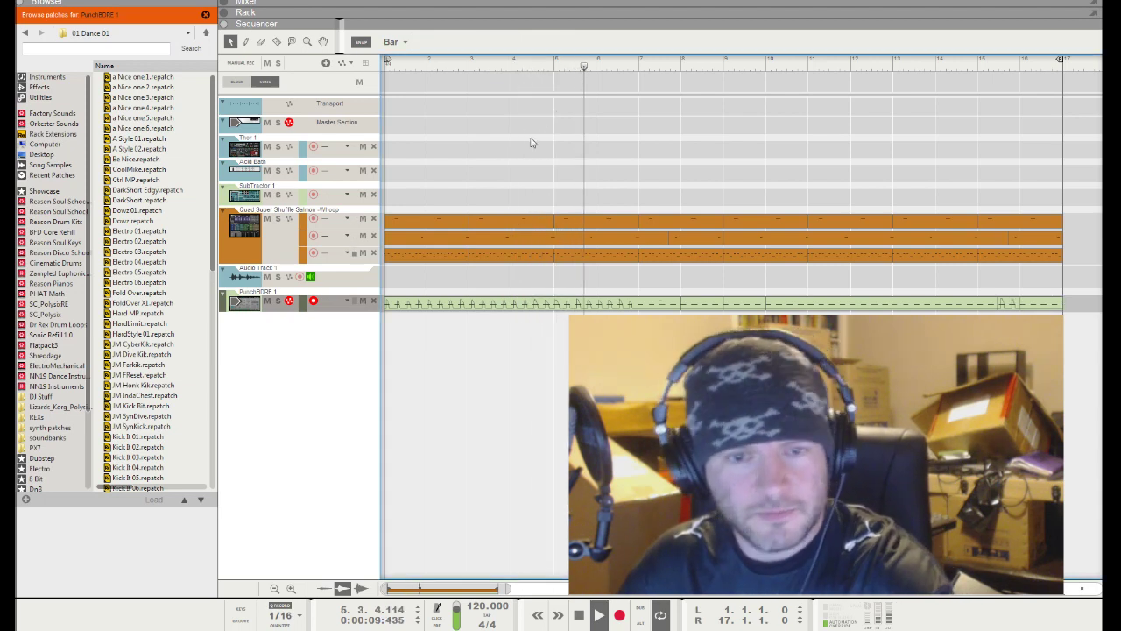
Step: Return to the mixer and rack and add a Kong drum device
{"action": "key", "text": "F7"}
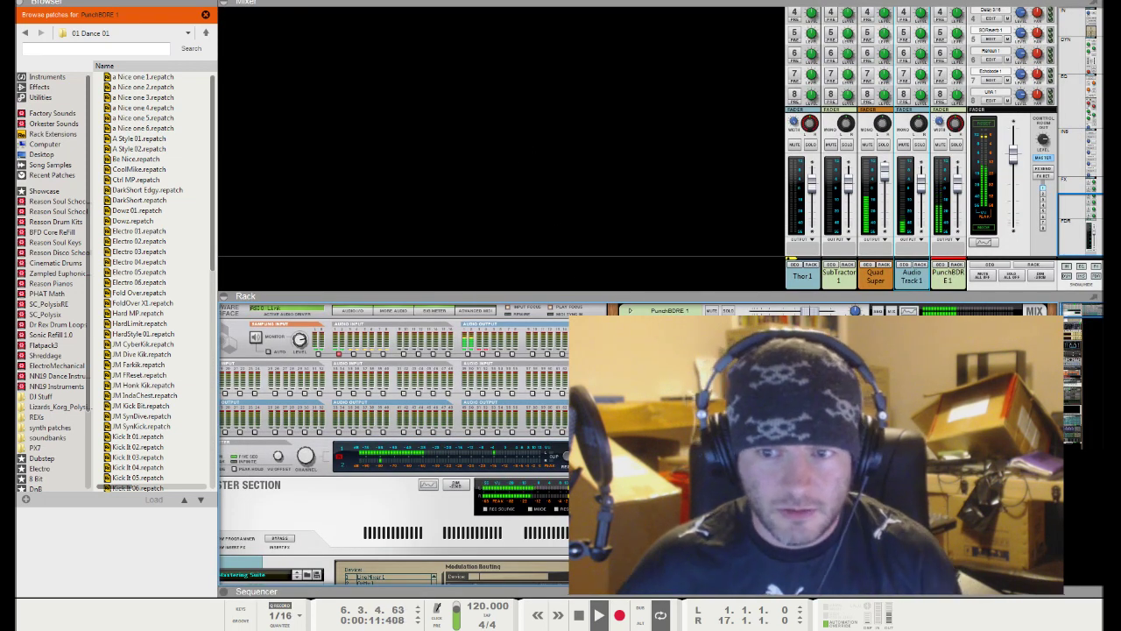
{"action": "scroll", "coordinate": [394, 442], "scroll_direction": "down", "scroll_amount": 5}
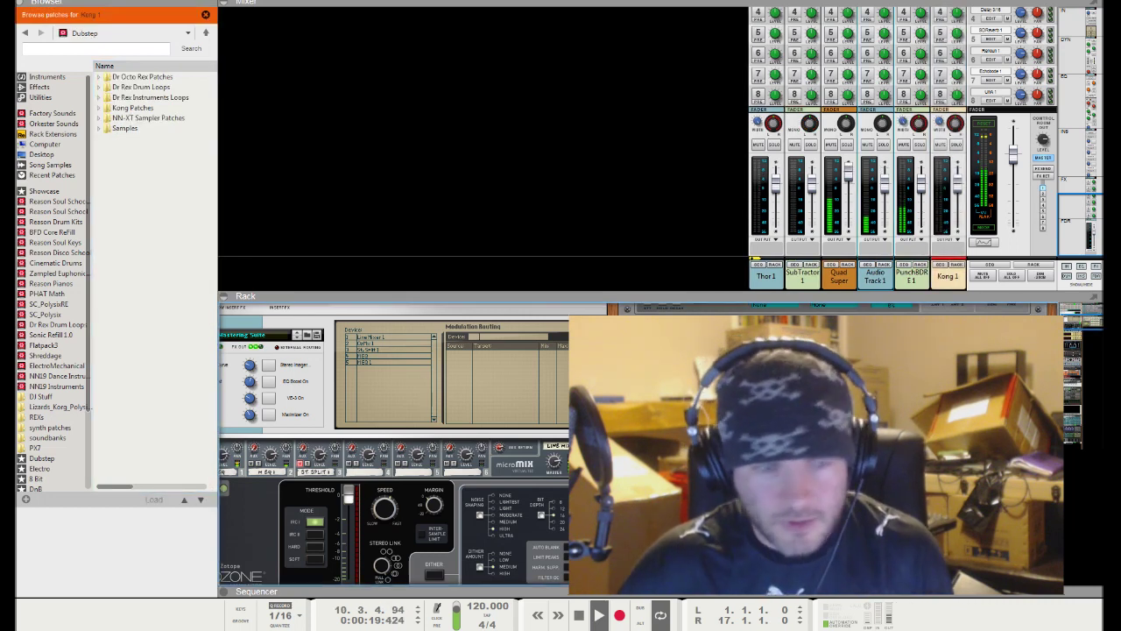
Step: Browse Kong patches in the Electro location's EDM_HOOKS_AND_DROPS library and expand its EHD_SOUNDS_AND_FX folder
{"action": "scroll", "coordinate": [57, 376], "scroll_direction": "down", "scroll_amount": 3}
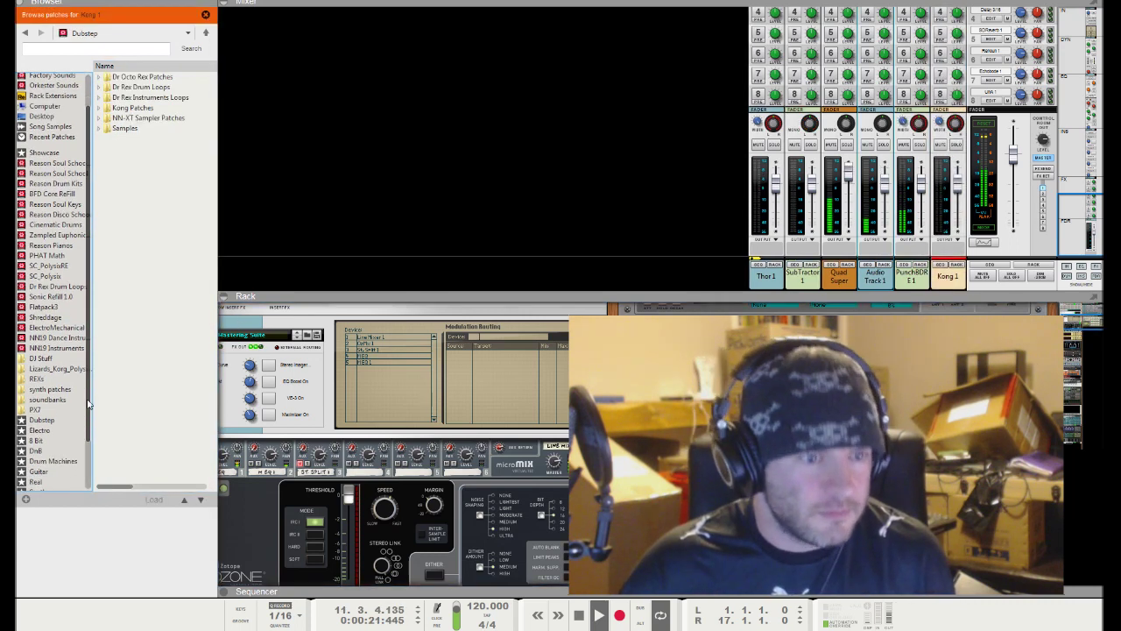
{"action": "left_click", "coordinate": [39, 373]}
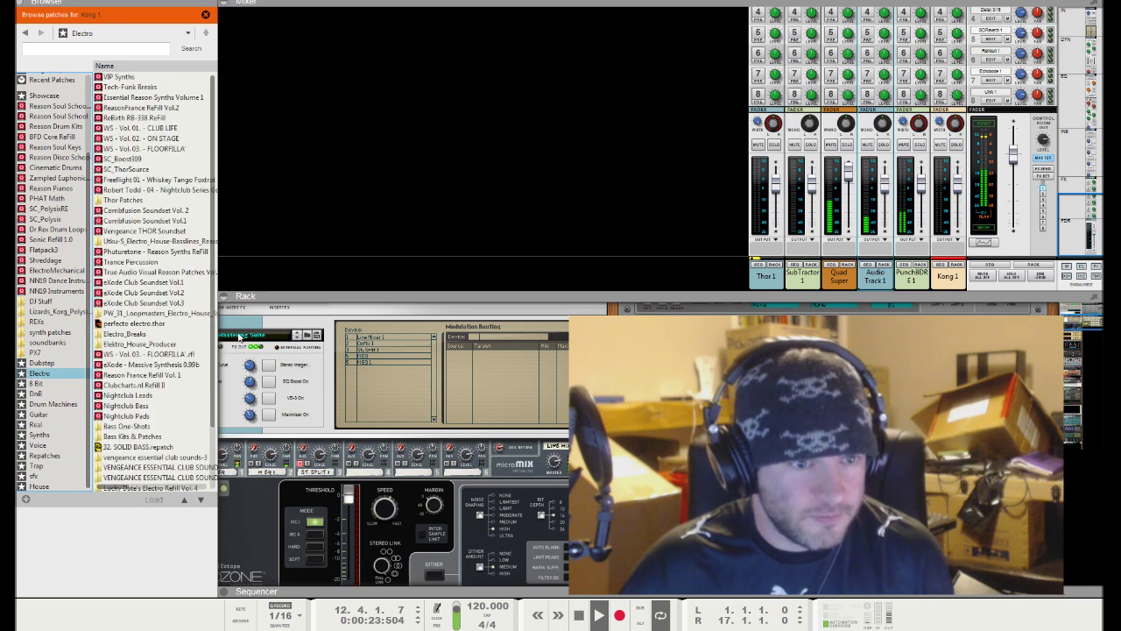
{"action": "scroll", "coordinate": [162, 184], "scroll_direction": "down", "scroll_amount": 2}
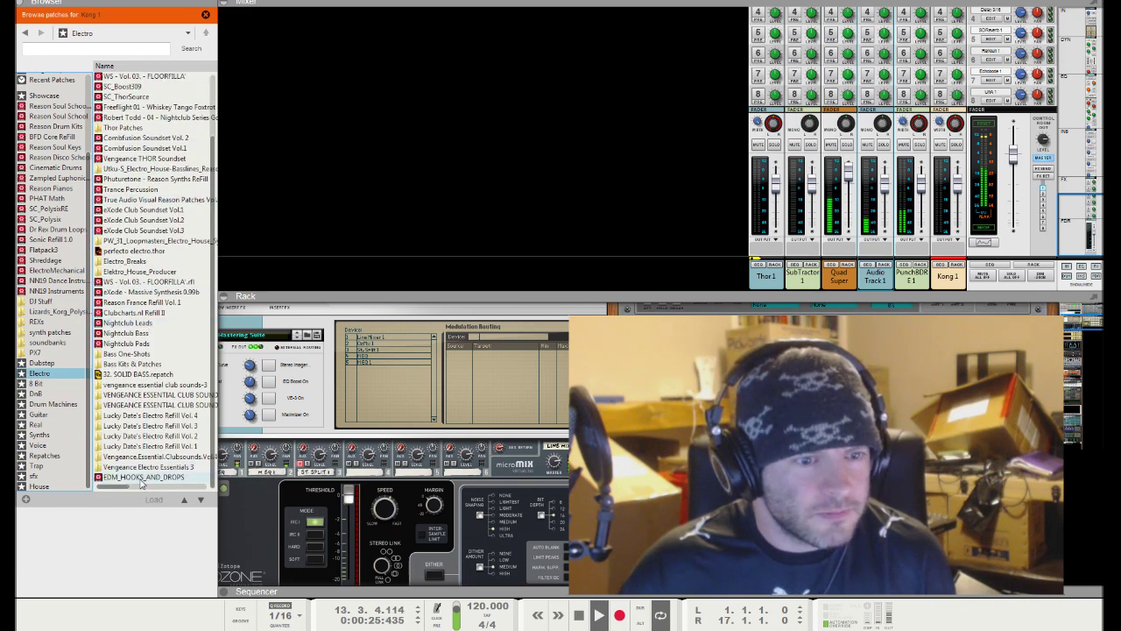
{"action": "left_click", "coordinate": [142, 477]}
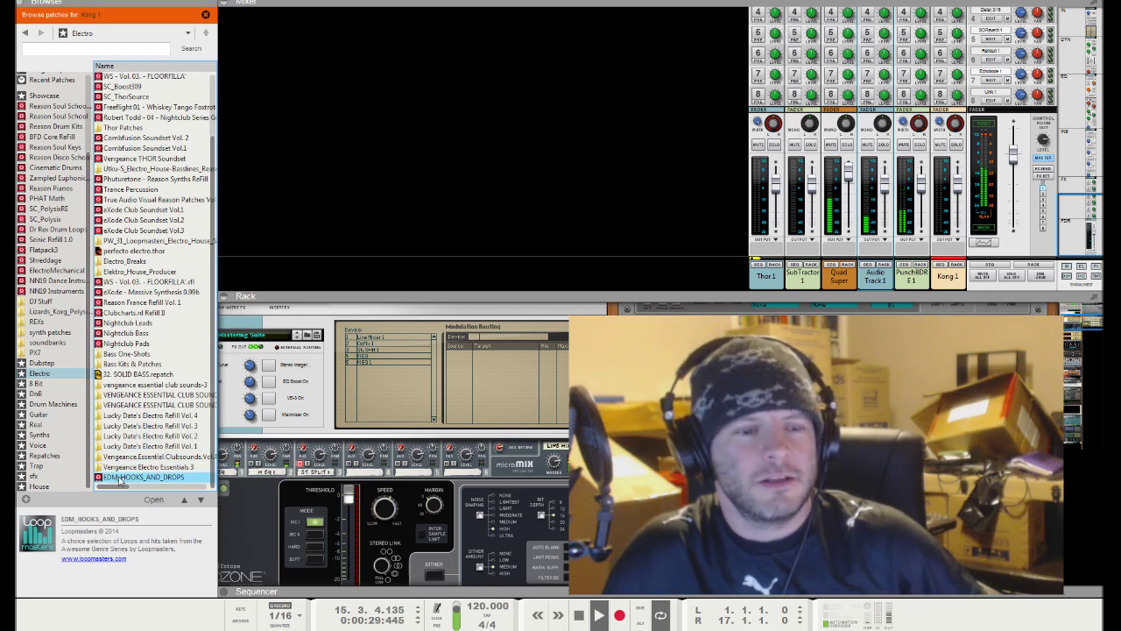
{"action": "double_click", "coordinate": [99, 478]}
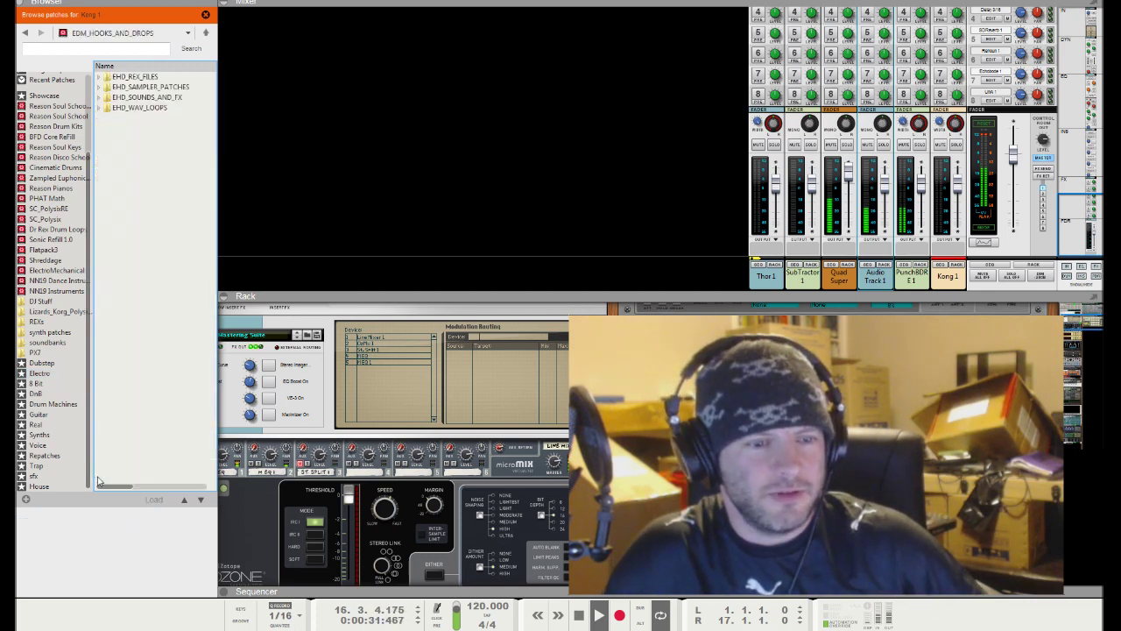
{"action": "left_click", "coordinate": [100, 97]}
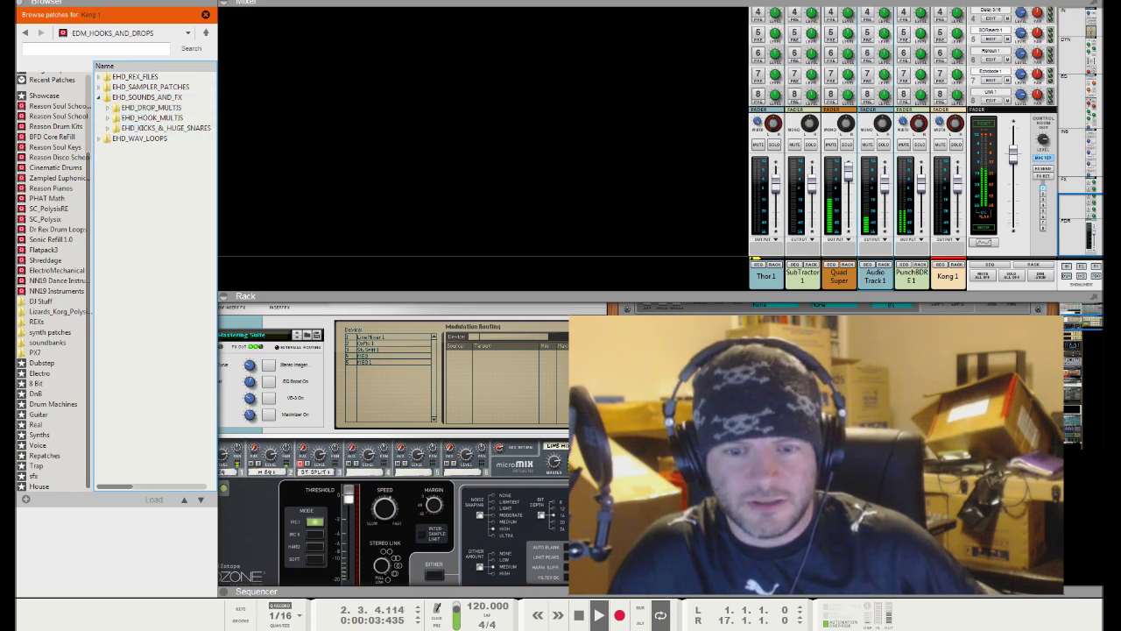
{"action": "scroll", "coordinate": [394, 438], "scroll_direction": "down", "scroll_amount": 1}
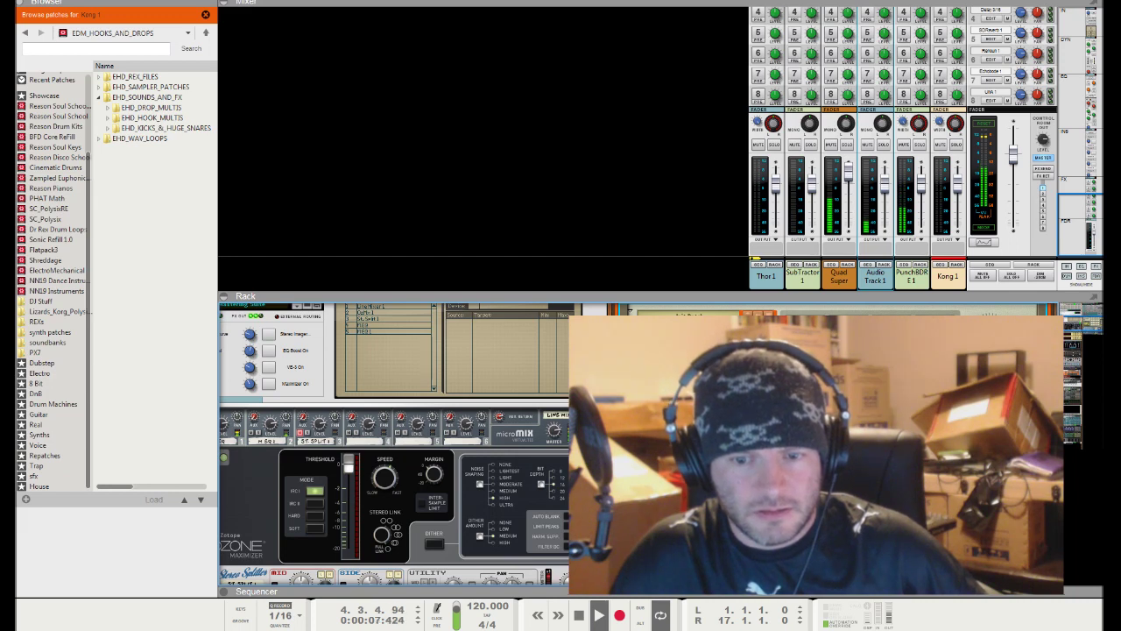
Step: Browse samples for the Kong's first pad and open the EHD_HUGE_SNARES folder in the EDM_HOOKS_AND_DROPS library
{"action": "left_click", "coordinate": [392, 404]}
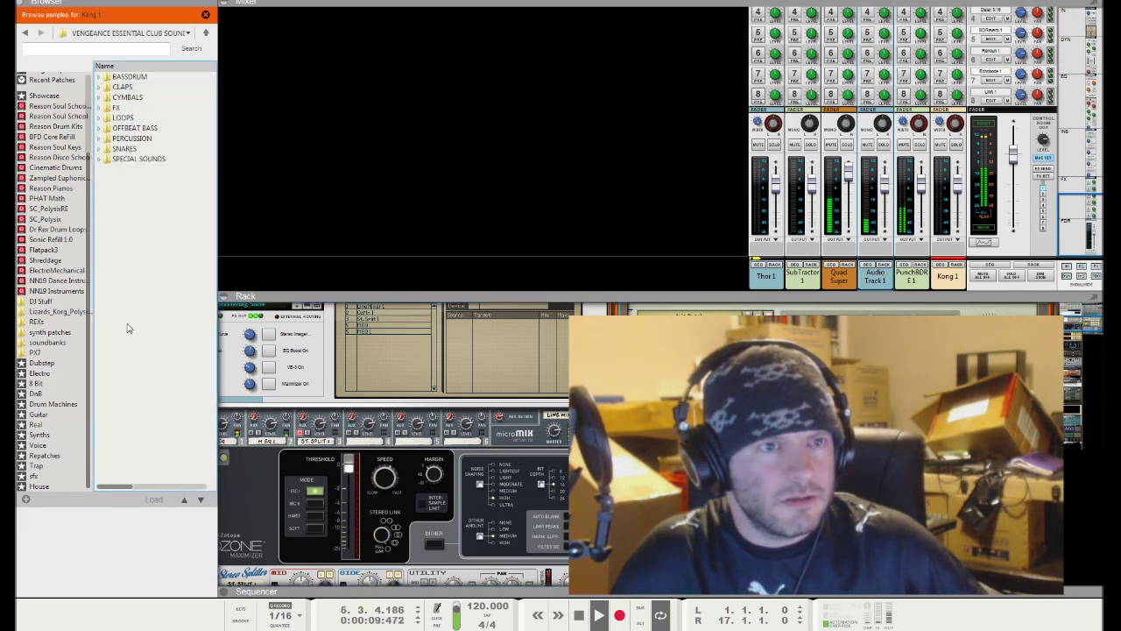
{"action": "left_click", "coordinate": [50, 373]}
{"action": "scroll", "coordinate": [151, 401], "scroll_direction": "down", "scroll_amount": 2}
{"action": "double_click", "coordinate": [136, 478]}
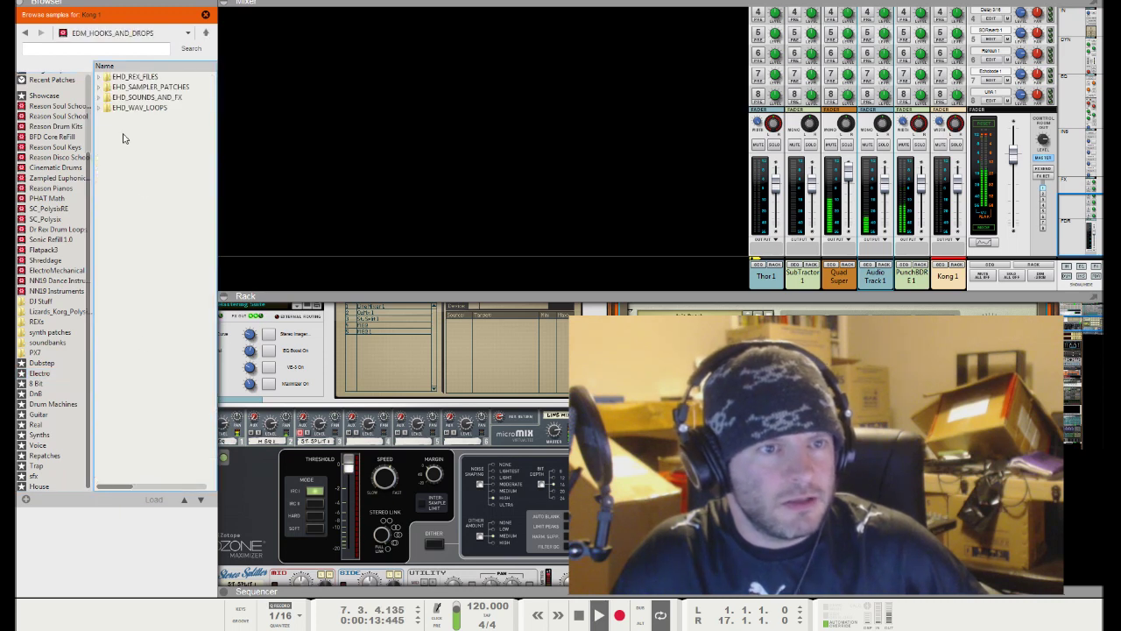
{"action": "left_click", "coordinate": [100, 108]}
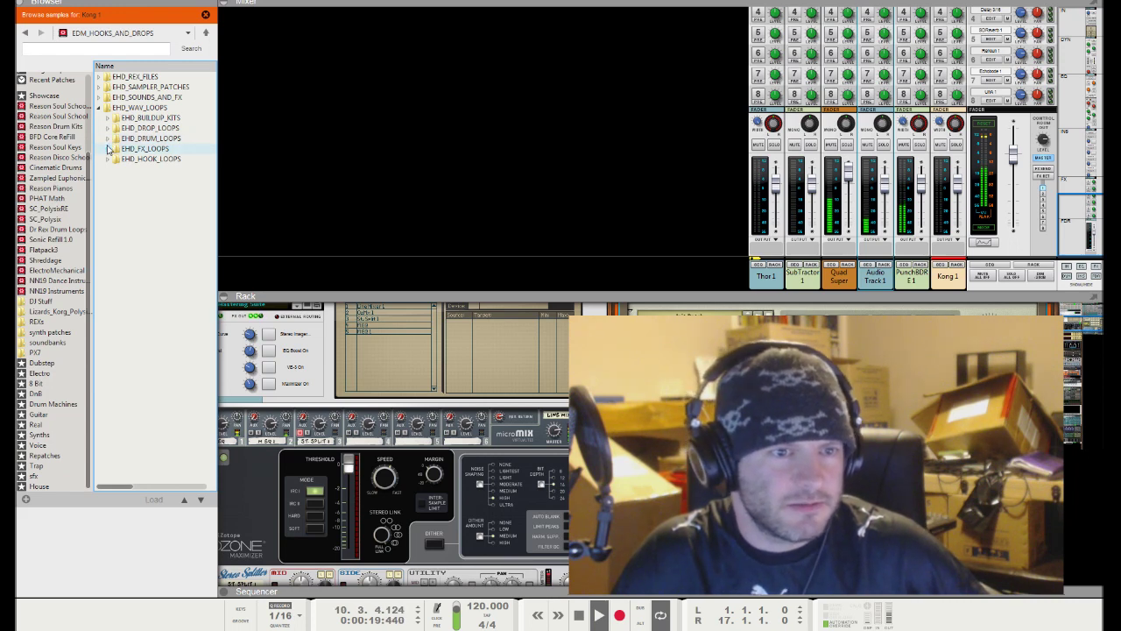
{"action": "left_click", "coordinate": [99, 98]}
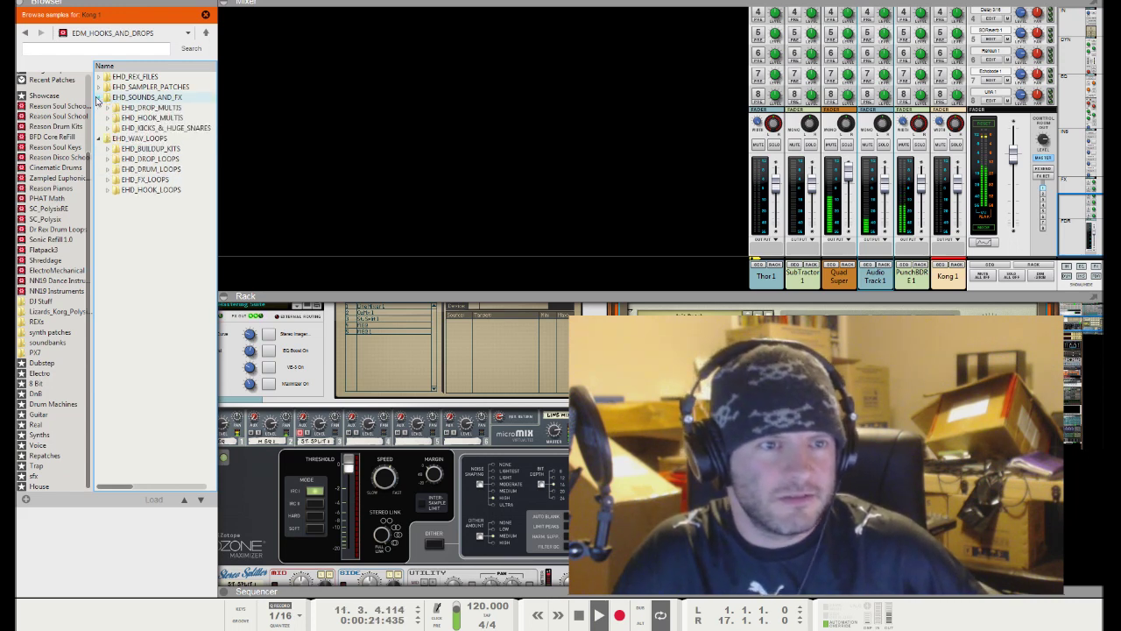
{"action": "left_click", "coordinate": [106, 129]}
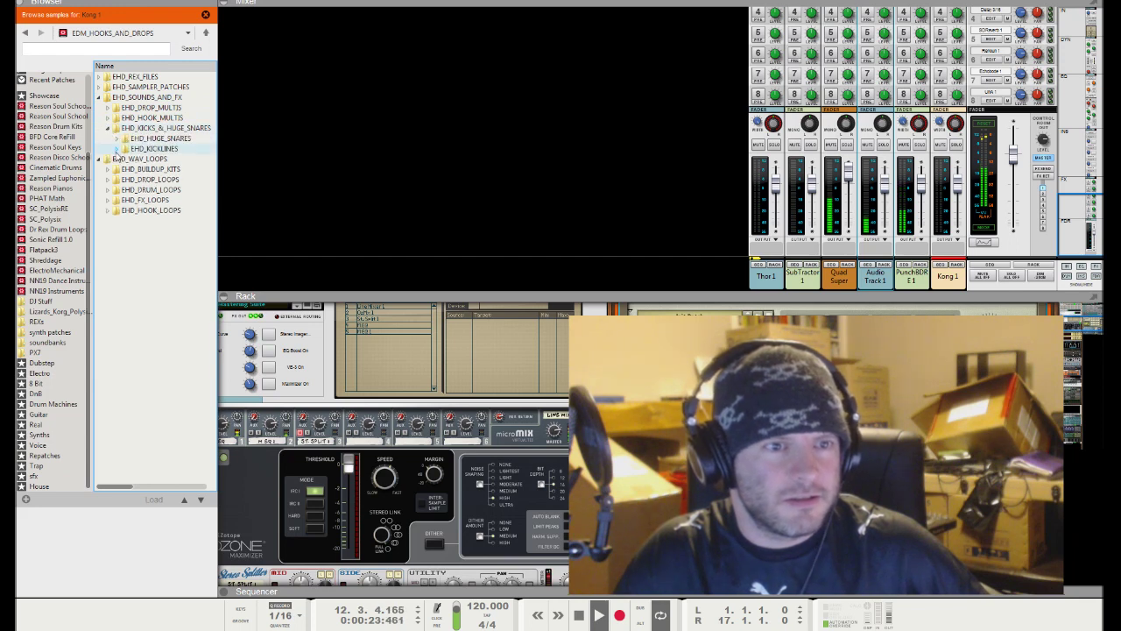
{"action": "left_click", "coordinate": [117, 140]}
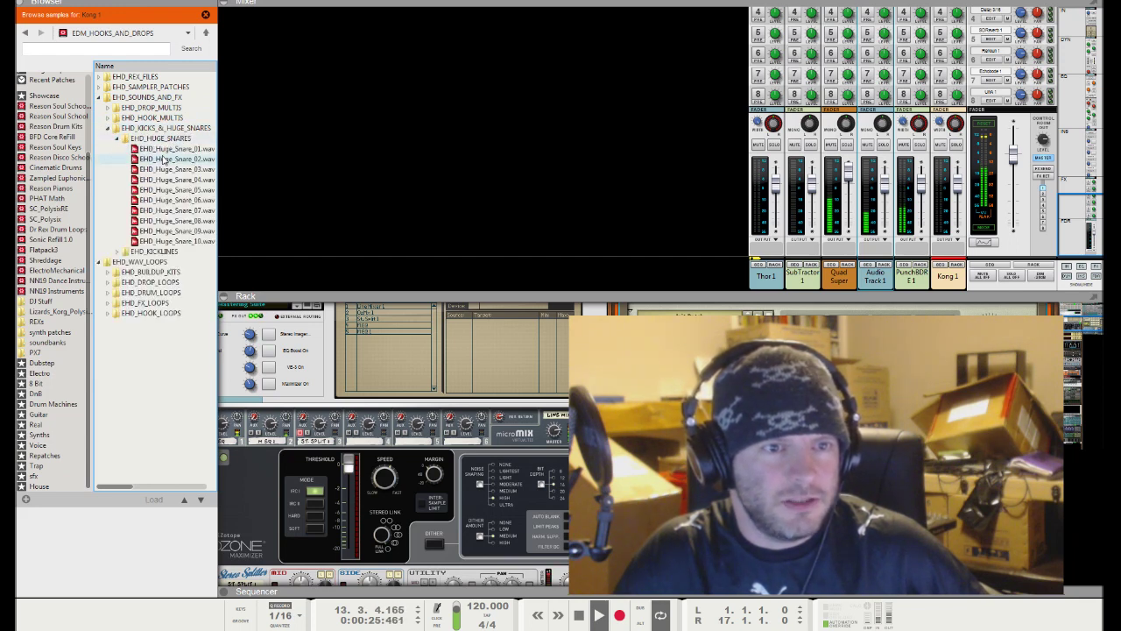
Step: Audition the EHD_Huge_Snare samples and load EHD_Huge_Snare_09.wav onto the Kong's first pad
{"action": "left_click", "coordinate": [166, 149]}
{"action": "left_click", "coordinate": [166, 160]}
{"action": "left_click", "coordinate": [167, 170]}
{"action": "left_click", "coordinate": [168, 180]}
{"action": "left_click", "coordinate": [169, 190]}
{"action": "left_click", "coordinate": [170, 200]}
{"action": "left_click", "coordinate": [172, 211]}
{"action": "left_click", "coordinate": [173, 220]}
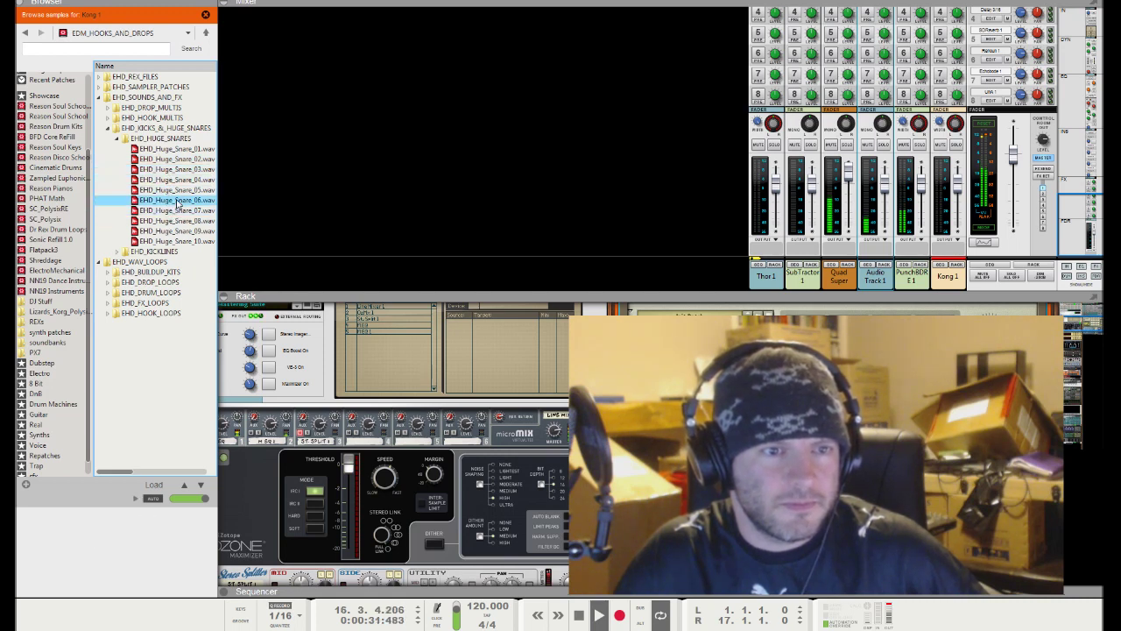
{"action": "left_click", "coordinate": [173, 230]}
{"action": "left_click", "coordinate": [178, 240]}
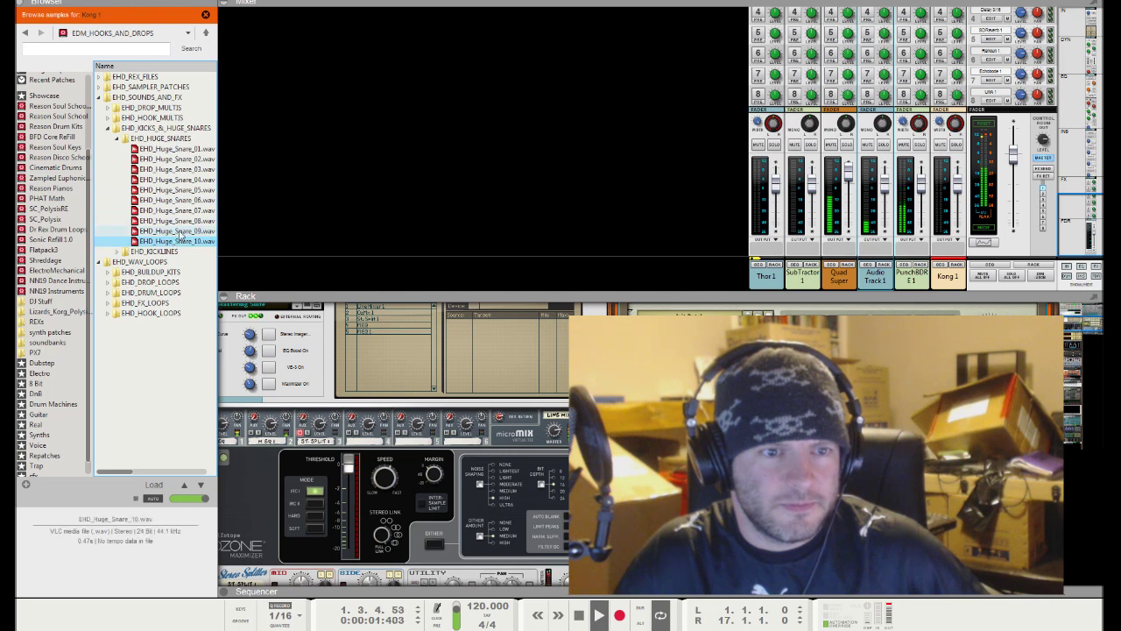
{"action": "left_click", "coordinate": [180, 232]}
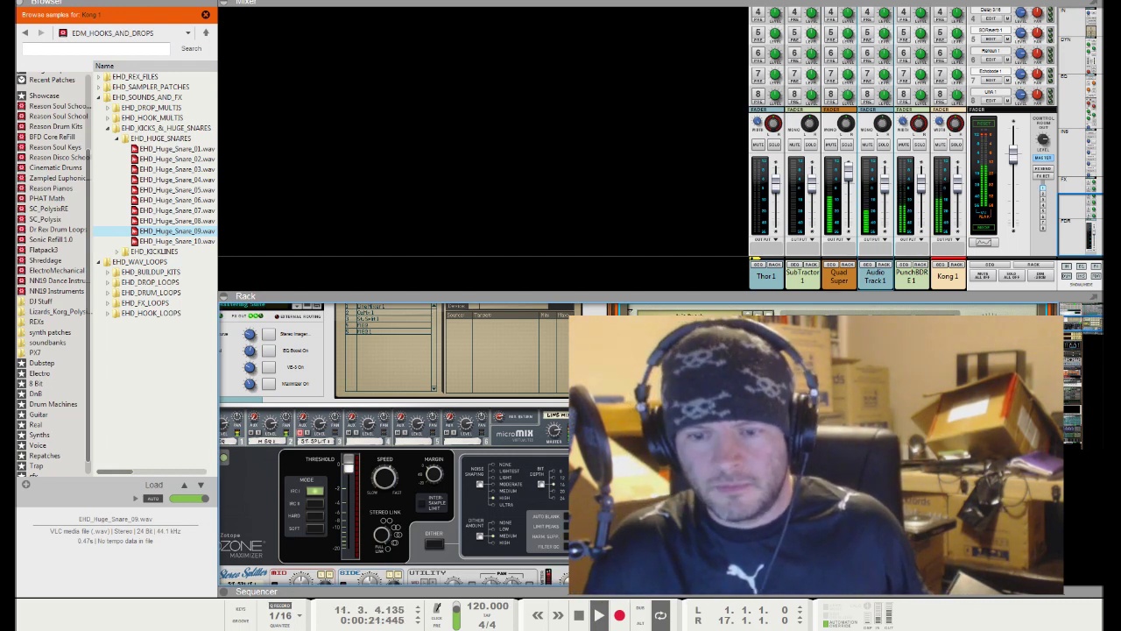
Step: Record a snare part on the Kong 1 track and repeat it as two-bar clips from bar 1
{"action": "scroll", "coordinate": [394, 438], "scroll_direction": "down", "scroll_amount": 3}
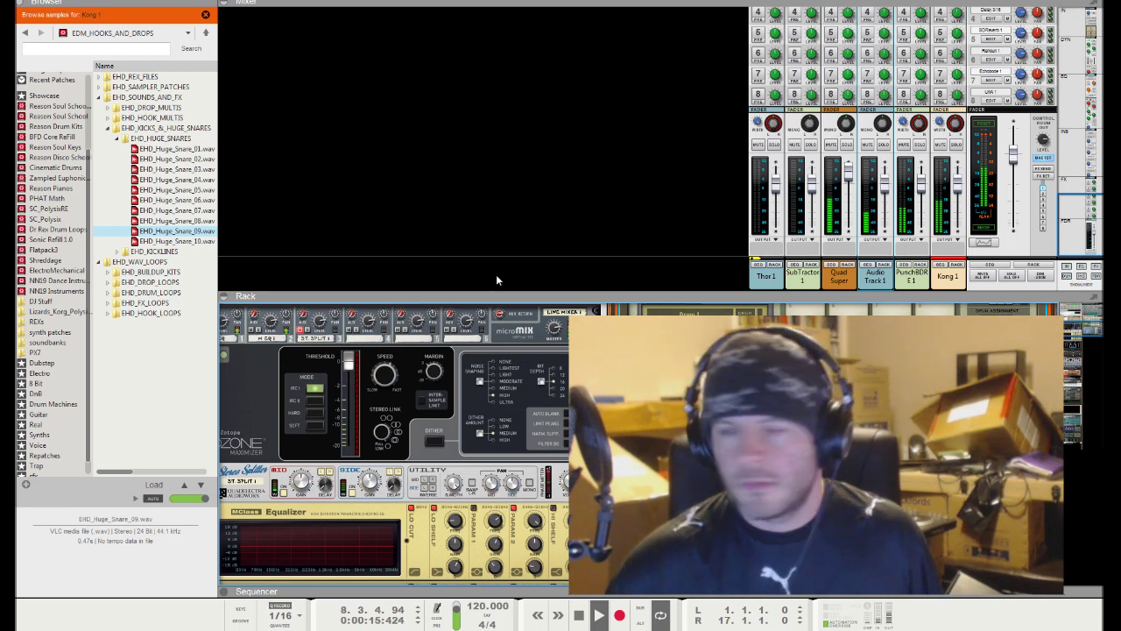
{"action": "key", "text": "F7"}
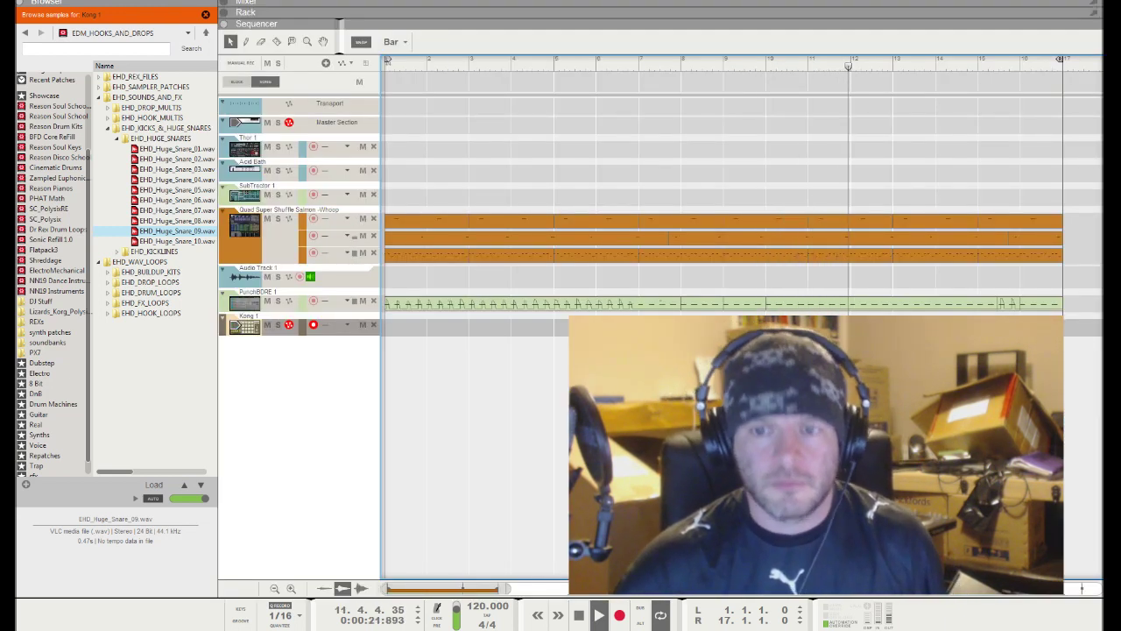
{"action": "left_click", "coordinate": [619, 614]}
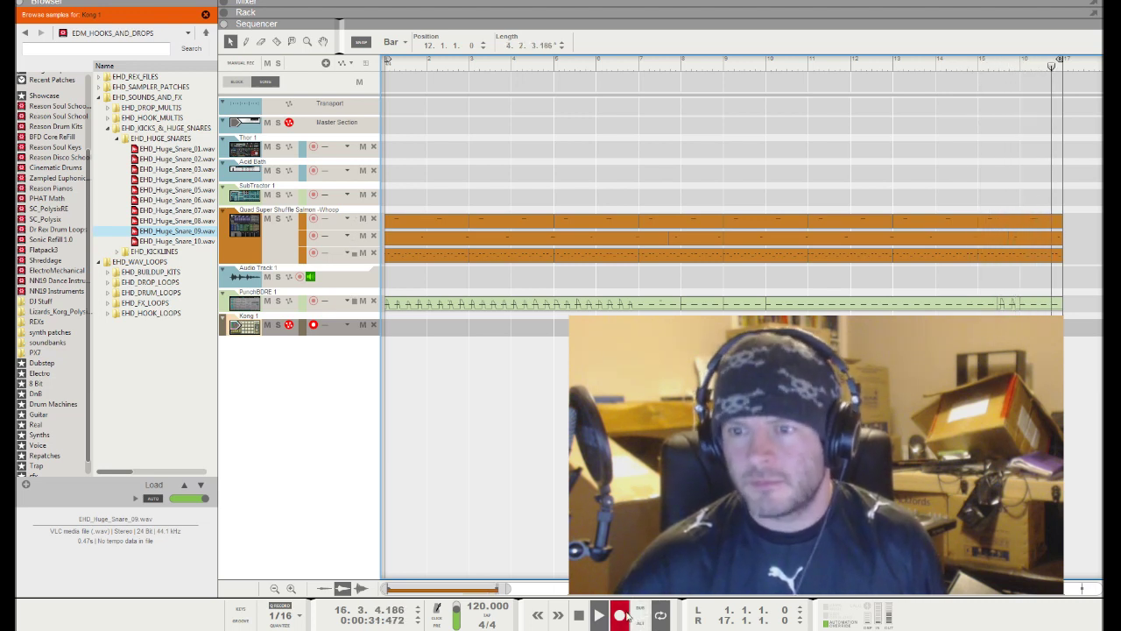
{"action": "left_click", "coordinate": [619, 616]}
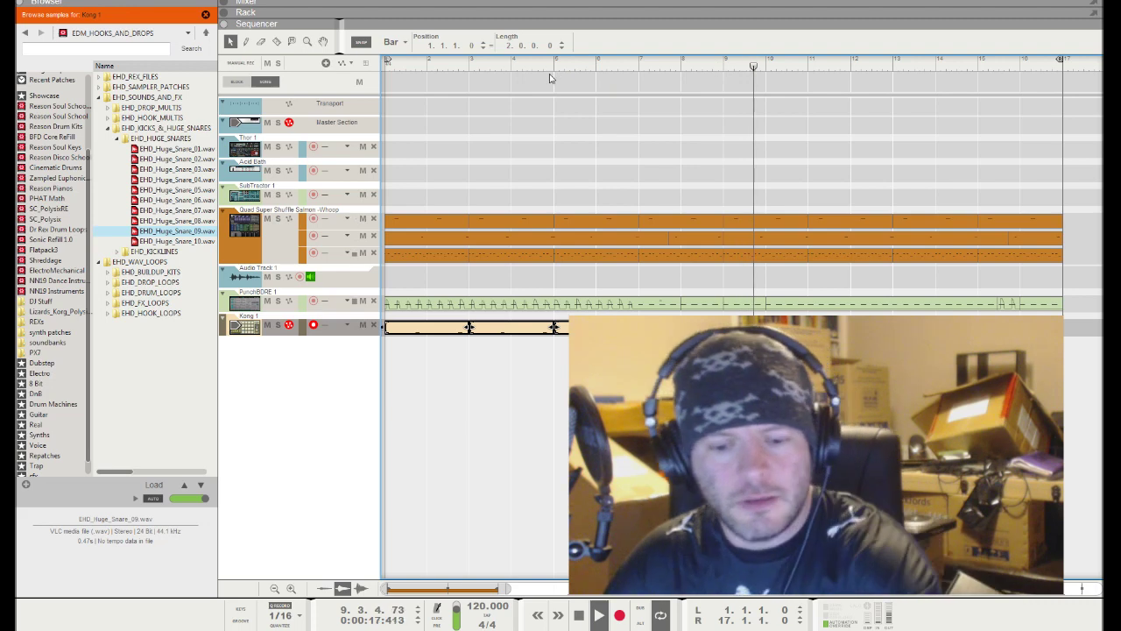
Step: Show the rack, adjust the amp envelope of the Kong's snare sampler, and select pad 2
{"action": "key", "text": "F6"}
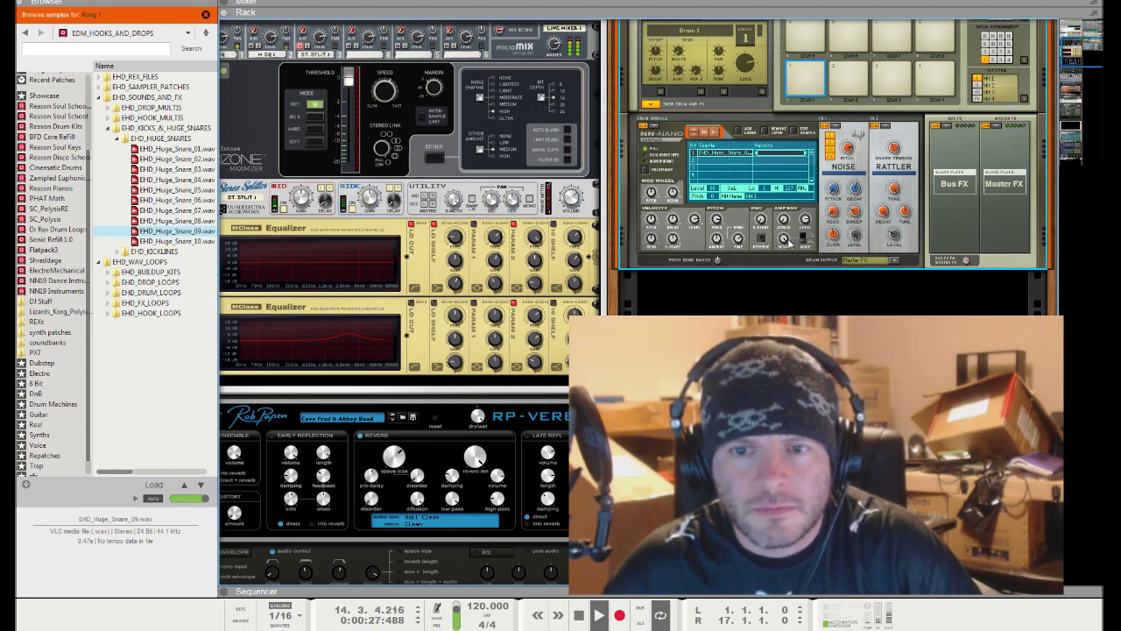
{"action": "left_click_drag", "start_coordinate": [781, 262], "coordinate": [781, 265]}
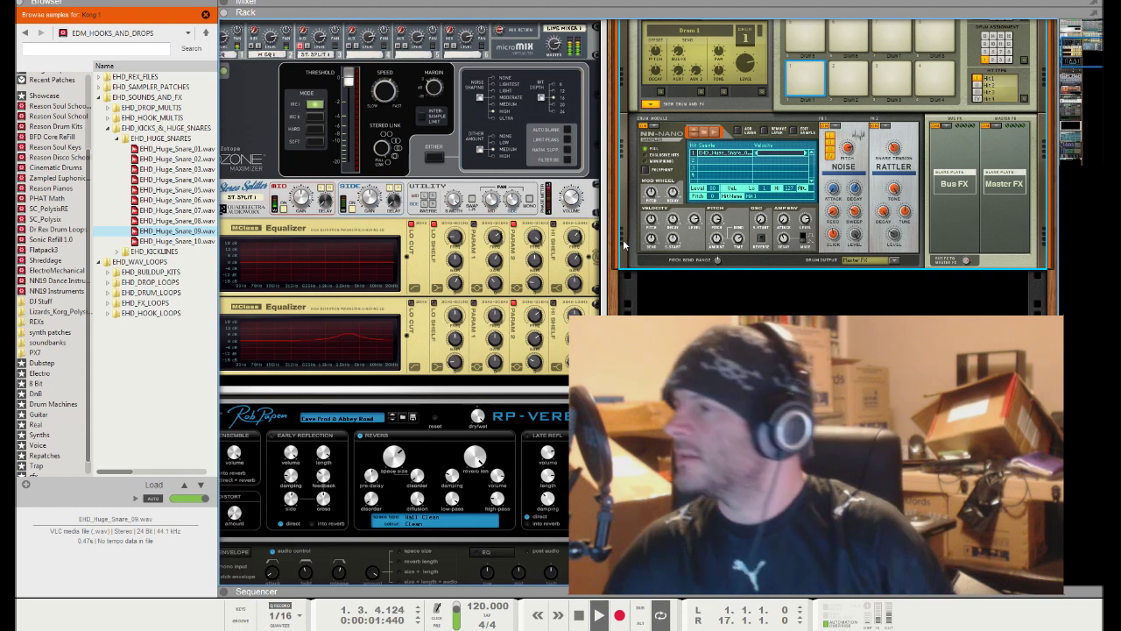
{"action": "left_click", "coordinate": [859, 91]}
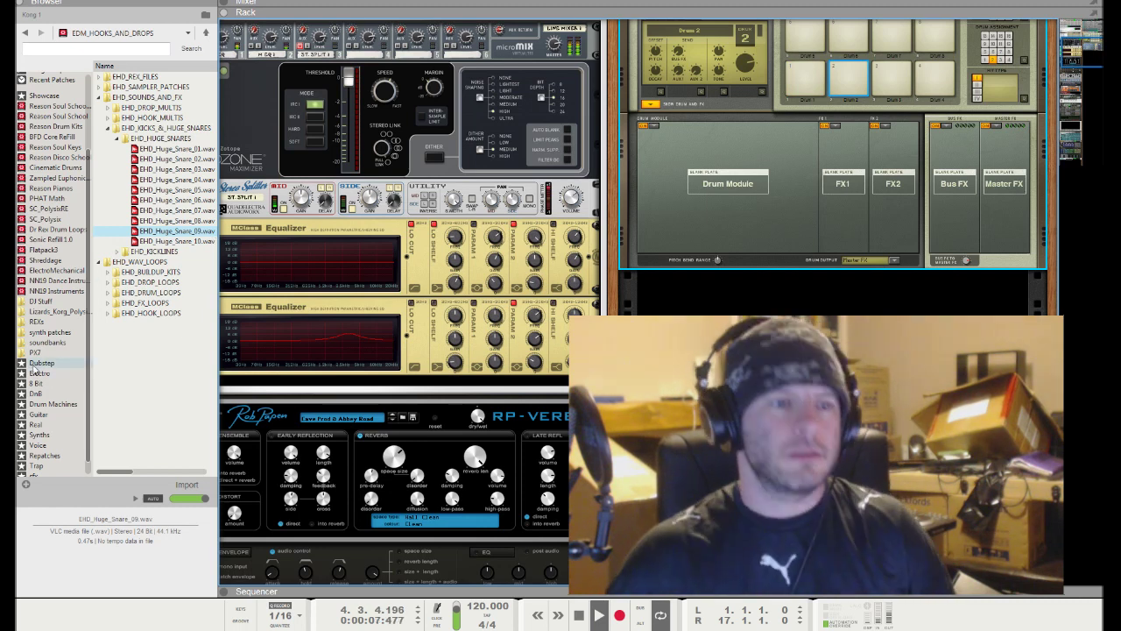
Step: Browse the Reason Factory Sound Bank and open the Glitch folder inside Dr Rex Drum Loops
{"action": "scroll", "coordinate": [68, 200], "scroll_direction": "up", "scroll_amount": 3}
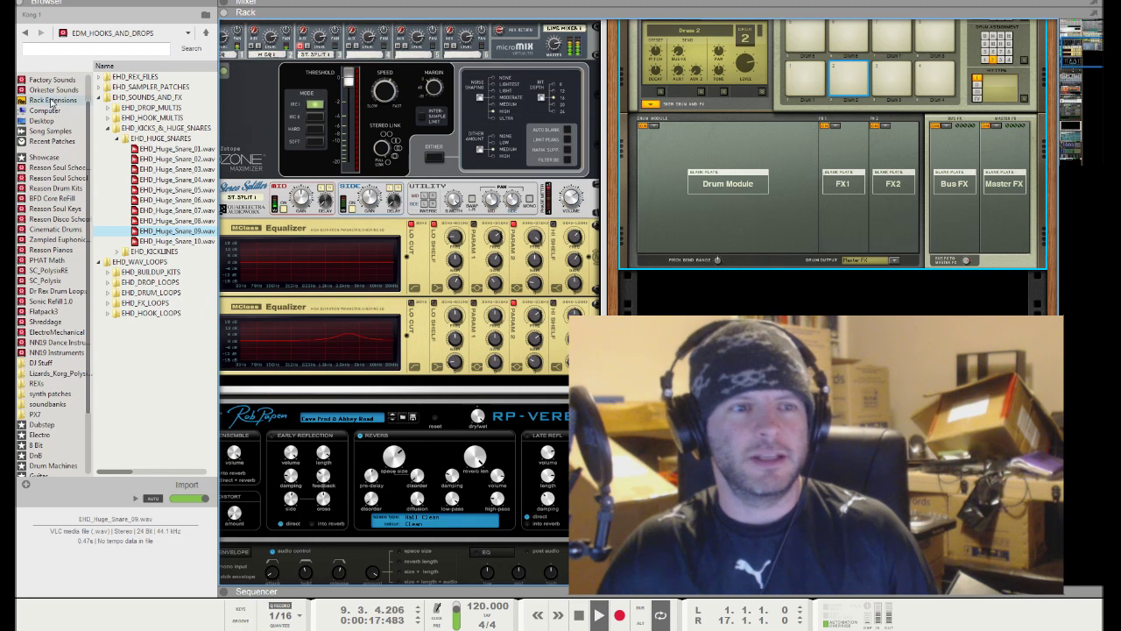
{"action": "scroll", "coordinate": [51, 132], "scroll_direction": "up", "scroll_amount": 1}
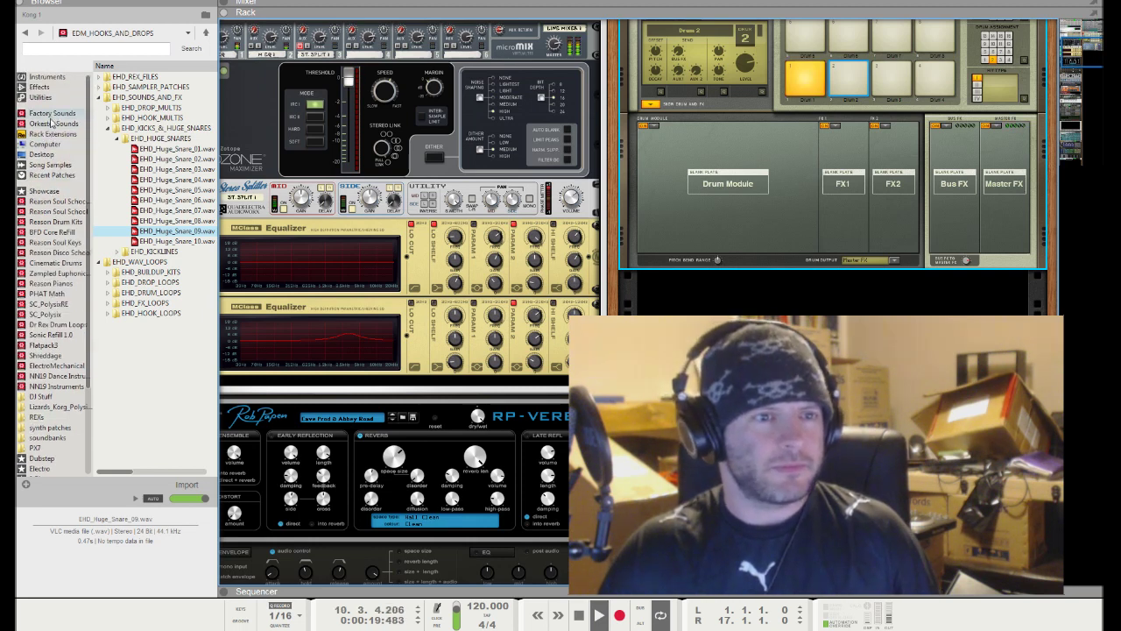
{"action": "left_click", "coordinate": [52, 114]}
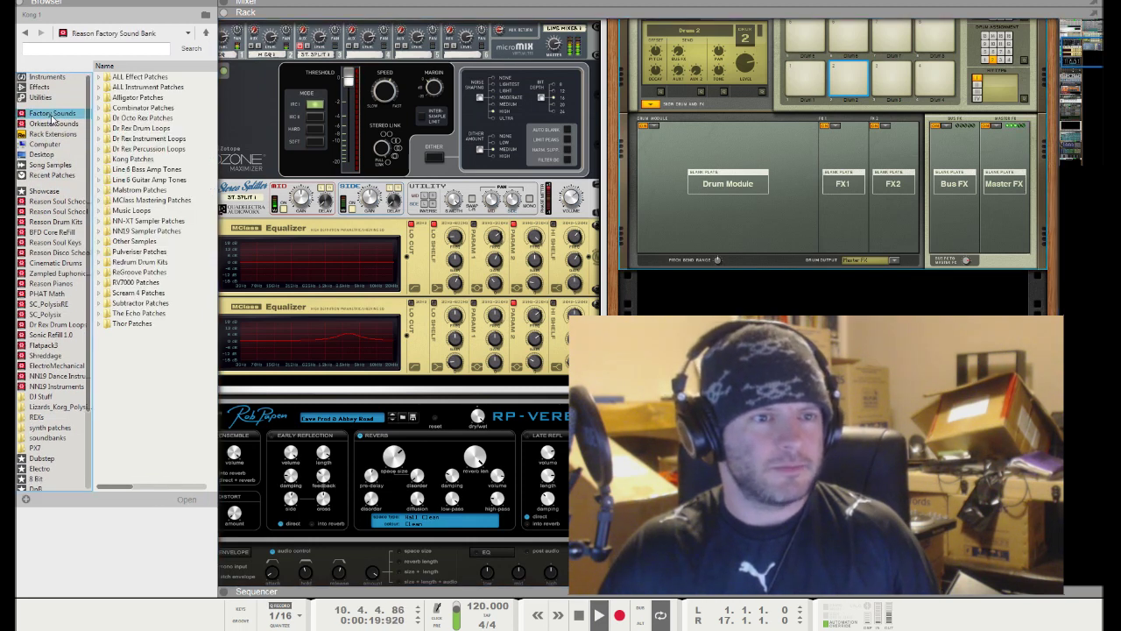
{"action": "left_click", "coordinate": [99, 127]}
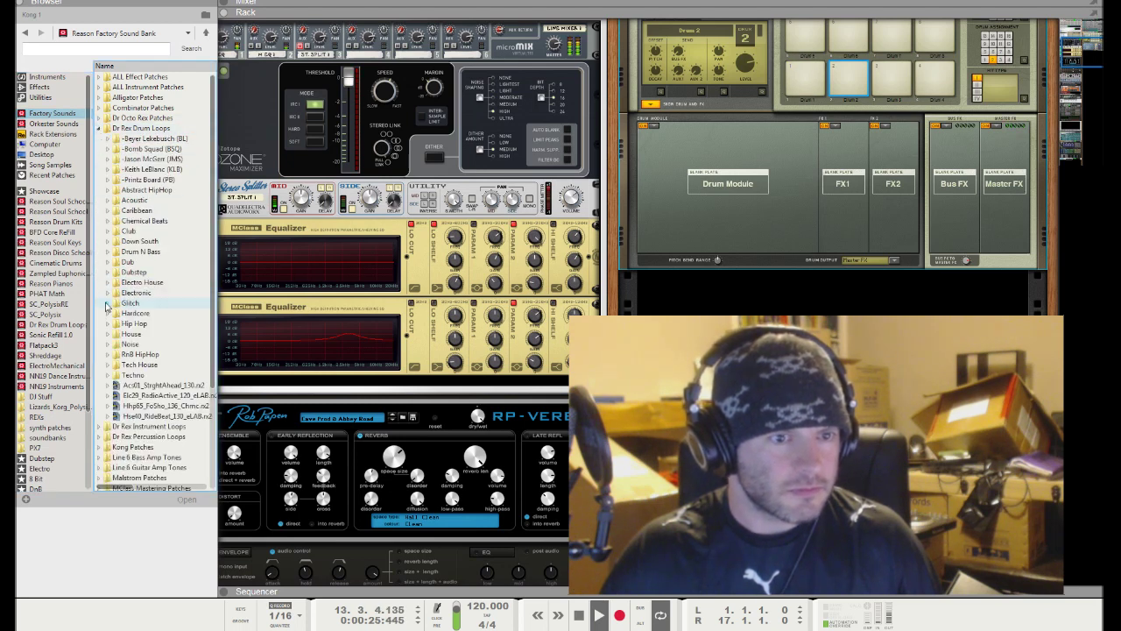
{"action": "left_click", "coordinate": [108, 302]}
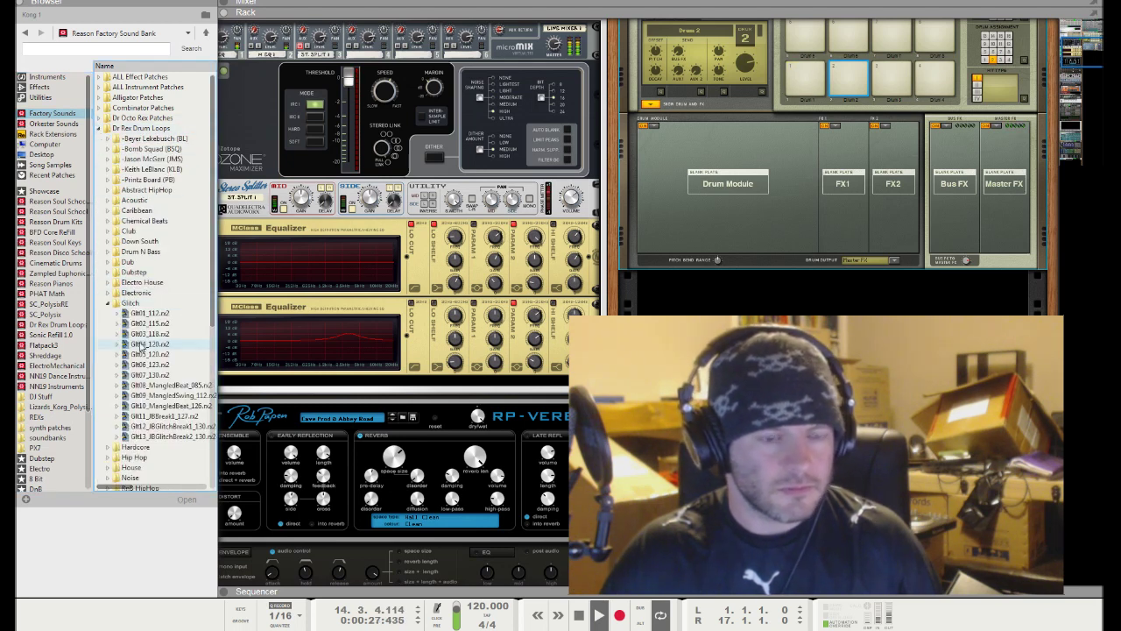
Step: Show the sequencer and audition several of the Glitch REX loops against the playing arrangement
{"action": "key", "text": "F7"}
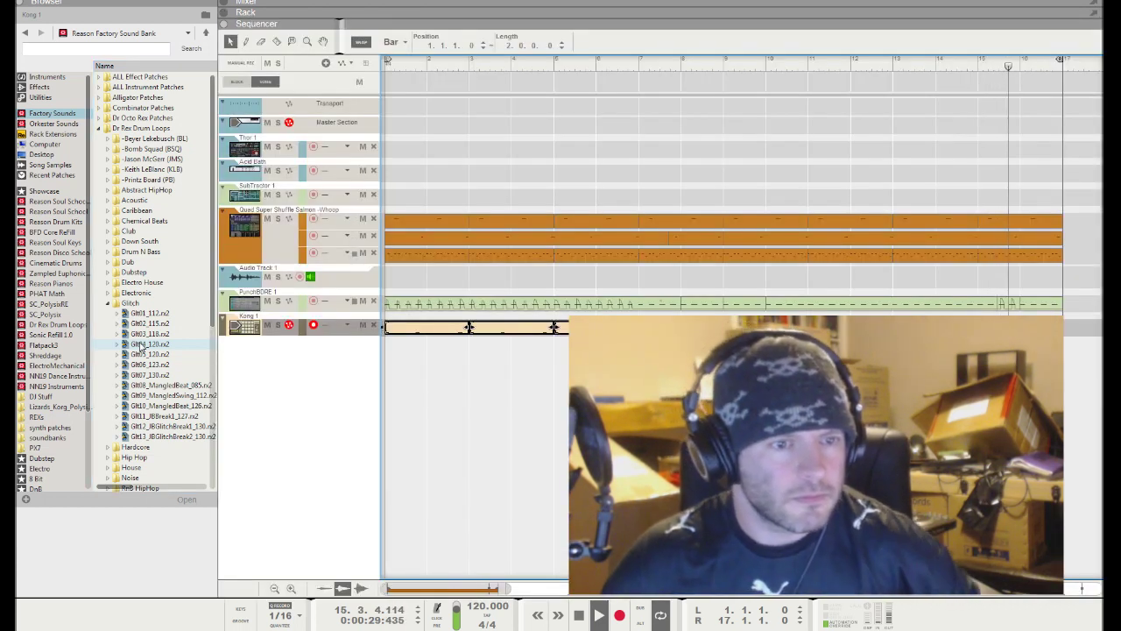
{"action": "left_click", "coordinate": [140, 346]}
{"action": "left_click", "coordinate": [141, 336]}
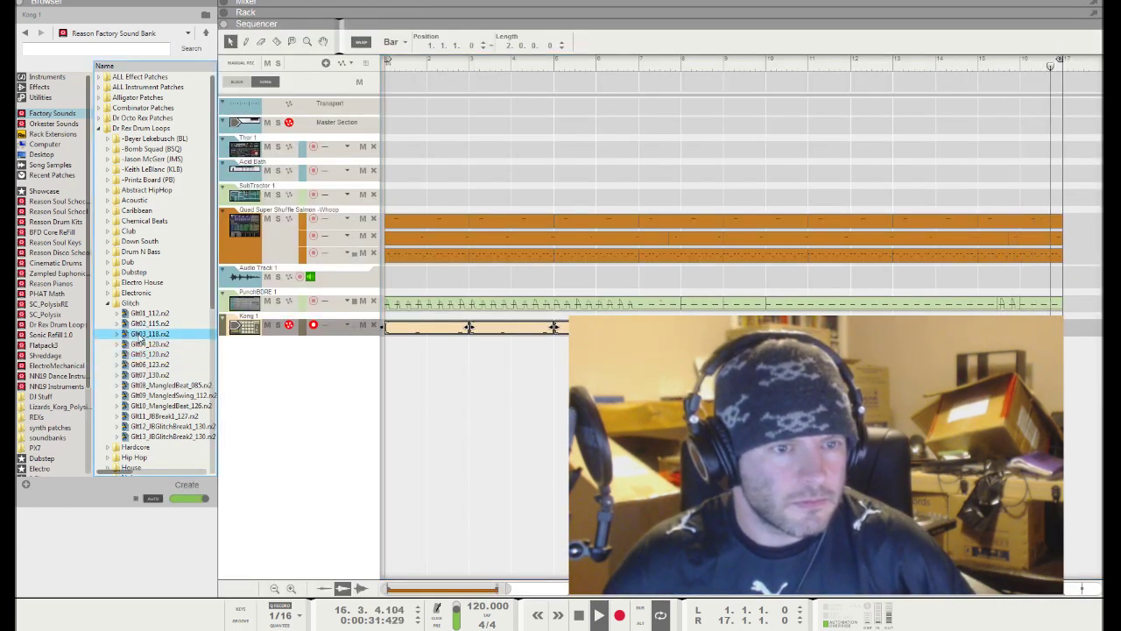
{"action": "key", "text": "Up"}
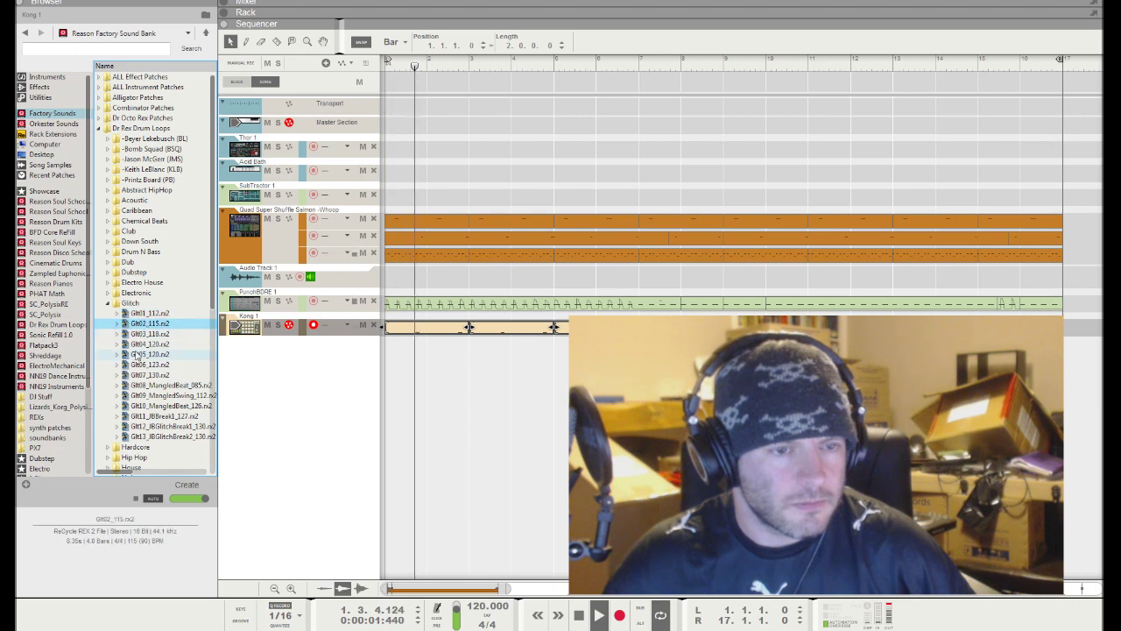
{"action": "left_click", "coordinate": [142, 385]}
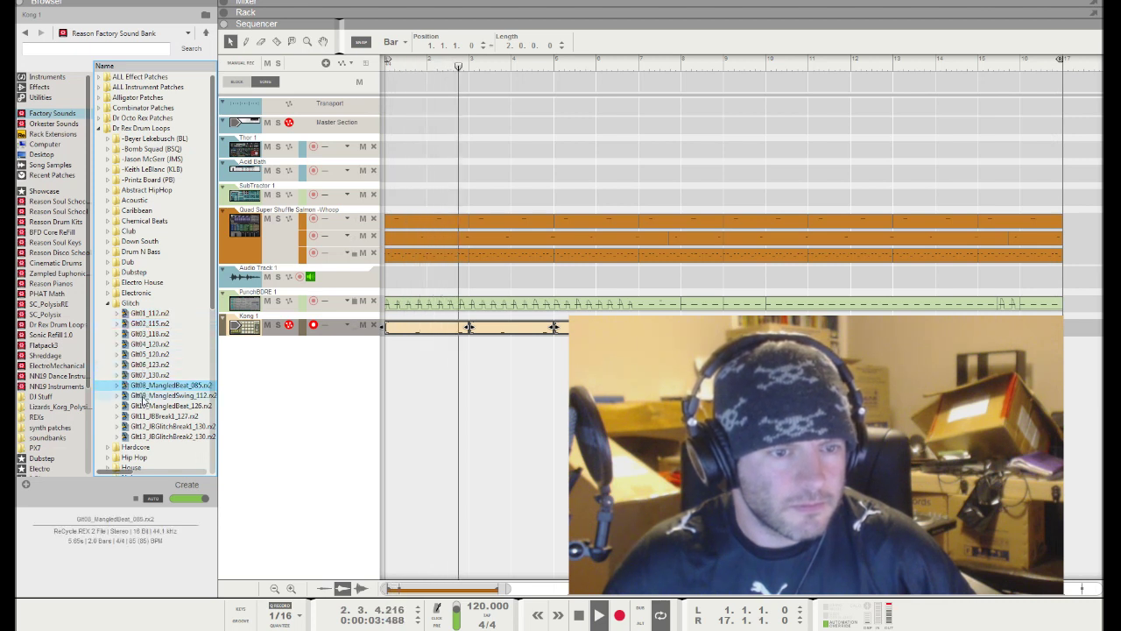
{"action": "left_click", "coordinate": [144, 396]}
{"action": "left_click", "coordinate": [137, 427]}
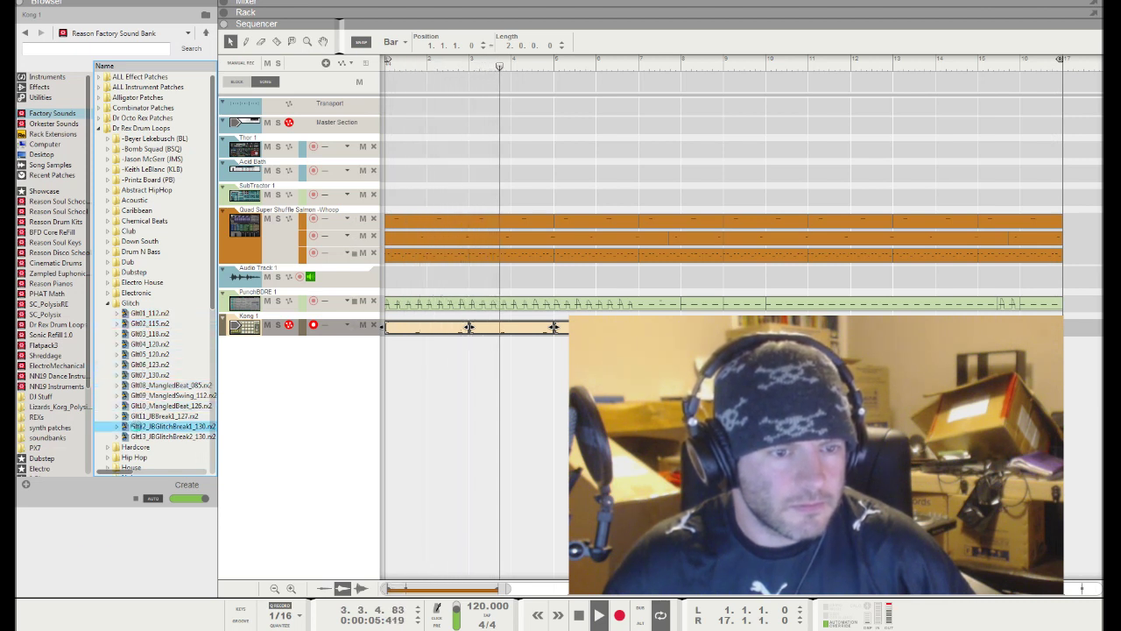
{"action": "left_click", "coordinate": [137, 416]}
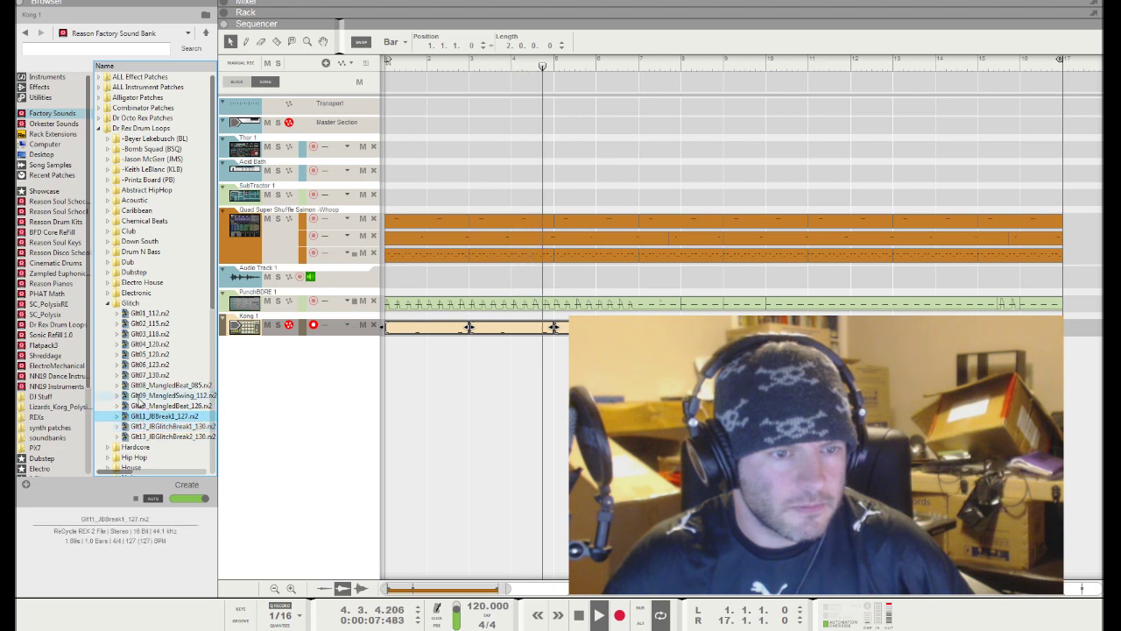
Step: Place Glt09_MangledSwing_112.rx2 on a new audio track at bar 1 and repeat the two-bar clip up to bar 17
{"action": "left_click", "coordinate": [144, 395]}
{"action": "left_click_drag", "start_coordinate": [145, 395], "coordinate": [310, 374]}
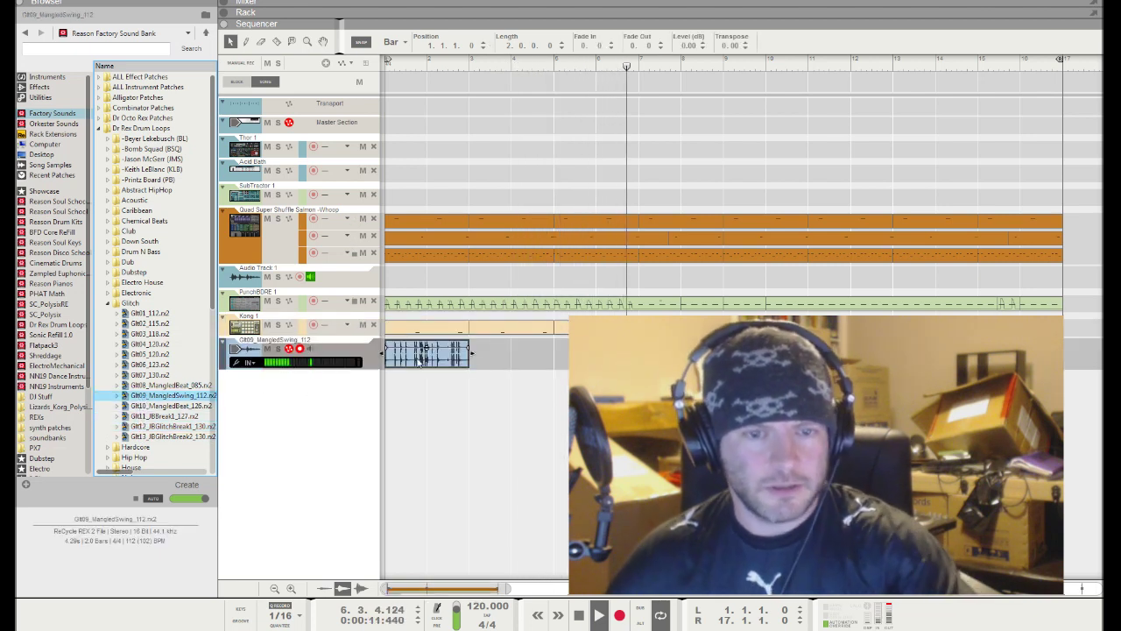
{"action": "left_click_drag", "start_coordinate": [469, 353], "coordinate": [569, 354]}
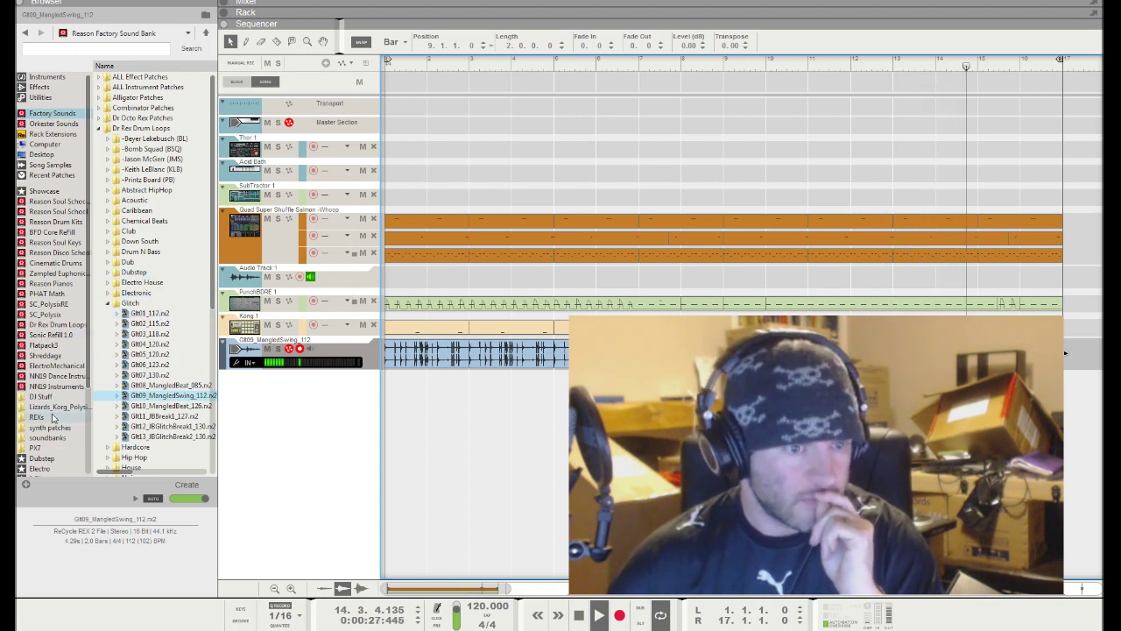
Step: Open the VEC1 Loops folder of the Vengeance Essential Club Sounds library in the Electro favorites
{"action": "scroll", "coordinate": [62, 412], "scroll_direction": "down", "scroll_amount": 4}
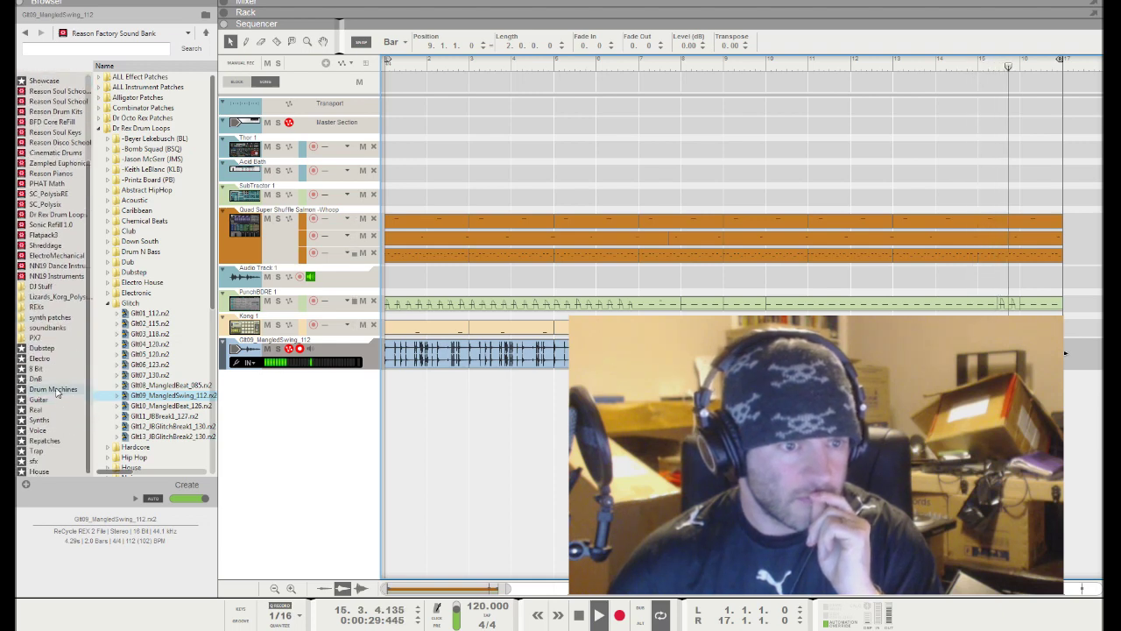
{"action": "left_click", "coordinate": [40, 358]}
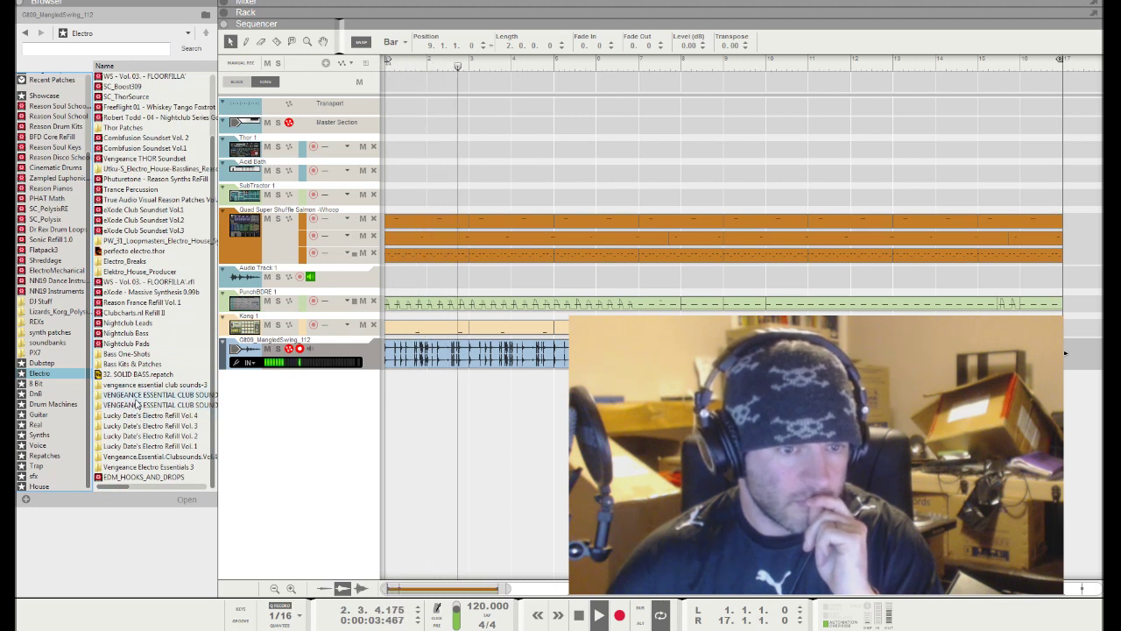
{"action": "left_click", "coordinate": [133, 396]}
{"action": "double_click", "coordinate": [133, 396]}
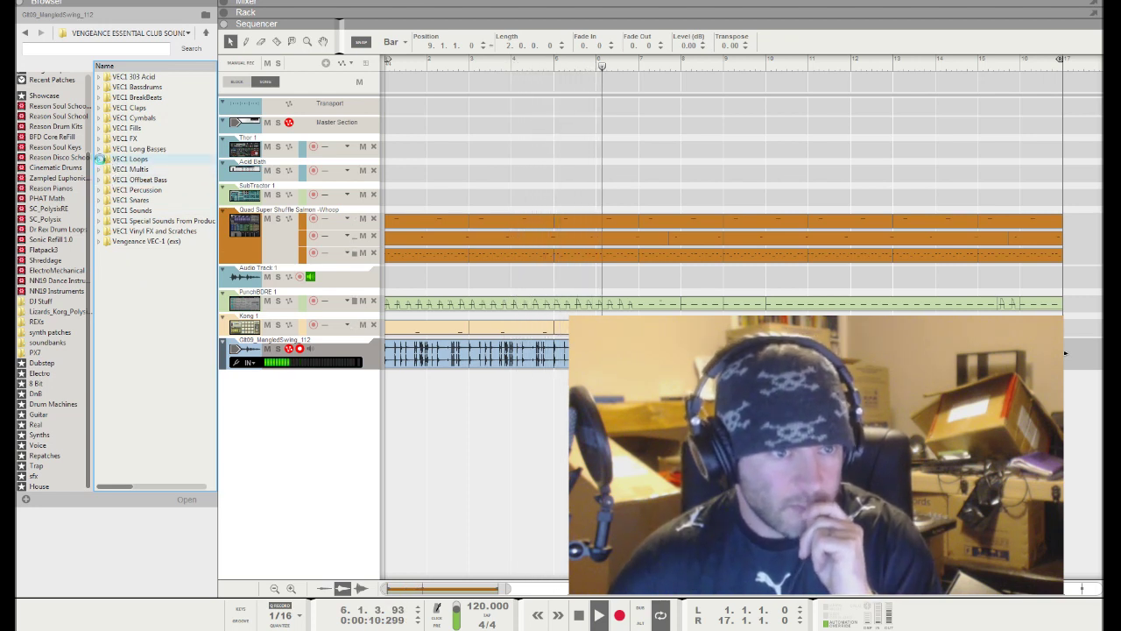
{"action": "left_click", "coordinate": [99, 158]}
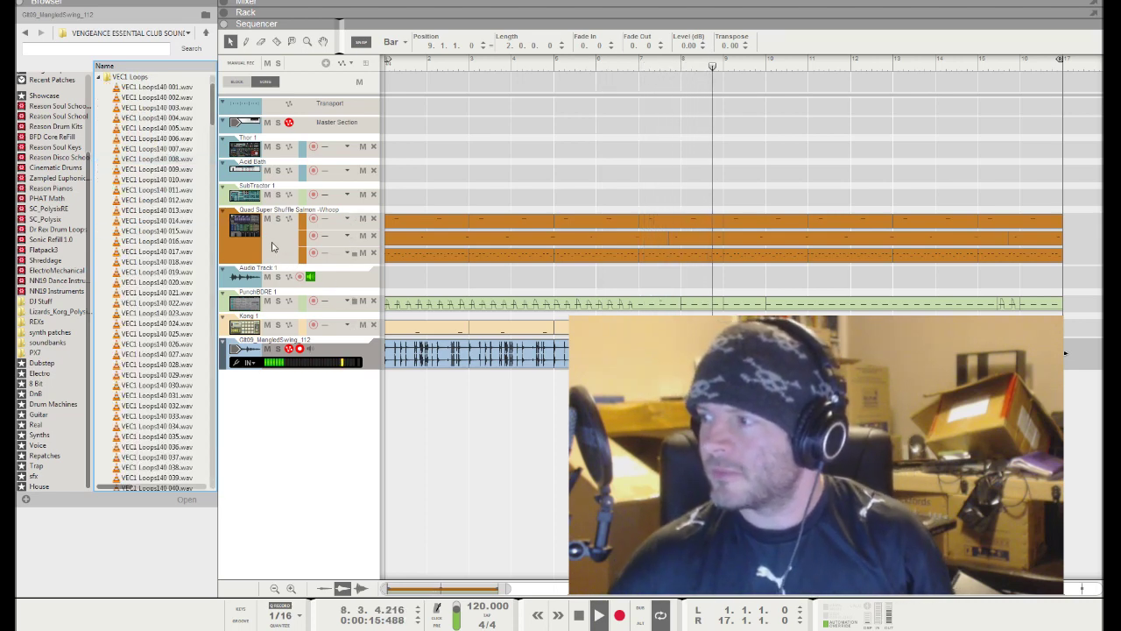
Step: Audition the VEC1 Loops140 samples from 015 through 068 against the playing arrangement
{"action": "left_click", "coordinate": [149, 231]}
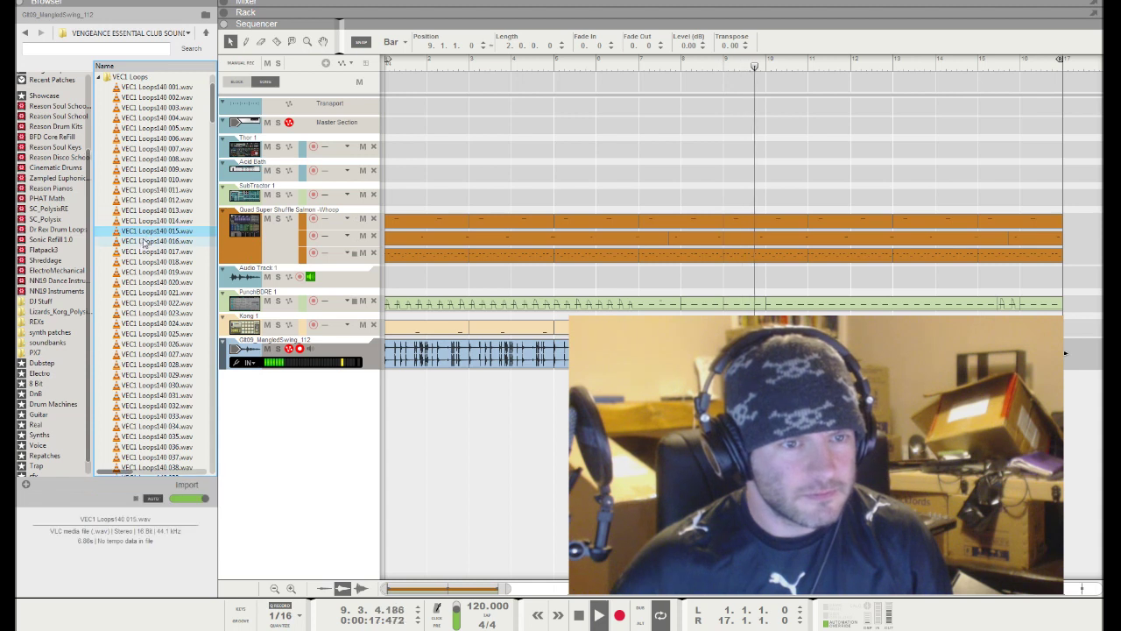
{"action": "left_click", "coordinate": [140, 271]}
{"action": "left_click", "coordinate": [142, 303]}
{"action": "left_click", "coordinate": [134, 354]}
{"action": "left_click", "coordinate": [142, 409]}
{"action": "scroll", "coordinate": [142, 408], "scroll_direction": "down", "scroll_amount": 3}
{"action": "left_click", "coordinate": [140, 396]}
{"action": "scroll", "coordinate": [139, 368], "scroll_direction": "down", "scroll_amount": 4}
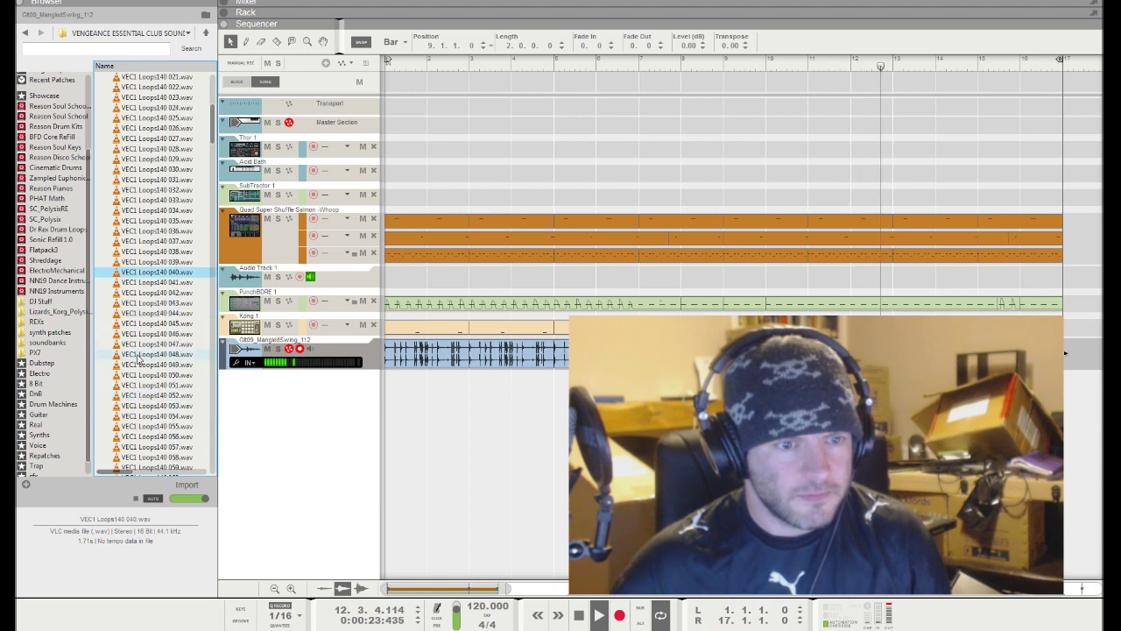
{"action": "left_click", "coordinate": [149, 385]}
{"action": "left_click", "coordinate": [149, 416]}
{"action": "scroll", "coordinate": [149, 412], "scroll_direction": "down", "scroll_amount": 4}
{"action": "left_click", "coordinate": [150, 396]}
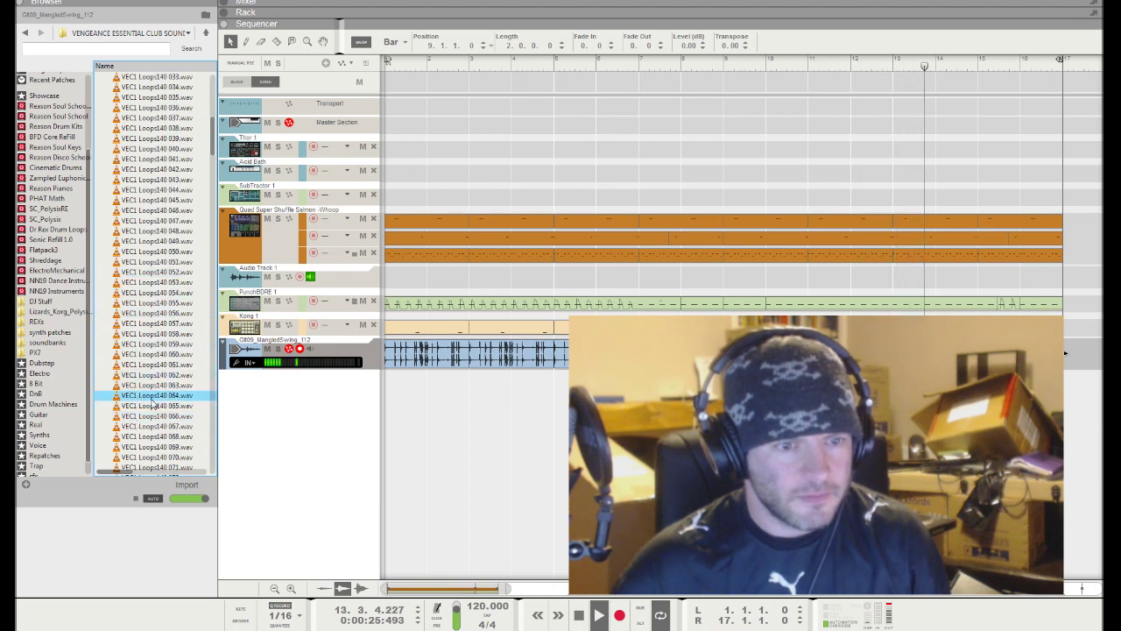
{"action": "left_click", "coordinate": [157, 436]}
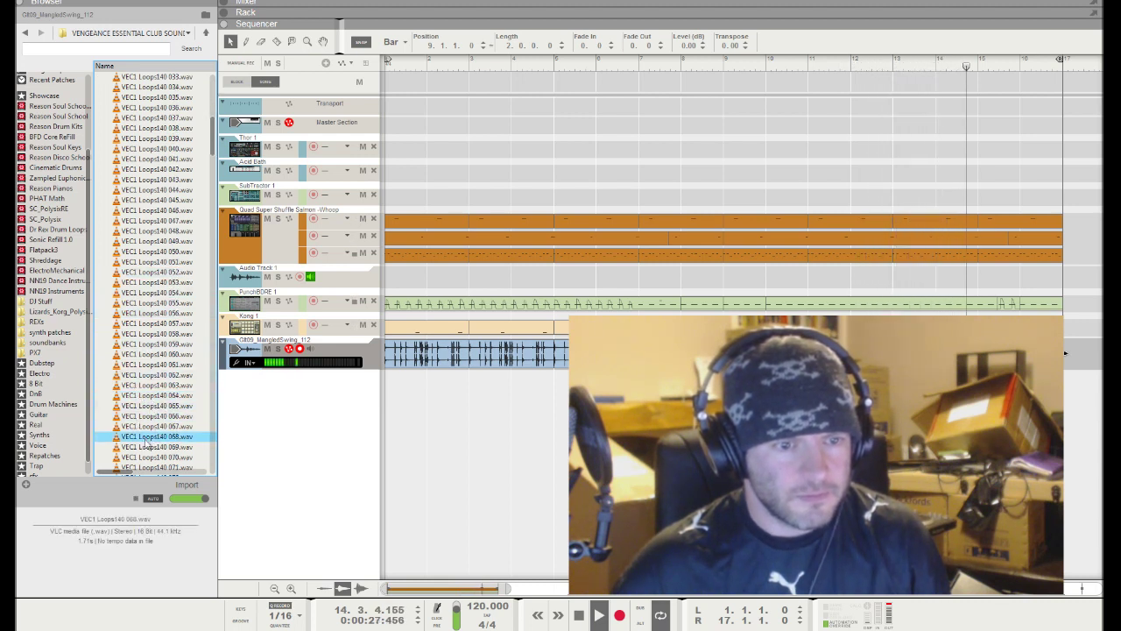
Step: Place VEC1 Loops140 068.wav on a new audio track at bar 1 and stretch it into two half-bar clips
{"action": "left_click_drag", "start_coordinate": [245, 434], "coordinate": [395, 385]}
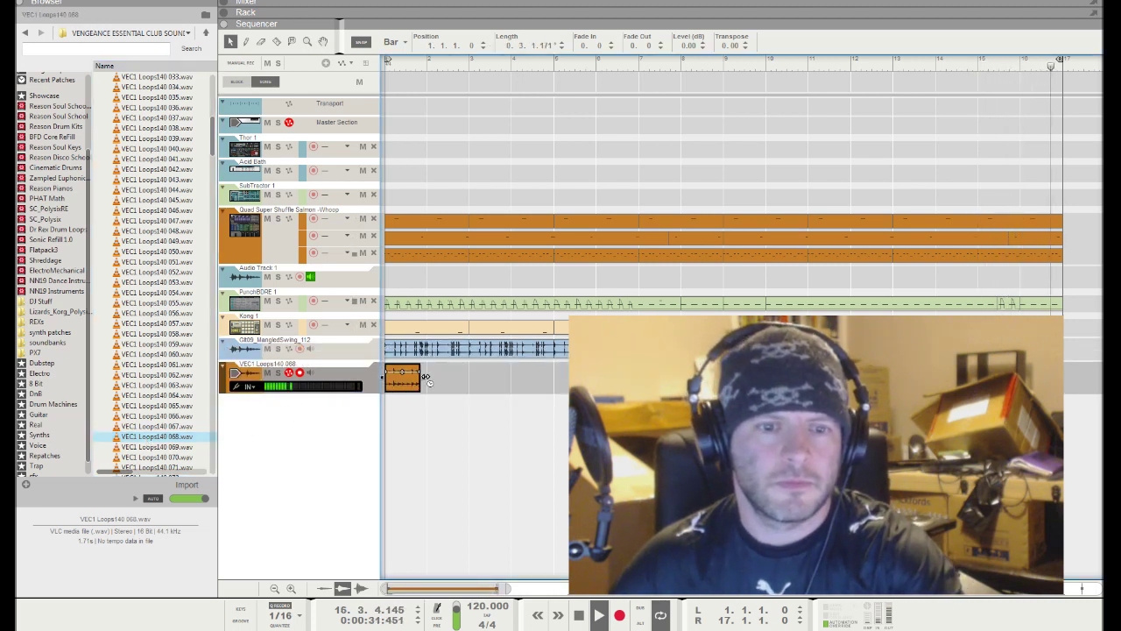
{"action": "left_click_drag", "start_coordinate": [419, 379], "coordinate": [461, 386]}
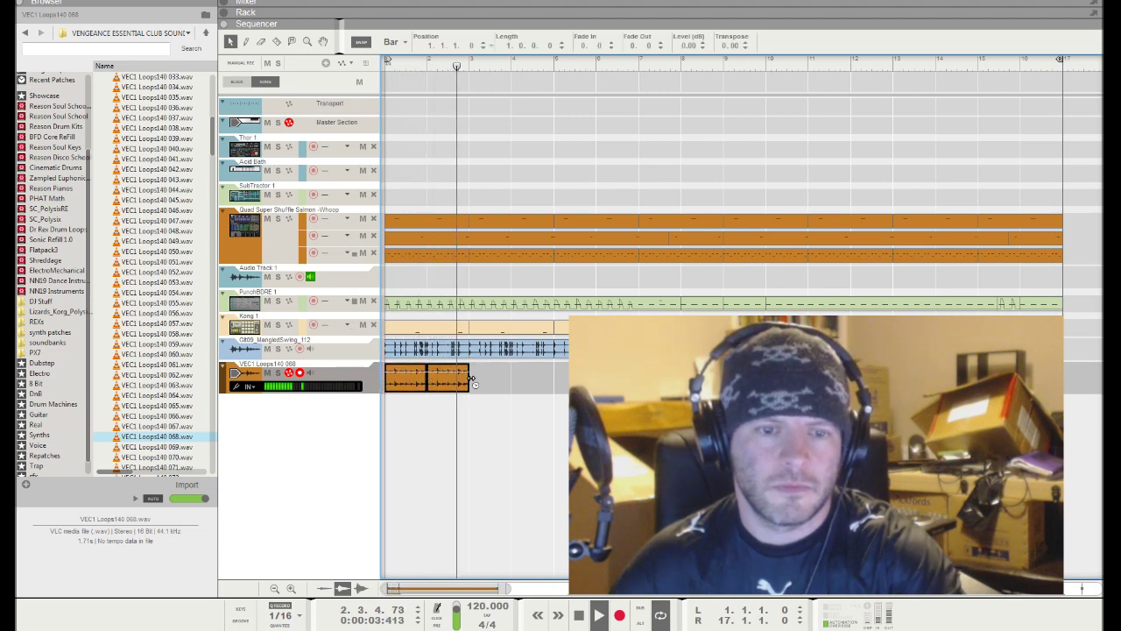
{"action": "left_click_drag", "start_coordinate": [471, 378], "coordinate": [427, 381]}
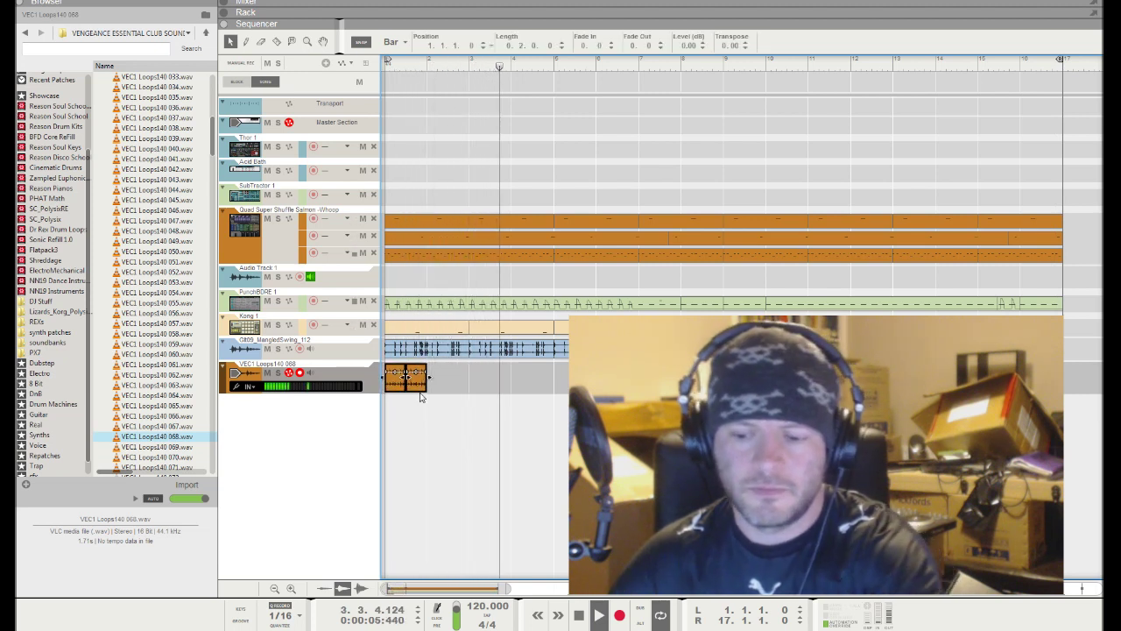
Step: Delete the clips from the VEC1 Loops140 068 track
{"action": "left_click", "coordinate": [430, 408]}
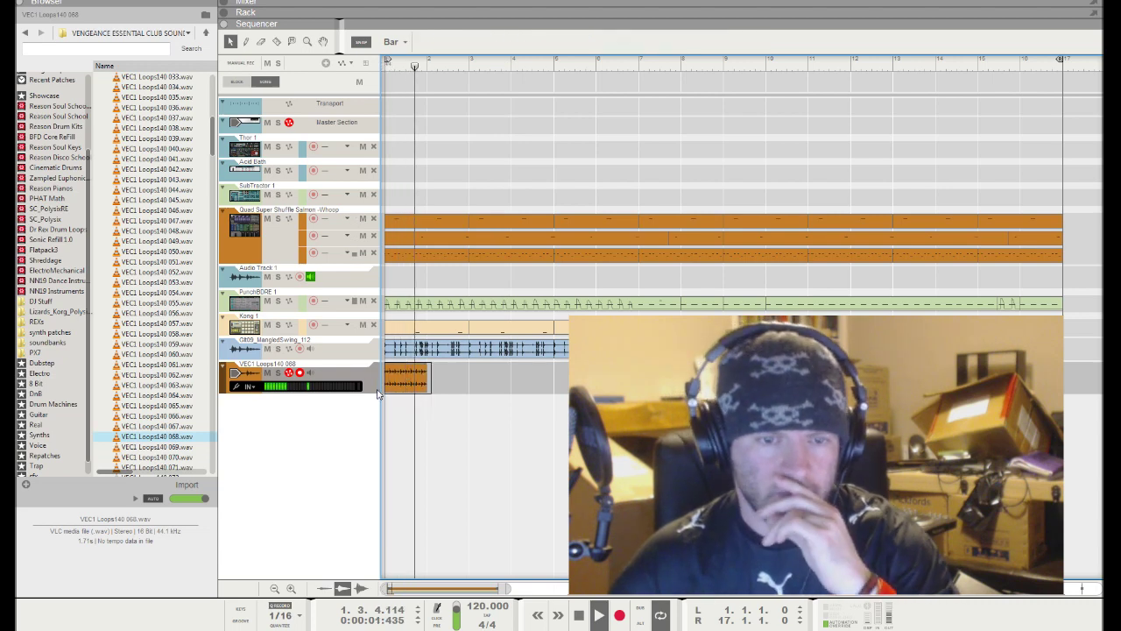
{"action": "left_click", "coordinate": [408, 378]}
{"action": "key", "text": "Delete"}
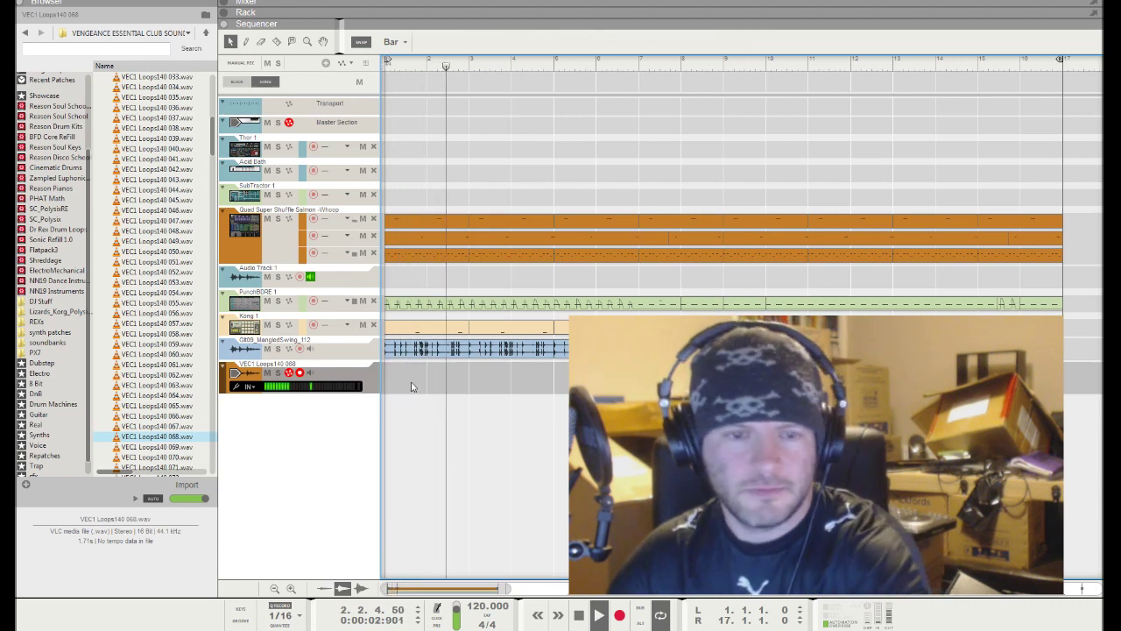
Step: Record a synth part on the SubTractor 1 track as two eight-bar clips from bar 1 to bar 17
{"action": "left_click", "coordinate": [235, 201]}
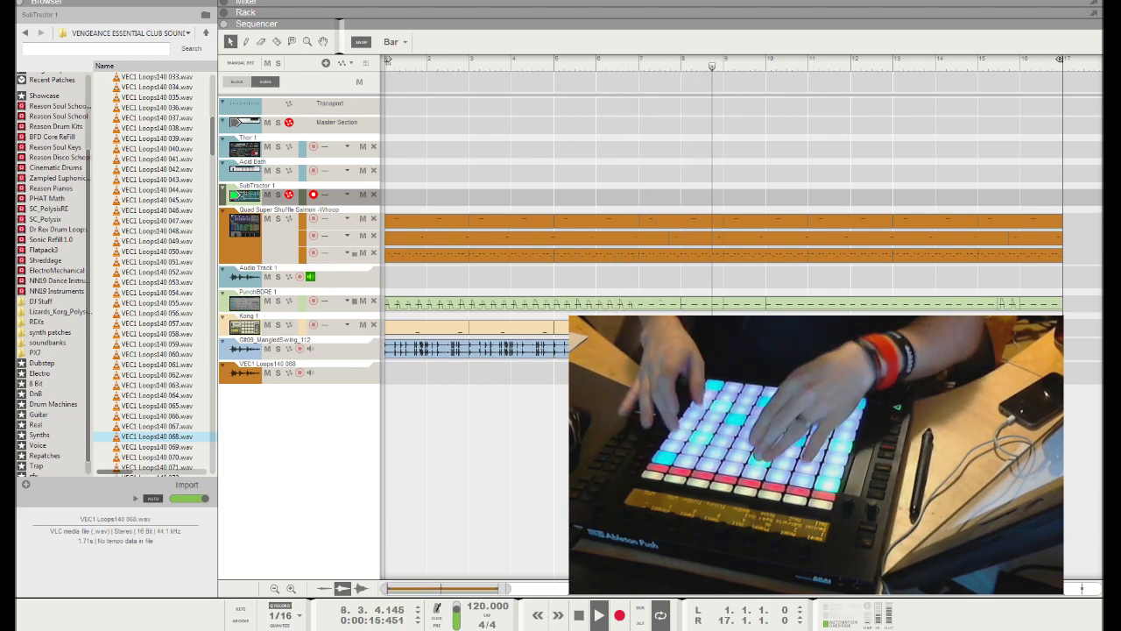
{"action": "key", "text": "ctrl+Return"}
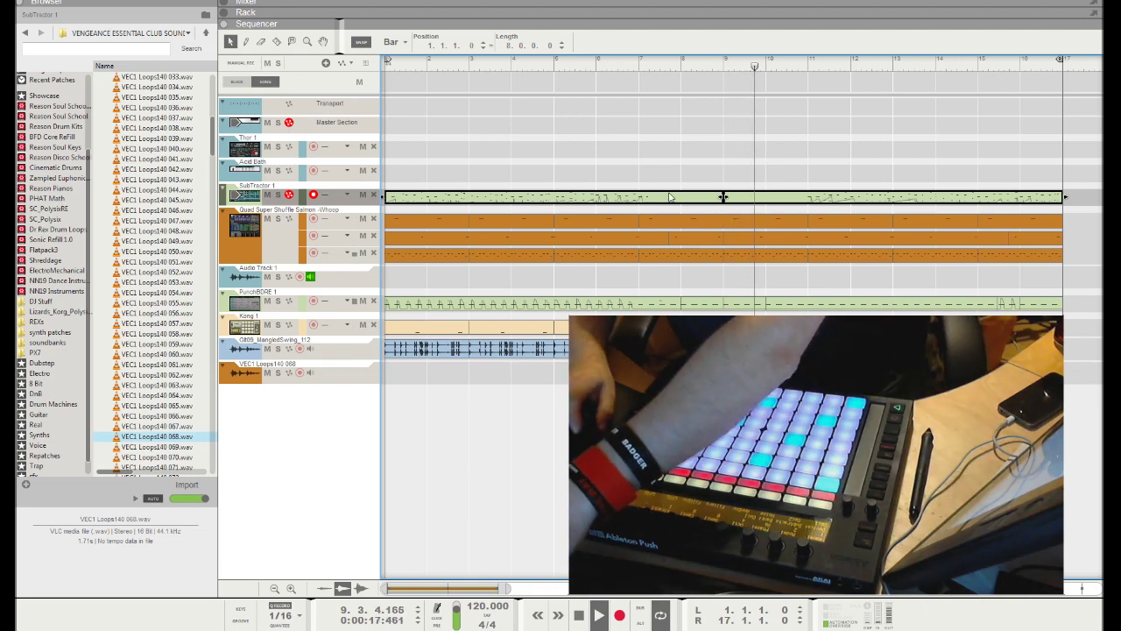
{"action": "left_click", "coordinate": [723, 196], "text": "alt"}
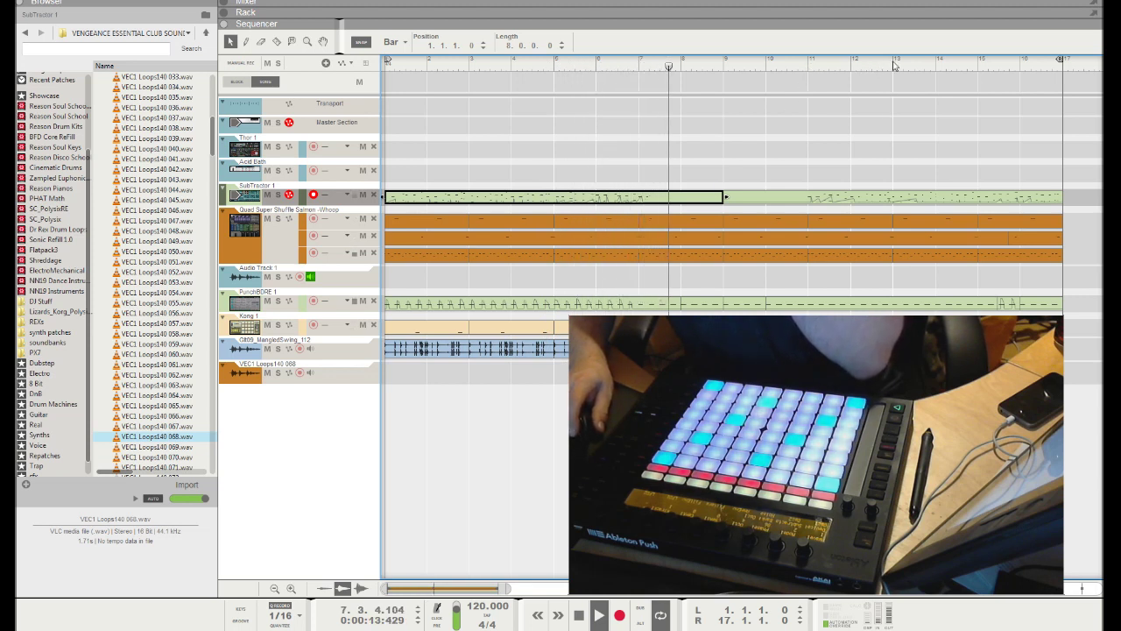
Step: Delete both recorded clips from the SubTractor 1 track
{"action": "left_click", "coordinate": [817, 196]}
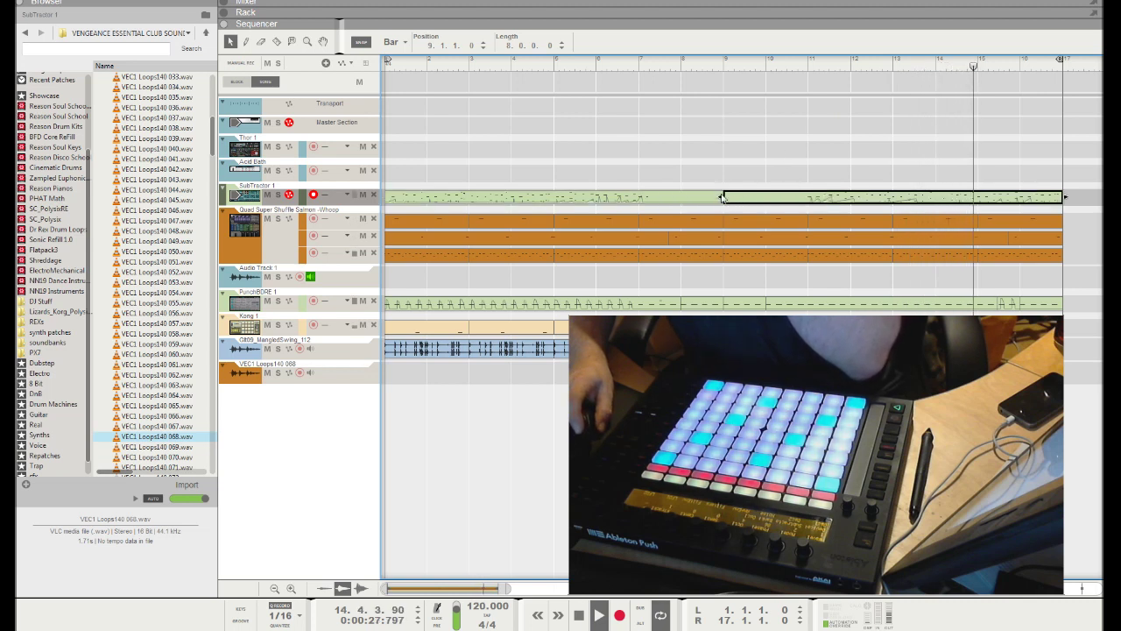
{"action": "left_click_drag", "start_coordinate": [719, 196], "coordinate": [746, 196]}
{"action": "left_click_drag", "start_coordinate": [943, 205], "coordinate": [625, 138]}
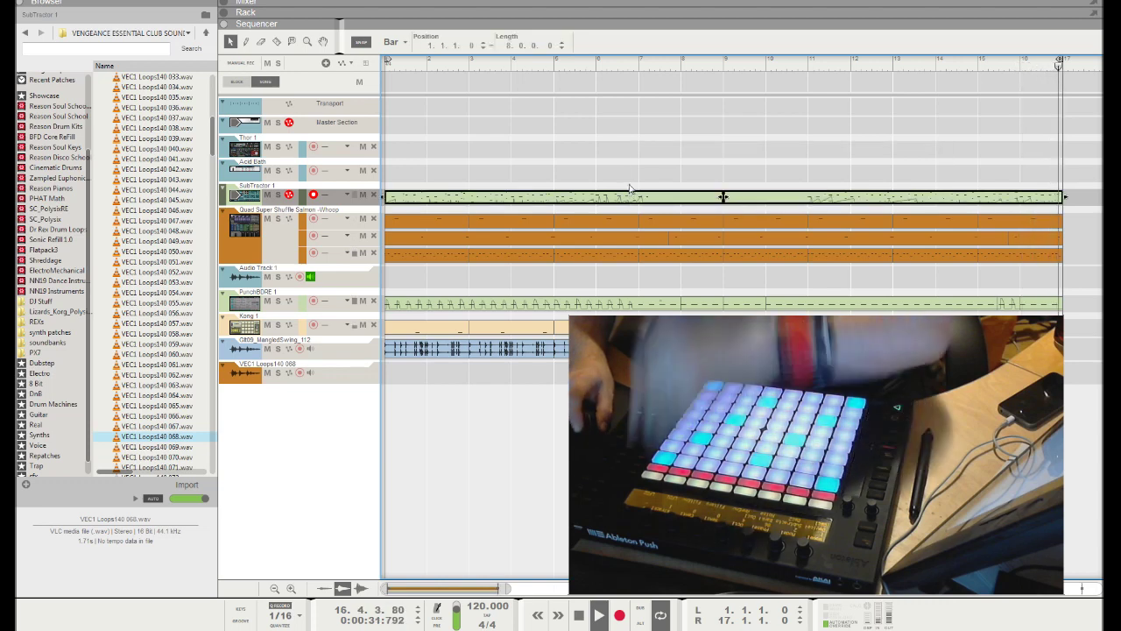
{"action": "key", "text": "Delete"}
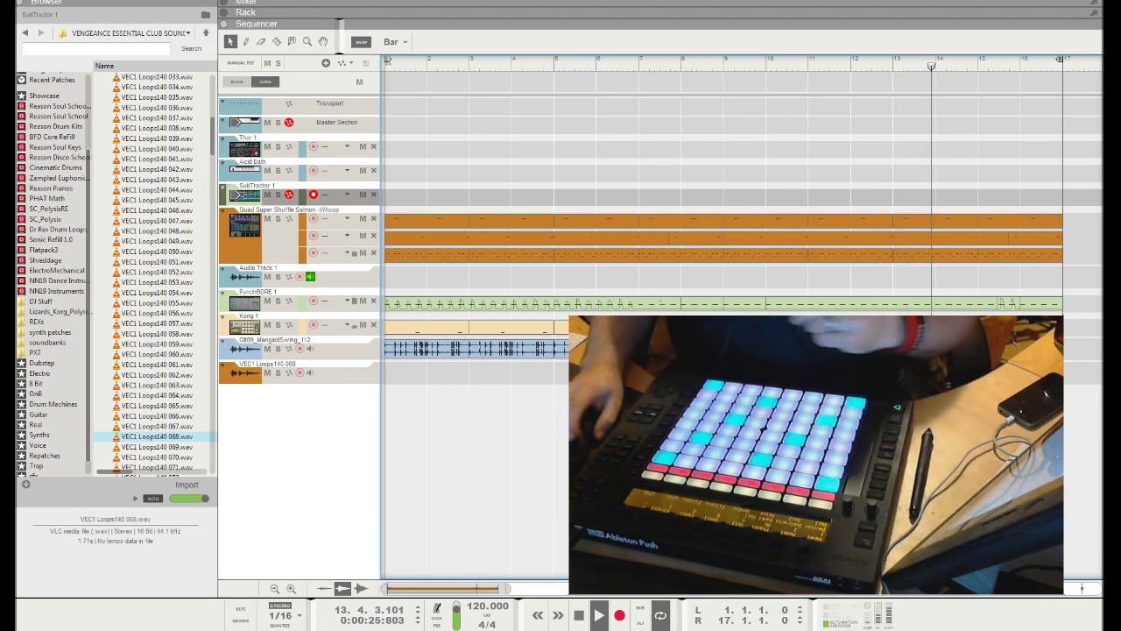
Step: Show the mixer and rack, and bypass the Ozone Maximizer
{"action": "key", "text": "F5"}
{"action": "key", "text": "F6"}
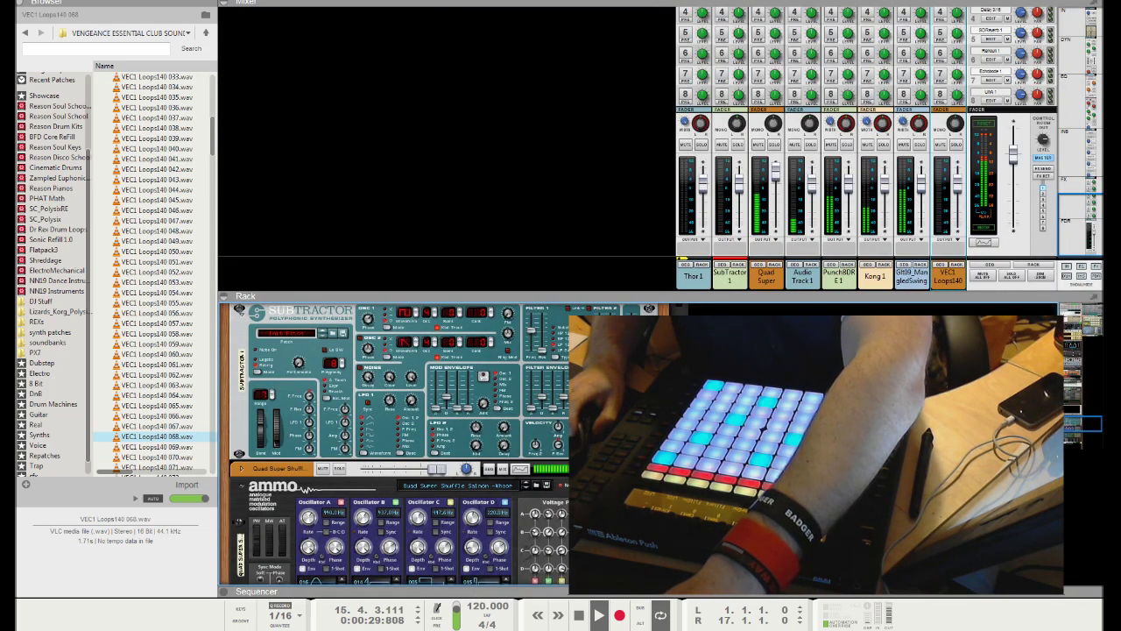
{"action": "scroll", "coordinate": [1079, 422], "scroll_direction": "down", "scroll_amount": 10}
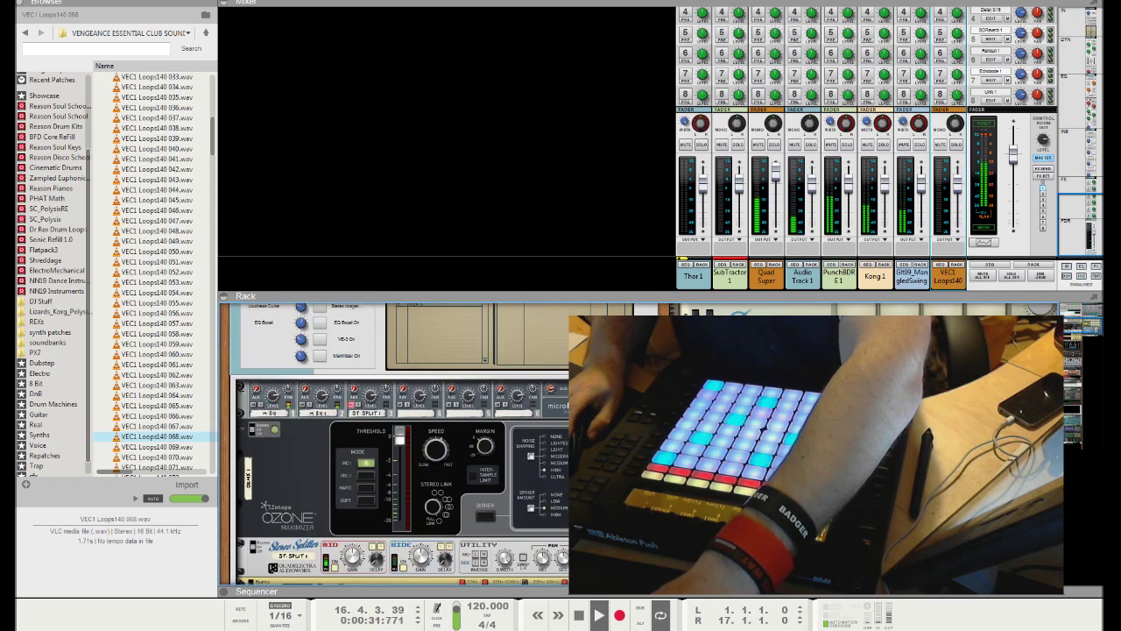
{"action": "left_click", "coordinate": [251, 399]}
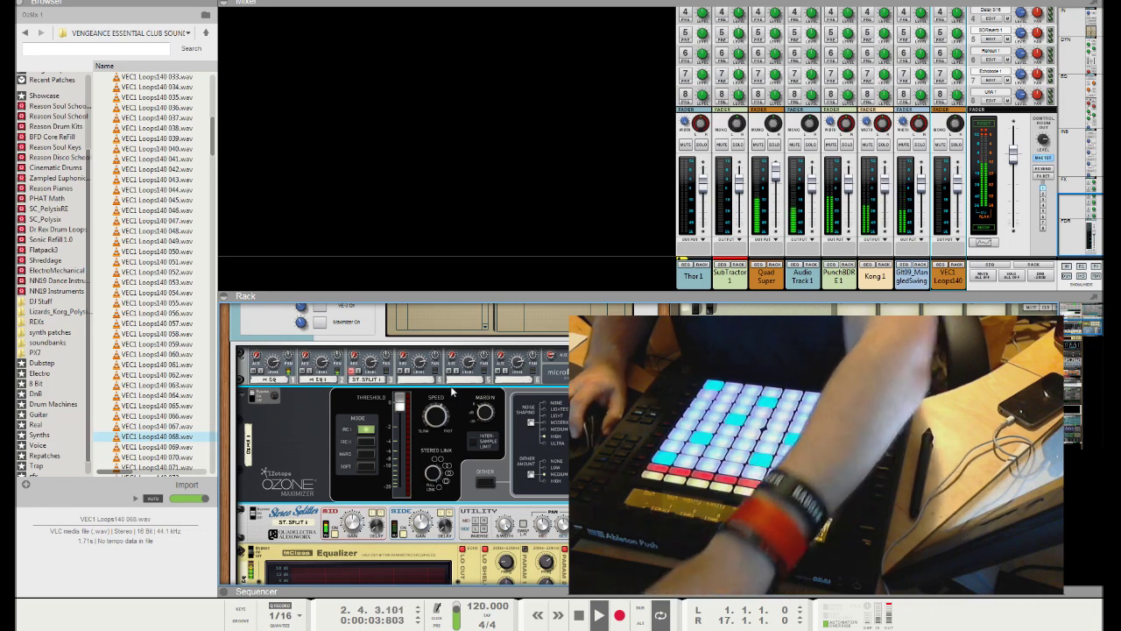
Step: In the full-height sequencer, trim the later SubTractor 1 clip to start at bar 11 and shorten the bar 1 clip to two bars
{"action": "key", "text": "F5"}
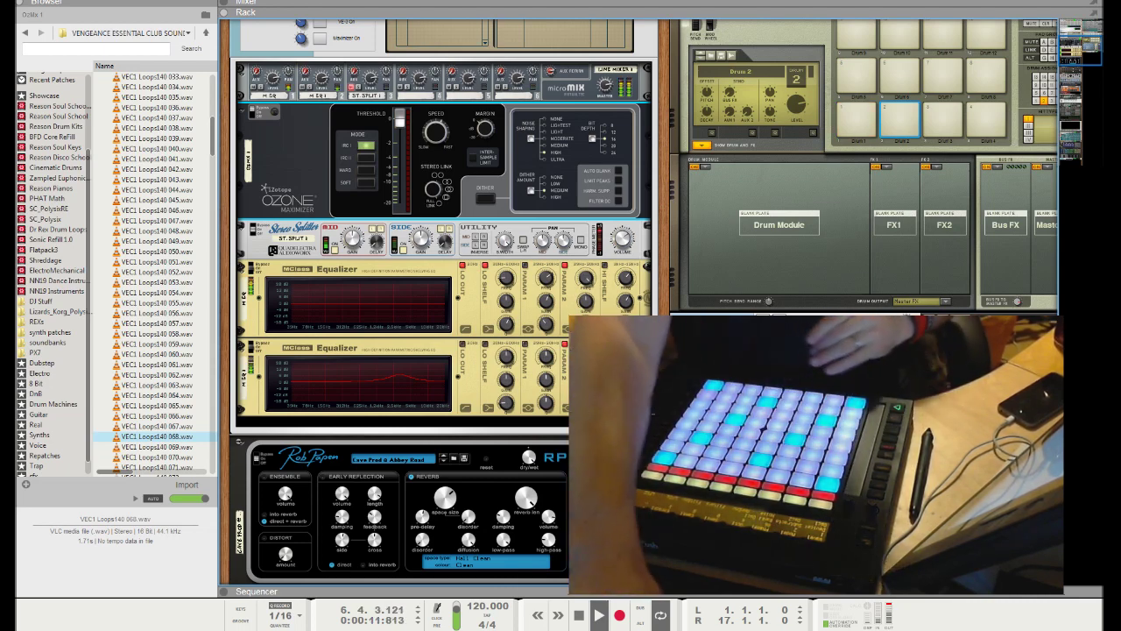
{"action": "key", "text": "F5"}
{"action": "key", "text": "F7"}
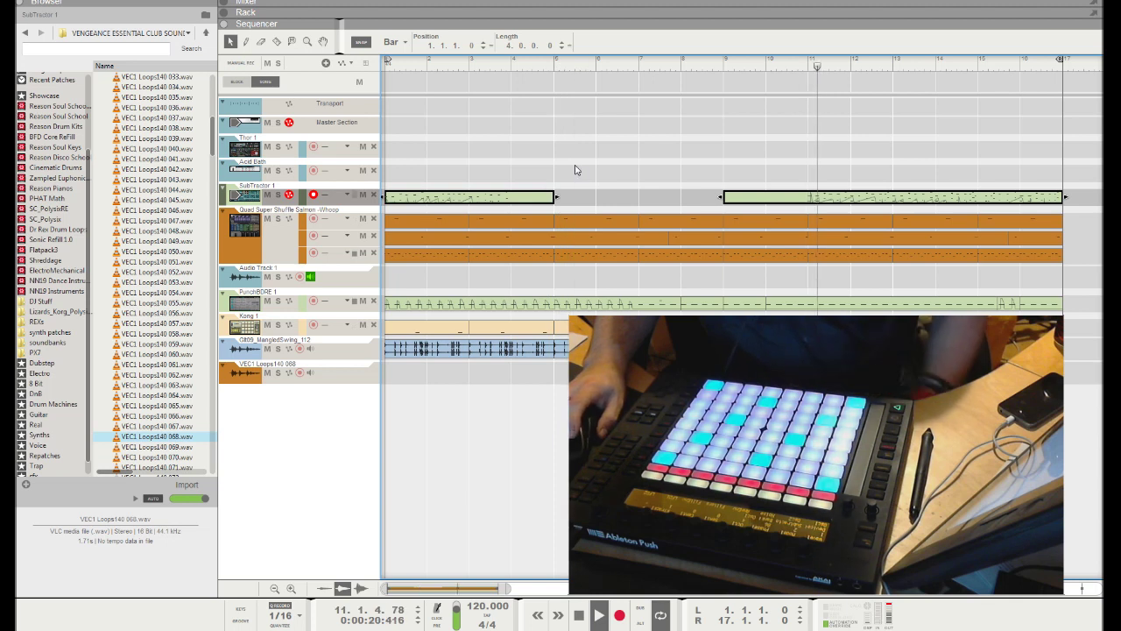
{"action": "left_click", "coordinate": [513, 197]}
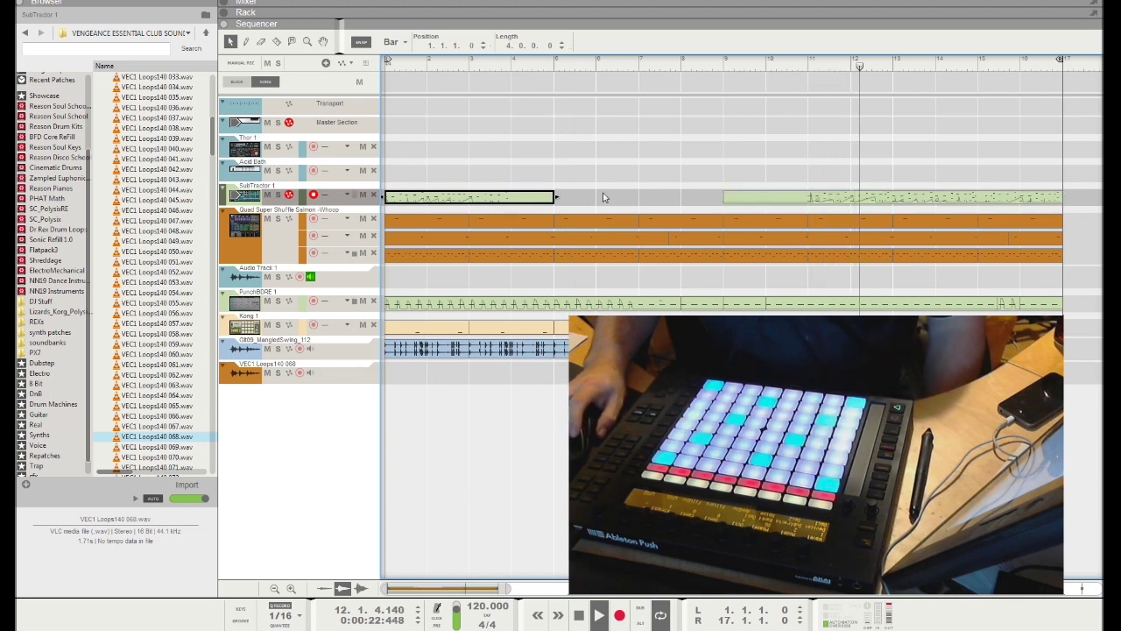
{"action": "left_click", "coordinate": [723, 203]}
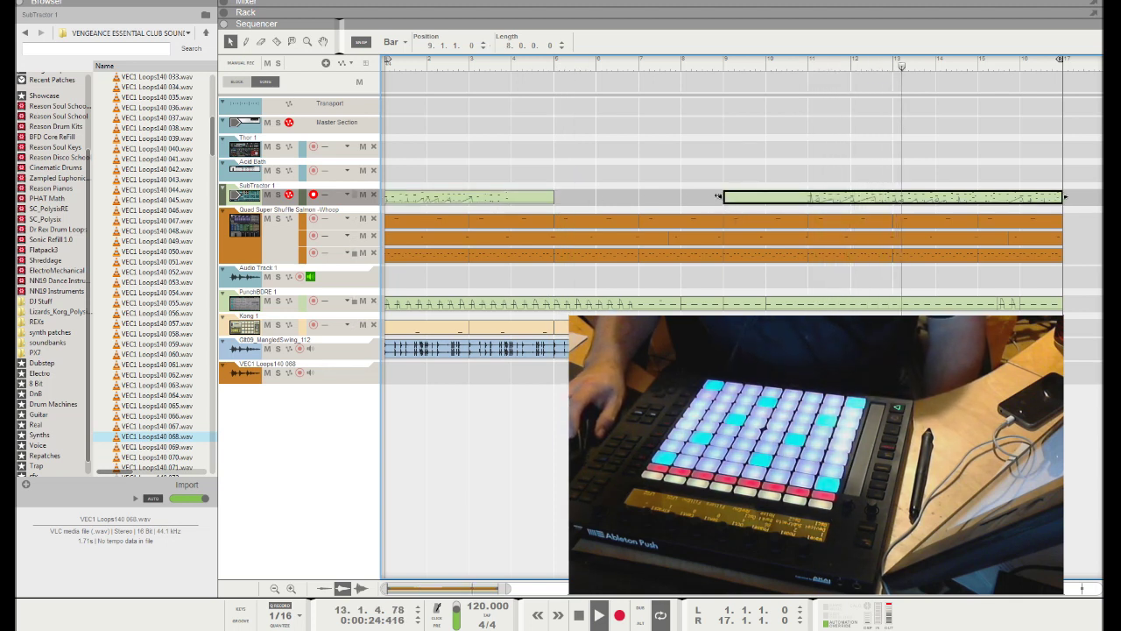
{"action": "left_click_drag", "start_coordinate": [740, 194], "coordinate": [823, 199]}
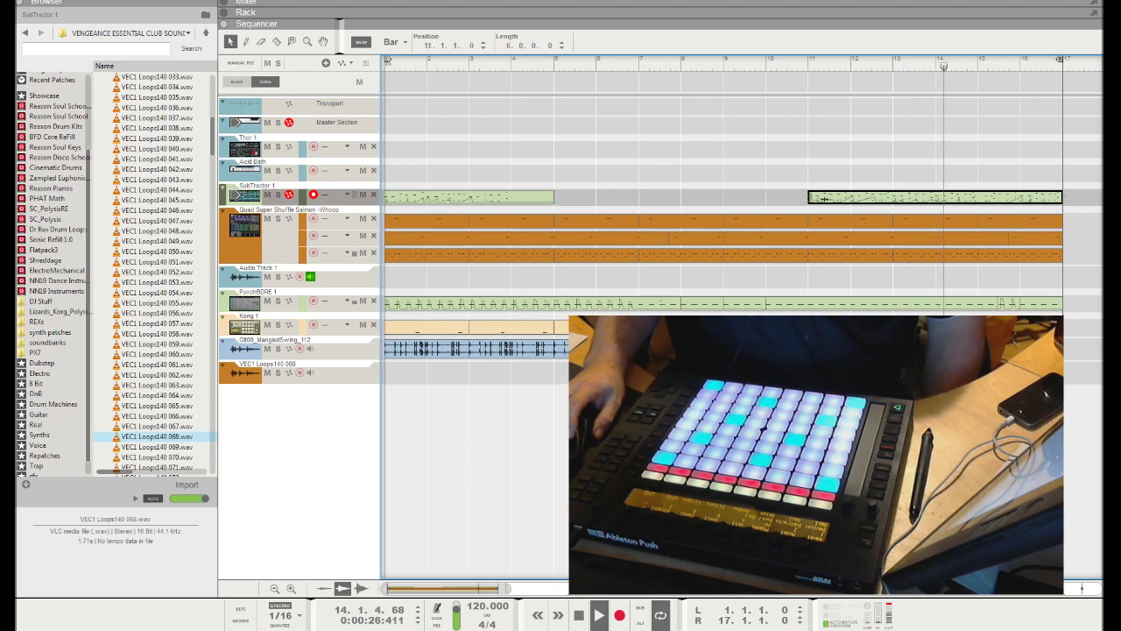
{"action": "left_click", "coordinate": [551, 198]}
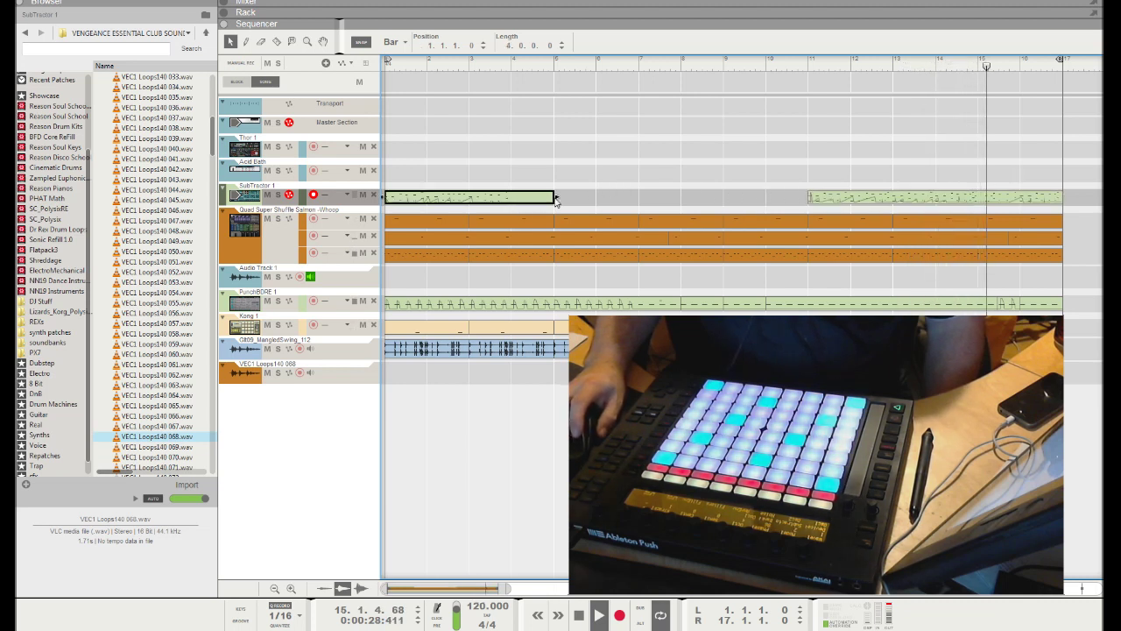
{"action": "left_click_drag", "start_coordinate": [553, 198], "coordinate": [471, 198]}
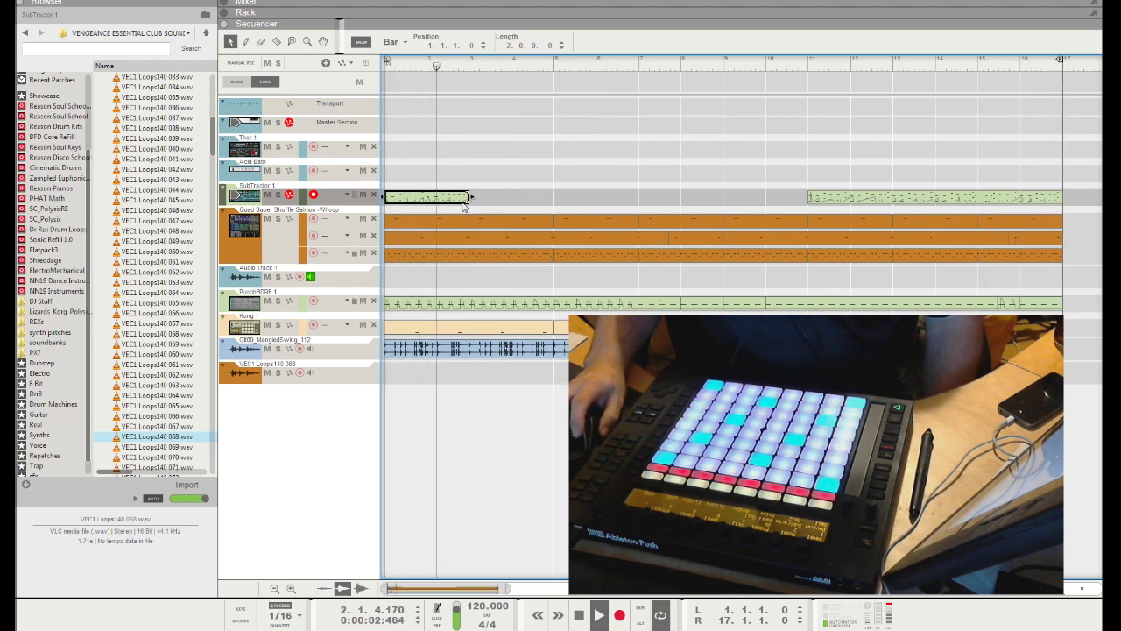
Step: Move the two-bar SubTractor 1 clip to bar 7 and split it at bar 8
{"action": "left_click_drag", "start_coordinate": [439, 200], "coordinate": [678, 197]}
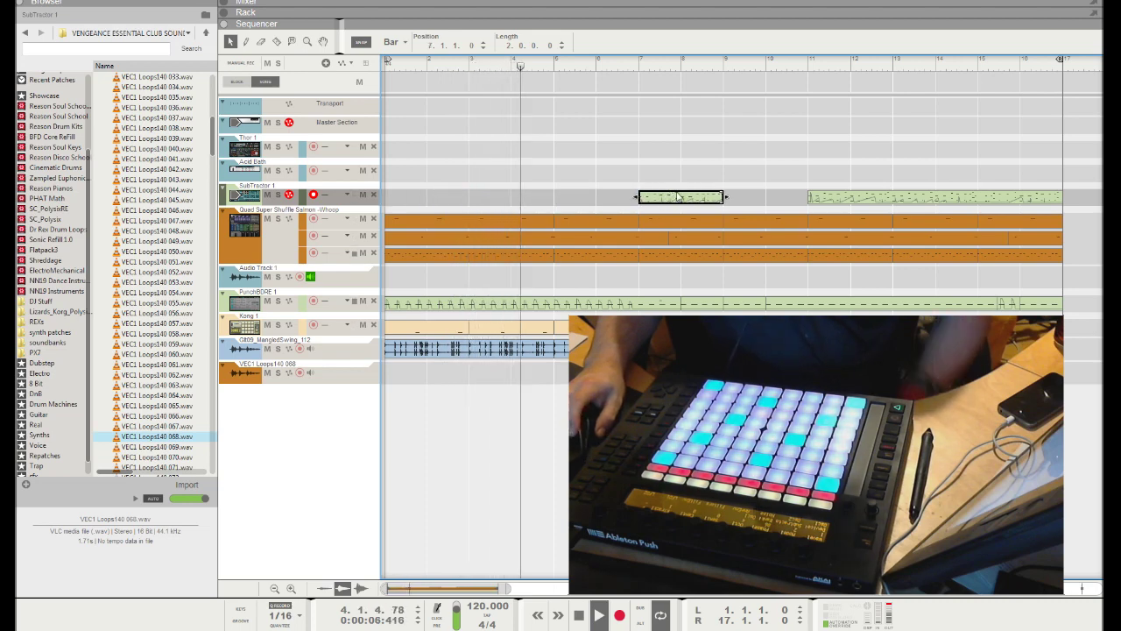
{"action": "key", "text": "r"}
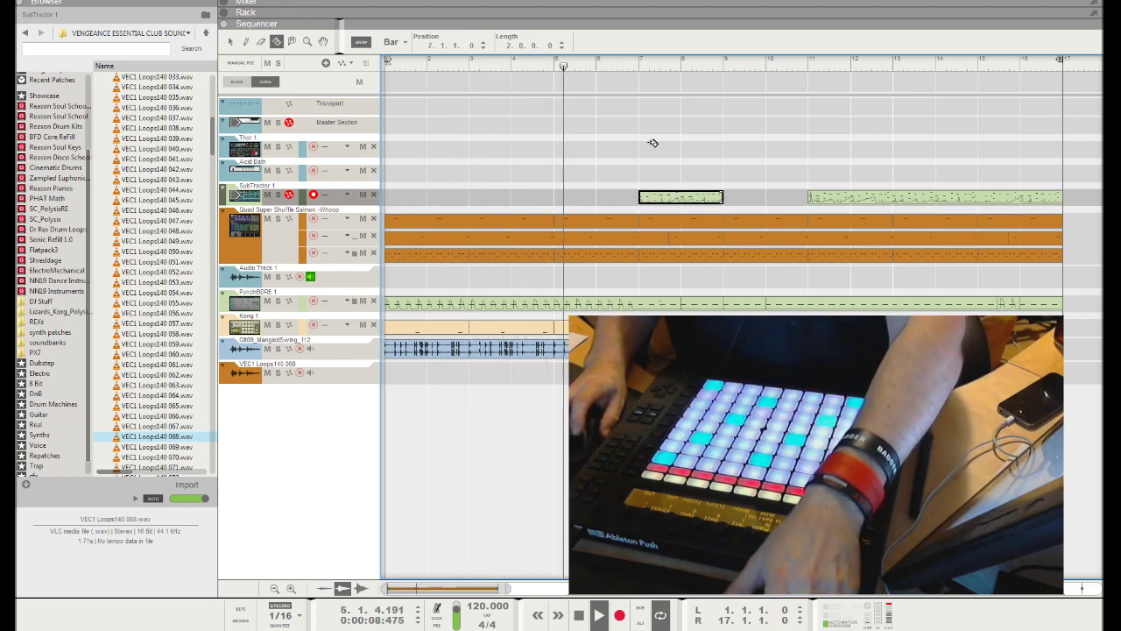
{"action": "left_click", "coordinate": [681, 198]}
{"action": "left_click", "coordinate": [230, 42]}
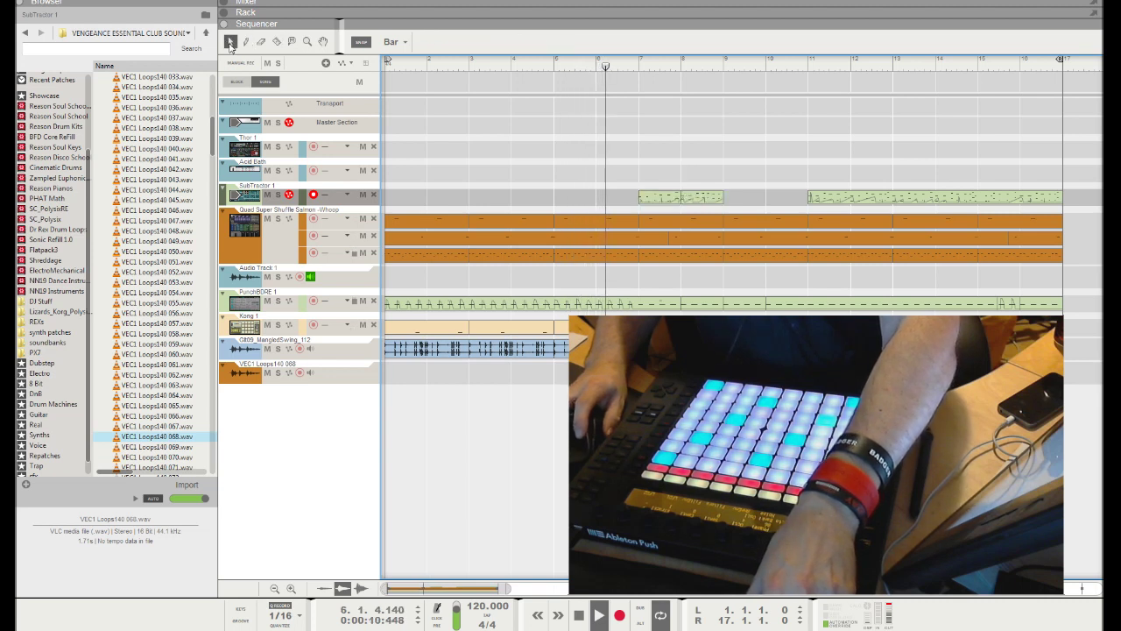
Step: Move the SubTractor 1 material from bar 11 to fill bars 1 to 7, and duplicate the eight-bar sequence to bar 9
{"action": "left_click", "coordinate": [892, 63]}
{"action": "left_click", "coordinate": [814, 198]}
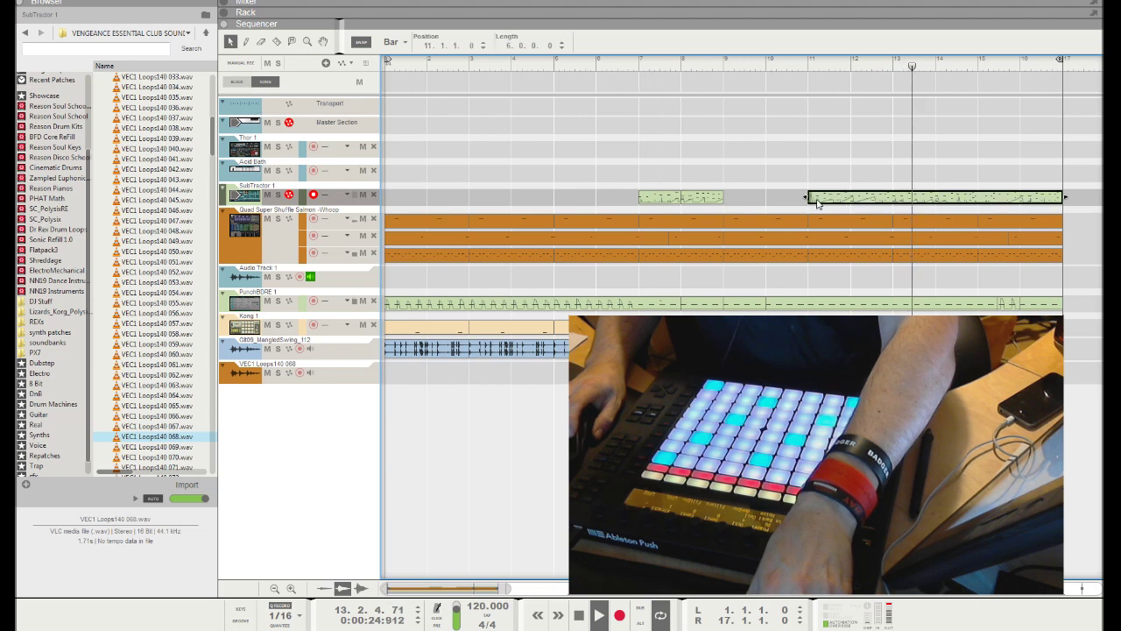
{"action": "left_click_drag", "start_coordinate": [804, 196], "coordinate": [405, 198]}
{"action": "left_click_drag", "start_coordinate": [769, 205], "coordinate": [528, 184]}
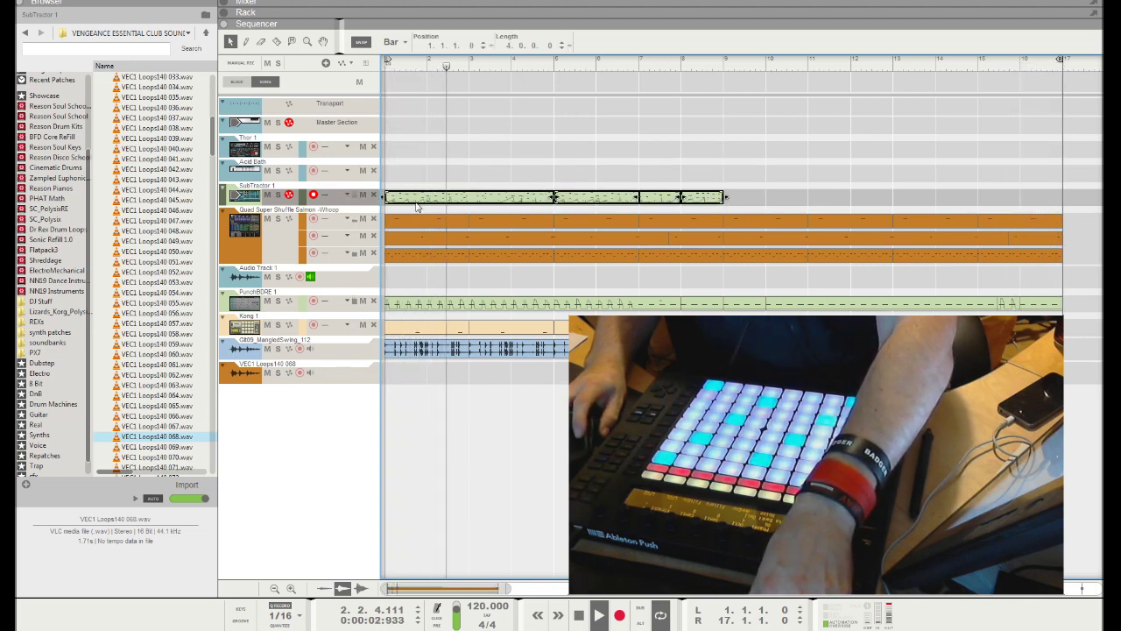
{"action": "key", "text": "ctrl+d"}
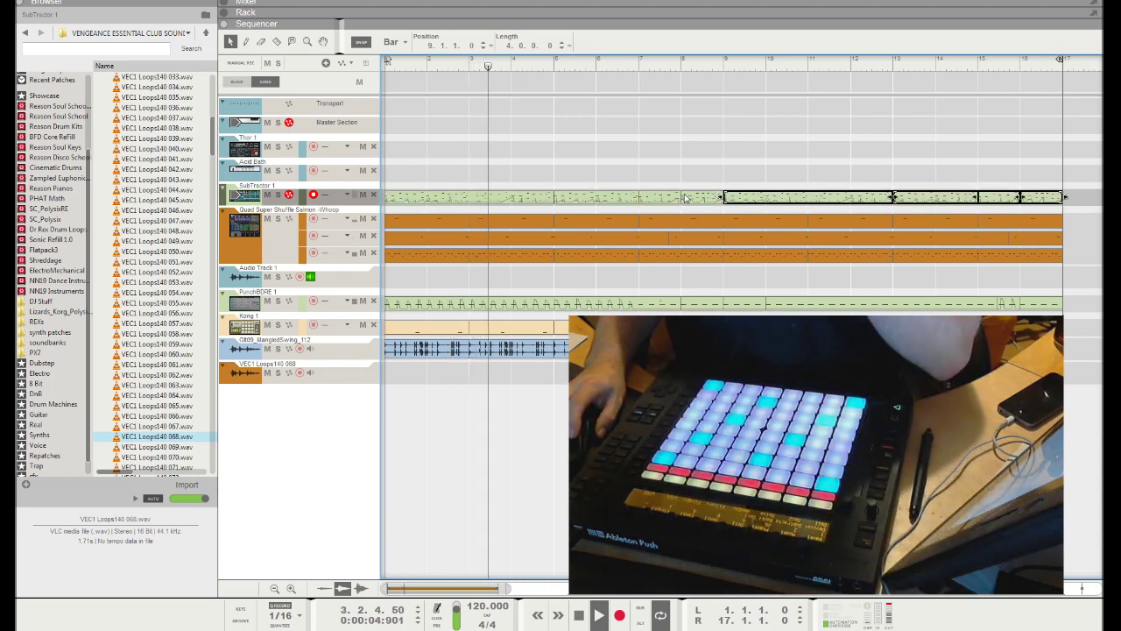
Step: Split the first four-bar SubTractor 1 clip into one-bar pieces and replace the bar 3 piece with a copy of the bar 1 piece
{"action": "left_click", "coordinate": [497, 177]}
{"action": "key", "text": "r"}
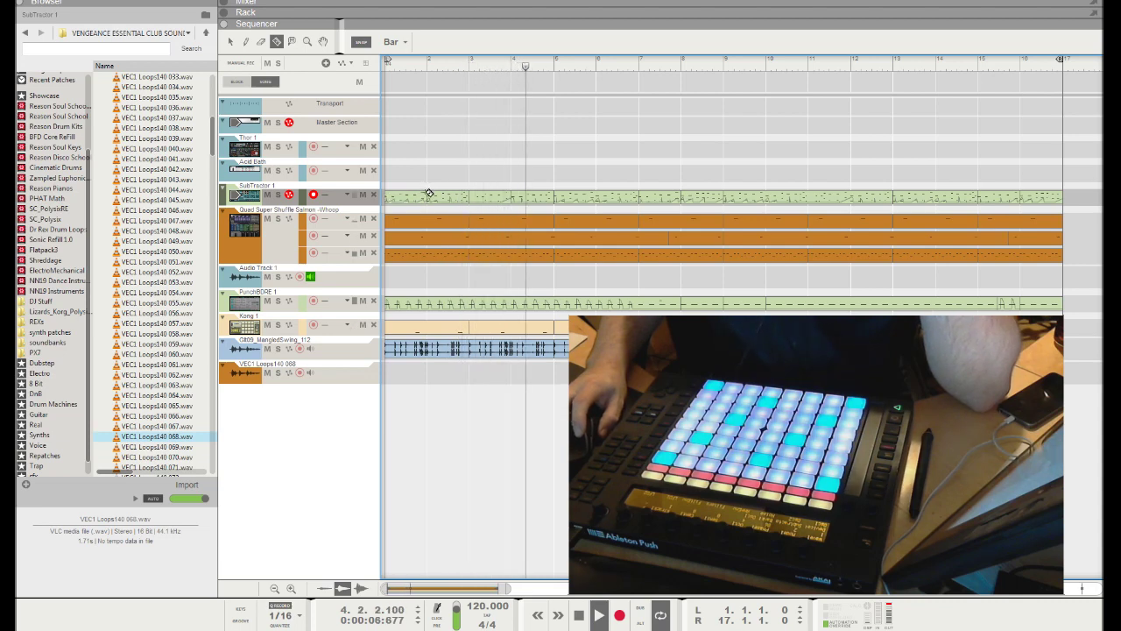
{"action": "key", "text": "q"}
{"action": "left_click", "coordinate": [486, 196]}
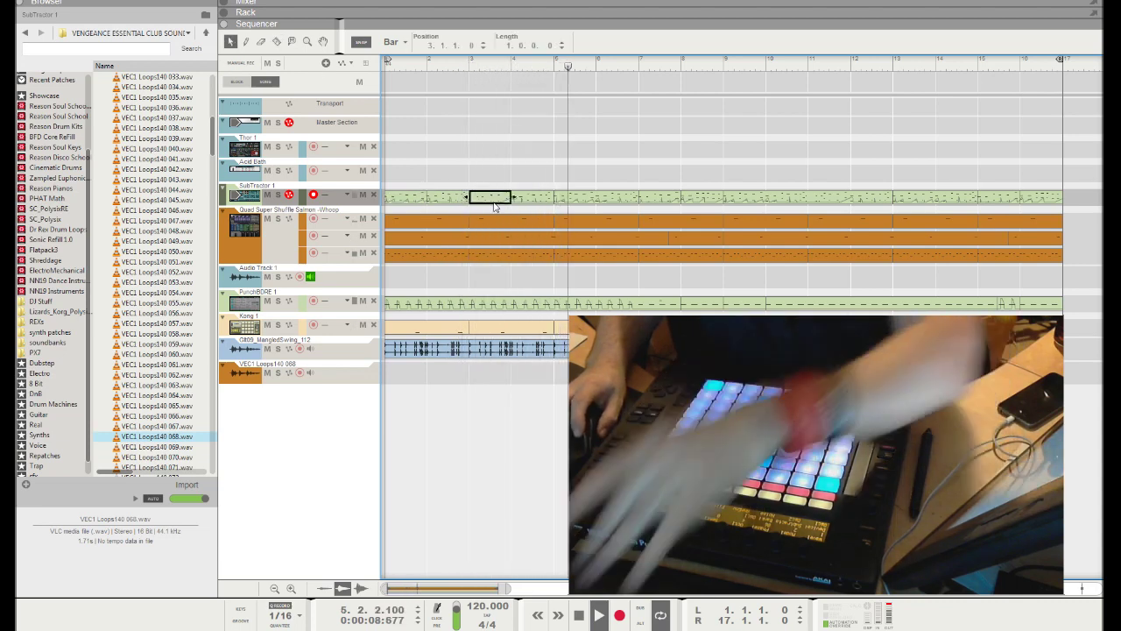
{"action": "key", "text": "Delete"}
{"action": "left_click", "coordinate": [398, 200]}
{"action": "left_click_drag", "start_coordinate": [399, 199], "coordinate": [486, 196]}
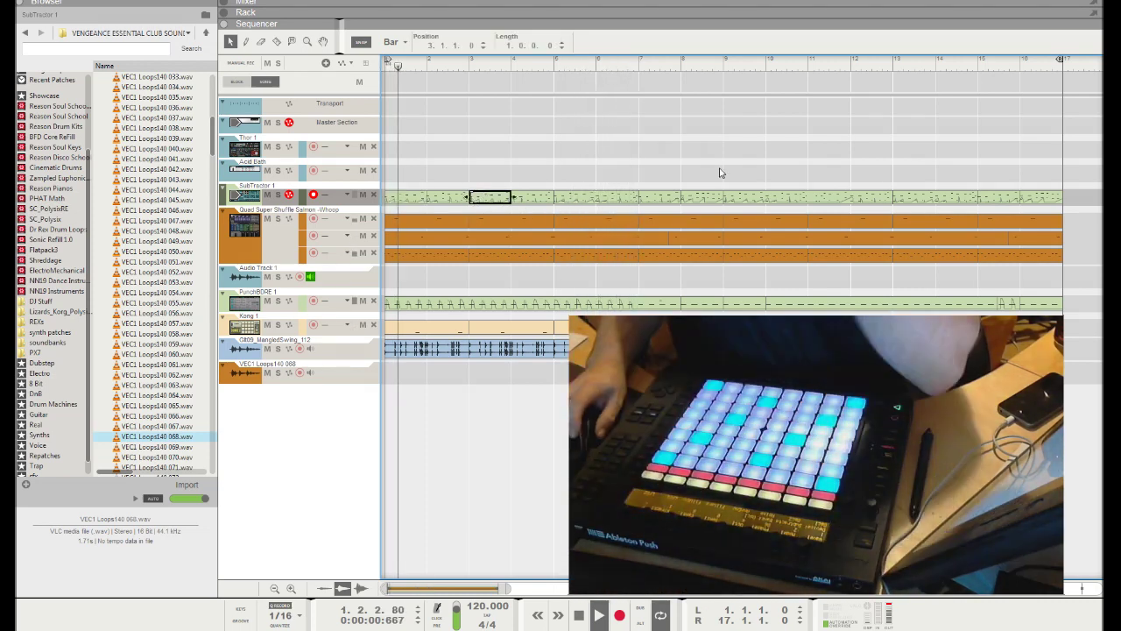
Step: Replace the SubTractor 1 clips in bars 9 to 17 with a duplicate of the edited first eight bars
{"action": "left_click_drag", "start_coordinate": [995, 165], "coordinate": [786, 196]}
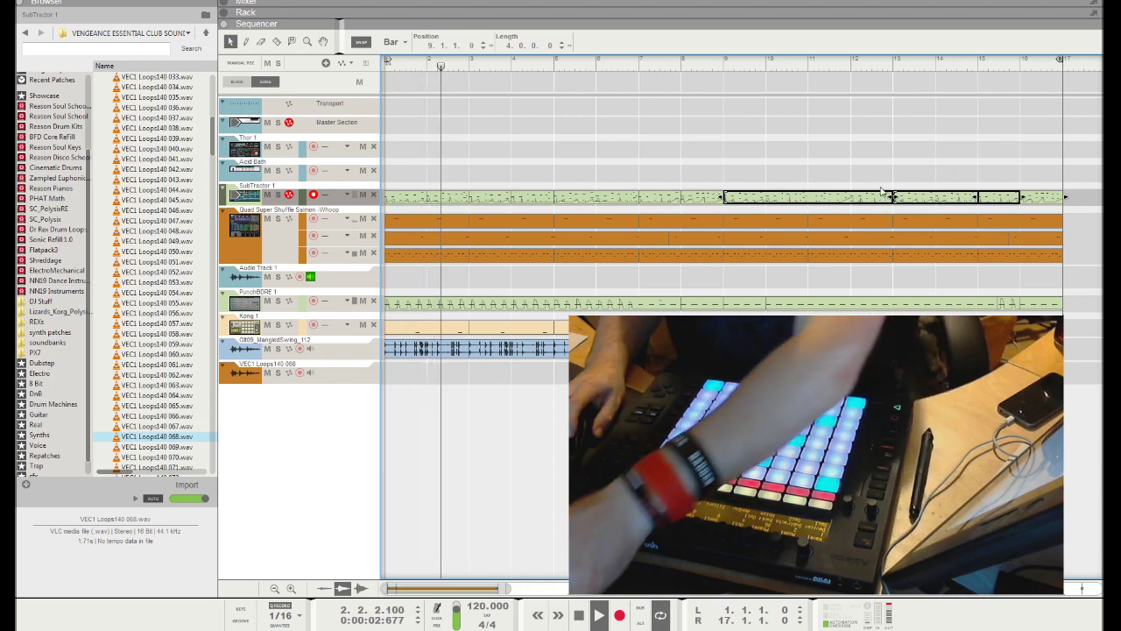
{"action": "key", "text": "Delete"}
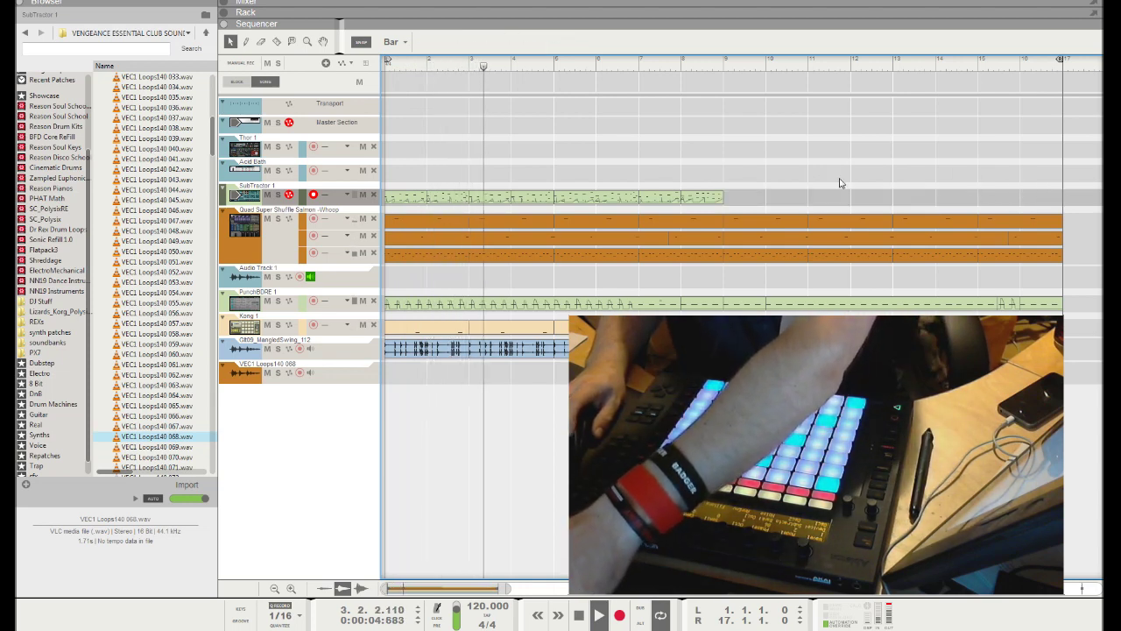
{"action": "left_click_drag", "start_coordinate": [776, 182], "coordinate": [396, 189]}
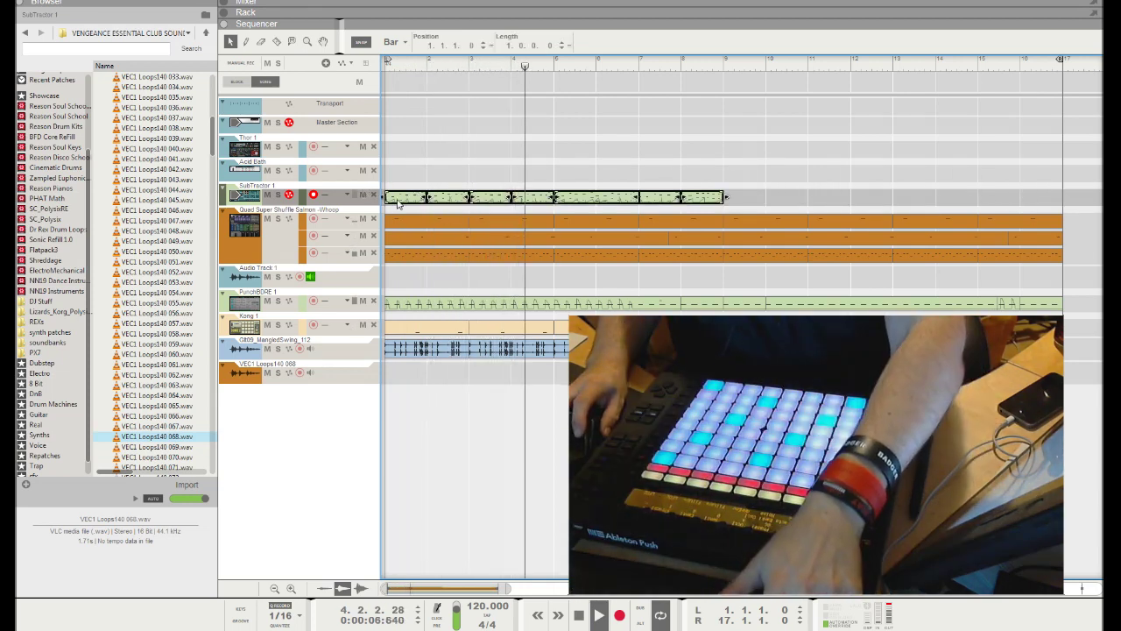
{"action": "key", "text": "ctrl+d"}
{"action": "left_click", "coordinate": [738, 202]}
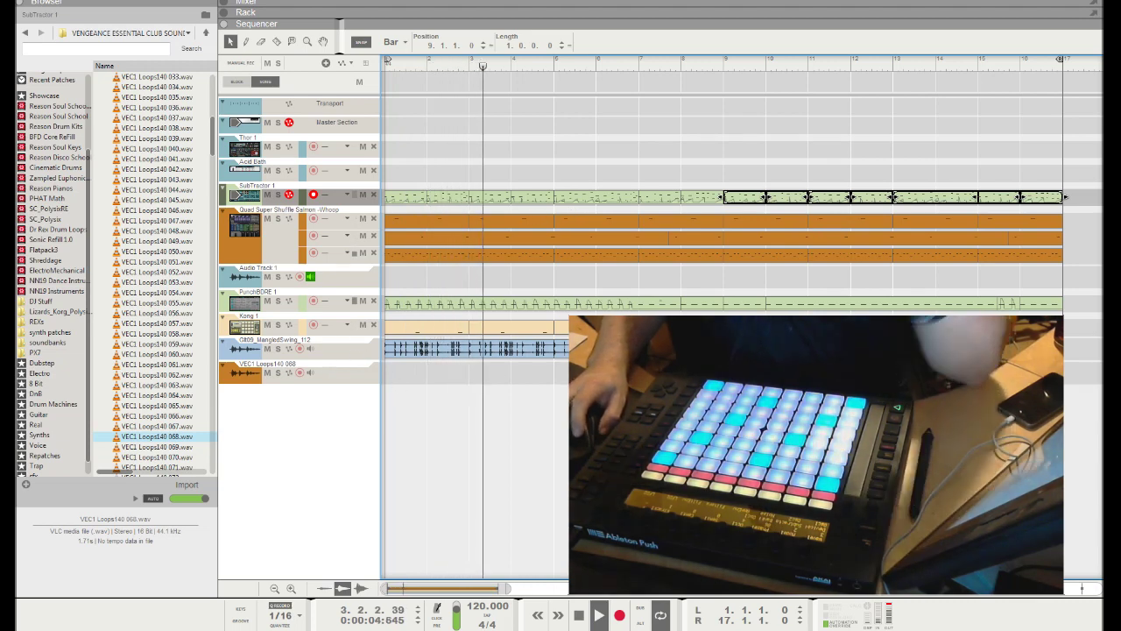
Step: Route the PunchBDRE 1, Kong 1 and Glt09_MangledSwing mixer channels to a new output bus
{"action": "key", "text": "F5"}
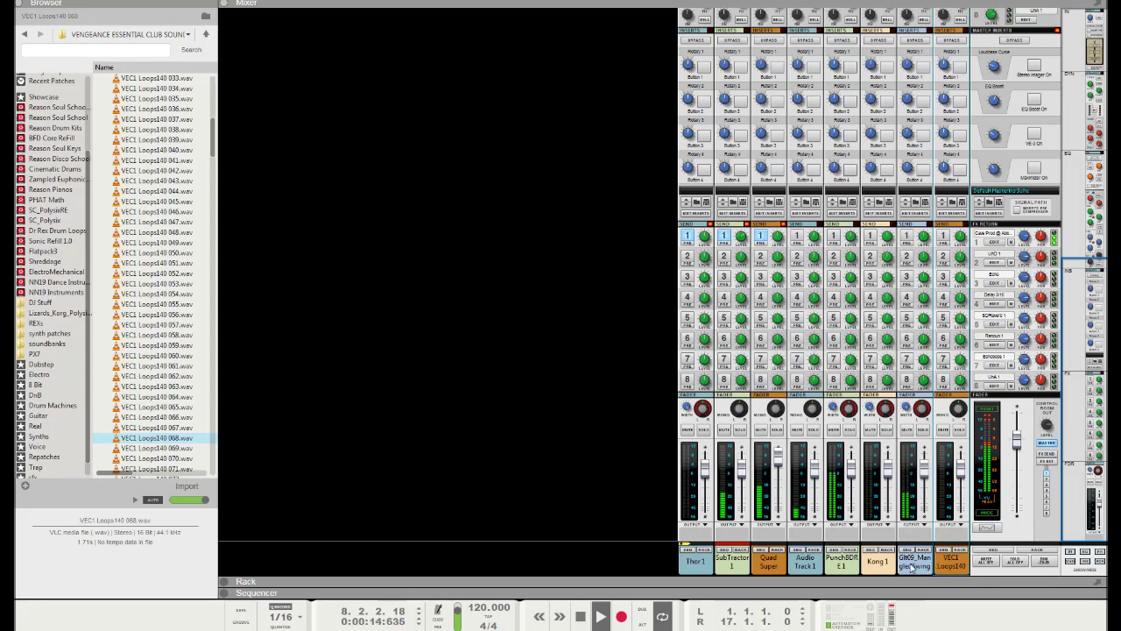
{"action": "left_click", "coordinate": [879, 568], "text": "shift"}
{"action": "left_click", "coordinate": [838, 567], "text": "shift"}
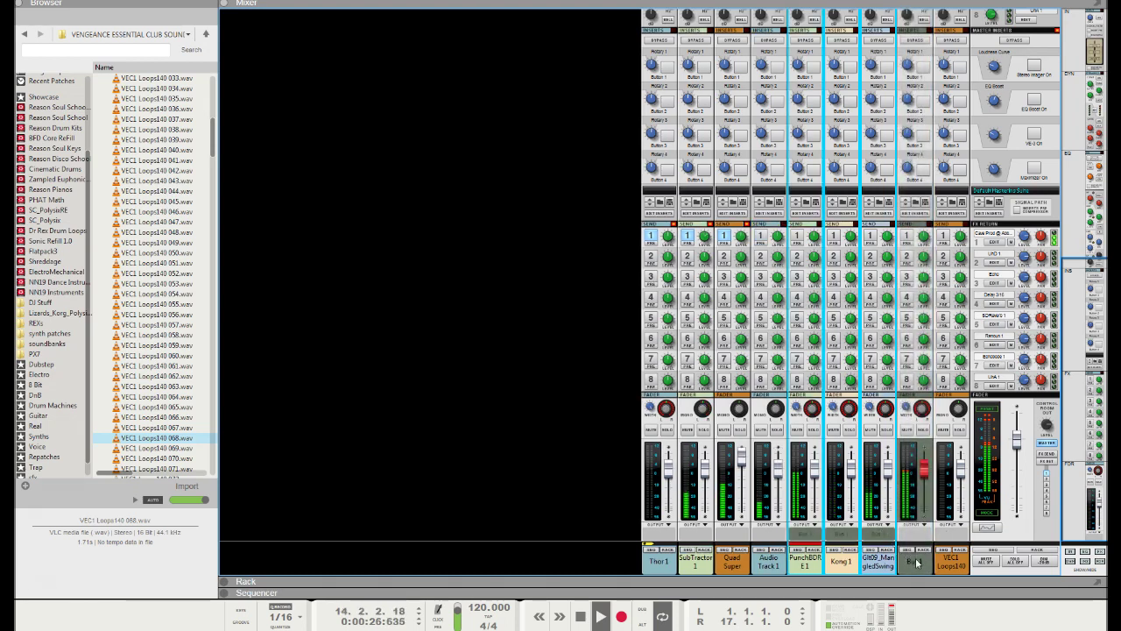
Step: Locate Bus 1 in the rack, show its insert effects and add a Buffre device there
{"action": "left_click", "coordinate": [915, 563]}
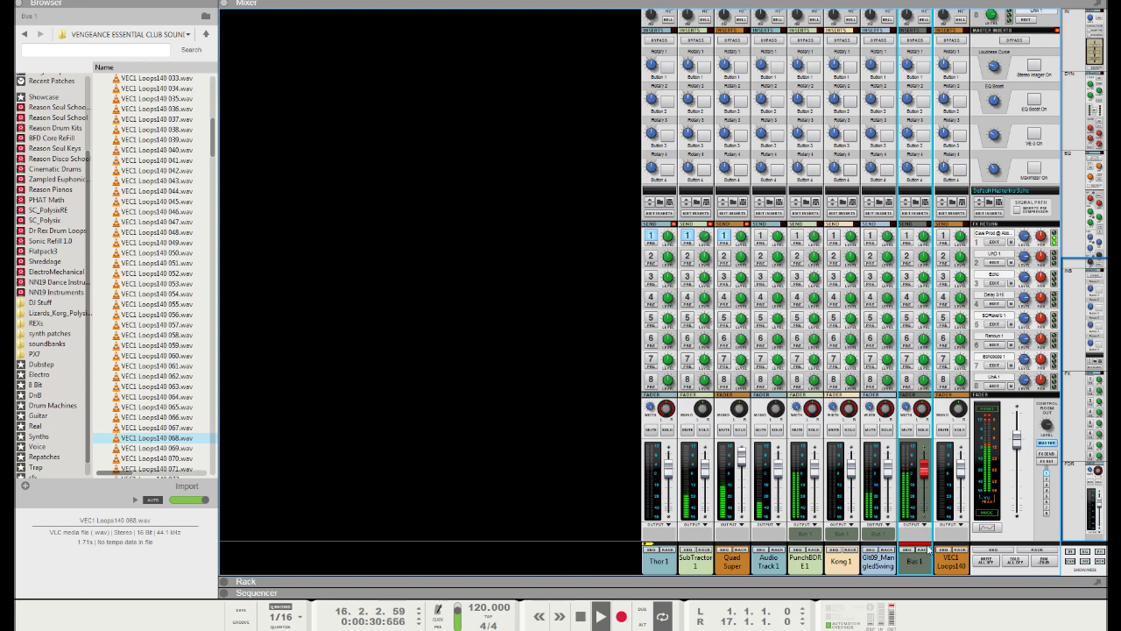
{"action": "left_click", "coordinate": [922, 549]}
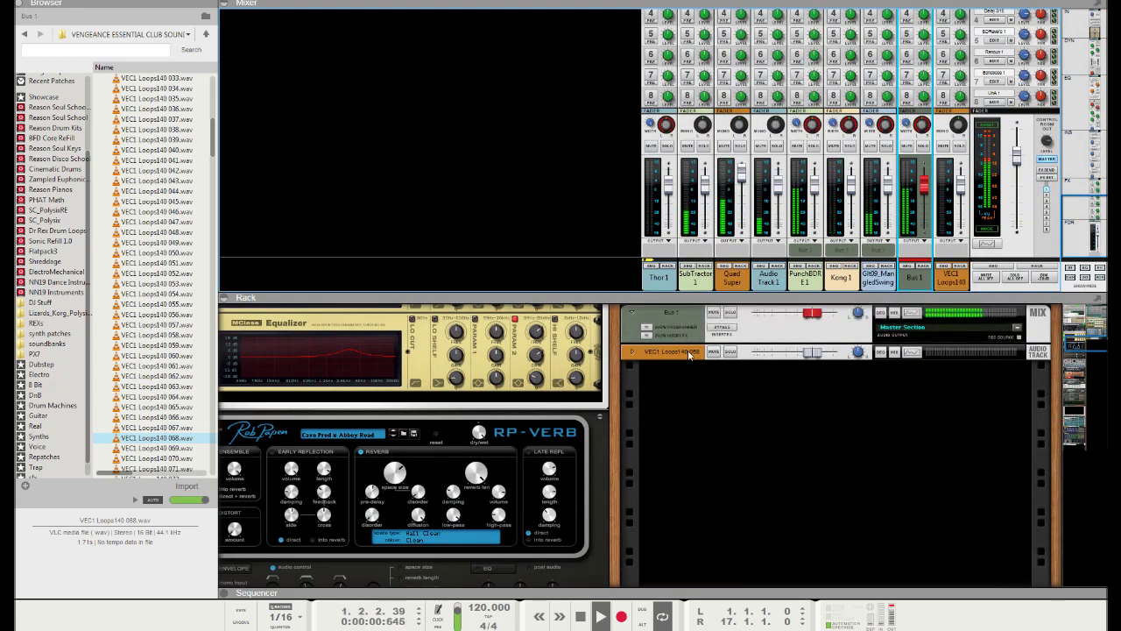
{"action": "left_click", "coordinate": [646, 335]}
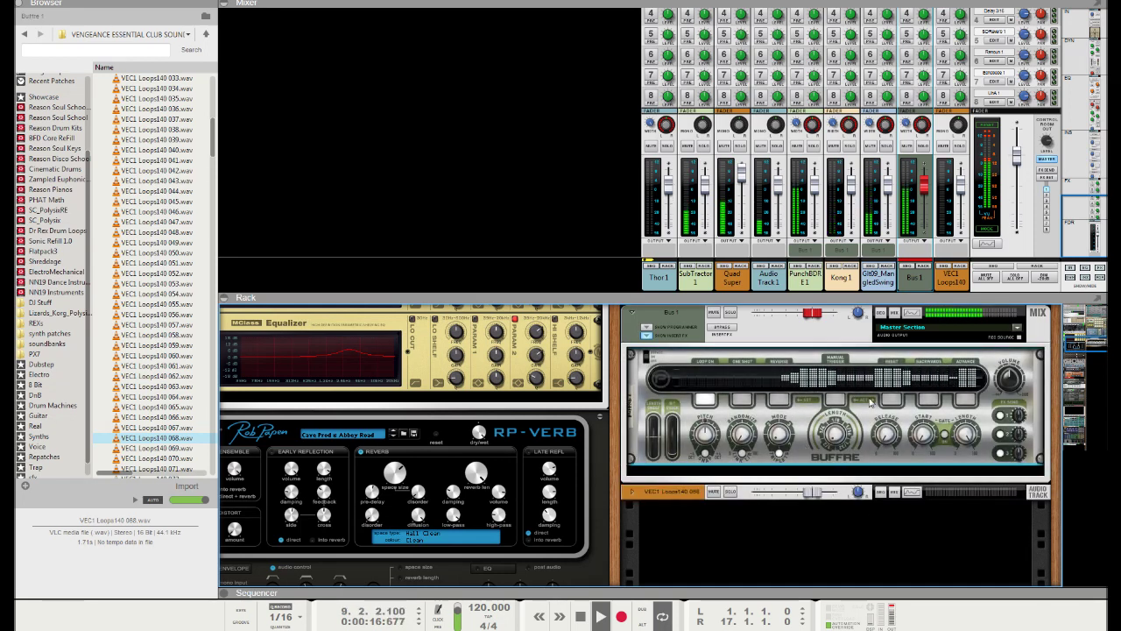
Step: Record a live Buffre performance on the Buffre 1 track over the looped bars 1 to 17
{"action": "key", "text": "F5"}
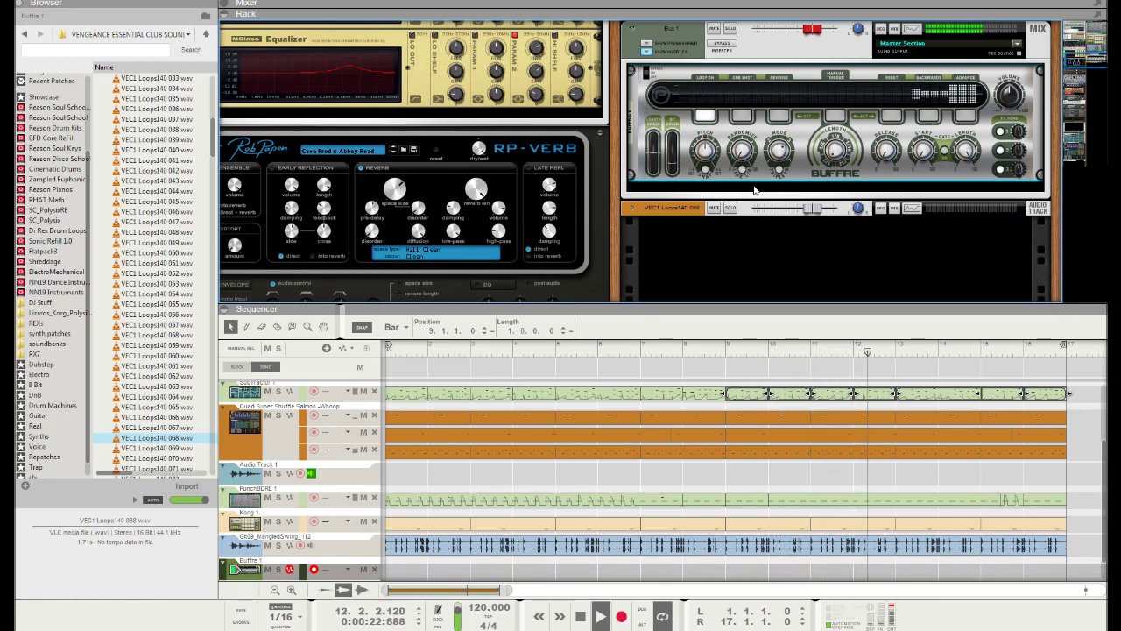
{"action": "key", "text": "ctrl+Return"}
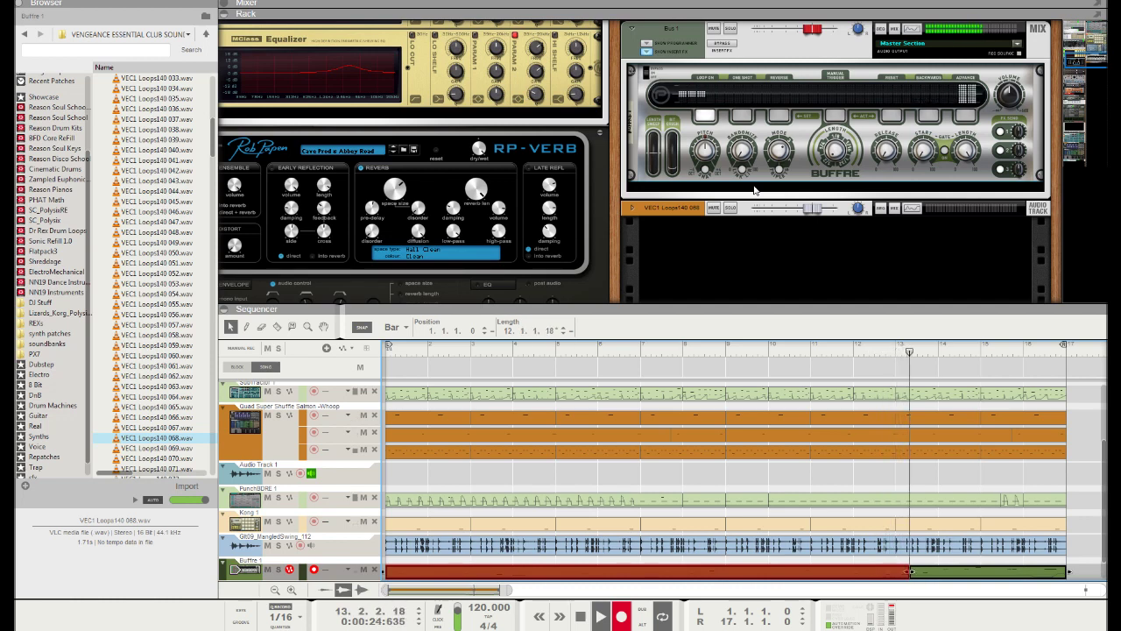
{"action": "key", "text": "ctrl+Return"}
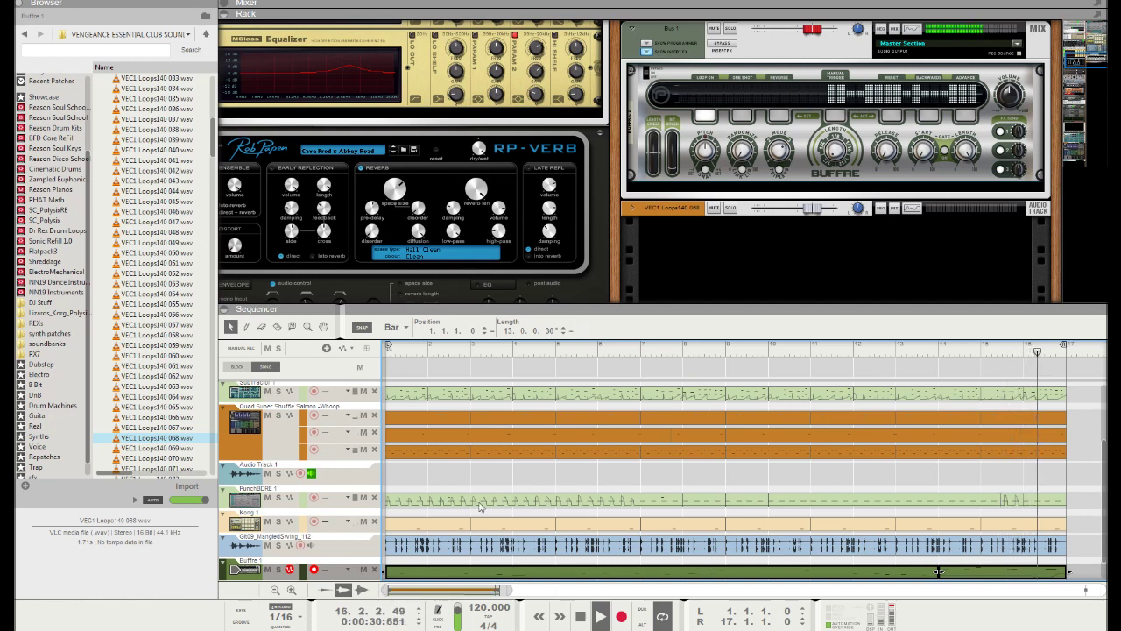
Step: Delete the leftover Buffre 1 clip near bar 14 and shorten the remaining clip to eight bars
{"action": "left_click", "coordinate": [1063, 570]}
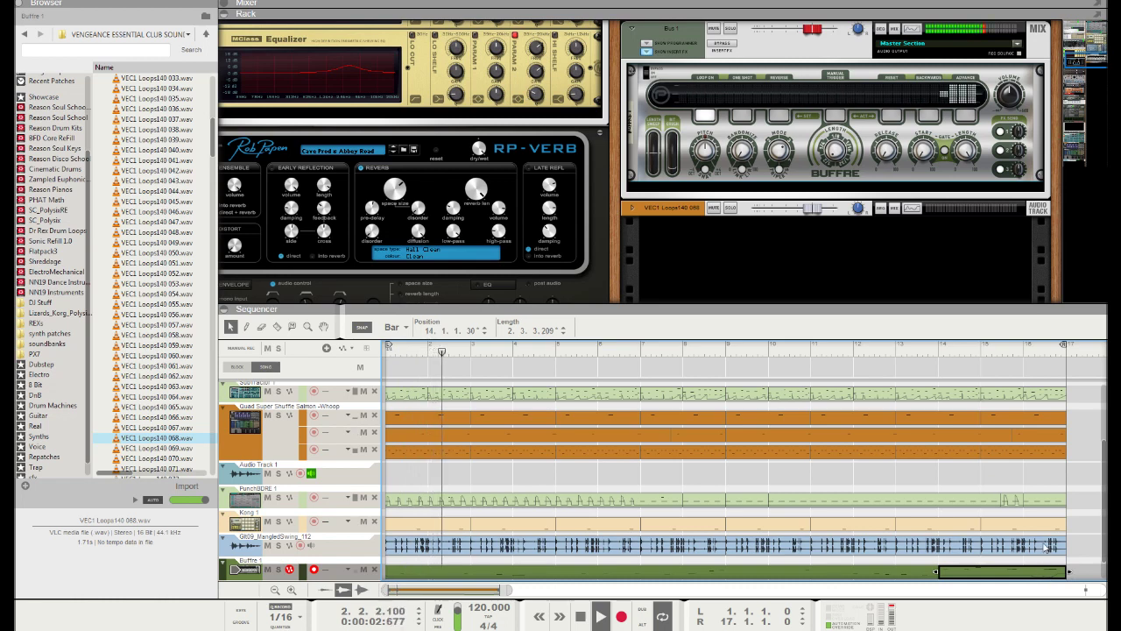
{"action": "left_click", "coordinate": [697, 573]}
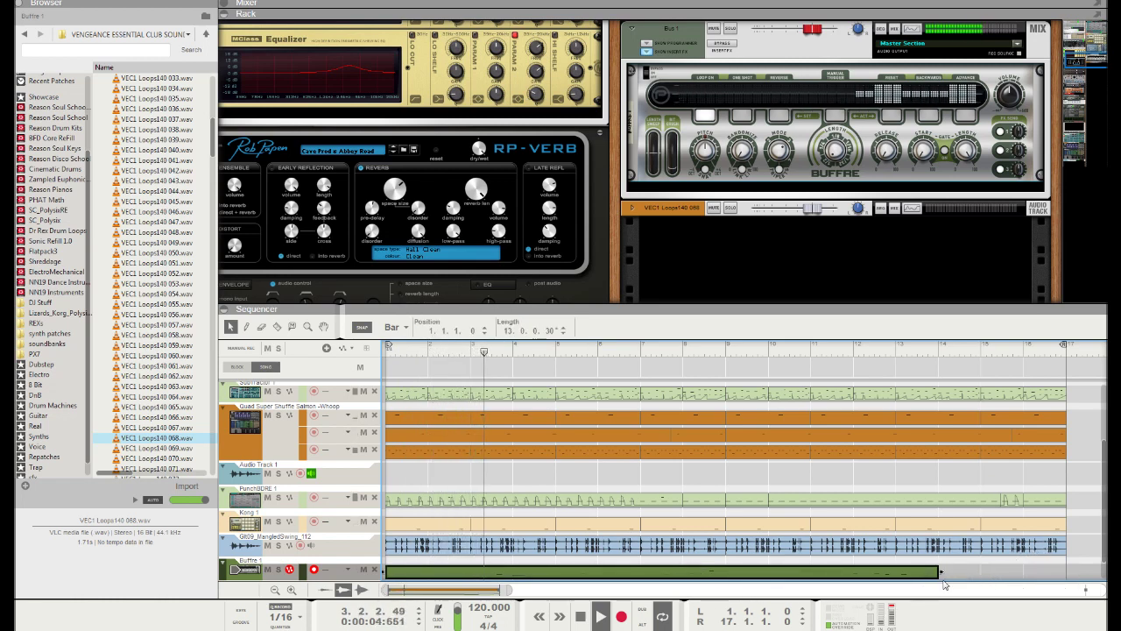
{"action": "left_click_drag", "start_coordinate": [940, 571], "coordinate": [726, 552]}
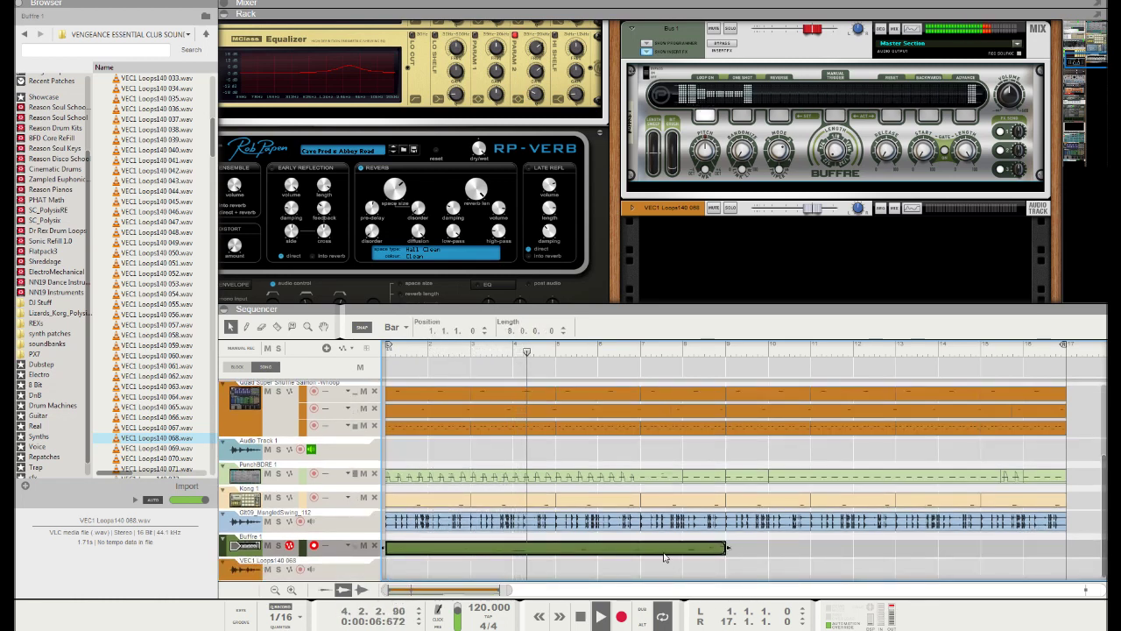
Step: Open the eight-bar Buffre 1 clip and delete the unwanted notes in bars 4, 6 and 8
{"action": "double_click", "coordinate": [546, 547]}
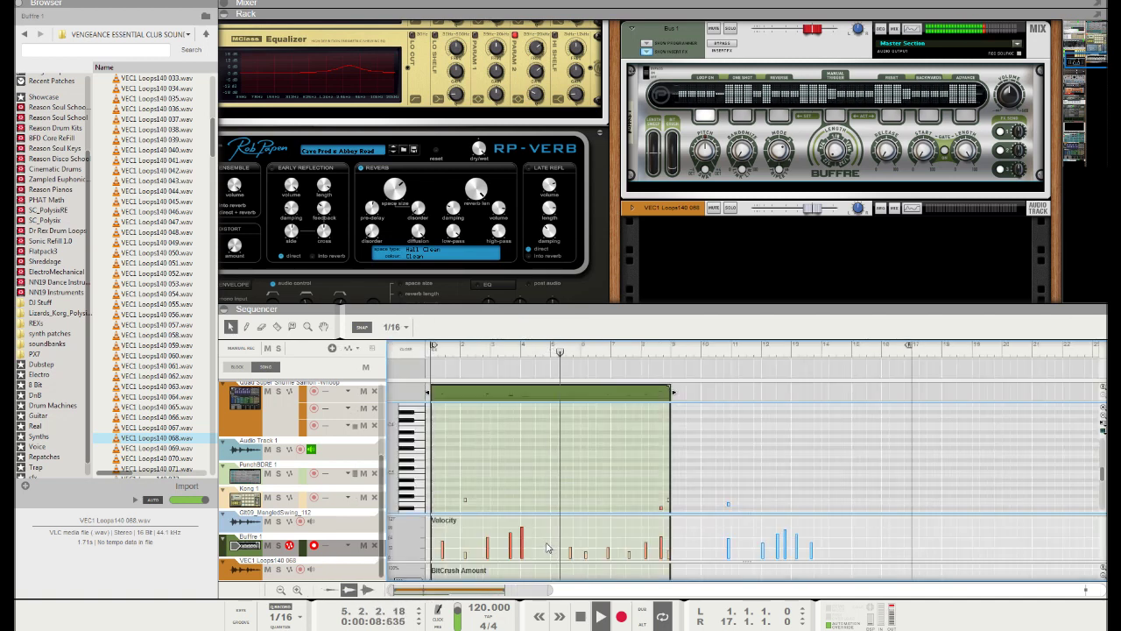
{"action": "scroll", "coordinate": [552, 491], "scroll_direction": "down", "scroll_amount": 3}
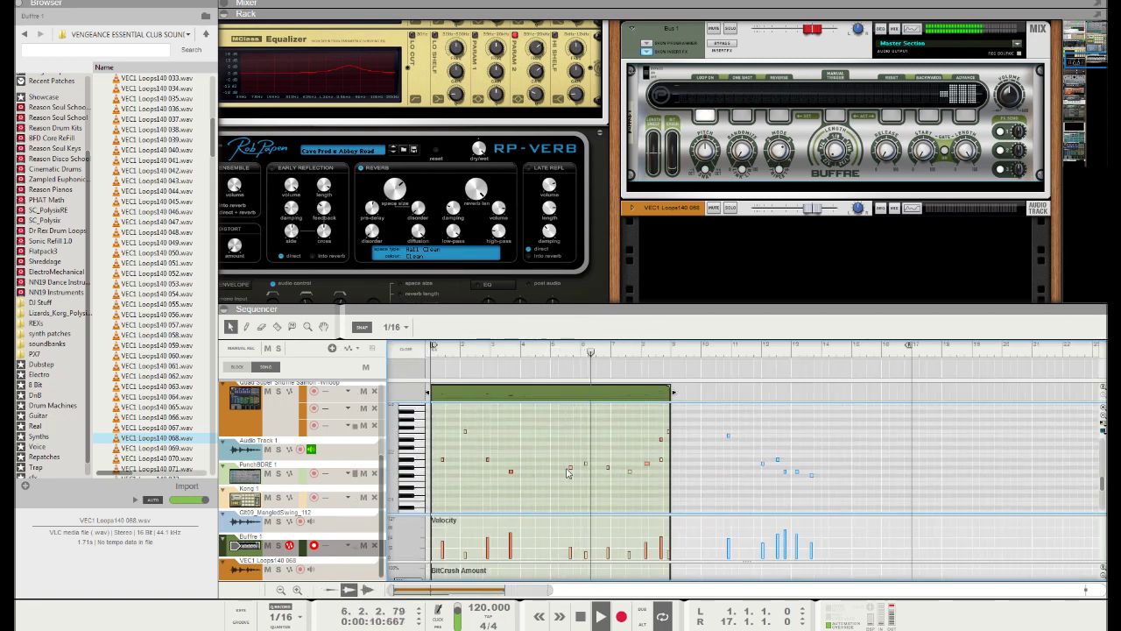
{"action": "left_click_drag", "start_coordinate": [574, 452], "coordinate": [590, 481]}
{"action": "key", "text": "Delete"}
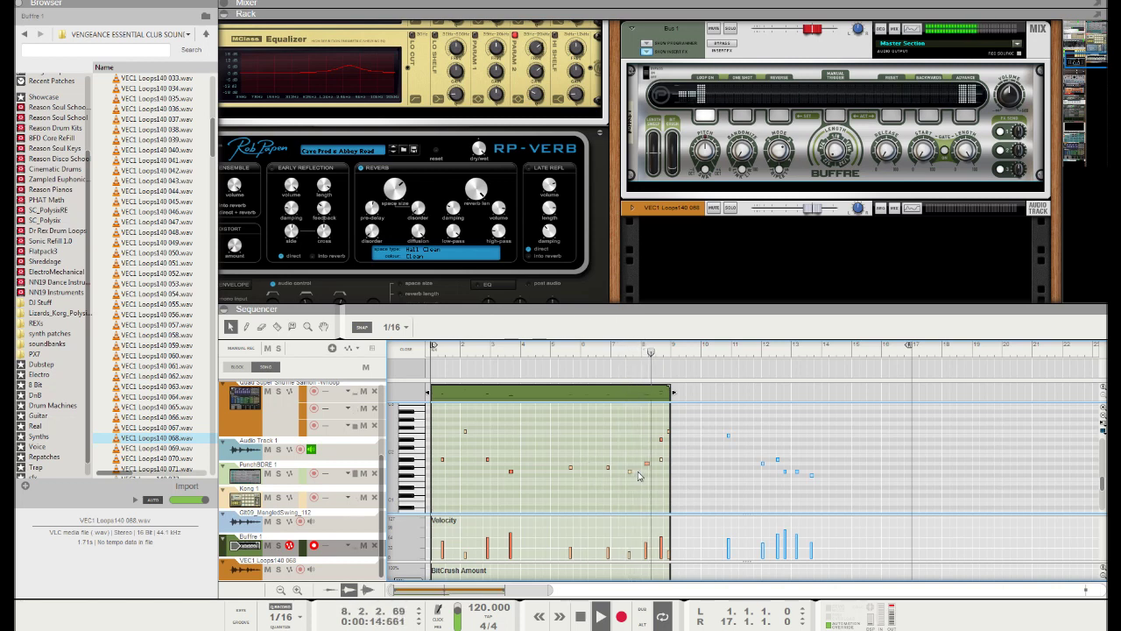
{"action": "left_click_drag", "start_coordinate": [652, 454], "coordinate": [642, 477]}
{"action": "key", "text": "Delete"}
{"action": "left_click_drag", "start_coordinate": [667, 424], "coordinate": [655, 437]}
{"action": "key", "text": "Delete"}
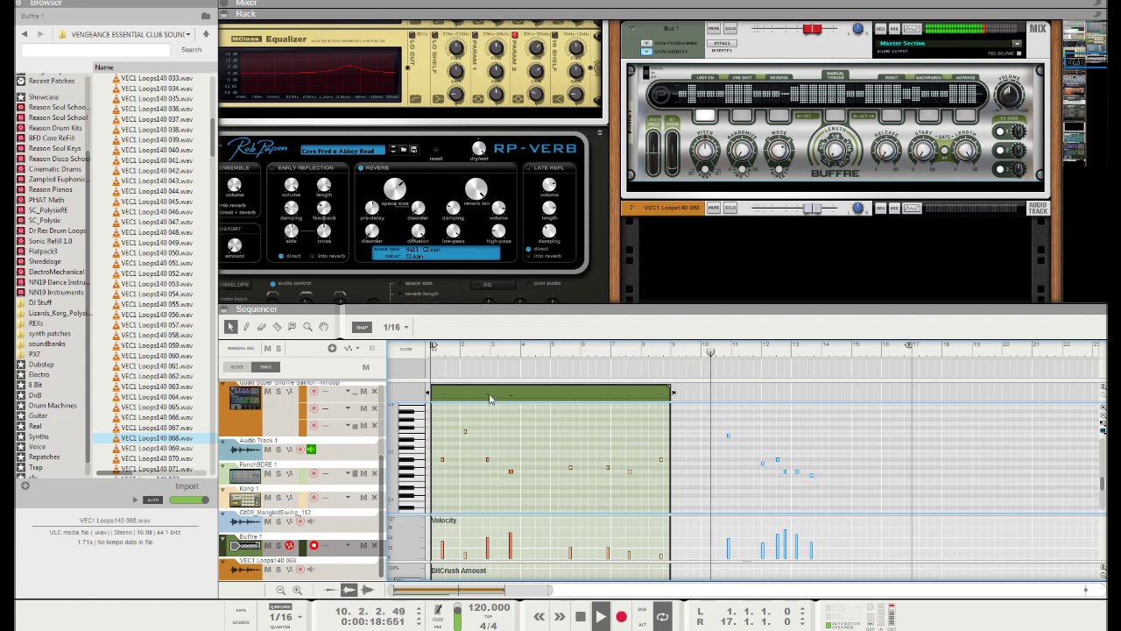
Step: Close the Buffre 1 note editing and copy the eight-bar clip so the copy starts at bar 9
{"action": "left_click", "coordinate": [400, 350]}
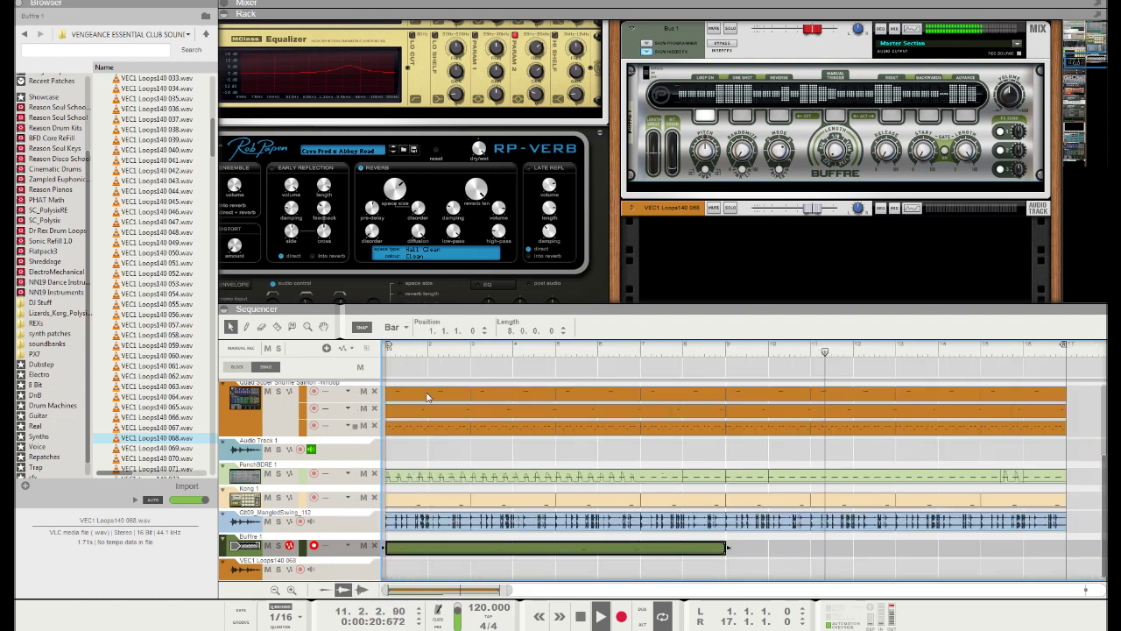
{"action": "left_click_drag", "start_coordinate": [650, 548], "coordinate": [989, 548]}
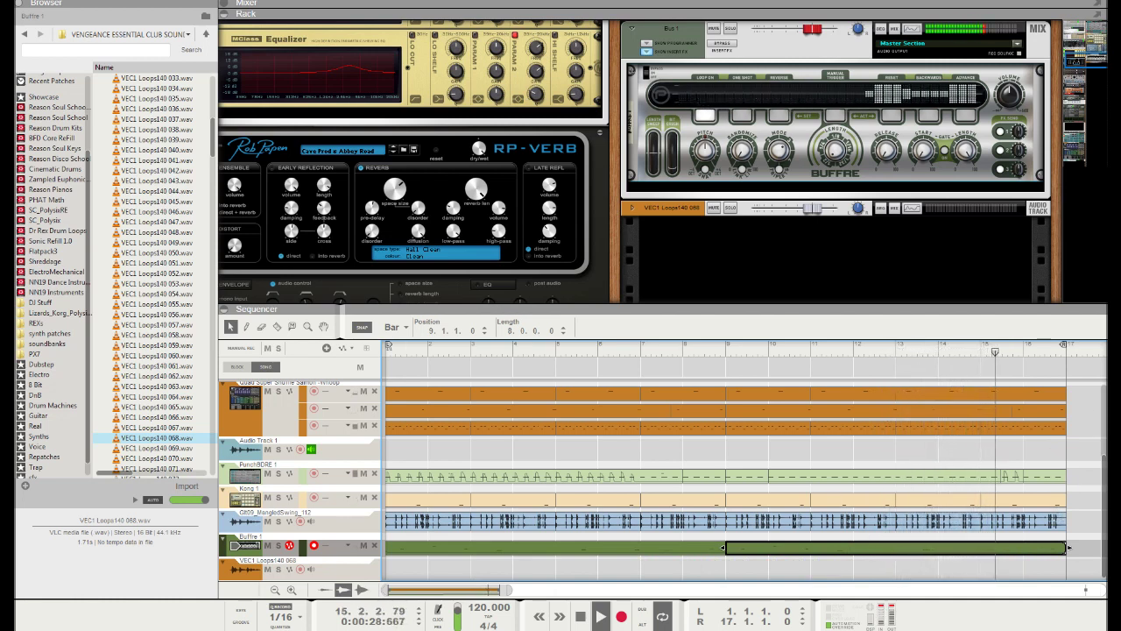
Step: Add an Etch Red dual filter to the Quad Super Shuffle track and sweep its Filter 1 frequency to about 4413 Hz
{"action": "left_click", "coordinate": [259, 435]}
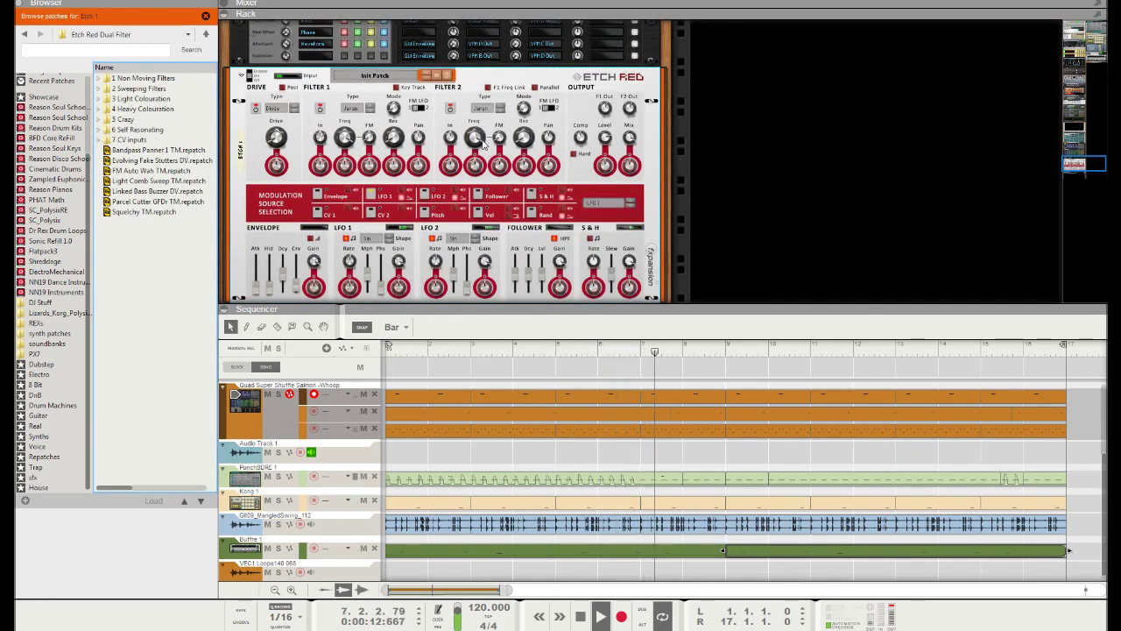
{"action": "mouse_move", "coordinate": [474, 139]}
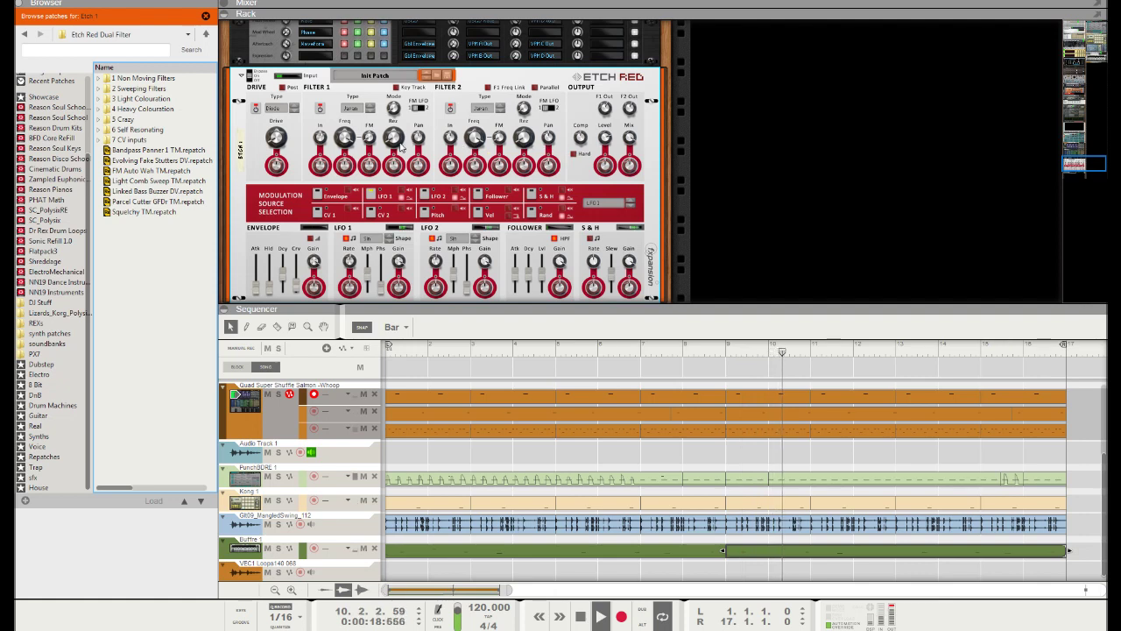
{"action": "mouse_move", "coordinate": [343, 149]}
{"action": "left_click_drag", "start_coordinate": [342, 151], "coordinate": [342, 154]}
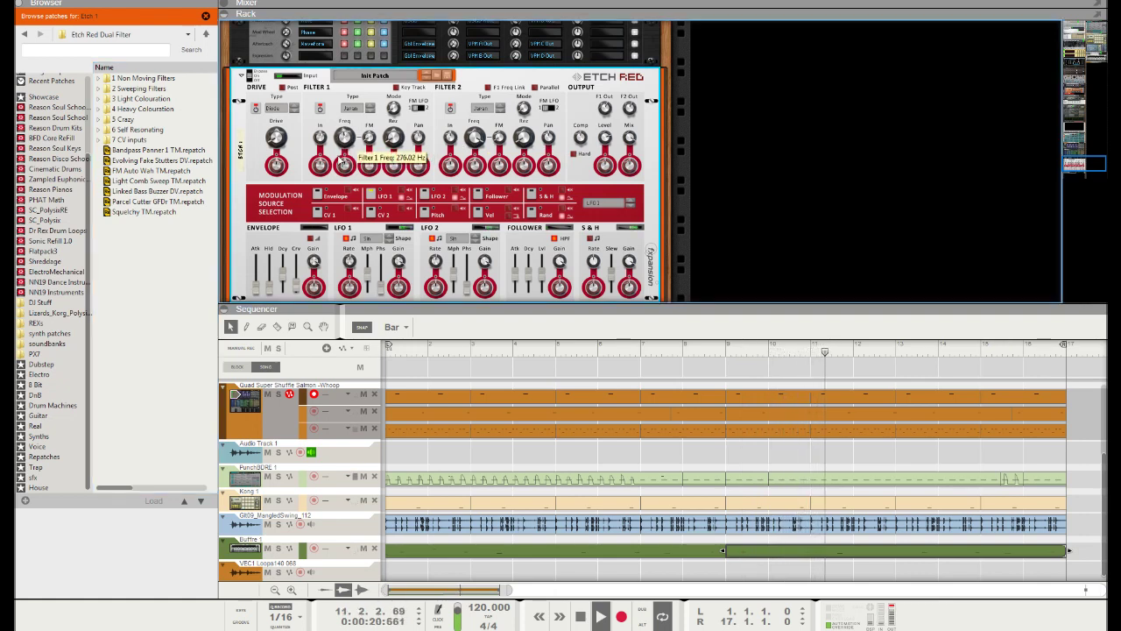
{"action": "mouse_move", "coordinate": [370, 140]}
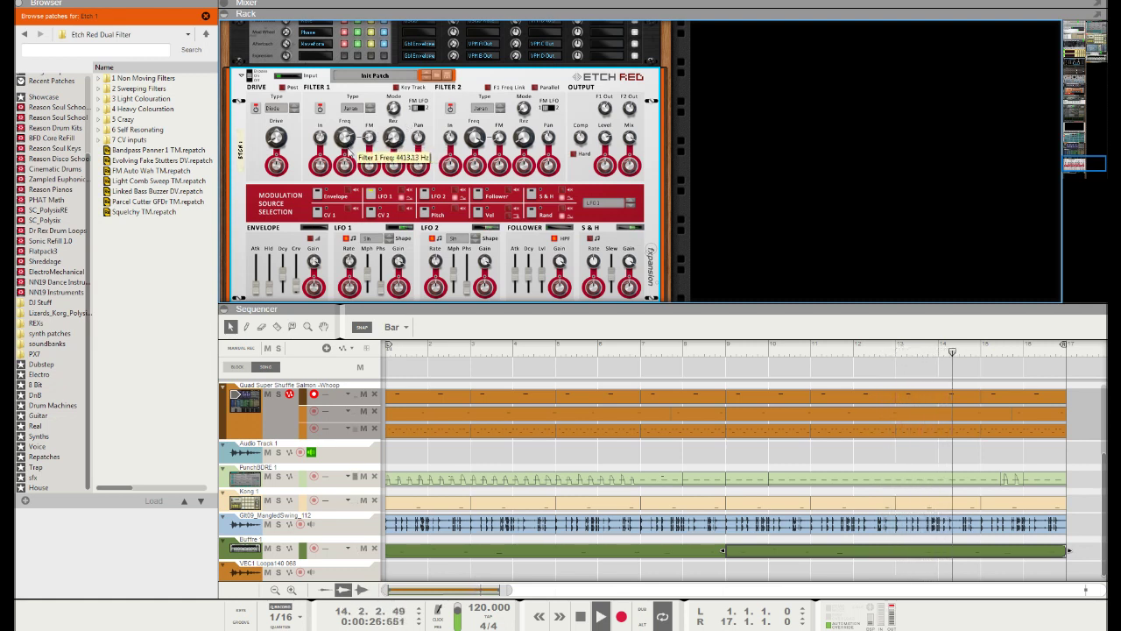
Step: Switch the Etch Red's Filter 2 to a different filter type and adjust the Filter 2 knobs by ear
{"action": "left_click", "coordinate": [500, 110]}
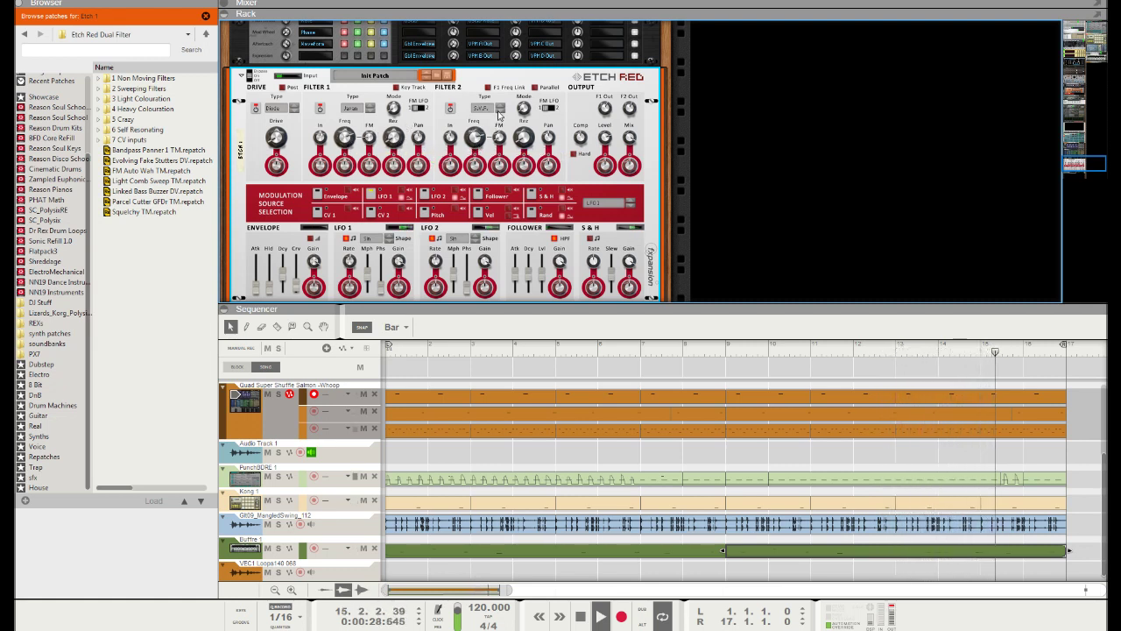
{"action": "left_click", "coordinate": [500, 109]}
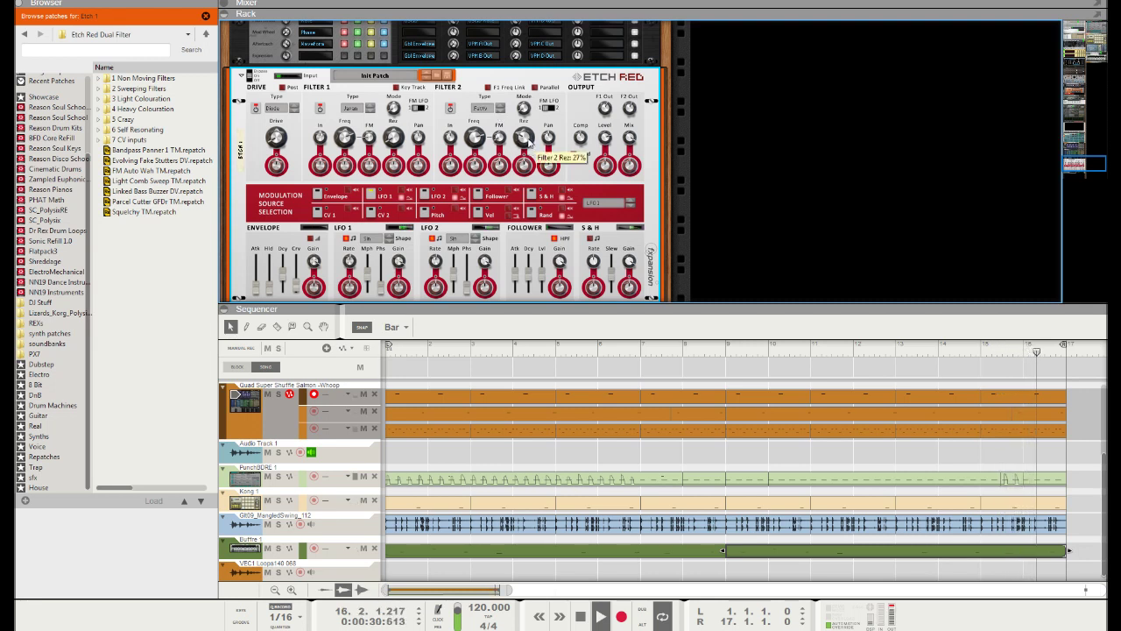
{"action": "left_click_drag", "start_coordinate": [486, 138], "coordinate": [302, 77]}
{"action": "mouse_move", "coordinate": [354, 182]}
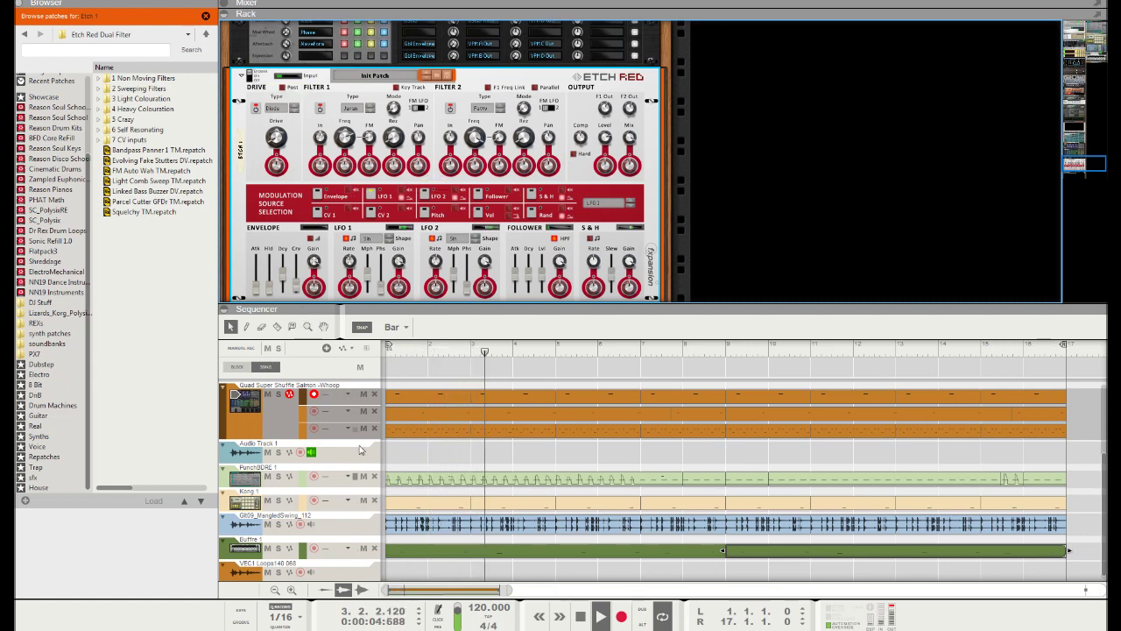
Step: Select the Thor 1 track and enable sends 5 and 7 on its mixer channel
{"action": "scroll", "coordinate": [315, 488], "scroll_direction": "up", "scroll_amount": 3}
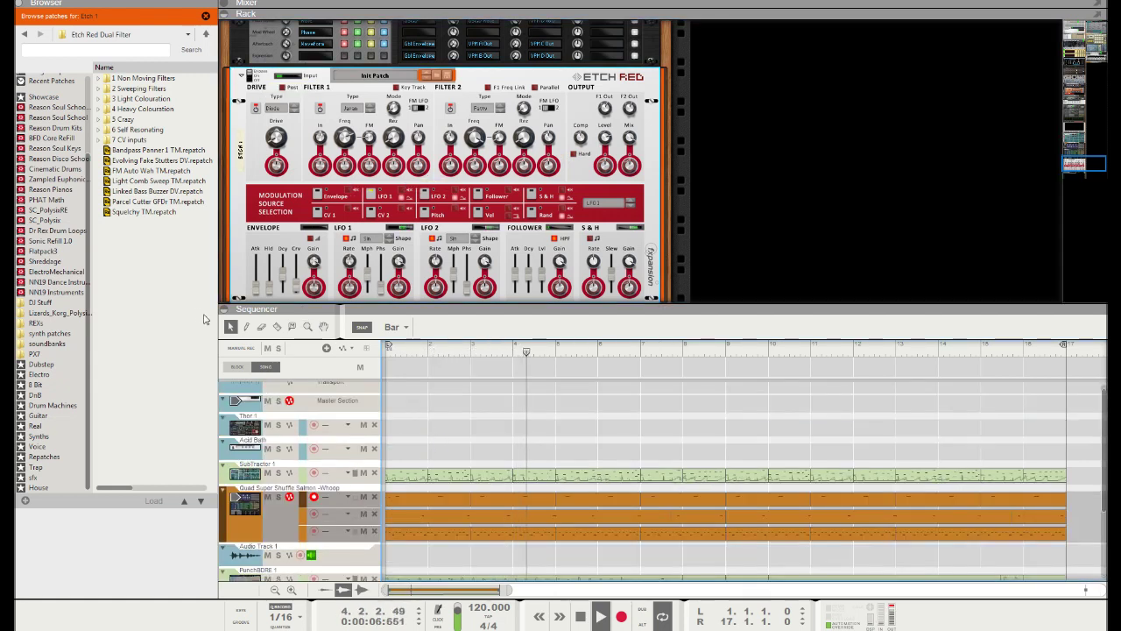
{"action": "left_click", "coordinate": [229, 428]}
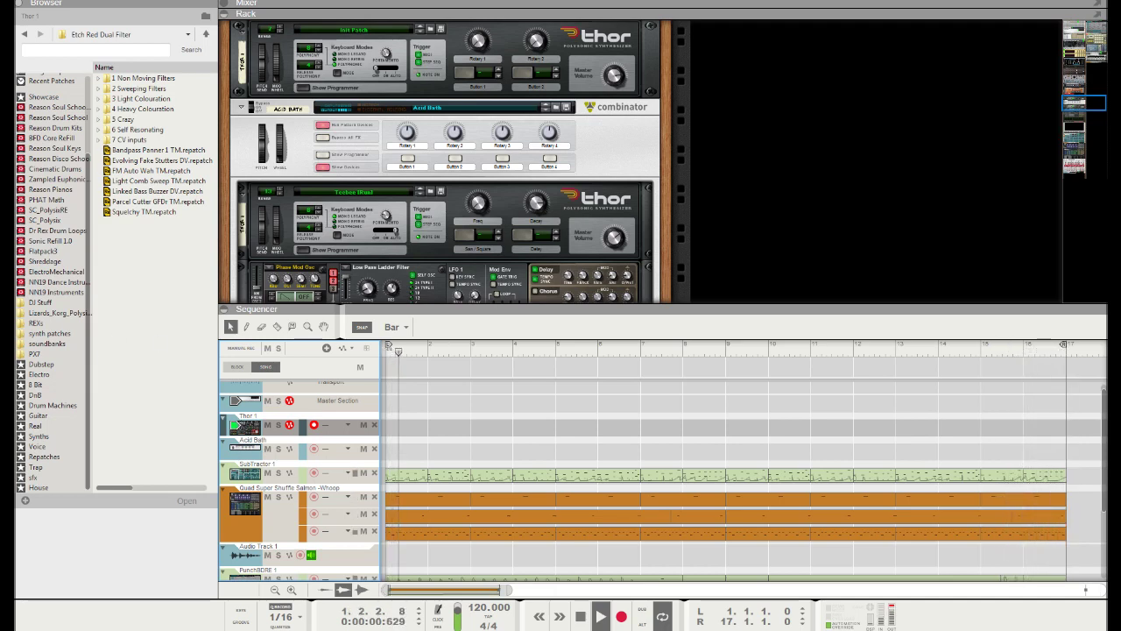
{"action": "key", "text": "F5"}
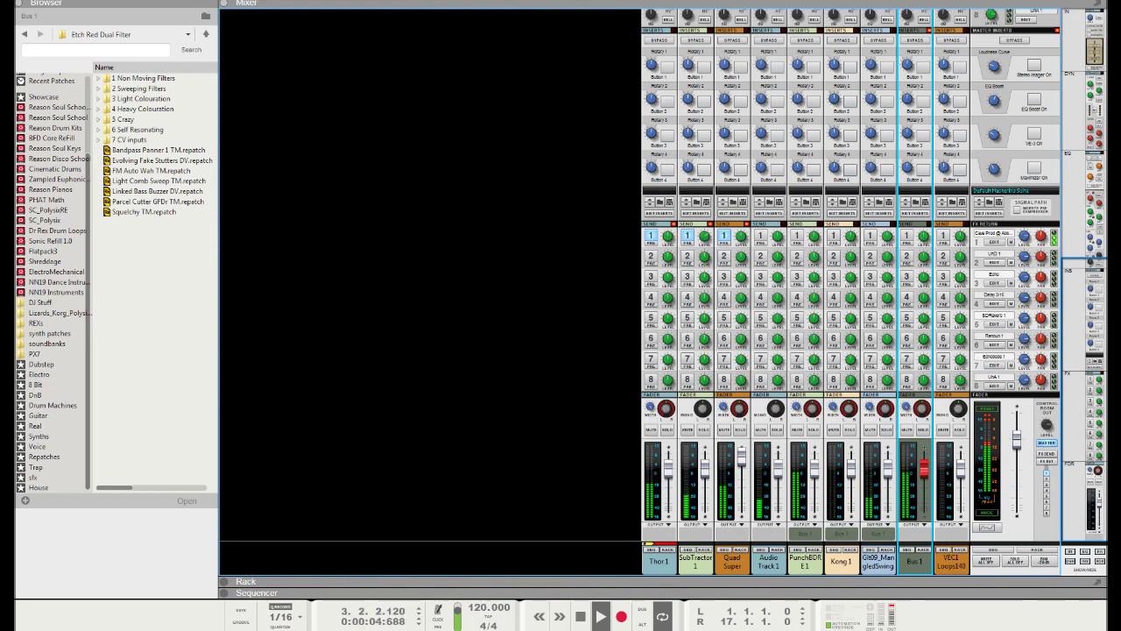
{"action": "left_click", "coordinate": [652, 363]}
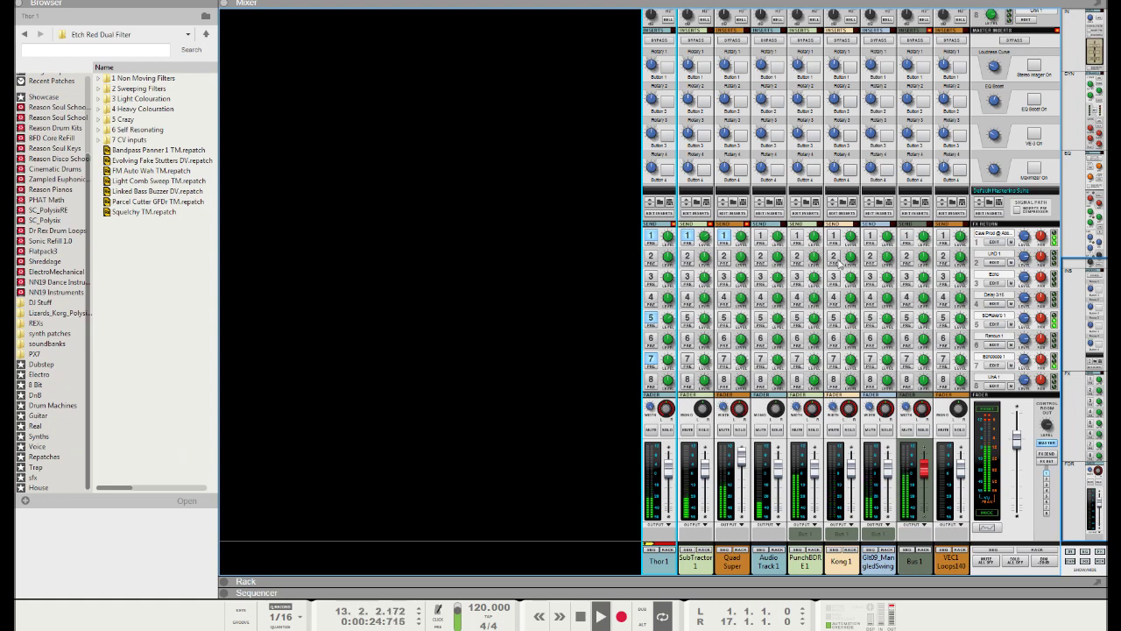
Step: Show the full sequencer and mute the SubTractor 1 track
{"action": "key", "text": "F7"}
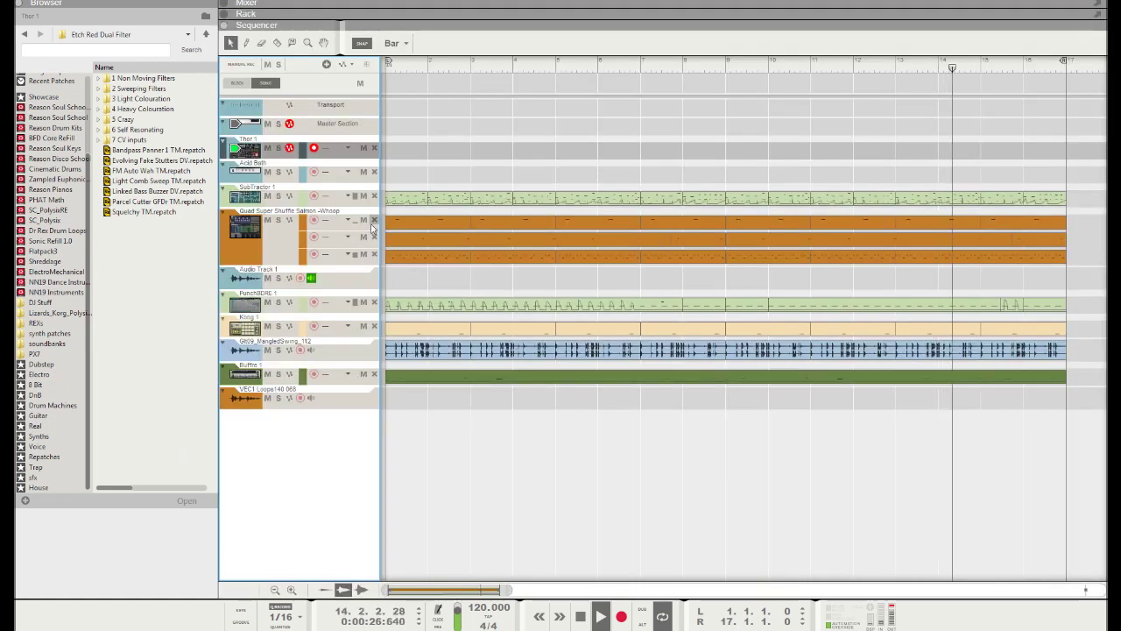
{"action": "left_click", "coordinate": [268, 195]}
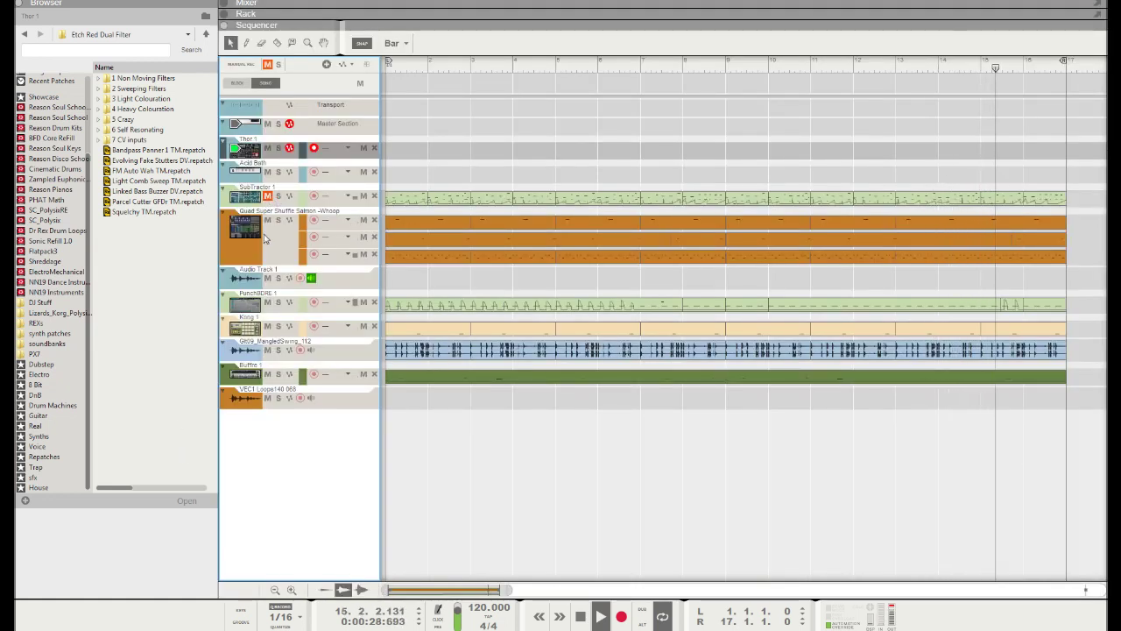
{"action": "left_click", "coordinate": [268, 219]}
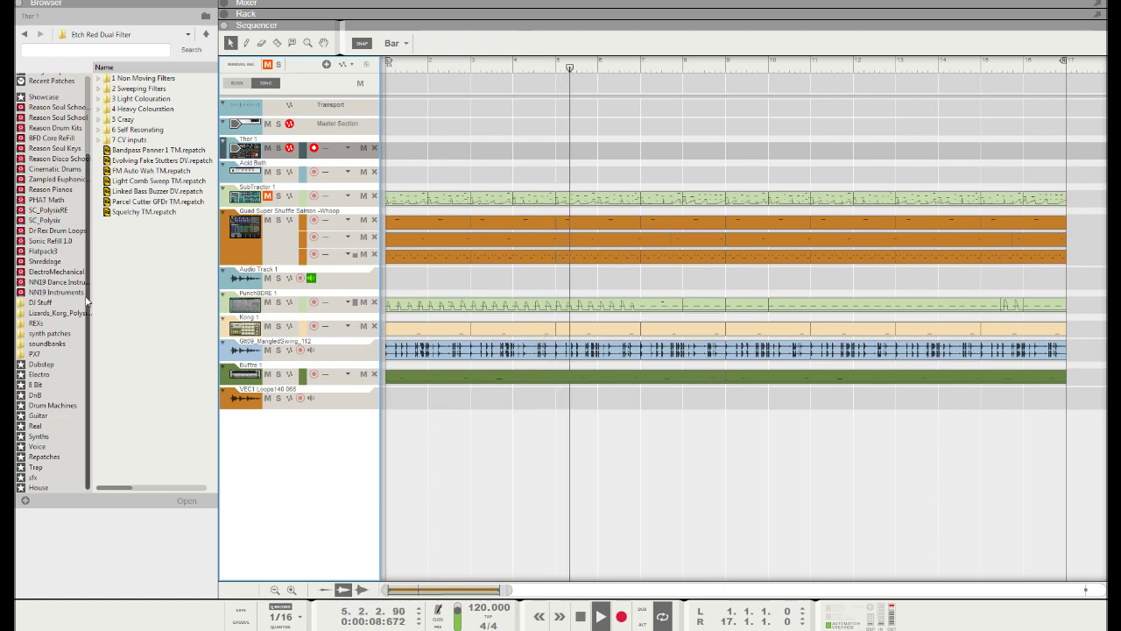
Step: Find Parsec's Sequenced and Arpeggiated Combinator patches among the Rack Extensions and load Electric Moody.cmb as a new instrument
{"action": "scroll", "coordinate": [87, 201], "scroll_direction": "up", "scroll_amount": 3}
{"action": "left_click", "coordinate": [53, 135]}
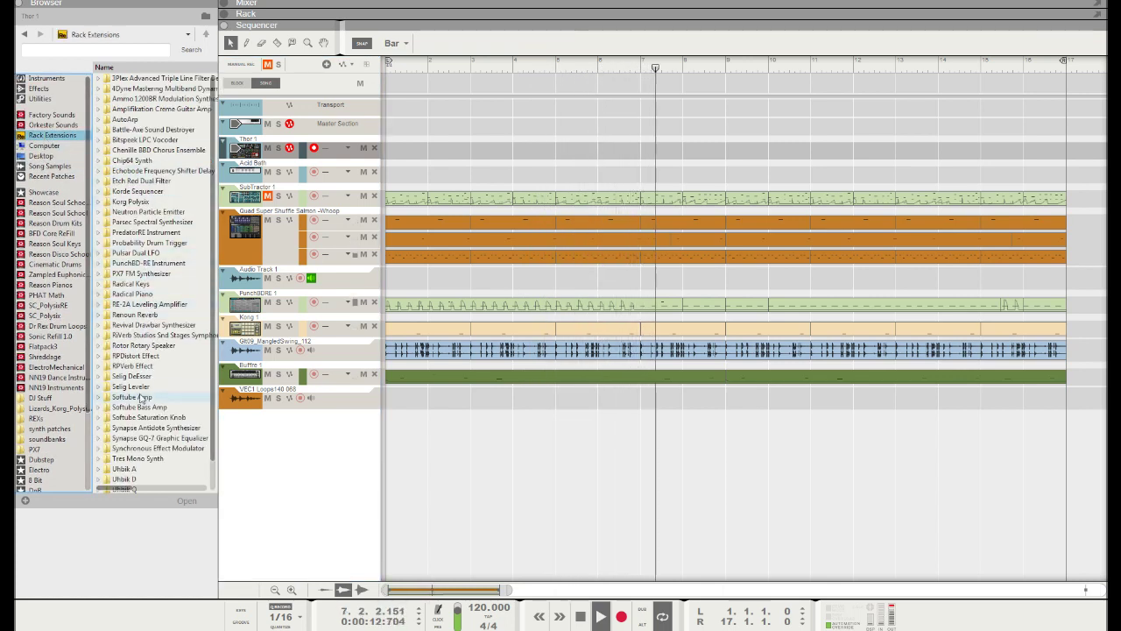
{"action": "scroll", "coordinate": [156, 350], "scroll_direction": "down", "scroll_amount": 1}
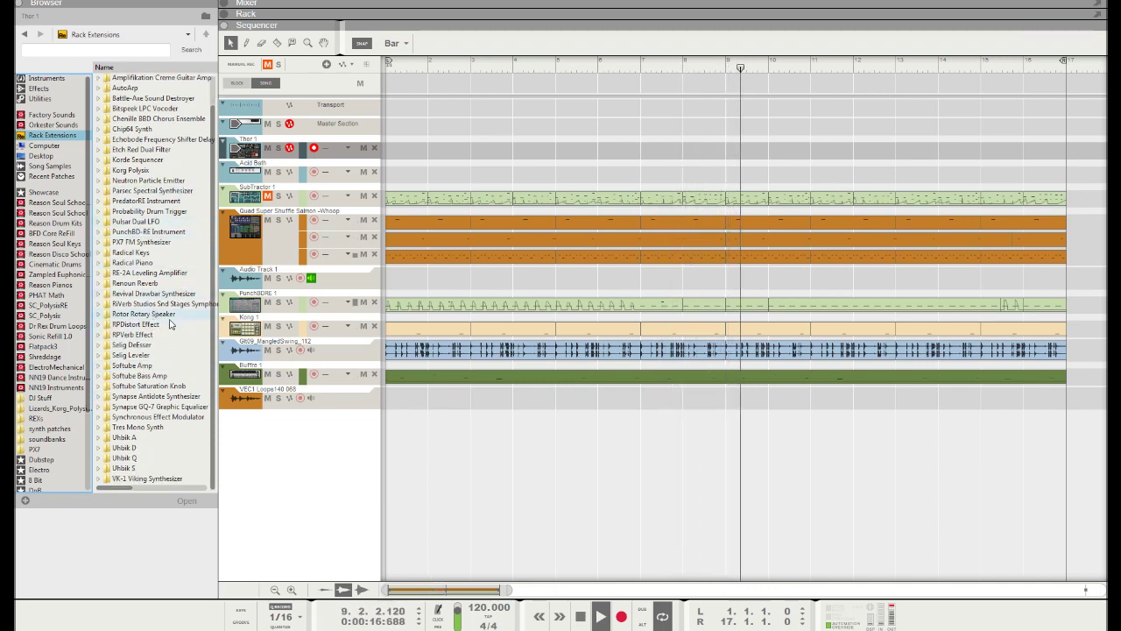
{"action": "scroll", "coordinate": [176, 350], "scroll_direction": "up", "scroll_amount": 1}
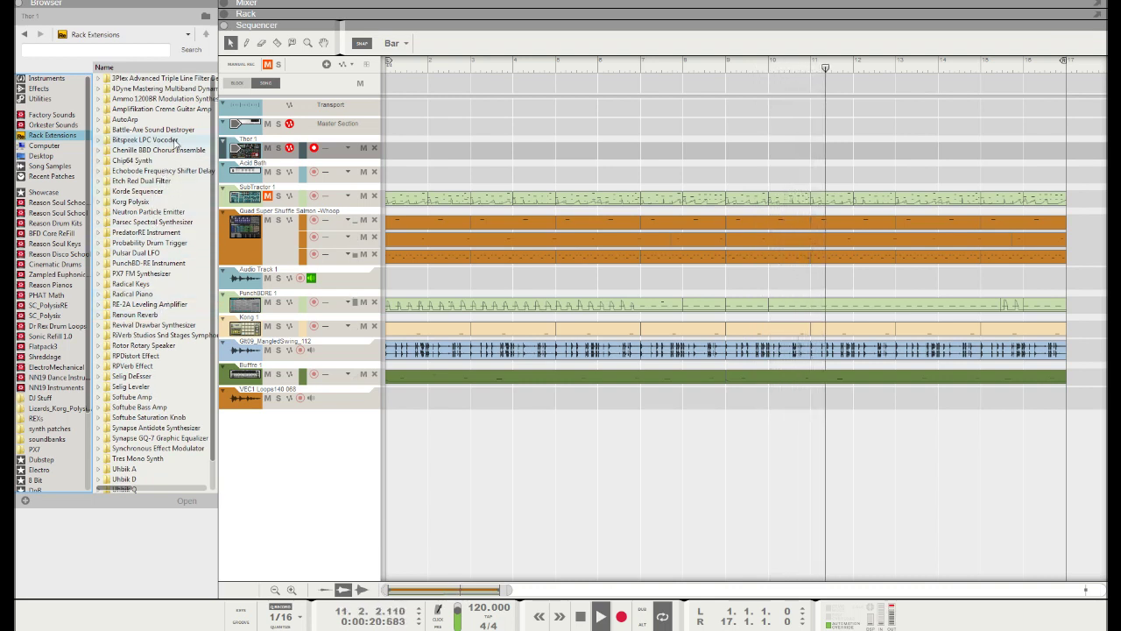
{"action": "left_click", "coordinate": [98, 222]}
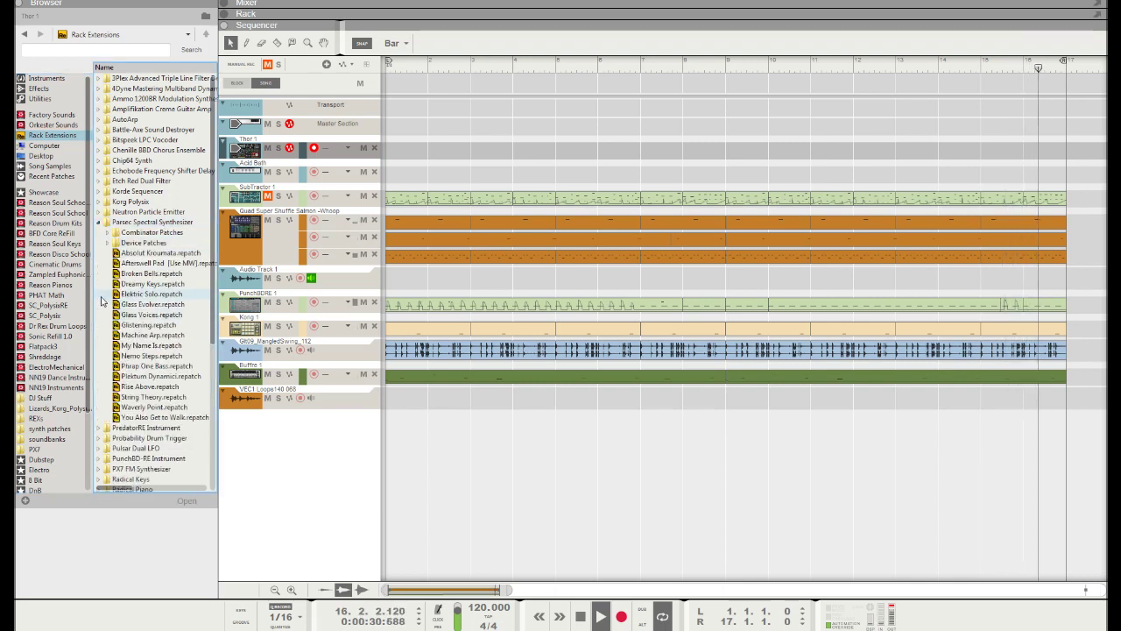
{"action": "left_click", "coordinate": [106, 233]}
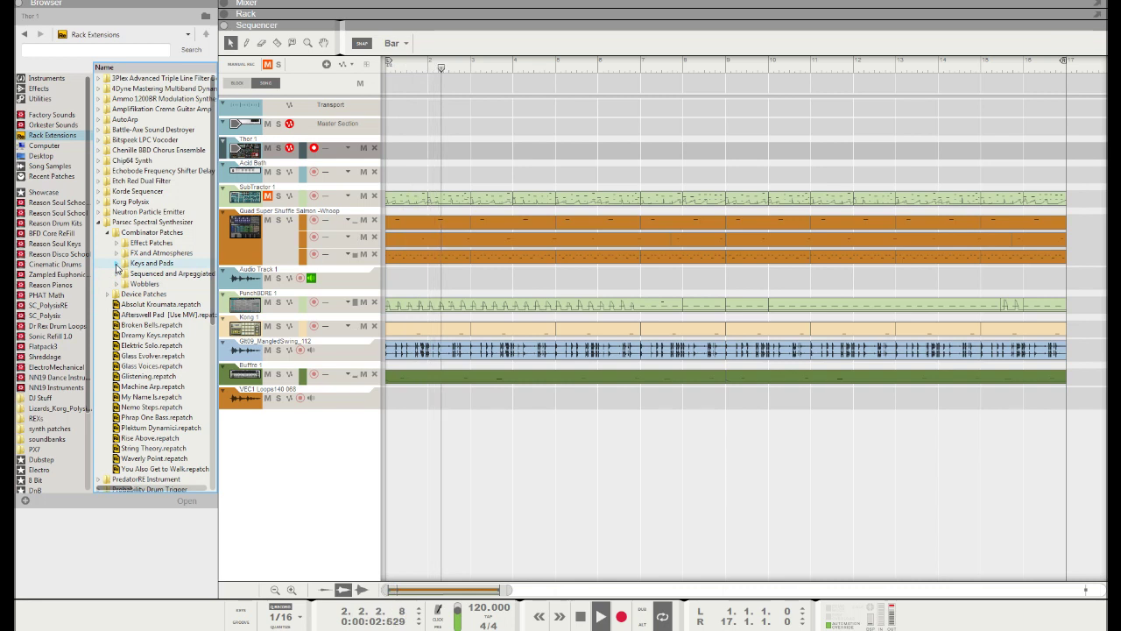
{"action": "left_click", "coordinate": [116, 273]}
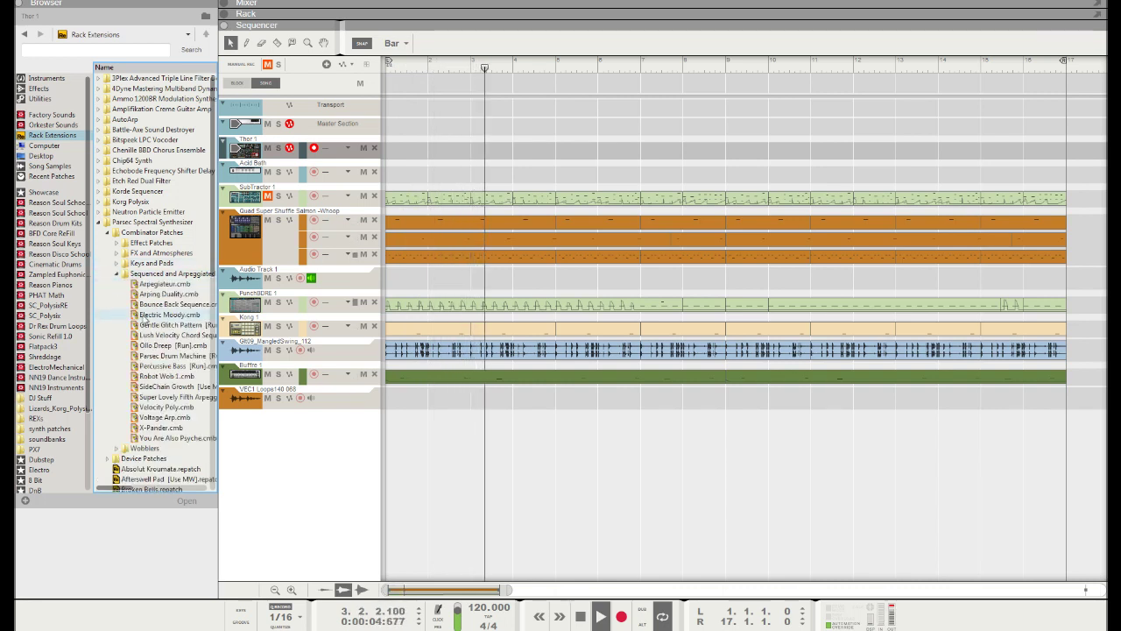
{"action": "left_click", "coordinate": [149, 316]}
{"action": "double_click", "coordinate": [147, 314]}
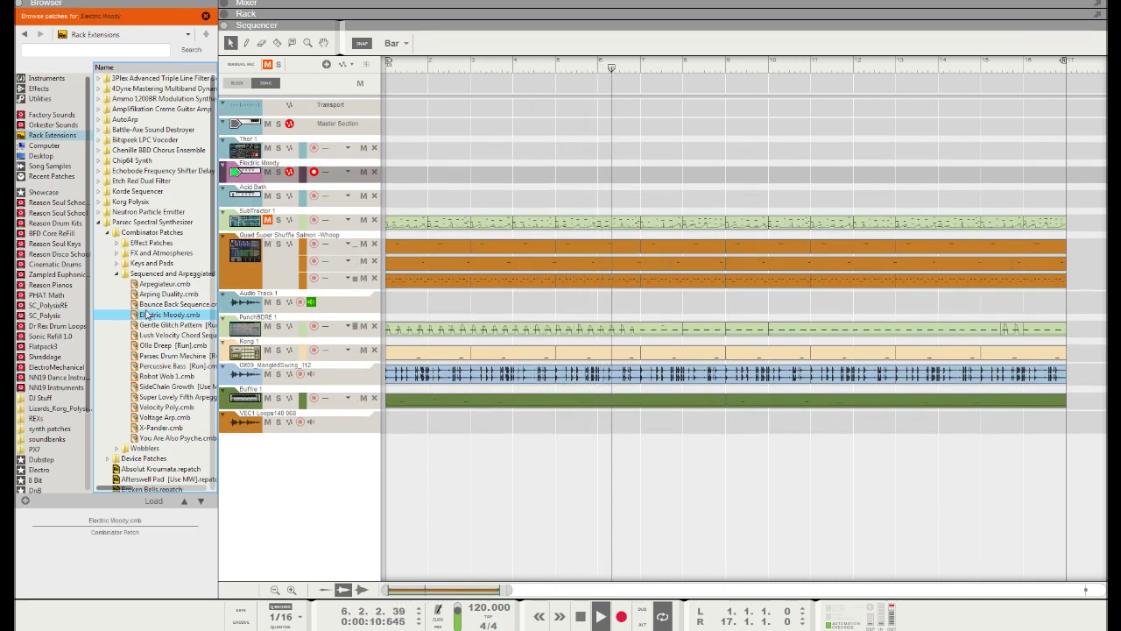
Step: Audition the Bounce Back Sequence and Arpegiateur patches on the new Parsec instrument
{"action": "left_click", "coordinate": [147, 305]}
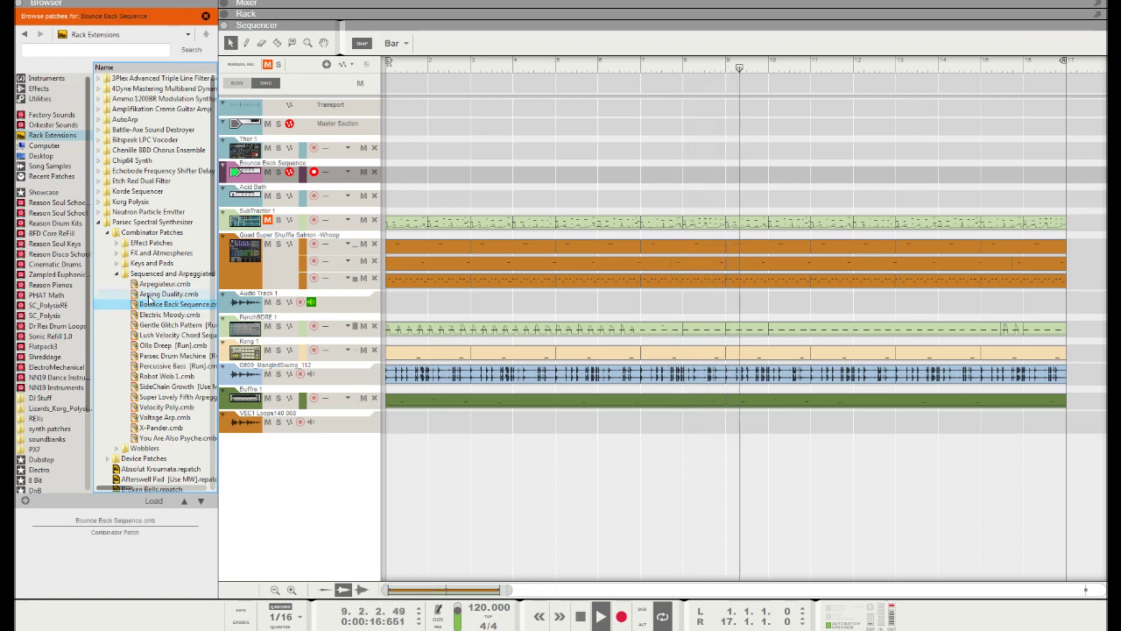
{"action": "left_click", "coordinate": [154, 285]}
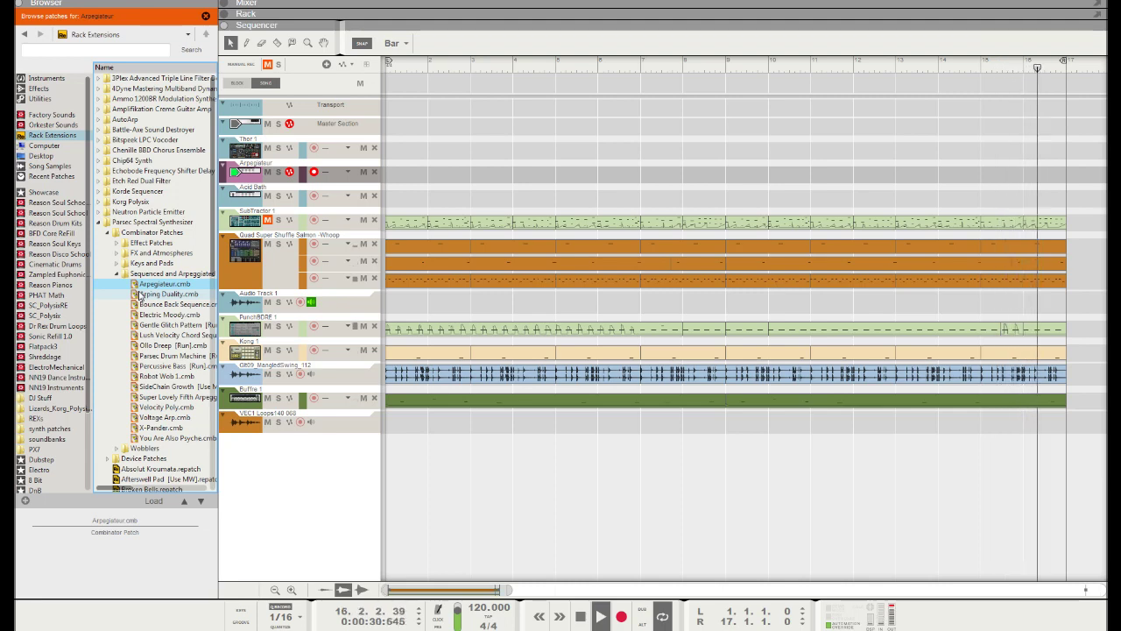
Step: Replace the Parsec patch with VK-1 Viking bass sounds, trying Bright Bass, Bombasstic and Big Bottom
{"action": "scroll", "coordinate": [138, 296], "scroll_direction": "down", "scroll_amount": 2}
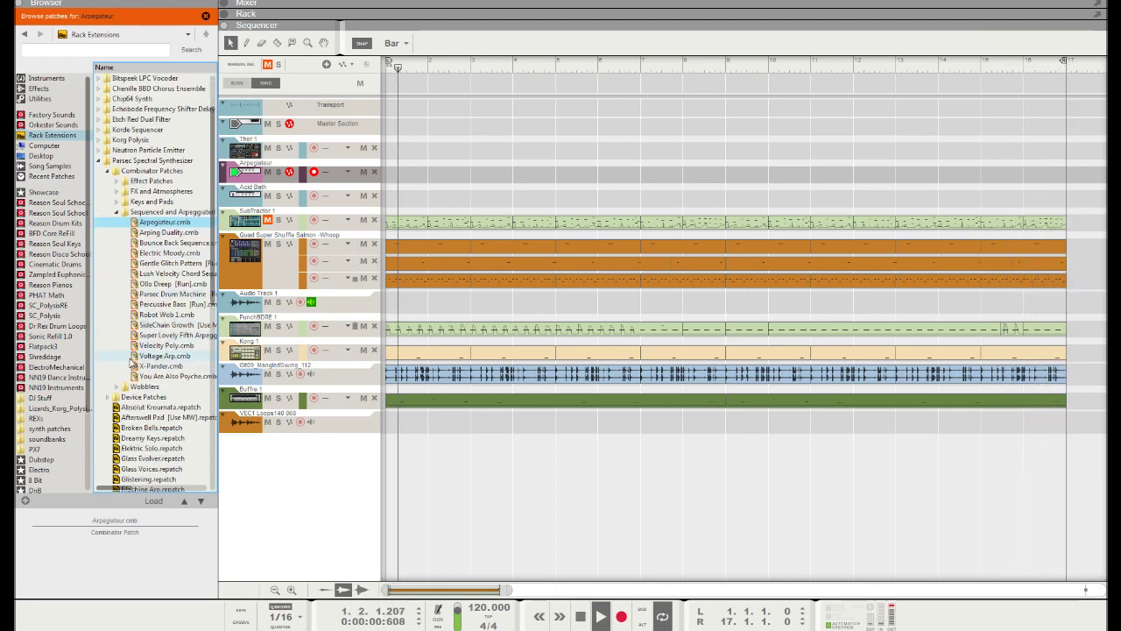
{"action": "scroll", "coordinate": [132, 361], "scroll_direction": "down", "scroll_amount": 10}
{"action": "scroll", "coordinate": [127, 370], "scroll_direction": "down", "scroll_amount": 3}
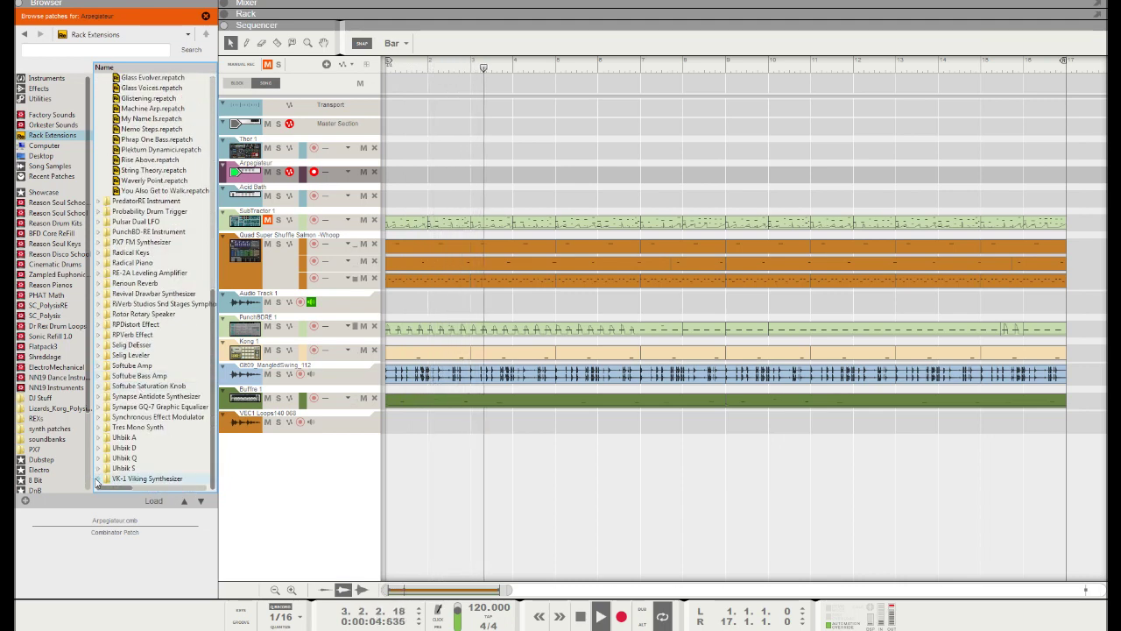
{"action": "left_click", "coordinate": [99, 479]}
{"action": "left_click", "coordinate": [107, 444]}
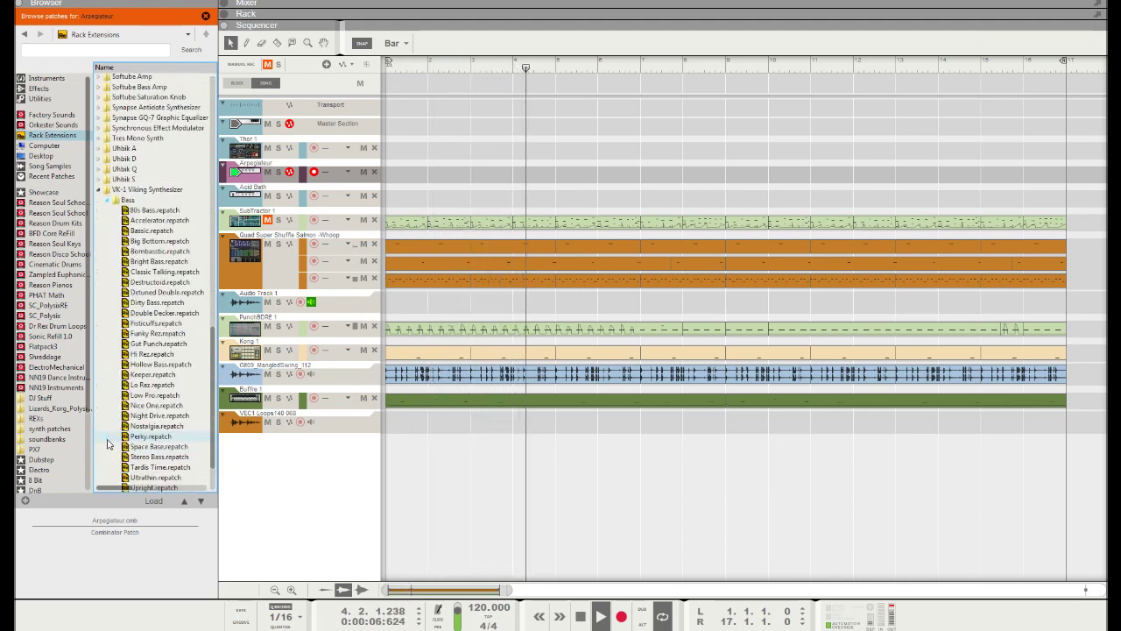
{"action": "left_click", "coordinate": [160, 261]}
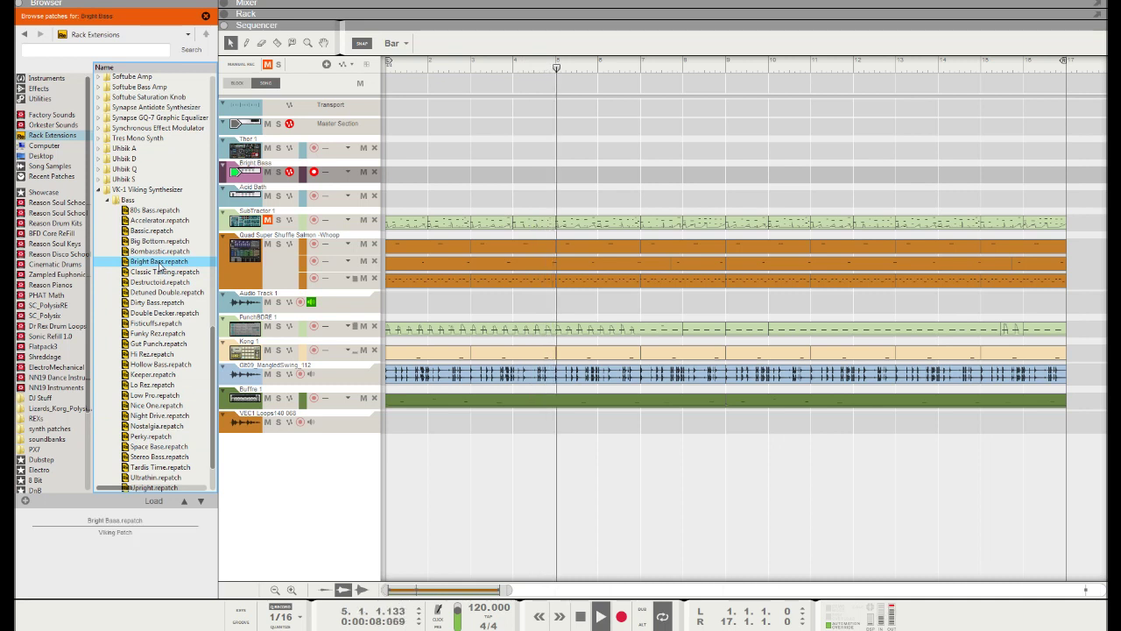
{"action": "left_click", "coordinate": [145, 254]}
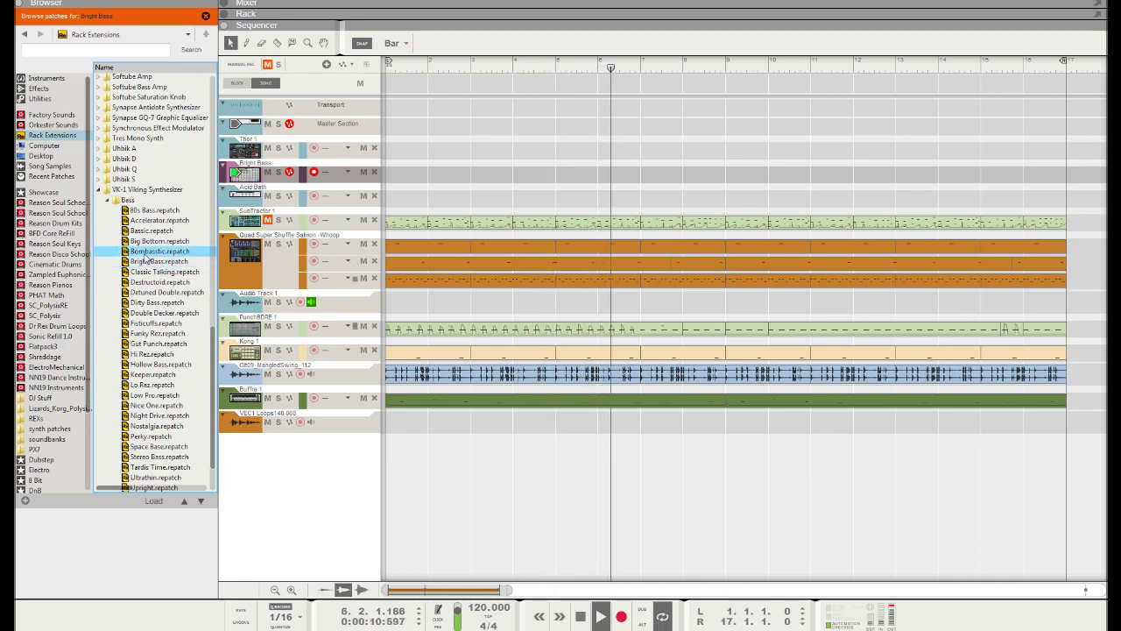
{"action": "left_click", "coordinate": [143, 242]}
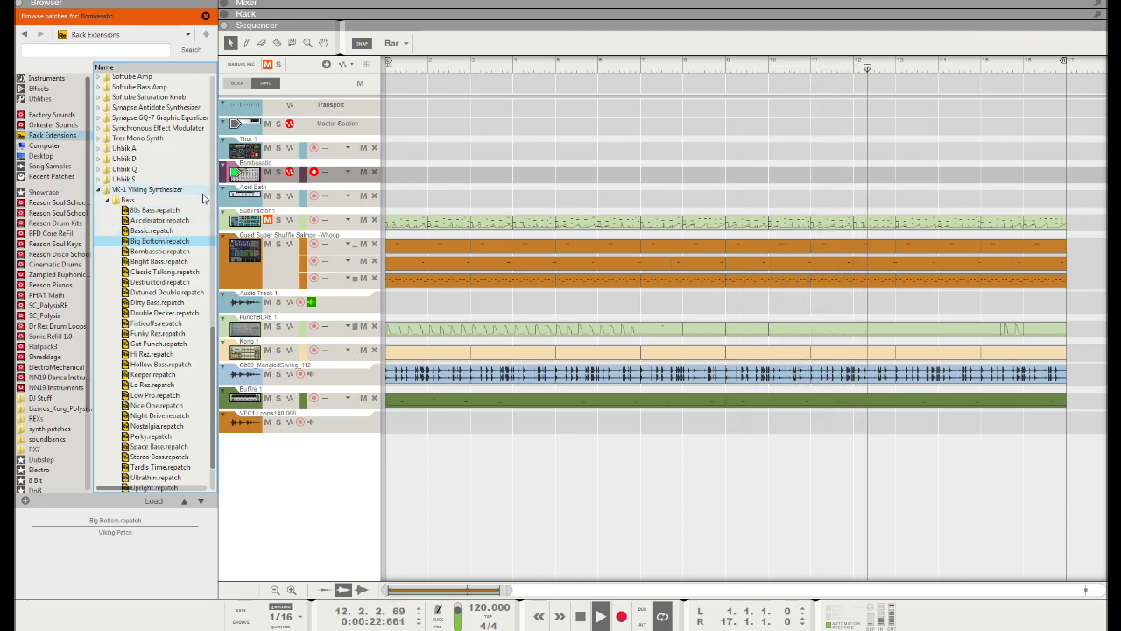
Step: Show the rack and look through the send effects from RP-VERB and Uhbik-D down to The Echo, returning to the full sequencer
{"action": "key", "text": "F6"}
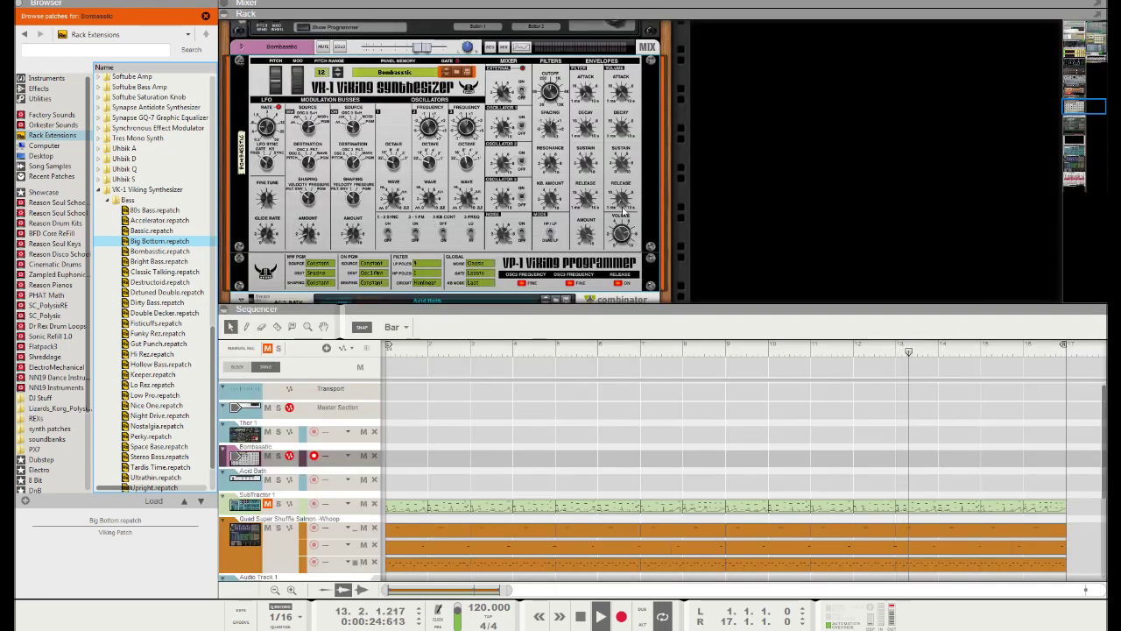
{"action": "left_click_drag", "start_coordinate": [1095, 105], "coordinate": [1077, 60]}
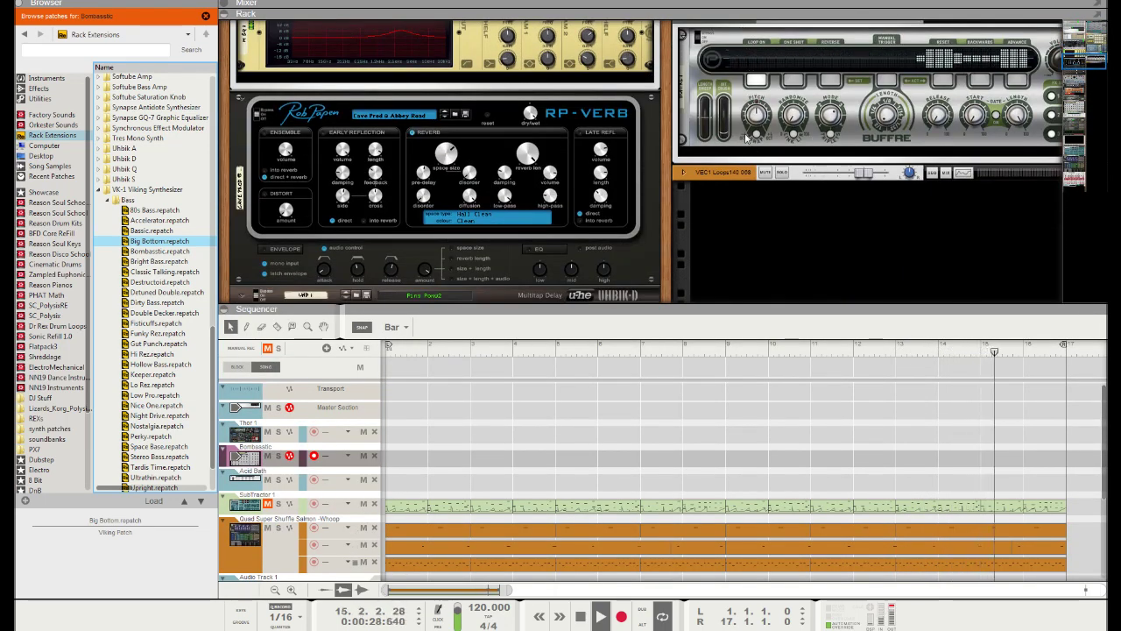
{"action": "scroll", "coordinate": [676, 200], "scroll_direction": "down", "scroll_amount": 3}
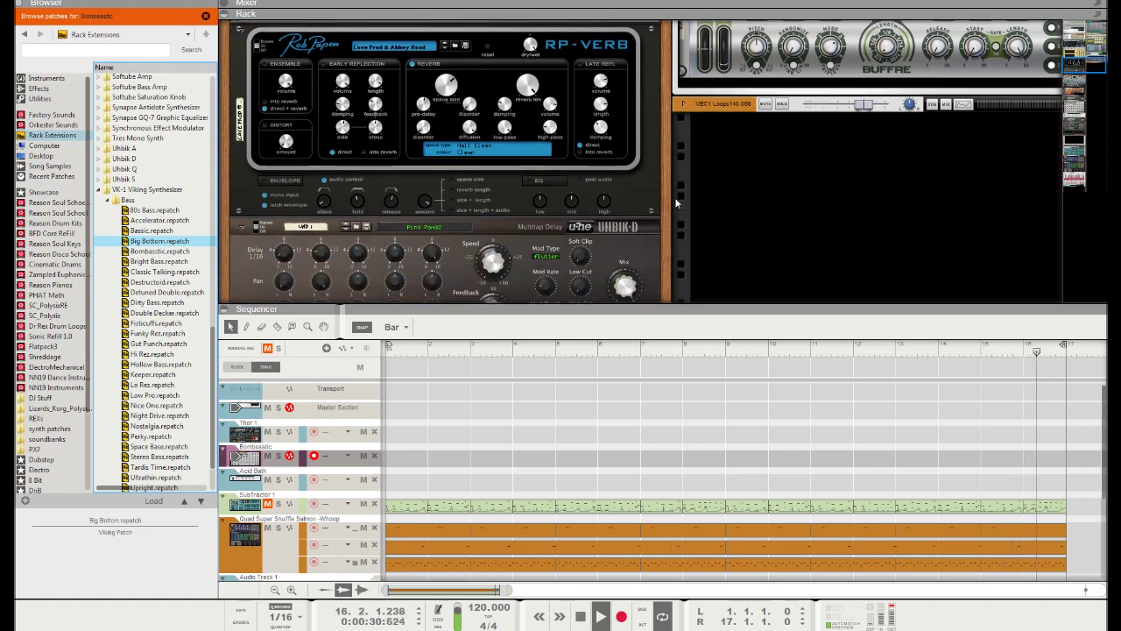
{"action": "scroll", "coordinate": [675, 170], "scroll_direction": "down", "scroll_amount": 1}
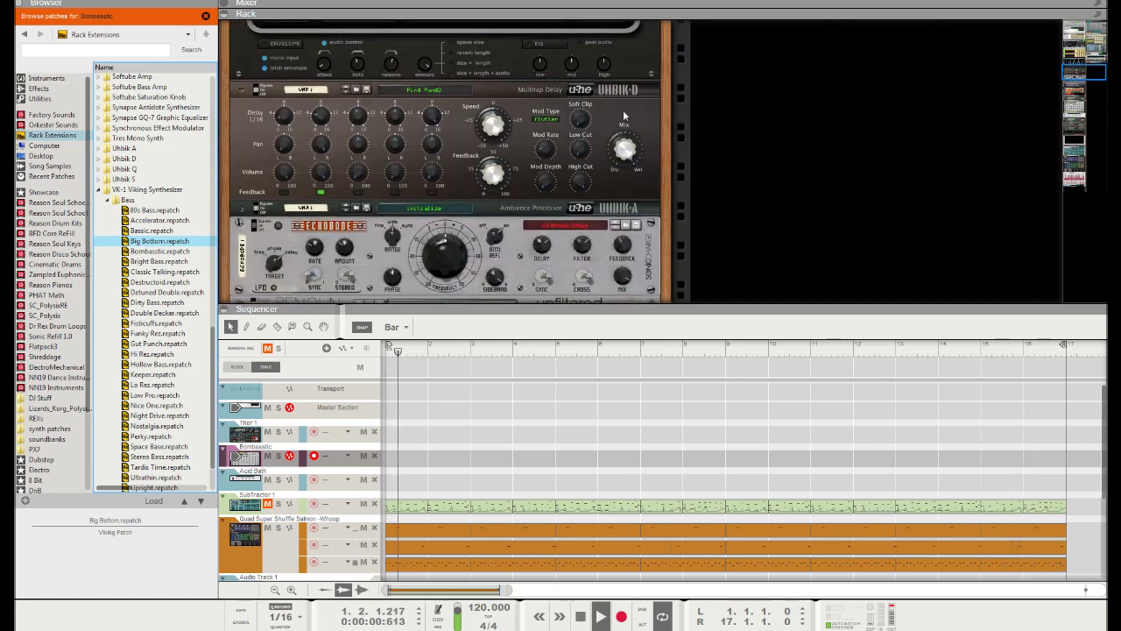
{"action": "scroll", "coordinate": [710, 141], "scroll_direction": "down", "scroll_amount": 3}
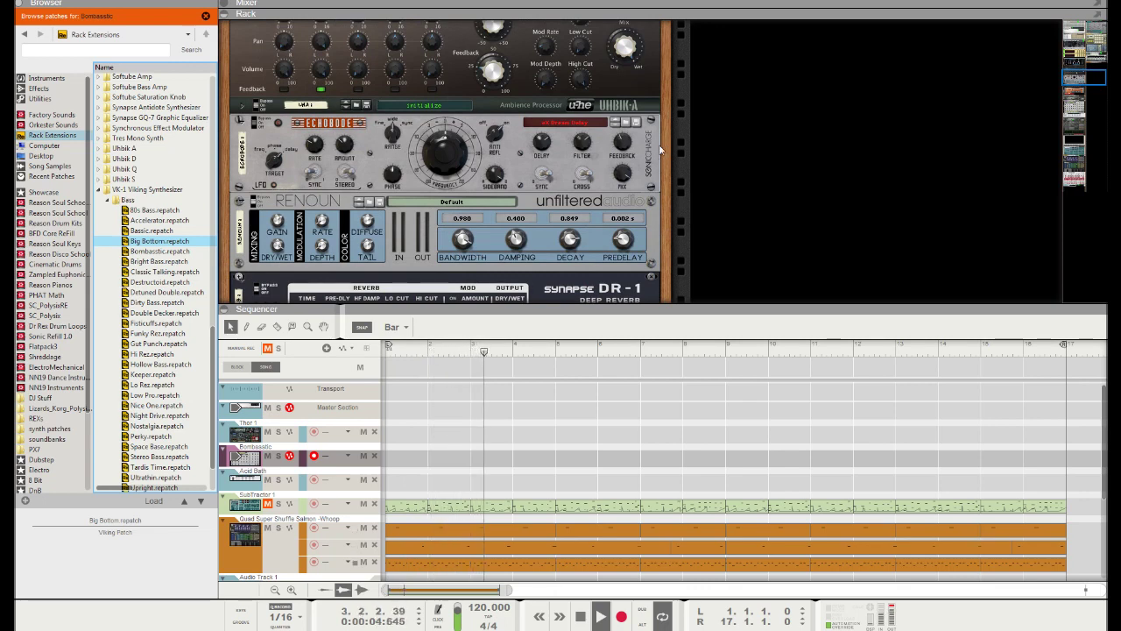
{"action": "scroll", "coordinate": [578, 169], "scroll_direction": "down", "scroll_amount": 3}
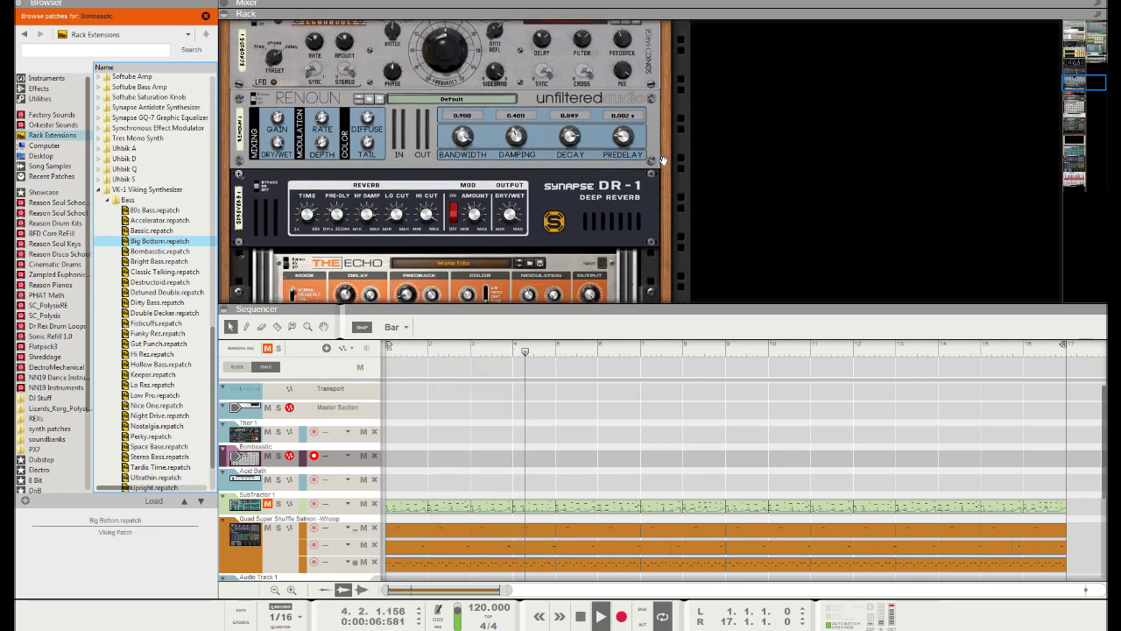
{"action": "scroll", "coordinate": [628, 196], "scroll_direction": "down", "scroll_amount": 2}
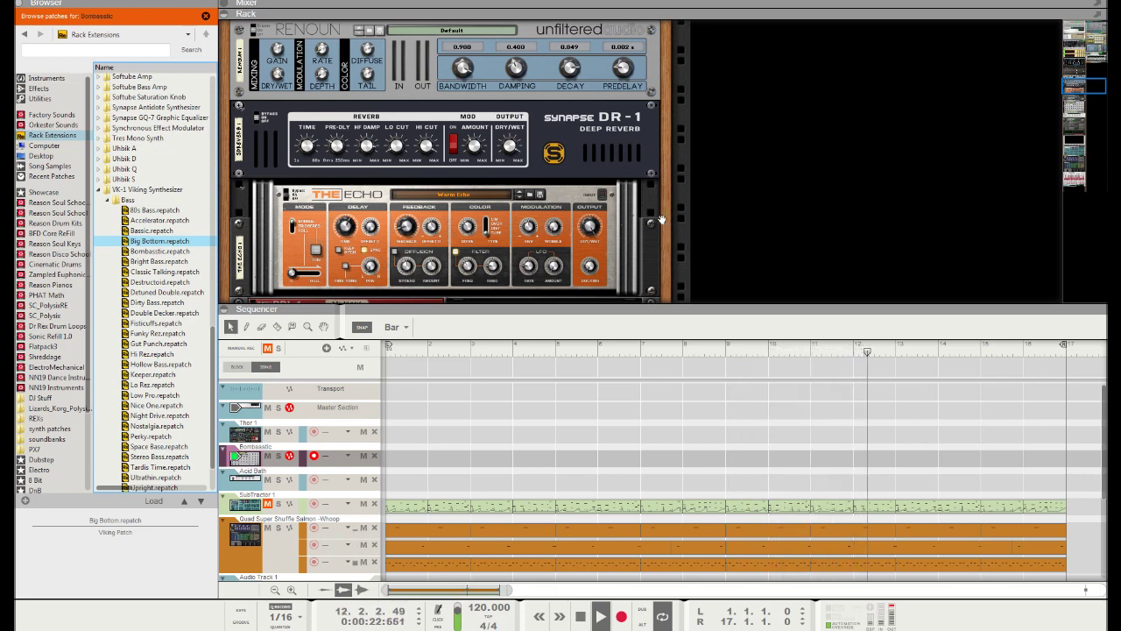
{"action": "key", "text": "F6"}
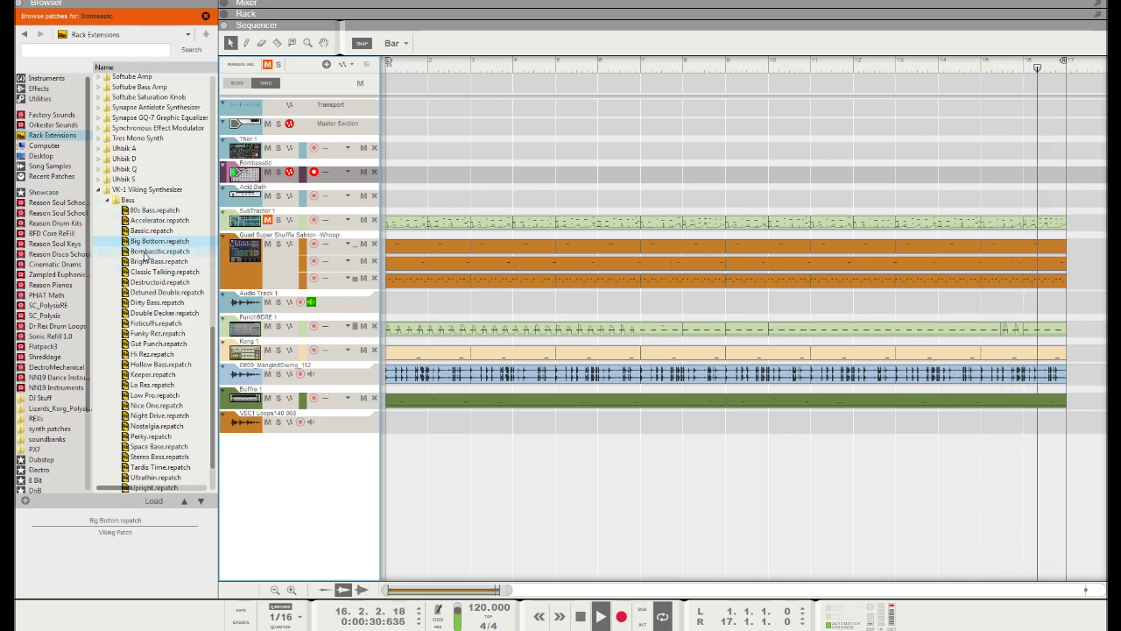
Step: Audition the VK-1 Viking Bass patches Classic Talking, Double Decker, Hollow Bass, Low Pro, Nostalgia, Space Base, Stereo Bass and Ultrathin
{"action": "left_click", "coordinate": [143, 272]}
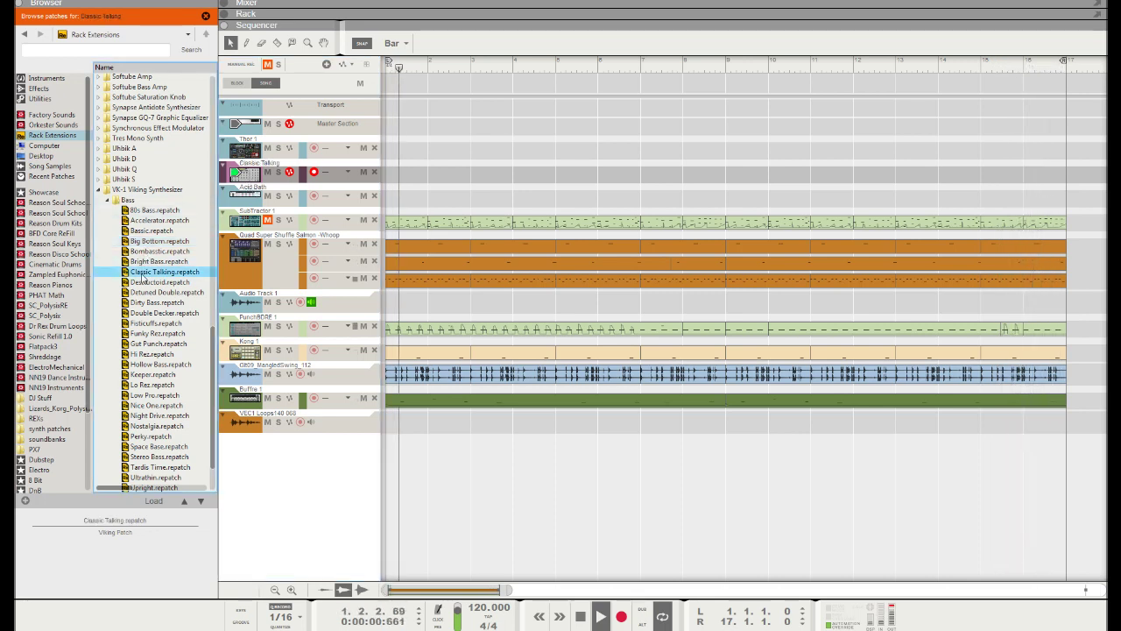
{"action": "left_click", "coordinate": [141, 314]}
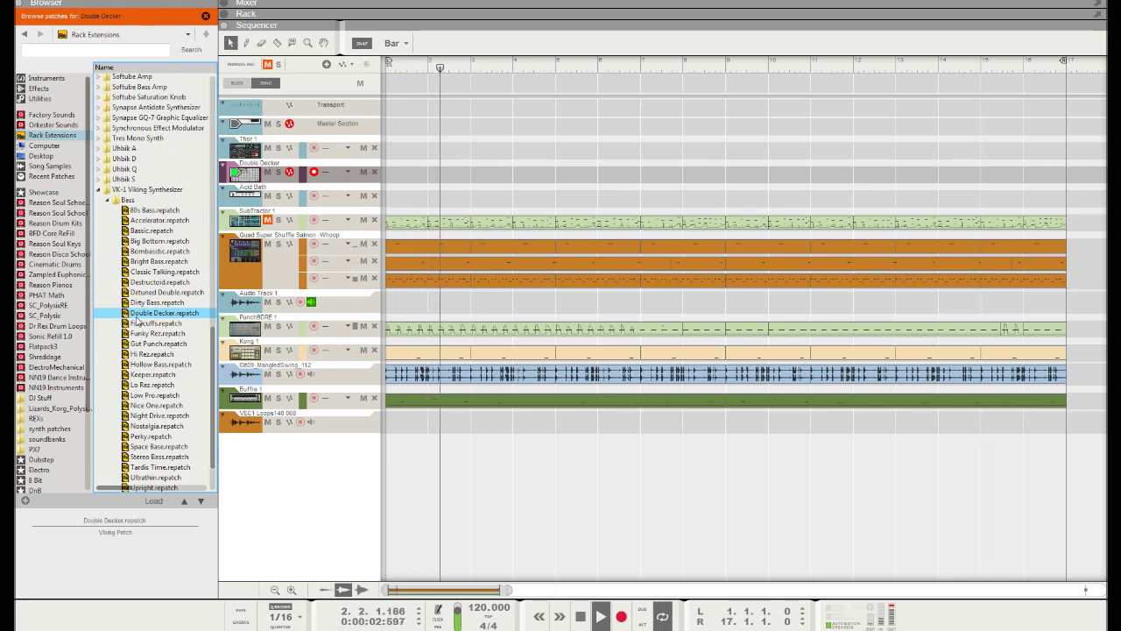
{"action": "left_click", "coordinate": [141, 363]}
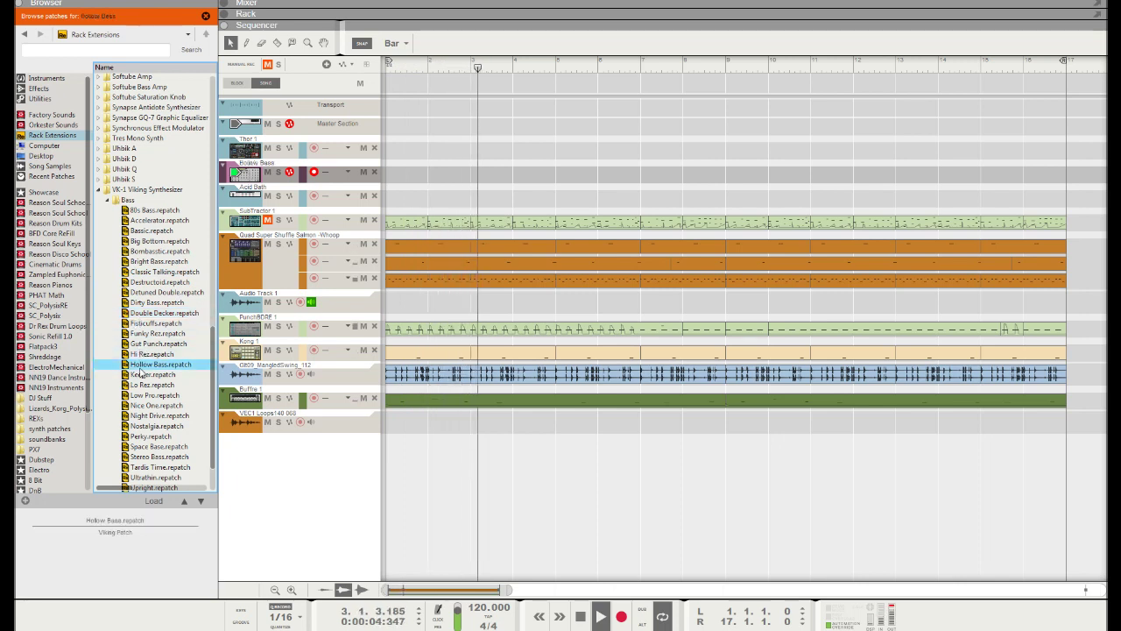
{"action": "left_click", "coordinate": [140, 395]}
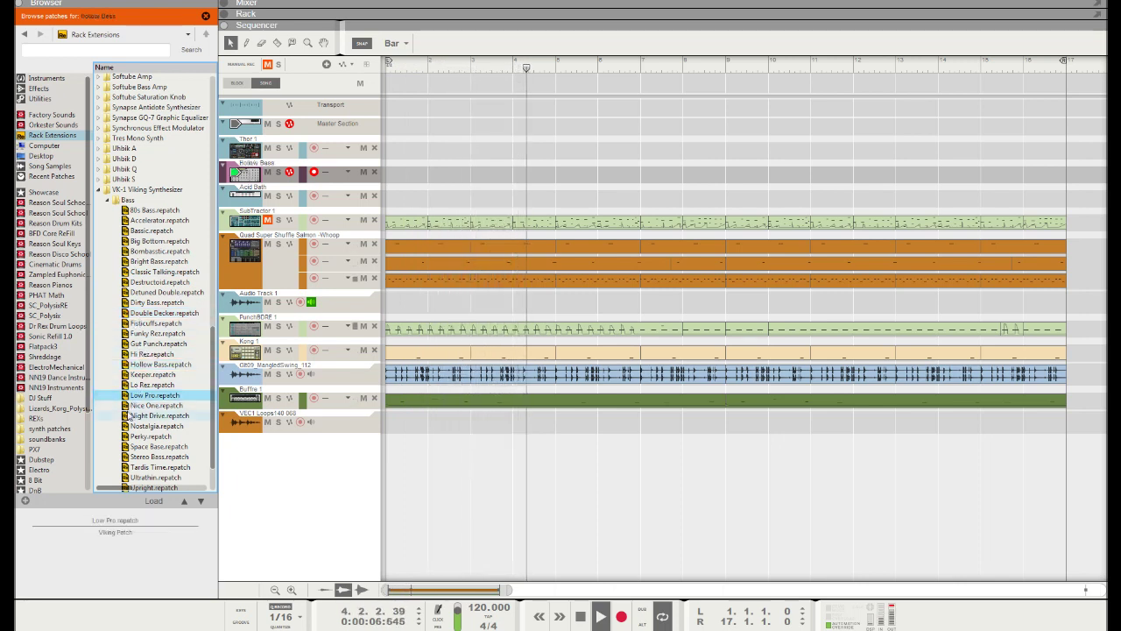
{"action": "left_click", "coordinate": [145, 425]}
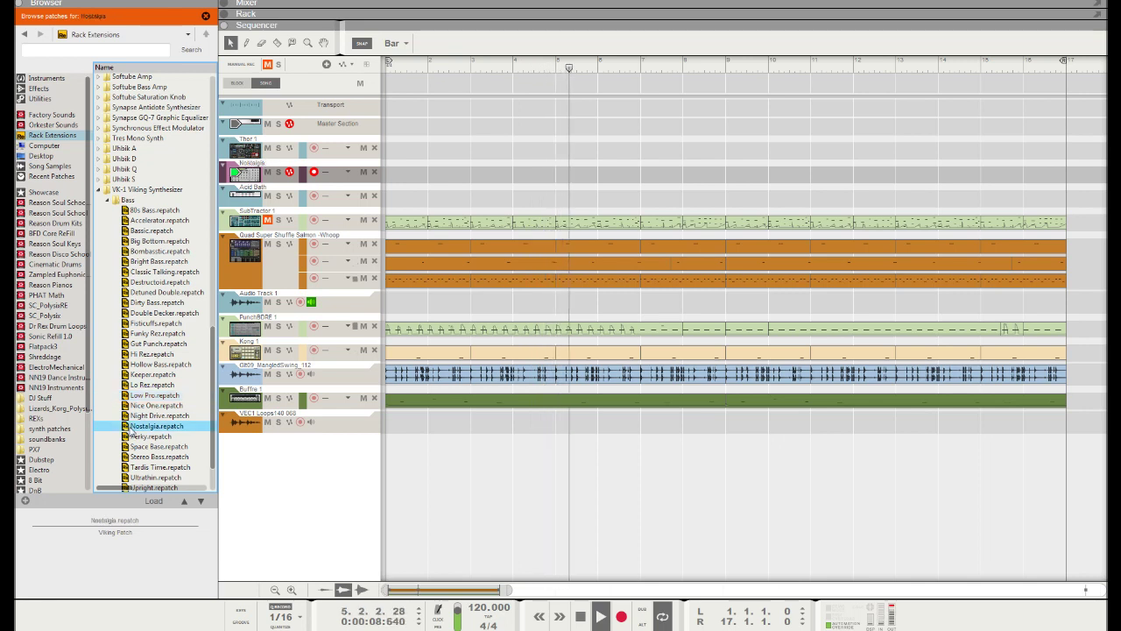
{"action": "left_click", "coordinate": [139, 446]}
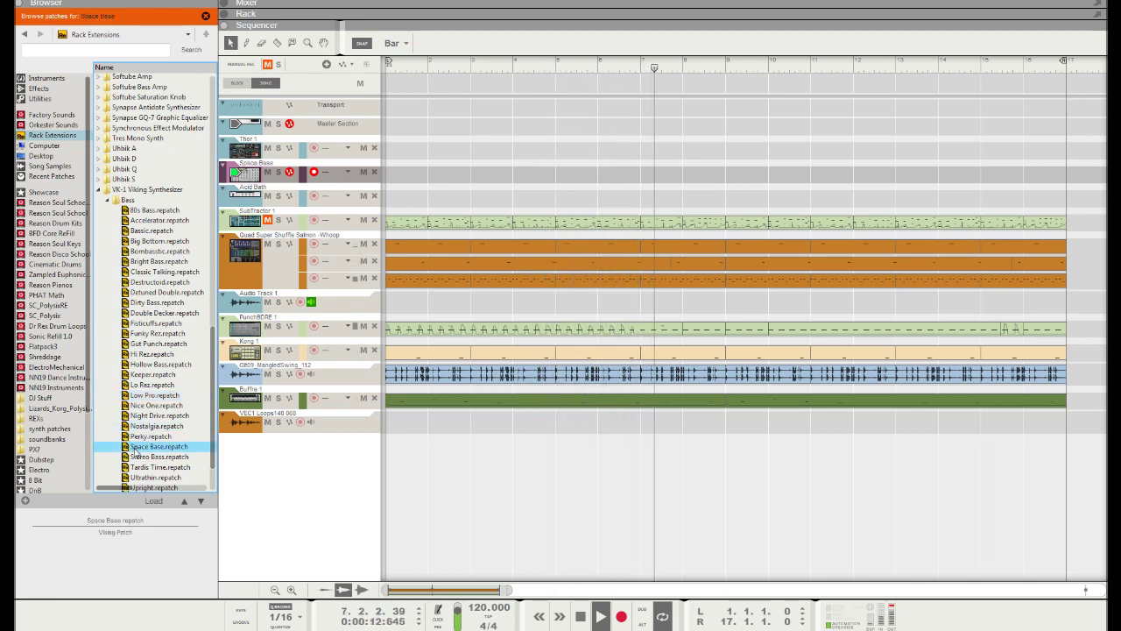
{"action": "left_click", "coordinate": [134, 457]}
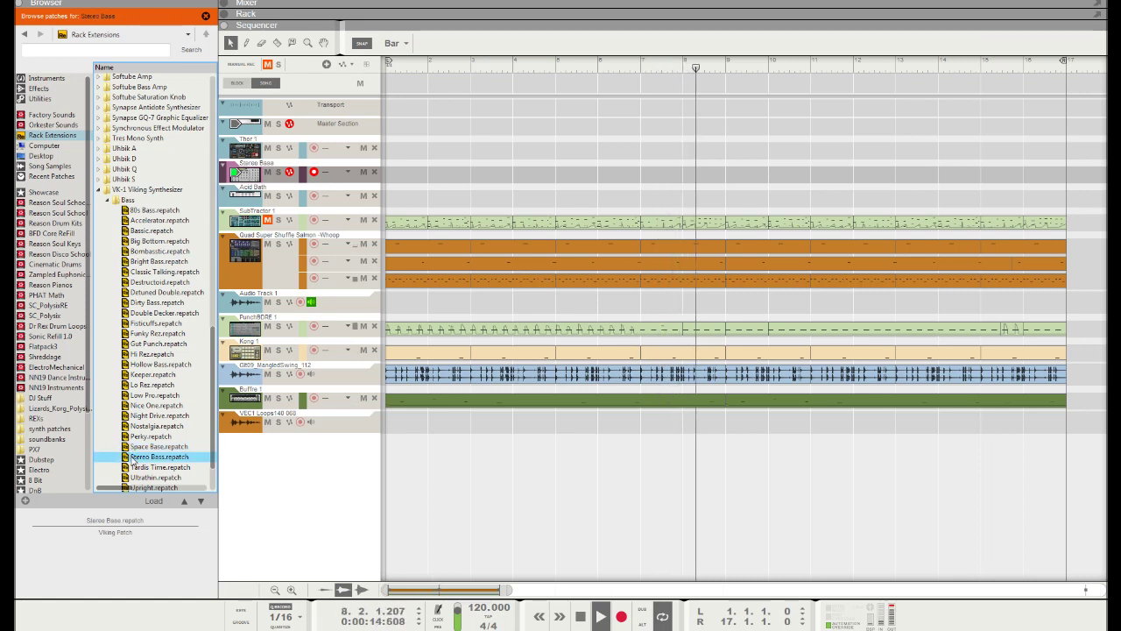
{"action": "scroll", "coordinate": [134, 443], "scroll_direction": "down", "scroll_amount": 3}
{"action": "left_click", "coordinate": [137, 417]}
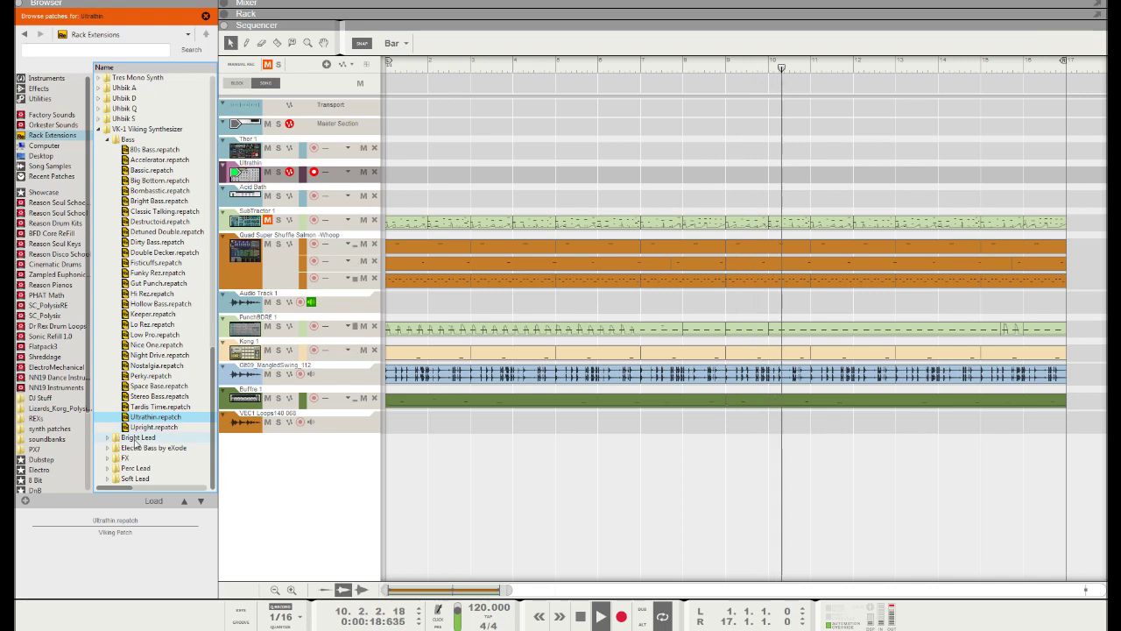
Step: Load Keen Bass EX from the Electro Bass by eXode folder and record a bass line from about bar 4 to bar 11
{"action": "left_click", "coordinate": [107, 447]}
{"action": "left_click", "coordinate": [159, 346]}
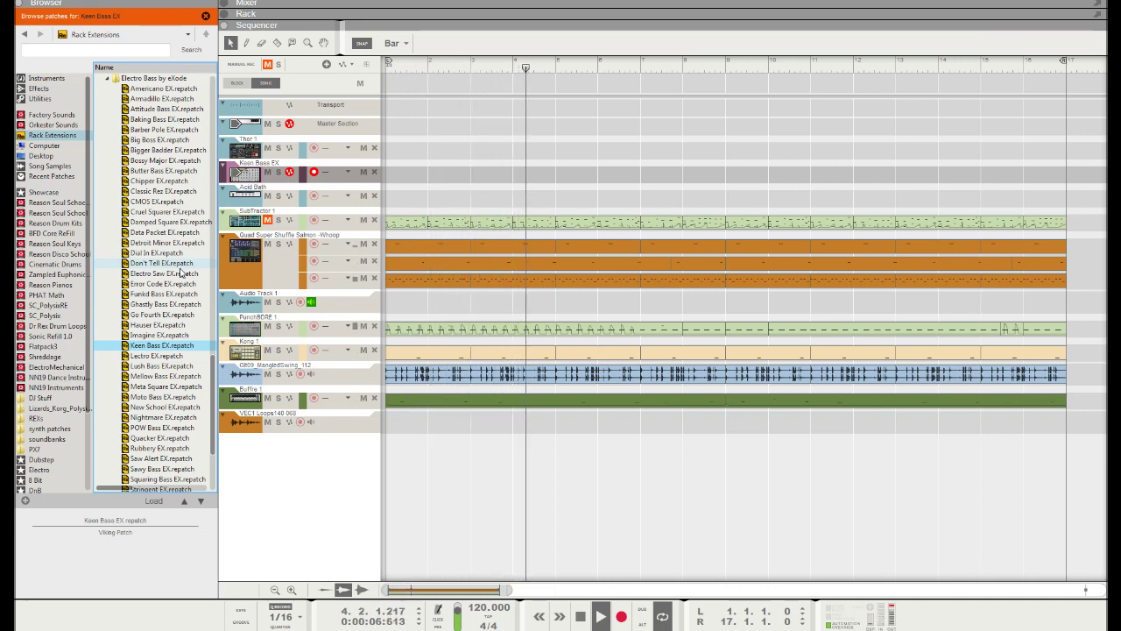
{"action": "key", "text": "ctrl+Return"}
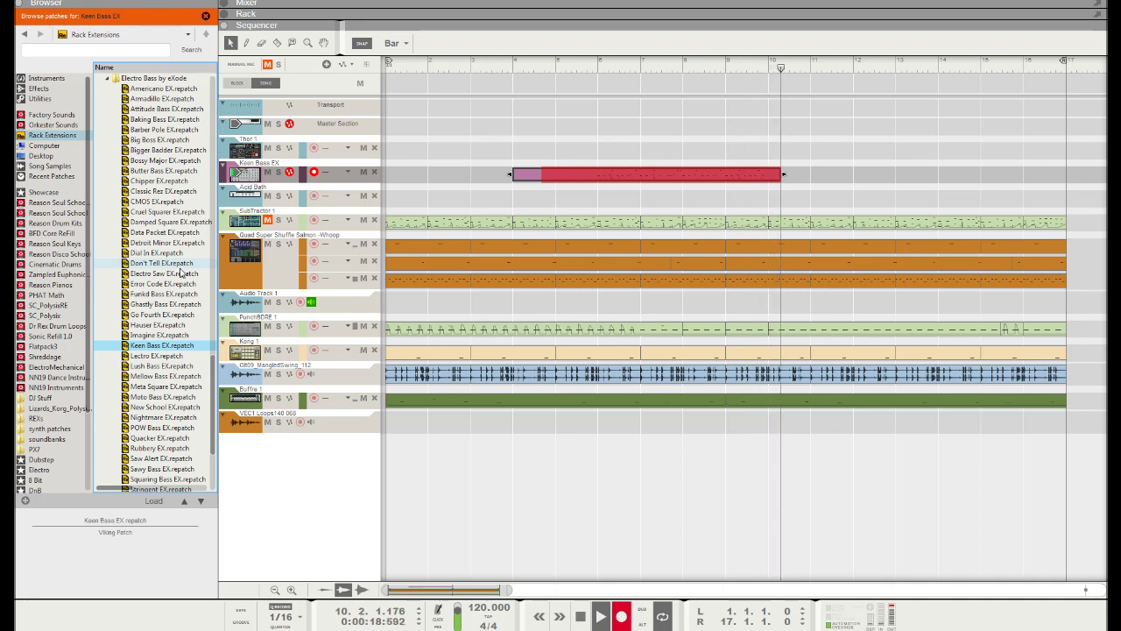
{"action": "key", "text": "ctrl+Return"}
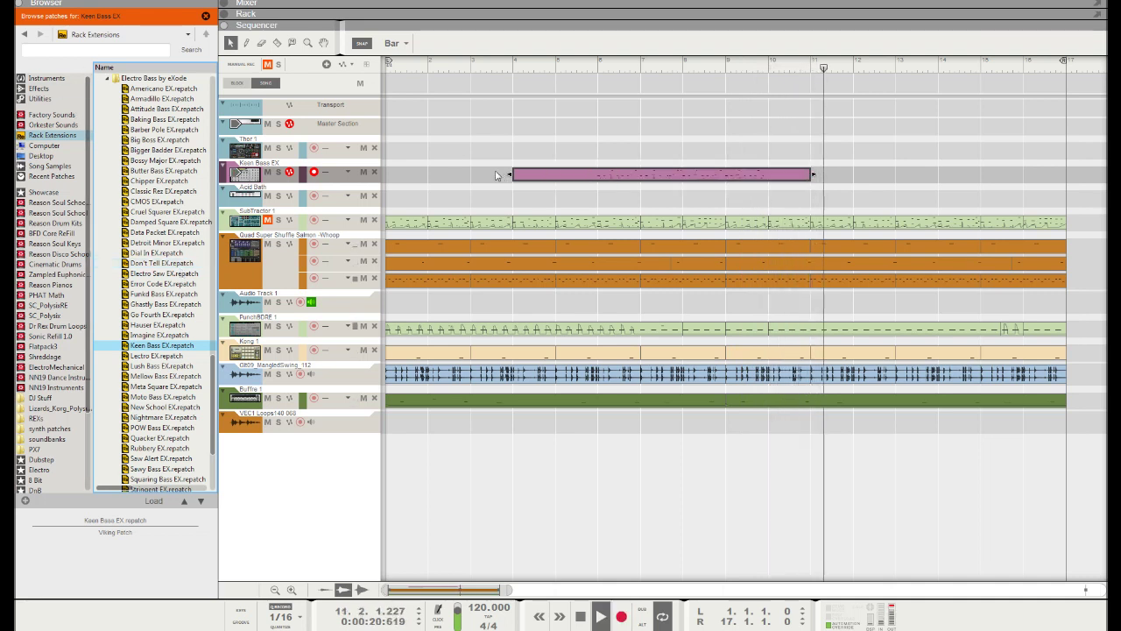
Step: Trim the recorded Keen Bass EX clip to four bars, place it at bar 1 and repeat it up to bar 17
{"action": "left_click_drag", "start_coordinate": [513, 178], "coordinate": [410, 187]}
{"action": "left_click_drag", "start_coordinate": [598, 173], "coordinate": [693, 183]}
{"action": "left_click", "coordinate": [500, 172], "text": "shift"}
{"action": "left_click_drag", "start_coordinate": [476, 180], "coordinate": [832, 179]}
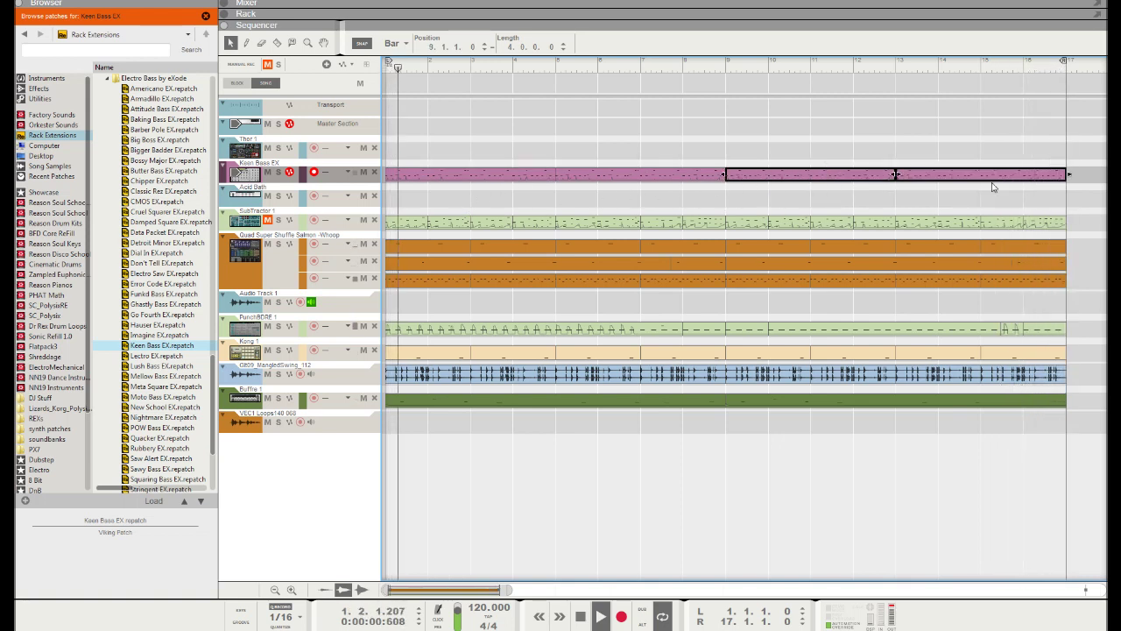
Step: Select all the Keen Bass EX clips and undo the last duplication that filled bars 9 to 16
{"action": "left_click_drag", "start_coordinate": [1085, 182], "coordinate": [386, 169]}
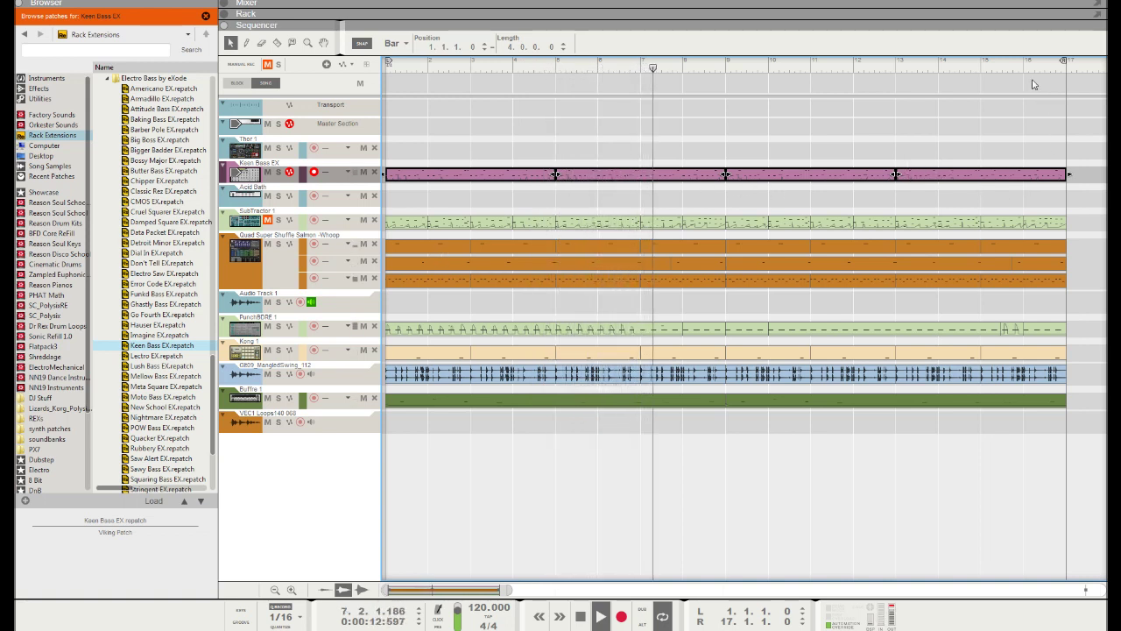
{"action": "left_click", "coordinate": [1016, 173]}
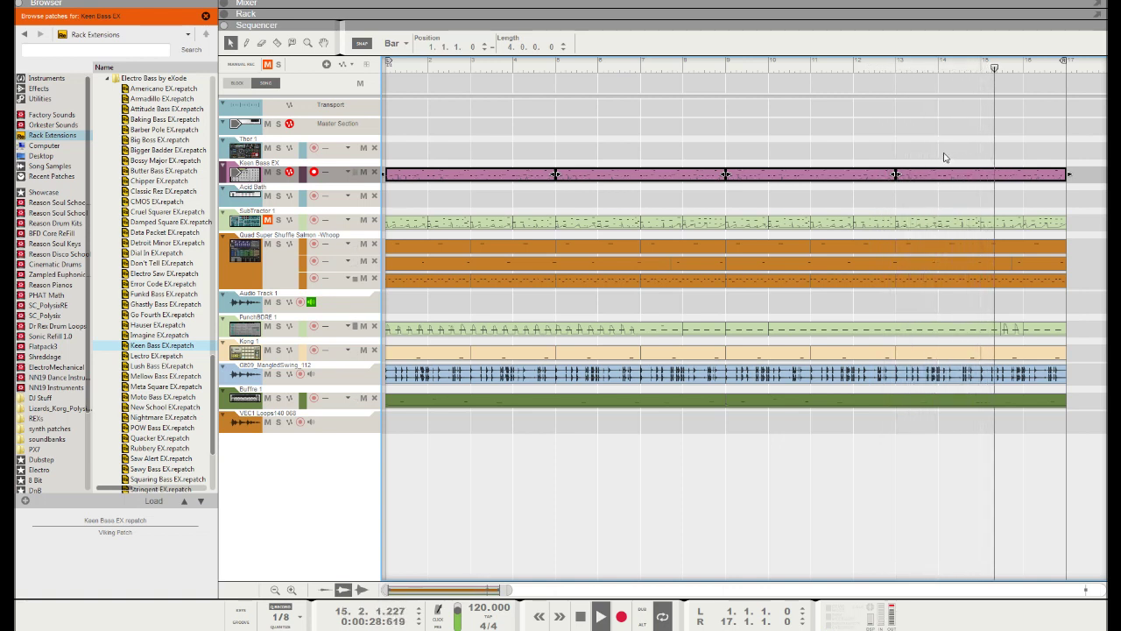
{"action": "key", "text": "ctrl+z"}
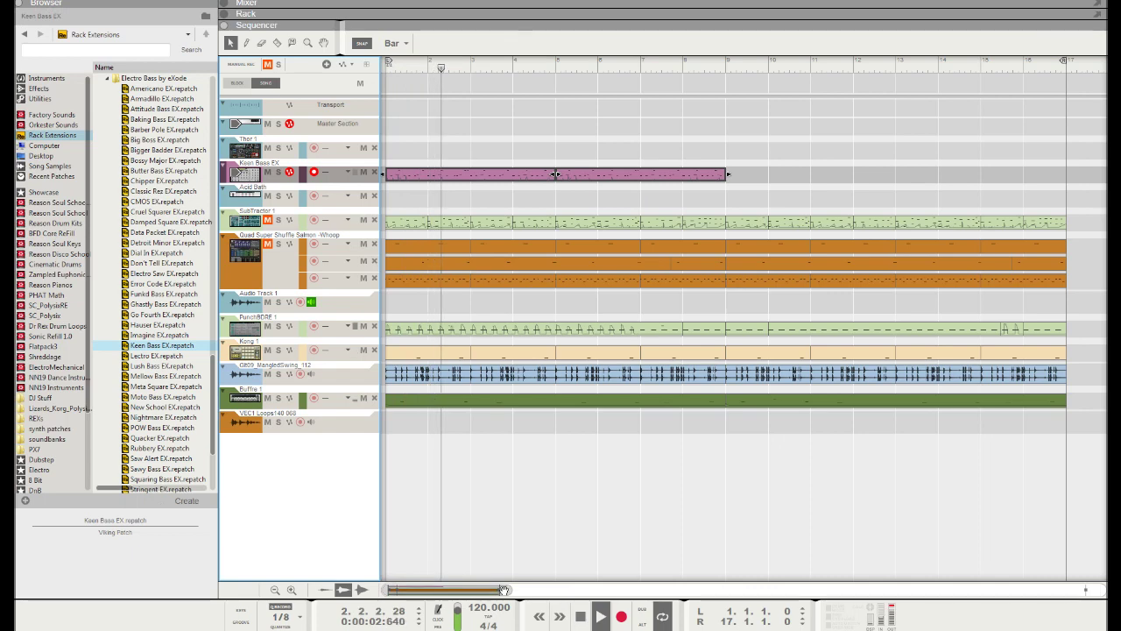
Step: Set the loop end to bar 5 and remove the stray one-bar clip at bar 3 on the Keen Bass EX track
{"action": "left_click_drag", "start_coordinate": [504, 589], "coordinate": [609, 590]}
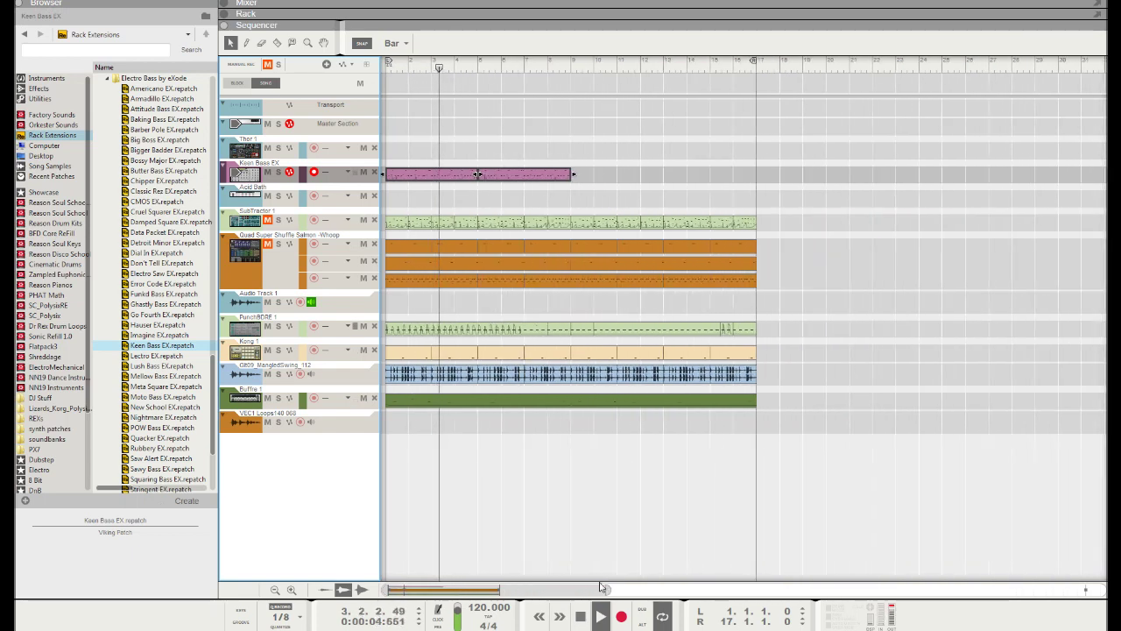
{"action": "left_click", "coordinate": [495, 63], "text": "alt"}
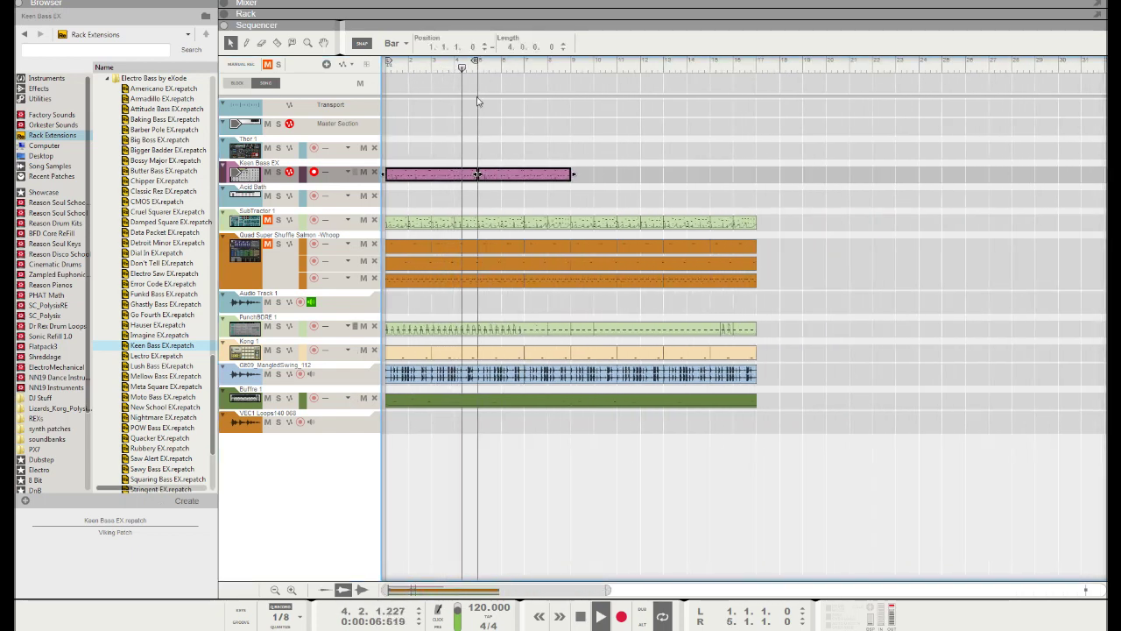
{"action": "left_click", "coordinate": [476, 63], "text": "alt"}
{"action": "left_click", "coordinate": [437, 172], "text": "alt"}
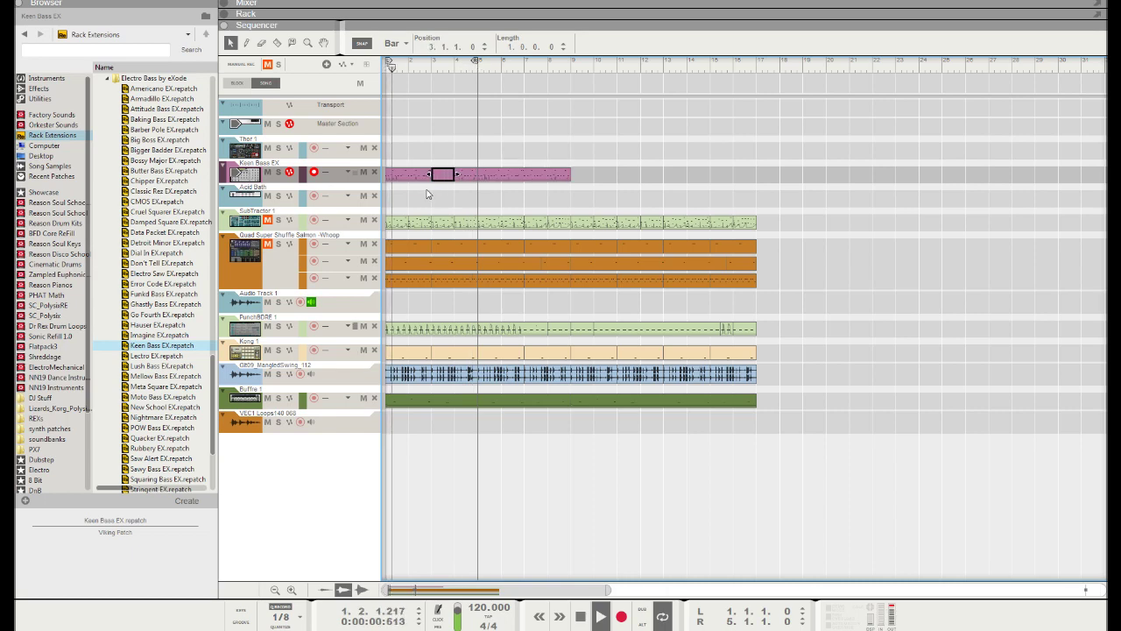
{"action": "key", "text": "Delete"}
Step: Open the first Keen Bass EX clip for note editing and move the A#1 note in bar 2 earlier, to position 2.3.2
{"action": "double_click", "coordinate": [436, 174]}
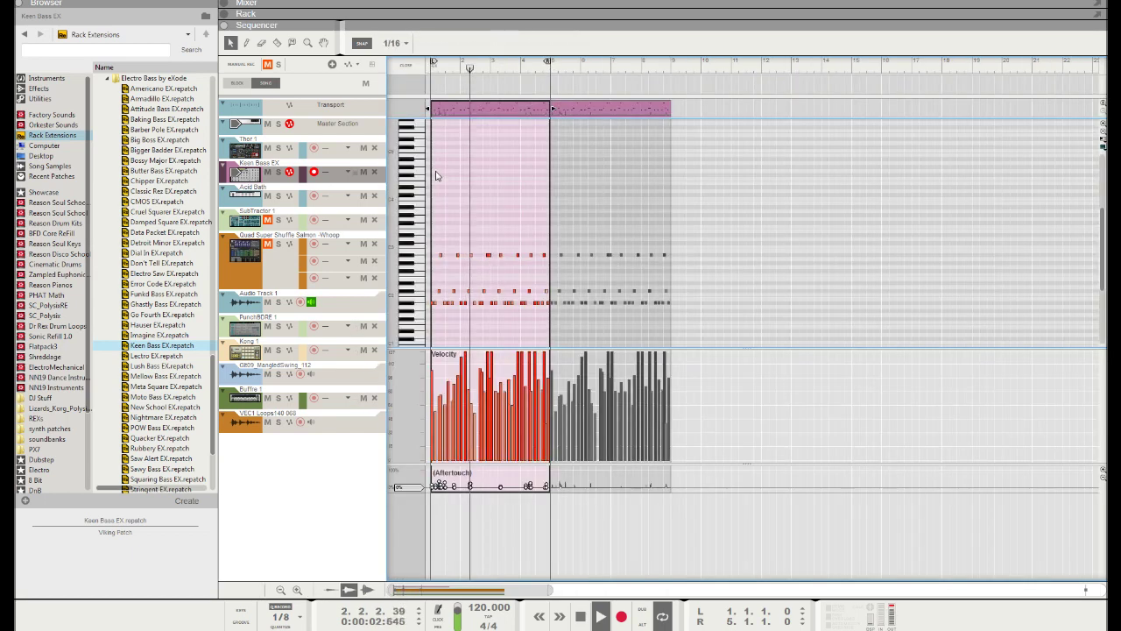
{"action": "key", "text": "ctrl+Right"}
{"action": "key", "text": "ctrl+Right"}
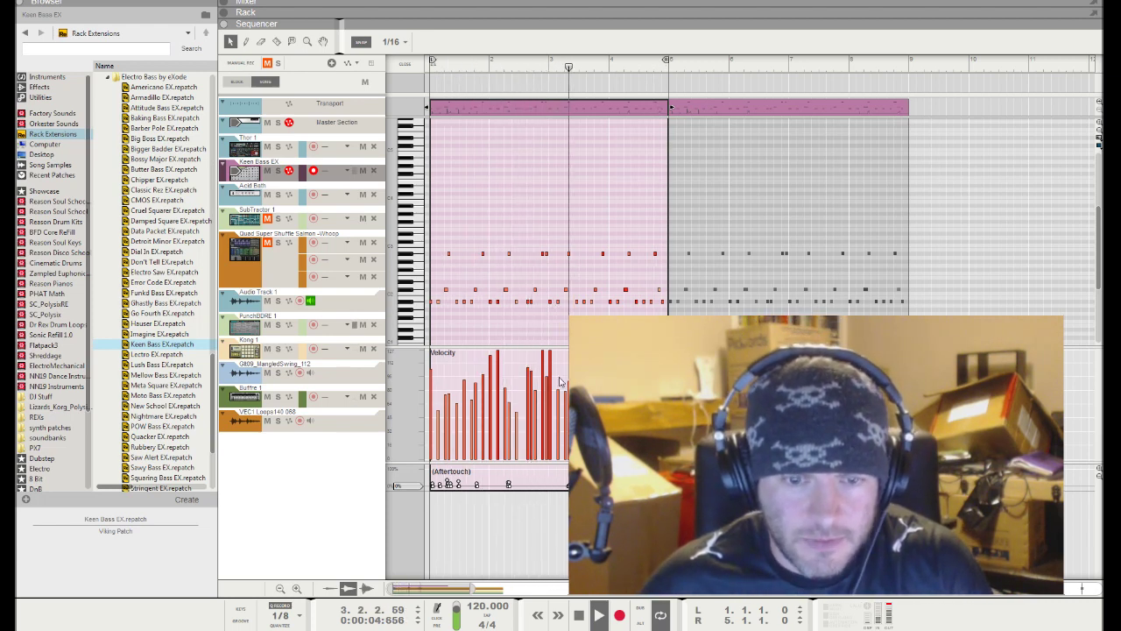
{"action": "left_click_drag", "start_coordinate": [467, 590], "coordinate": [442, 590]}
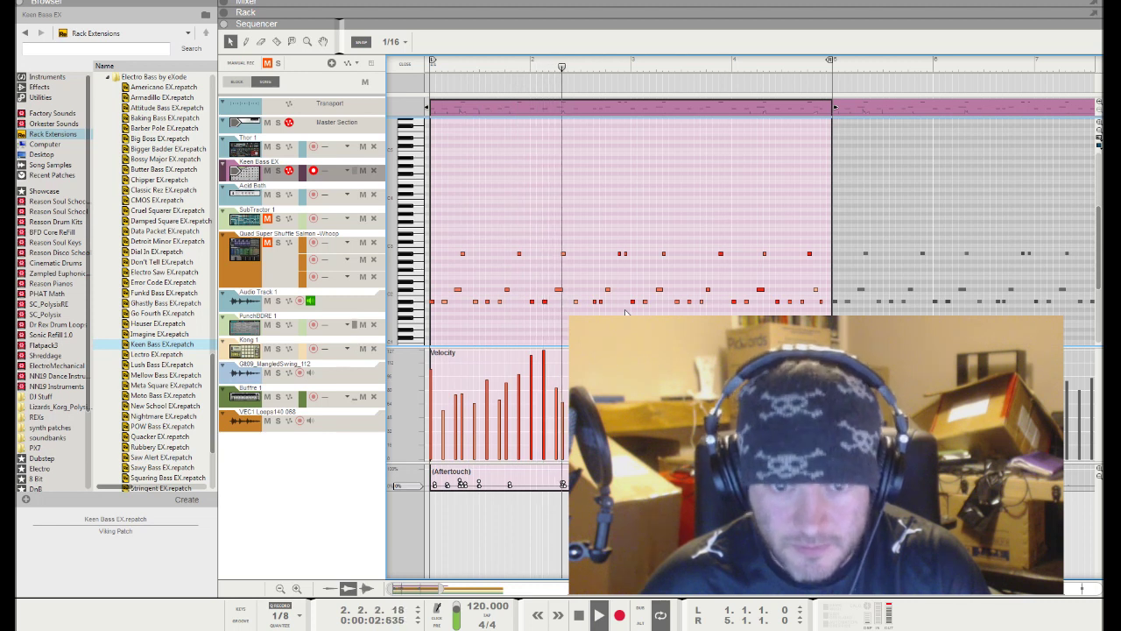
{"action": "left_click_drag", "start_coordinate": [597, 303], "coordinate": [589, 302]}
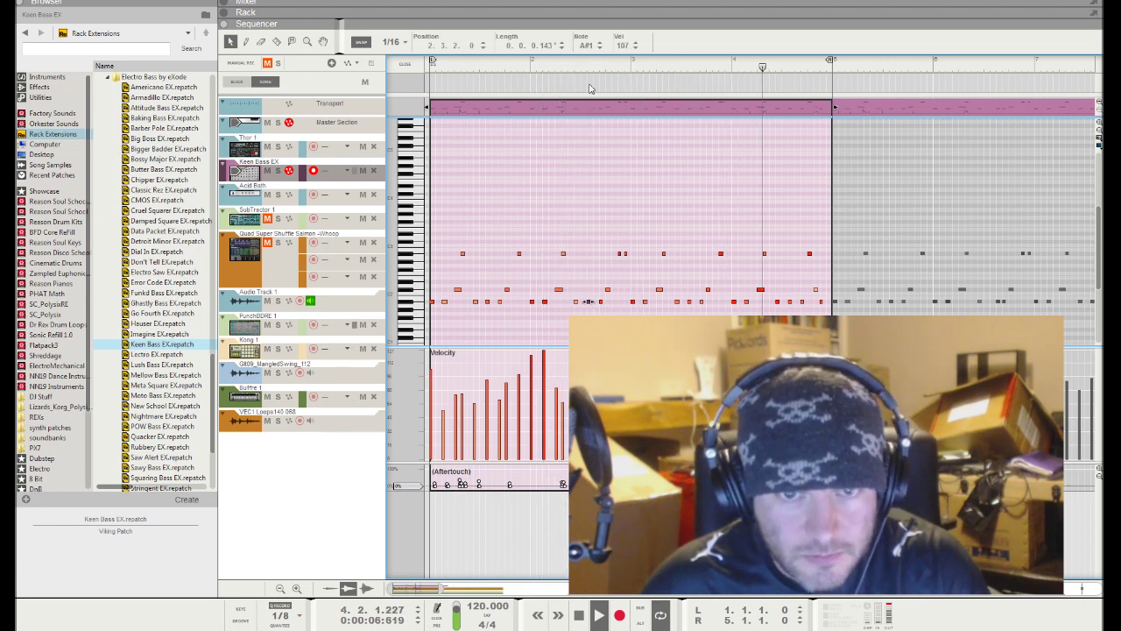
Step: Play from bar 2, try to shift the A#2 note at the end of that bar slightly earlier, and close the clip
{"action": "left_click", "coordinate": [530, 70]}
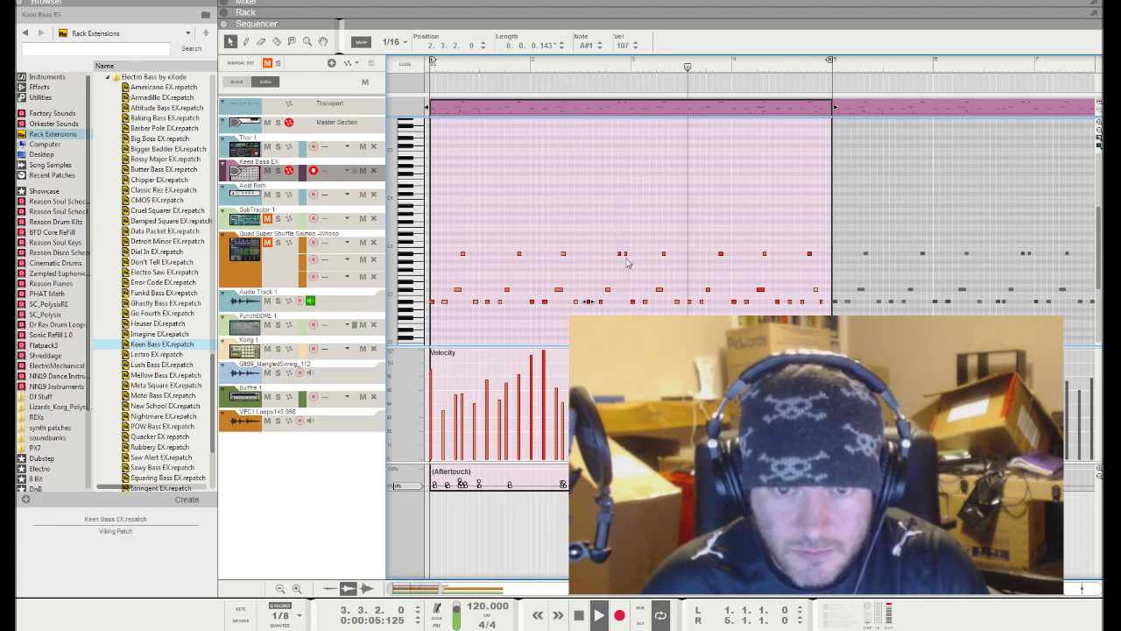
{"action": "left_click_drag", "start_coordinate": [625, 253], "coordinate": [623, 255]}
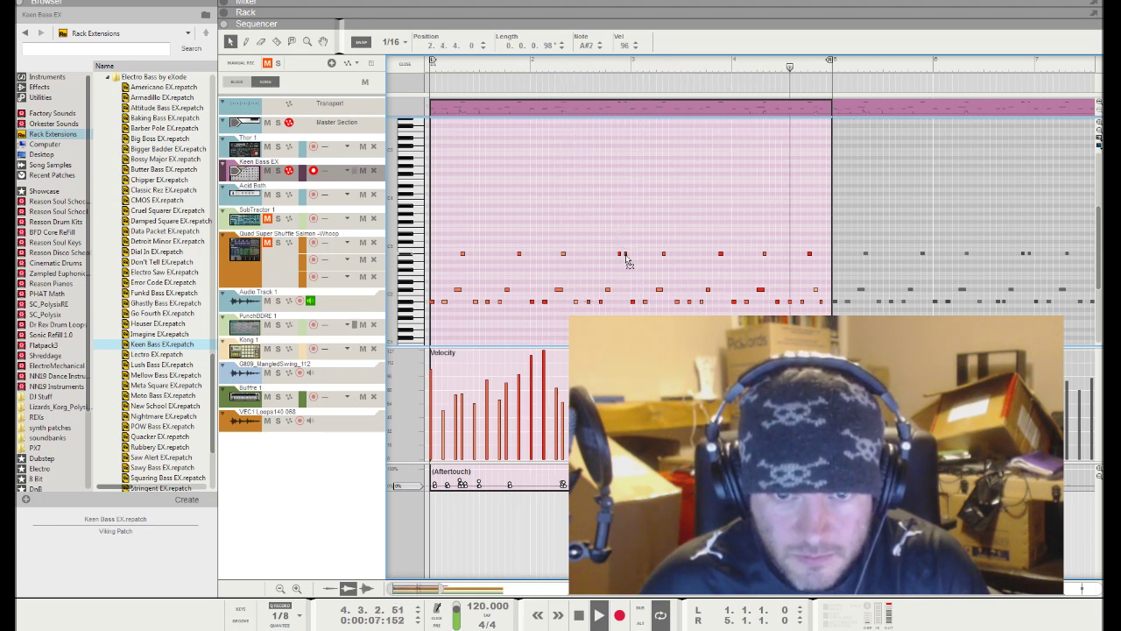
{"action": "left_click", "coordinate": [390, 41]}
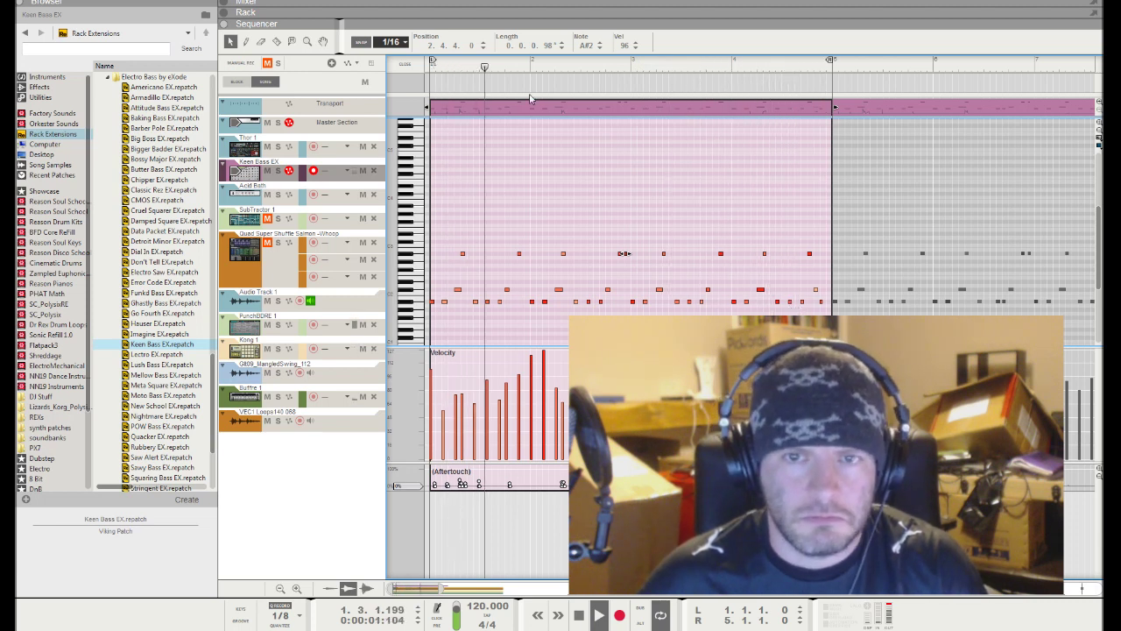
{"action": "left_click", "coordinate": [413, 74]}
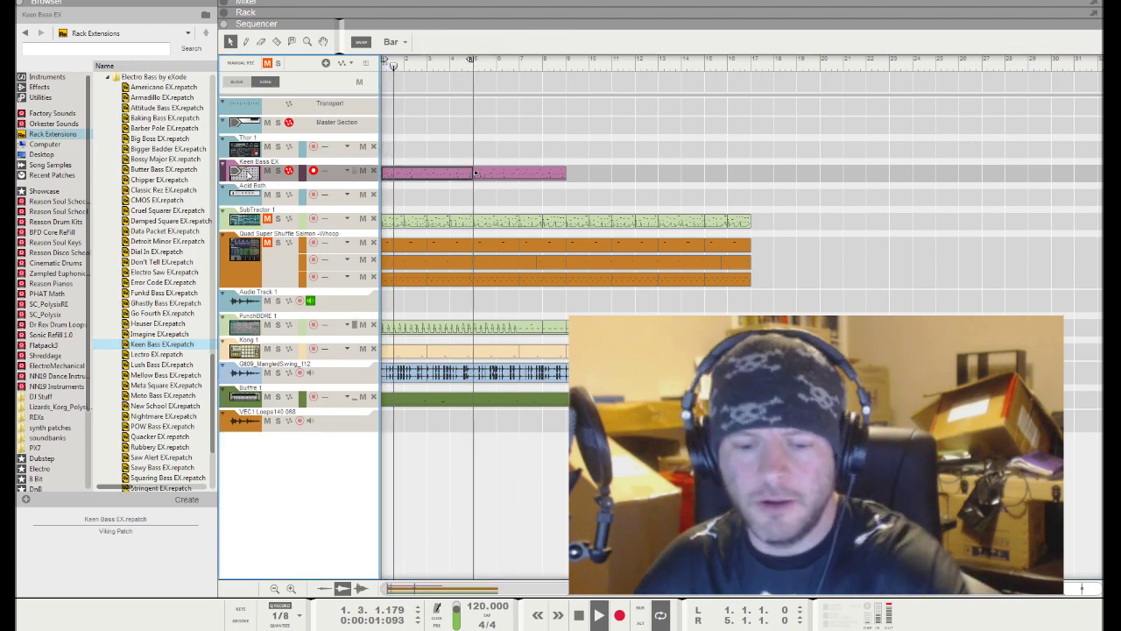
Step: Show the Keen Bass EX synth in the rack and start browsing replacement patches for it during playback
{"action": "left_click", "coordinate": [247, 172]}
{"action": "scroll", "coordinate": [792, 144], "scroll_direction": "down", "scroll_amount": 3}
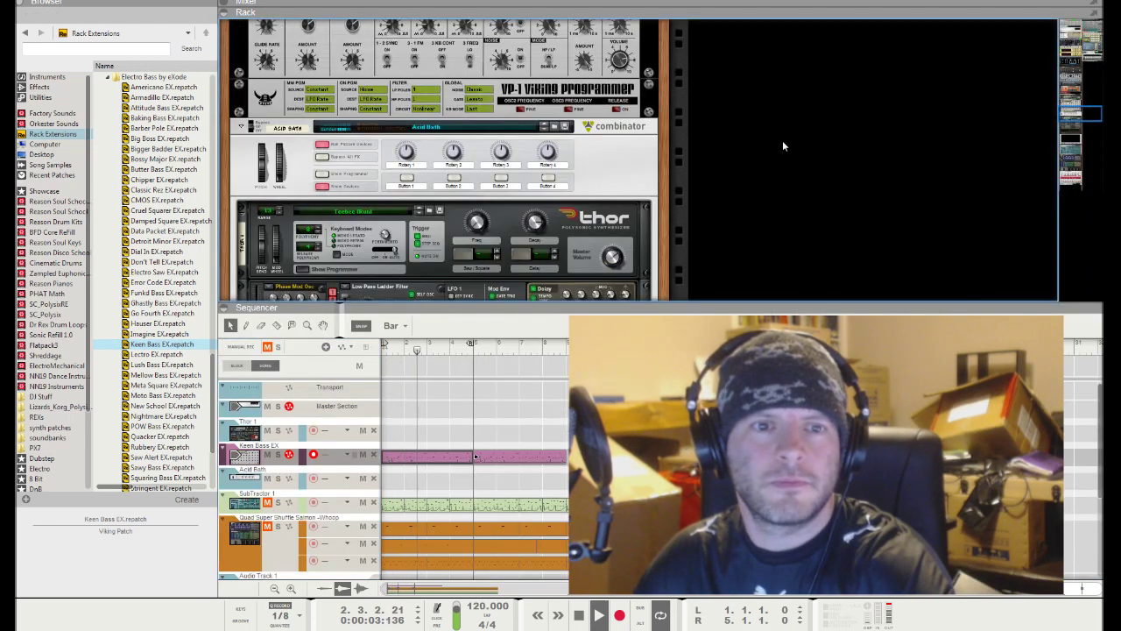
{"action": "scroll", "coordinate": [729, 140], "scroll_direction": "up", "scroll_amount": 3}
{"action": "scroll", "coordinate": [729, 140], "scroll_direction": "up", "scroll_amount": 2}
{"action": "scroll", "coordinate": [730, 146], "scroll_direction": "down", "scroll_amount": 3}
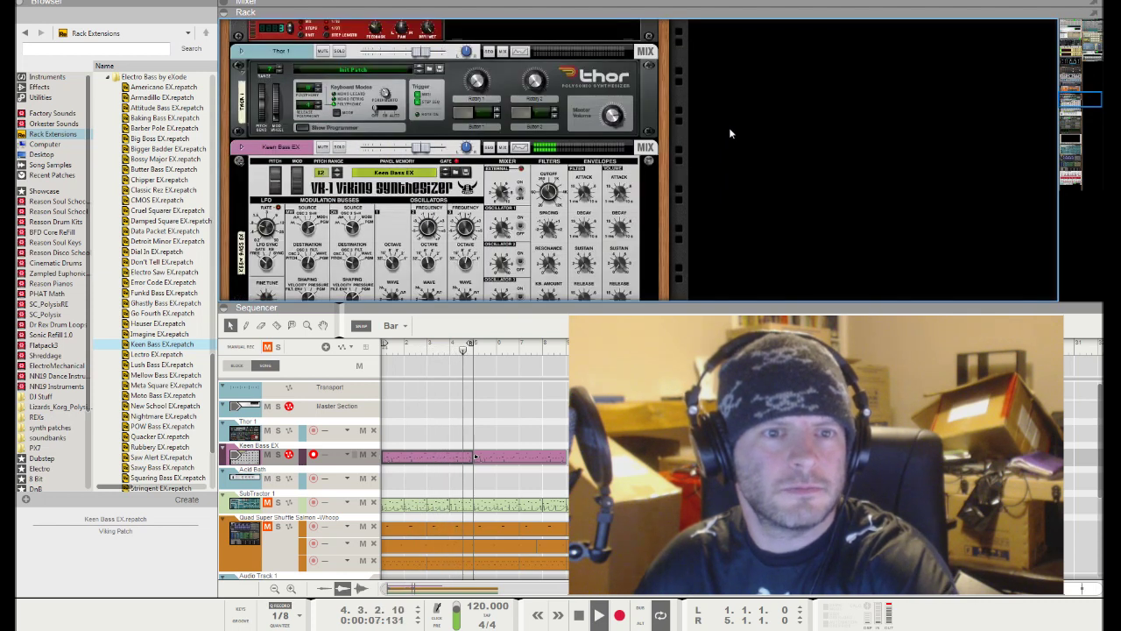
{"action": "scroll", "coordinate": [729, 133], "scroll_direction": "down", "scroll_amount": 1}
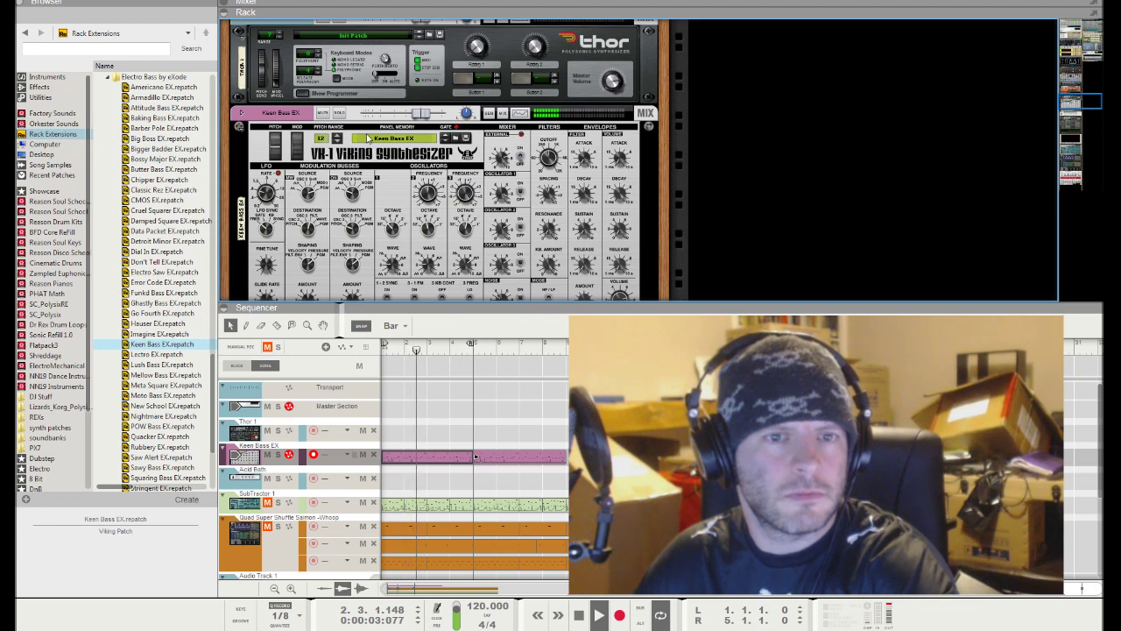
{"action": "left_click", "coordinate": [464, 140]}
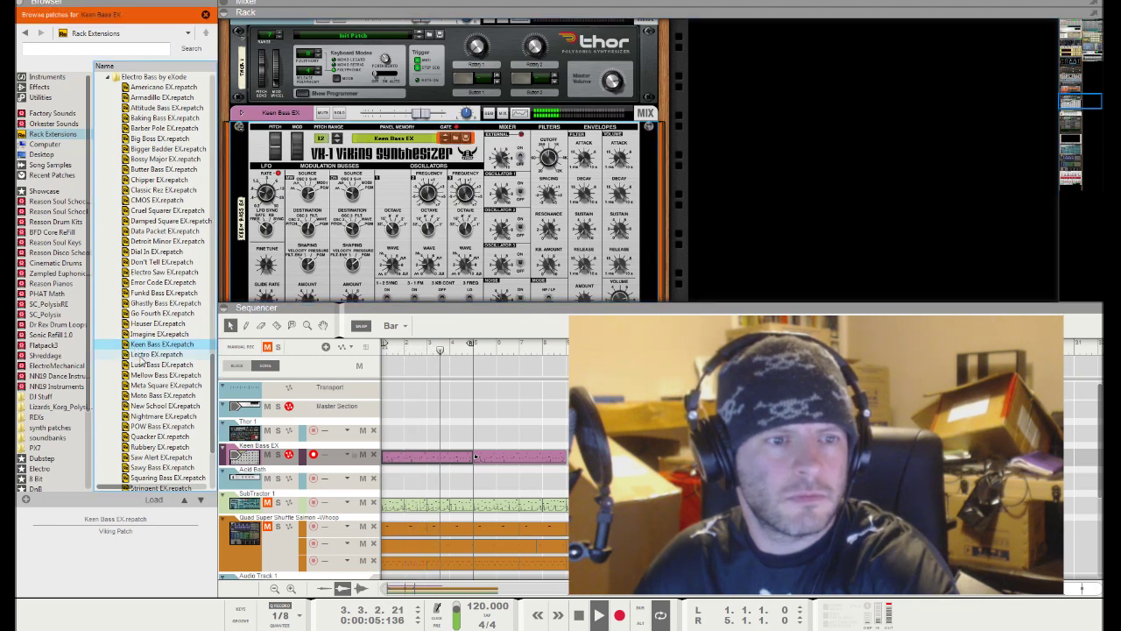
Step: Audition the Lectro EX, Lush Bass EX, Mellow Bass EX, Meta Square EX and Moto Bass EX patches on the Viking synth
{"action": "left_click", "coordinate": [140, 354]}
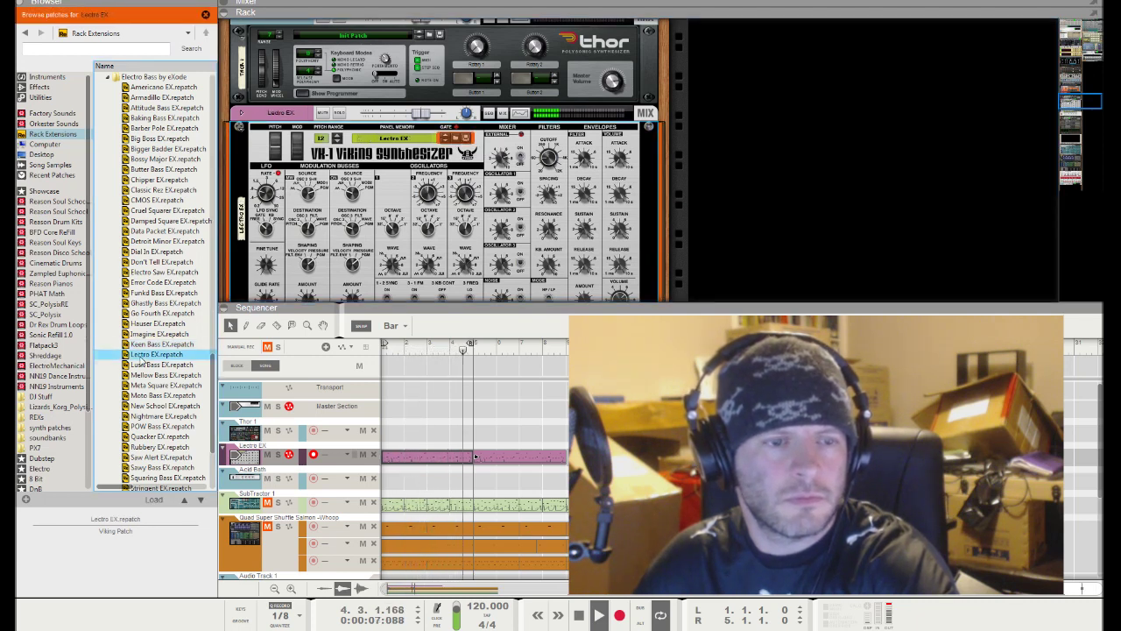
{"action": "key", "text": "Down"}
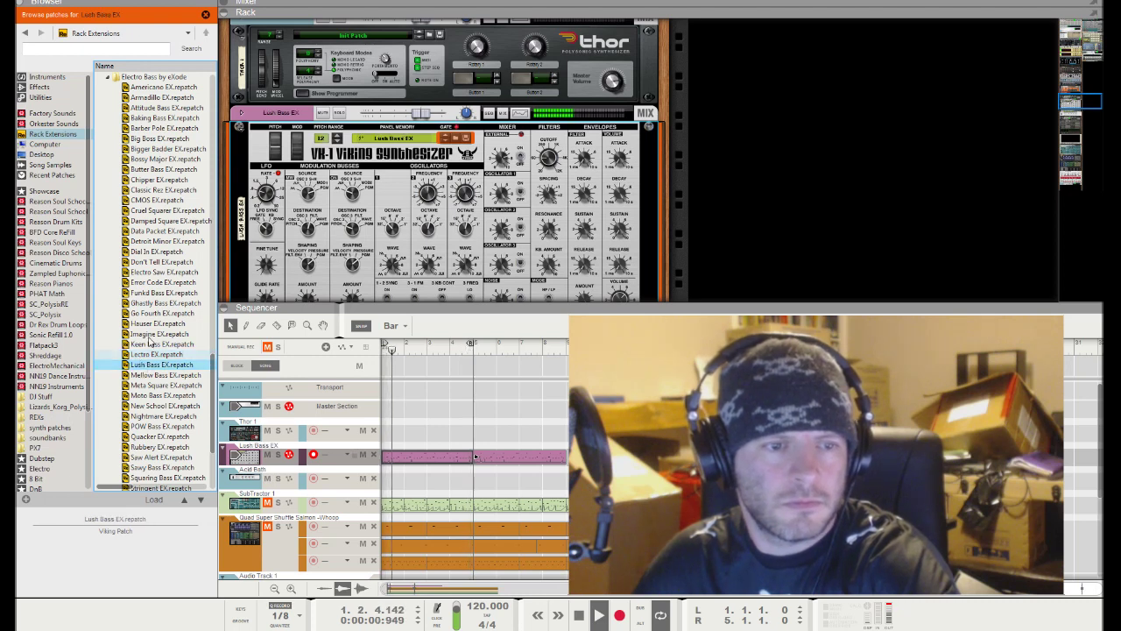
{"action": "scroll", "coordinate": [149, 347], "scroll_direction": "down", "scroll_amount": 2}
{"action": "key", "text": "Down"}
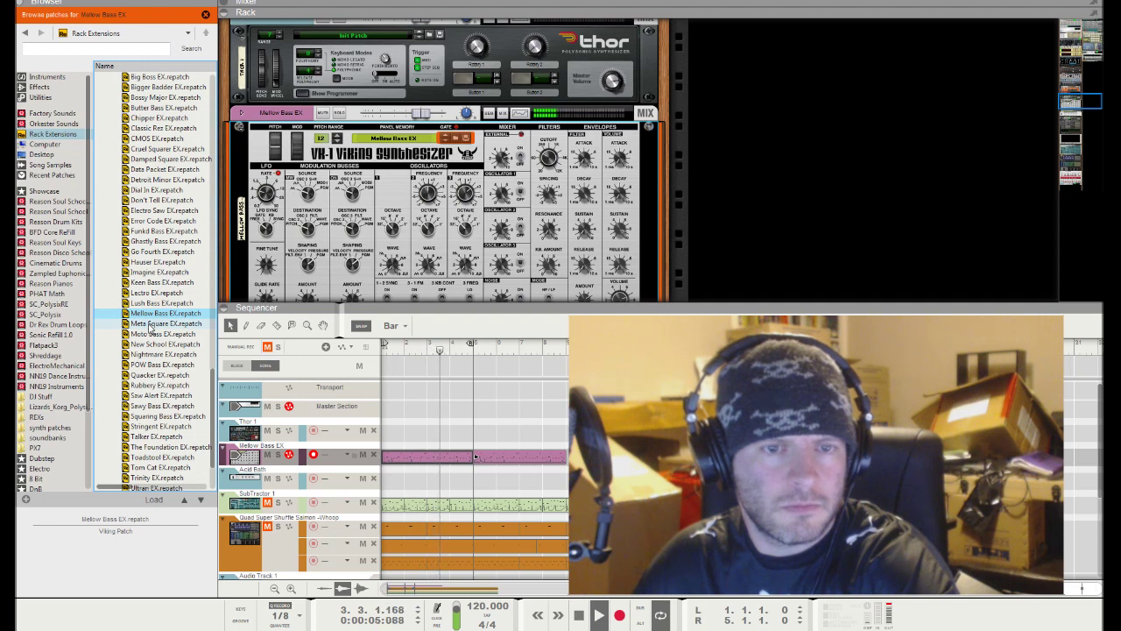
{"action": "key", "text": "Down"}
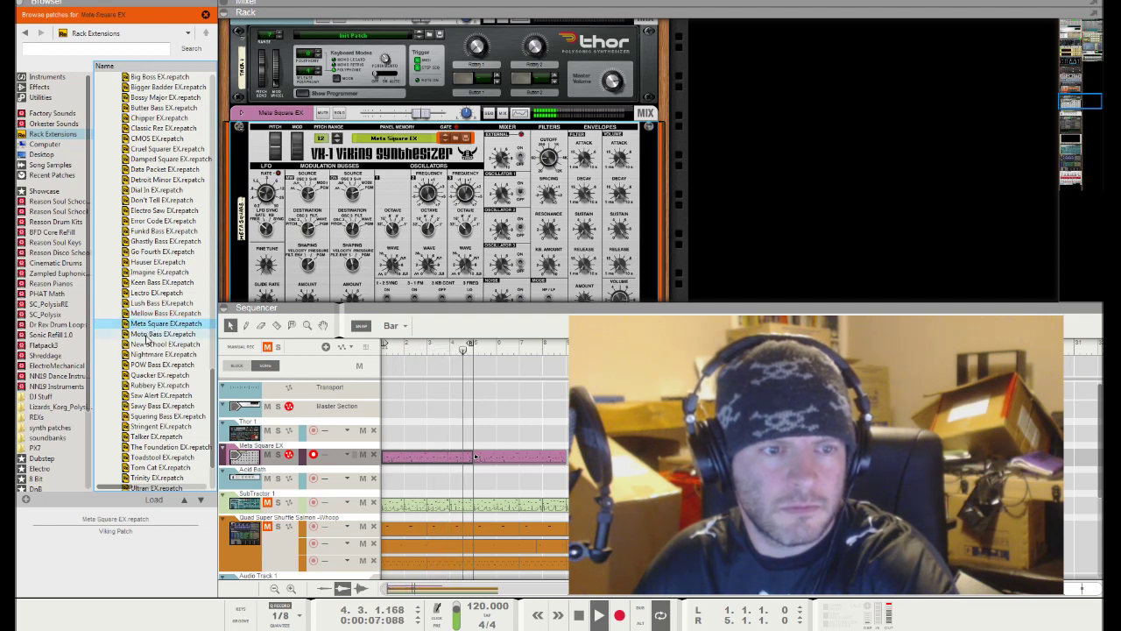
{"action": "key", "text": "Down"}
Step: Audition the New School EX, Nightmare EX and POW Bass EX patches on the Viking synth
{"action": "left_click", "coordinate": [147, 344]}
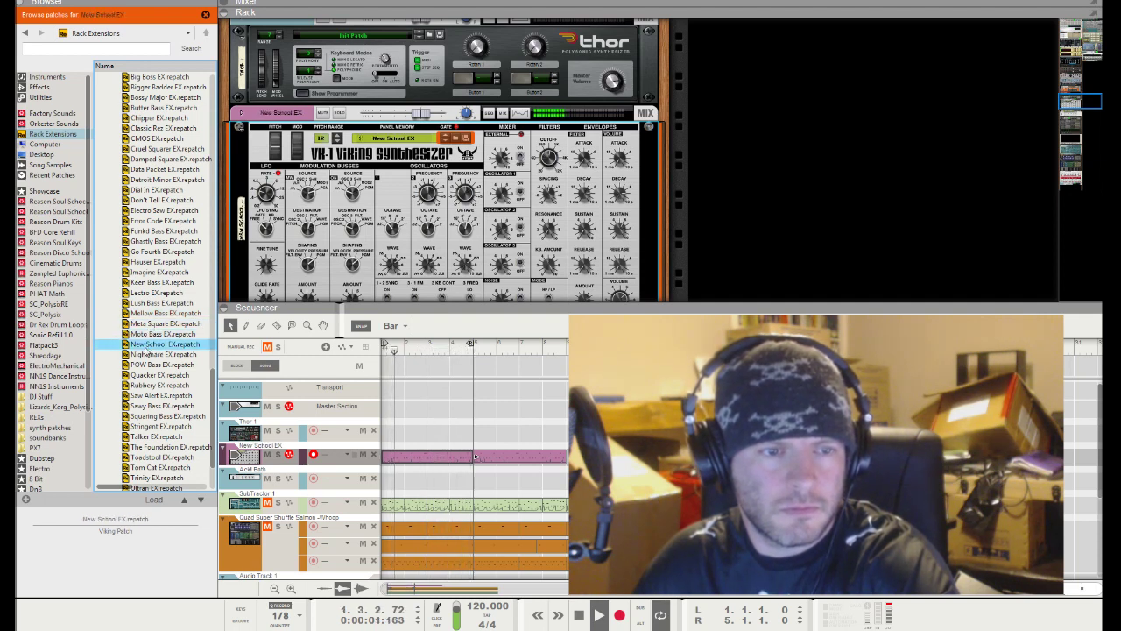
{"action": "left_click", "coordinate": [141, 354]}
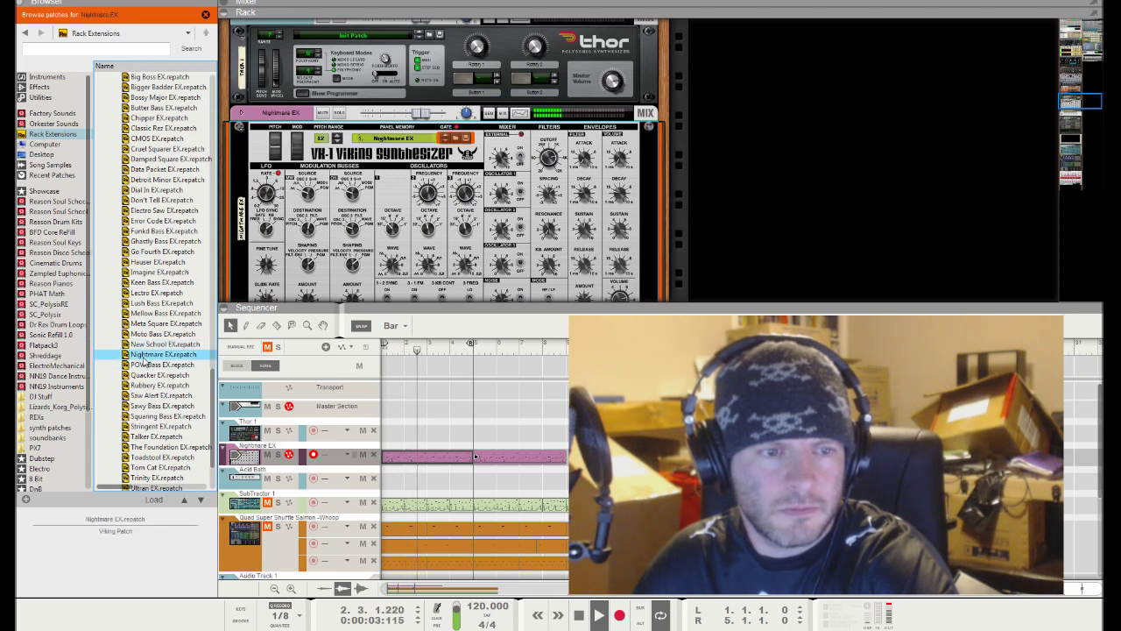
{"action": "left_click", "coordinate": [142, 366]}
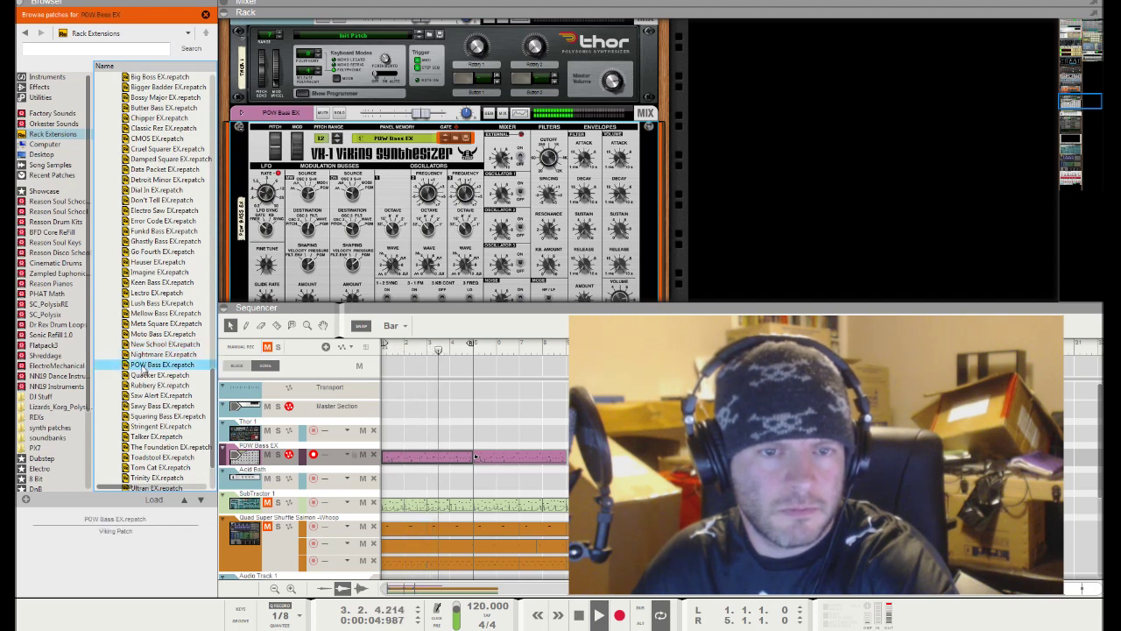
{"action": "left_click", "coordinate": [467, 230]}
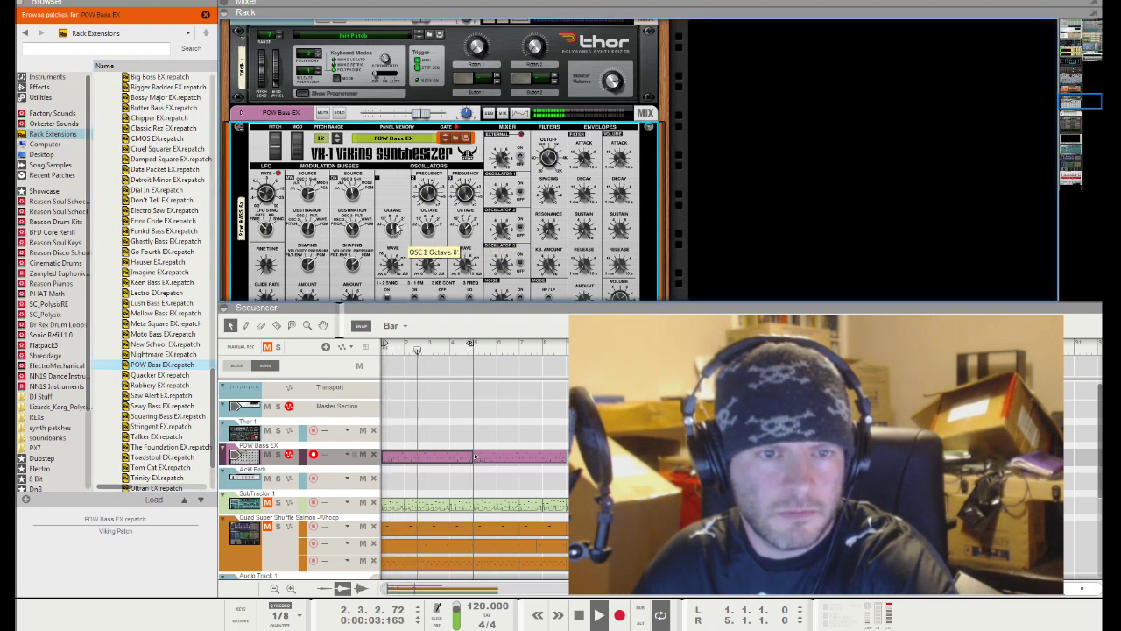
Step: Try the Quacker EX, Rubbery EX and Squaring Bass EX patches, and settle on Sawy Bass EX for the Viking synth
{"action": "left_click", "coordinate": [153, 376]}
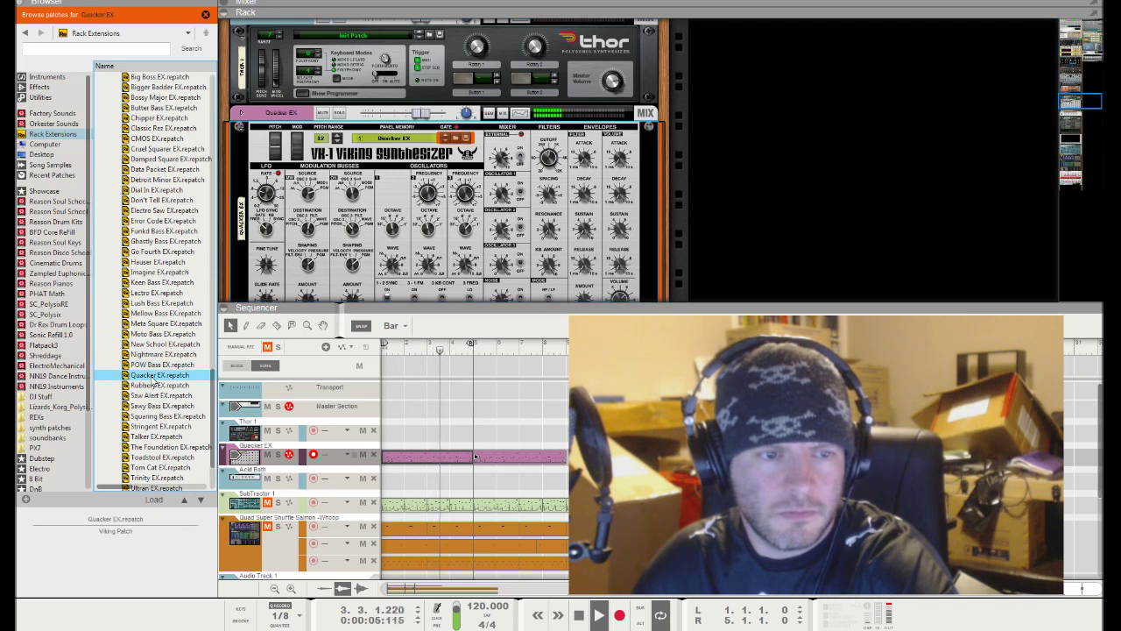
{"action": "left_click", "coordinate": [154, 385]}
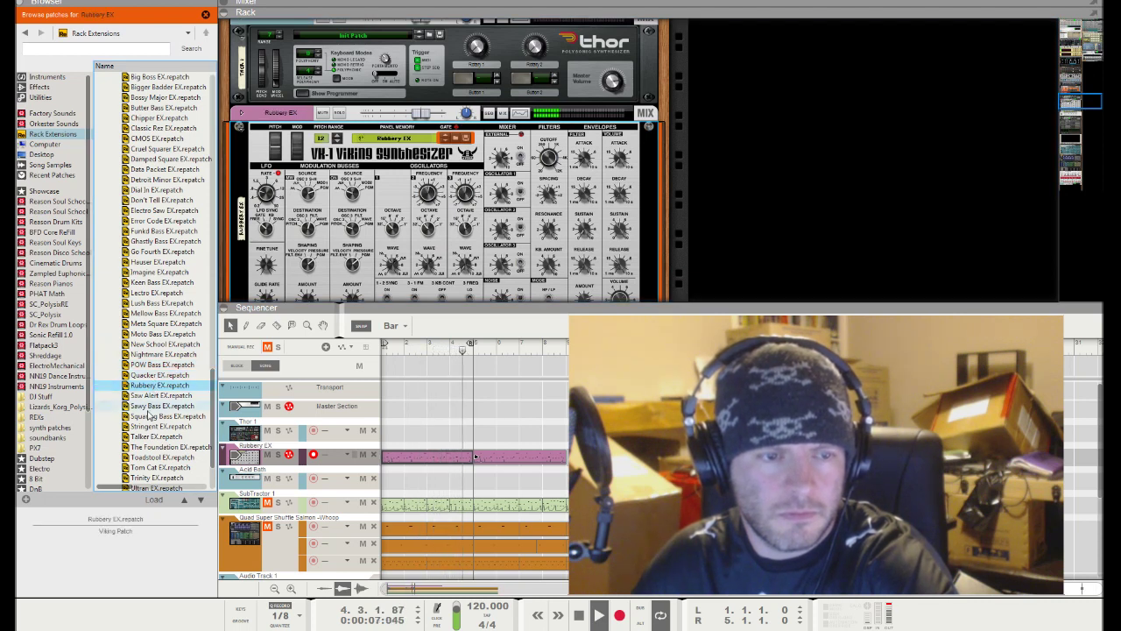
{"action": "left_click", "coordinate": [152, 417]}
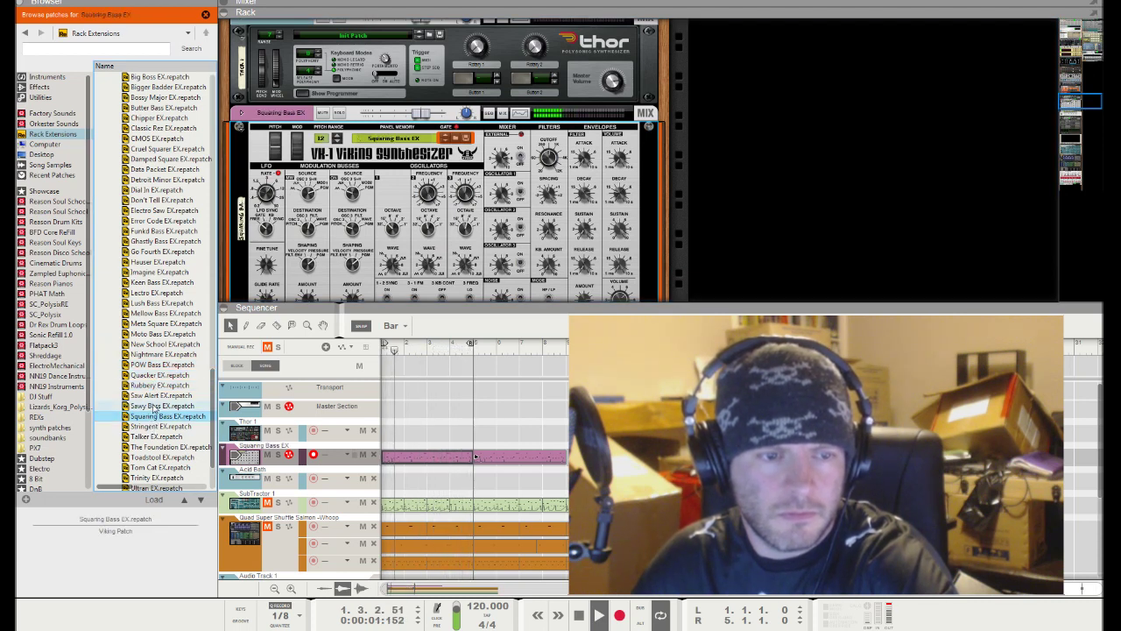
{"action": "left_click", "coordinate": [155, 407]}
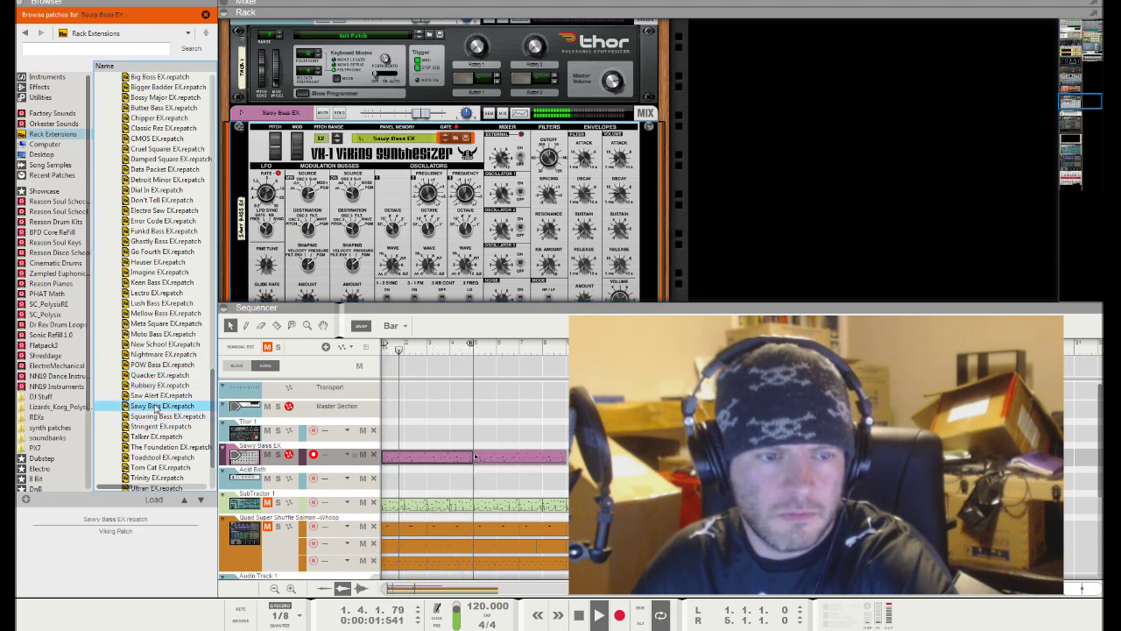
{"action": "left_click", "coordinate": [153, 458]}
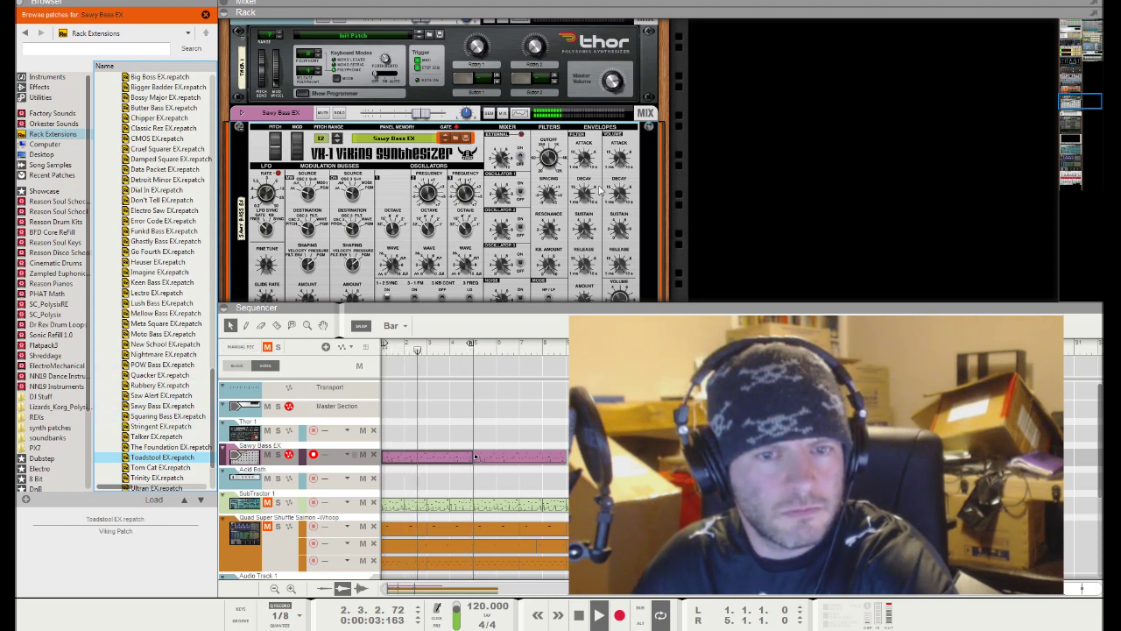
{"action": "scroll", "coordinate": [706, 170], "scroll_direction": "down", "scroll_amount": 3}
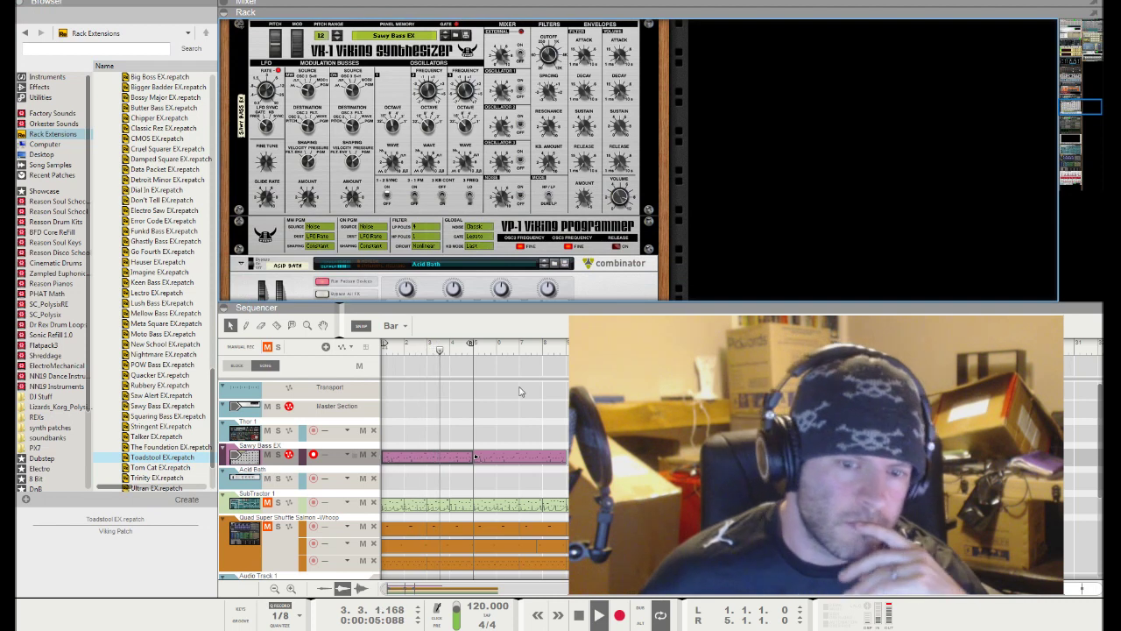
Step: Duplicate the Sawy Bass EX clips from bar 9 and set the loop end to bar 17
{"action": "left_click", "coordinate": [405, 456]}
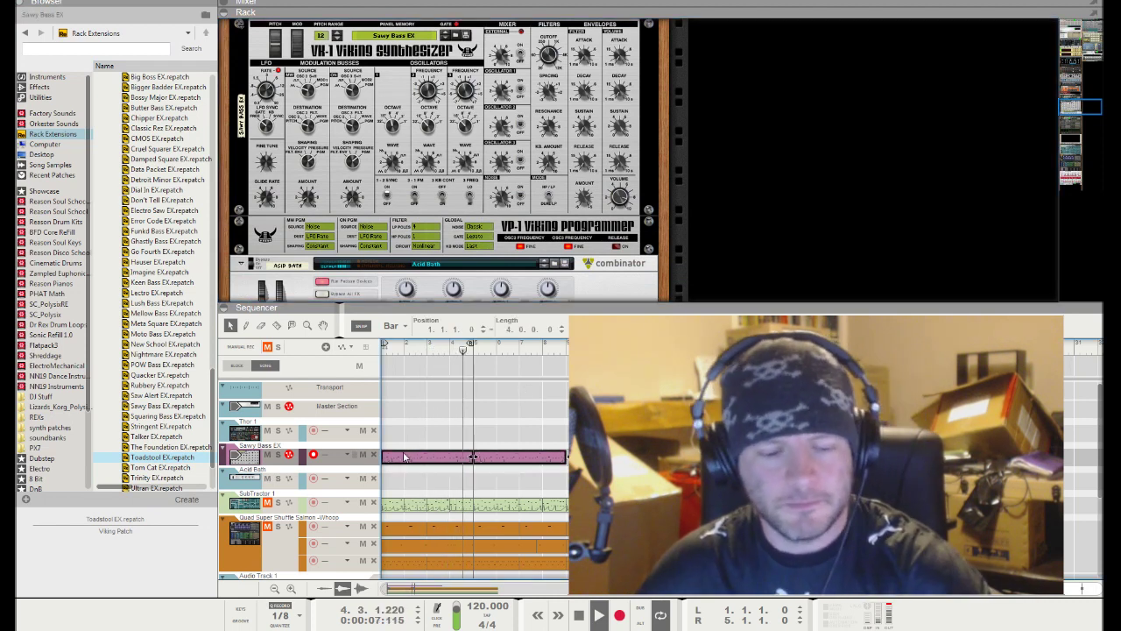
{"action": "left_click", "coordinate": [473, 456], "text": "alt"}
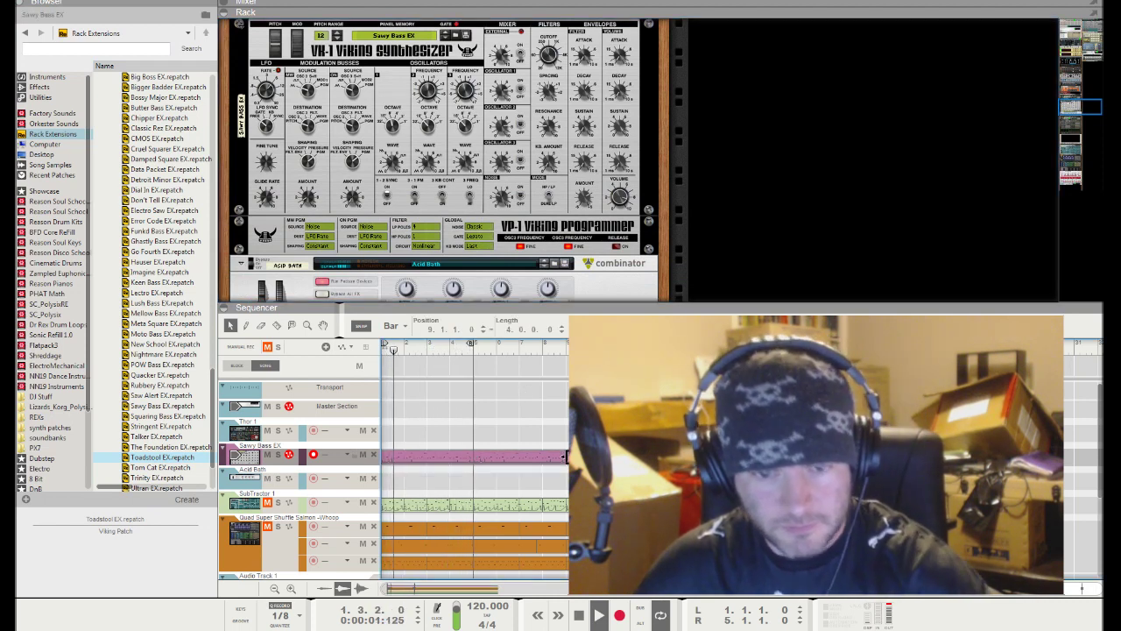
{"action": "left_click", "coordinate": [429, 456]}
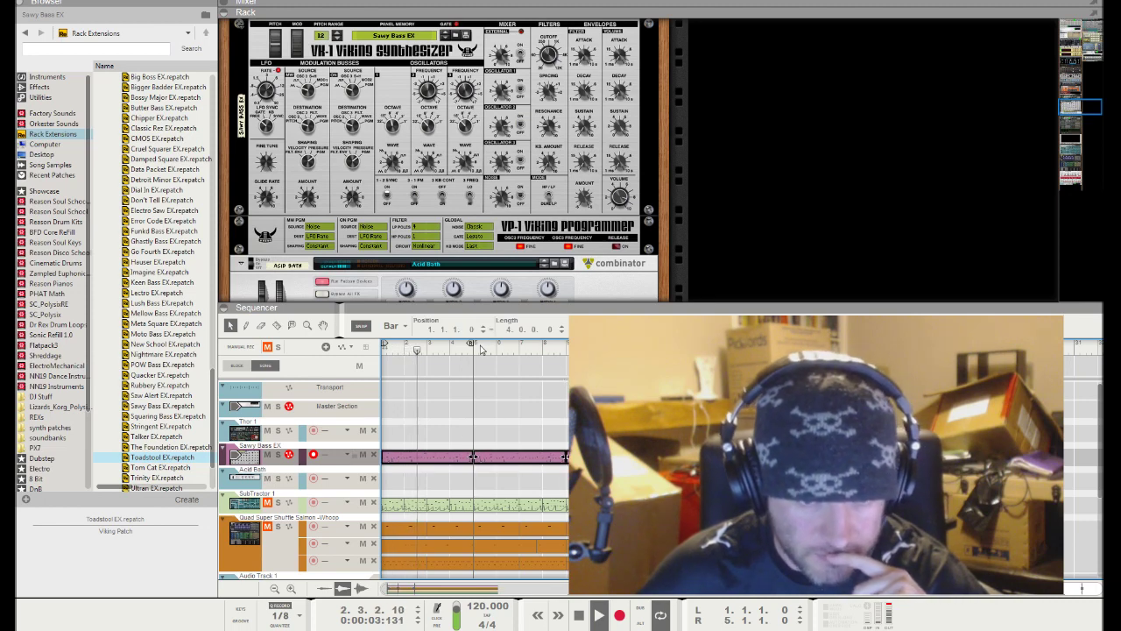
{"action": "key", "text": "ctrl+z"}
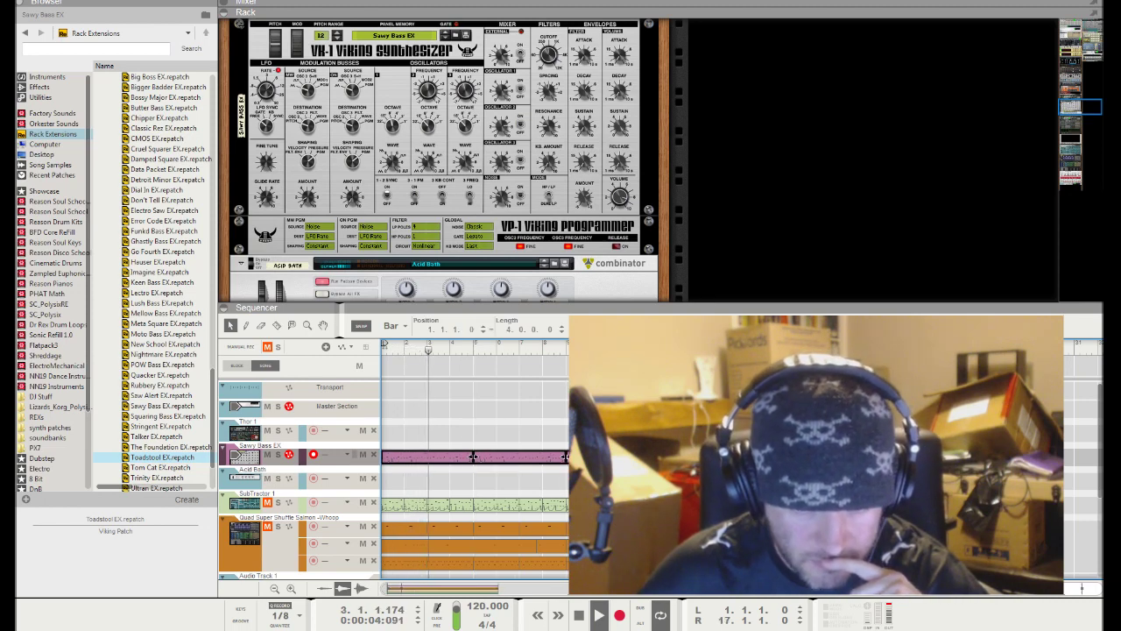
Step: Unmute the Quad Super Shuffle Salmon -Whoop track and delete all the clips on the Sawy Bass EX track
{"action": "left_click", "coordinate": [270, 527]}
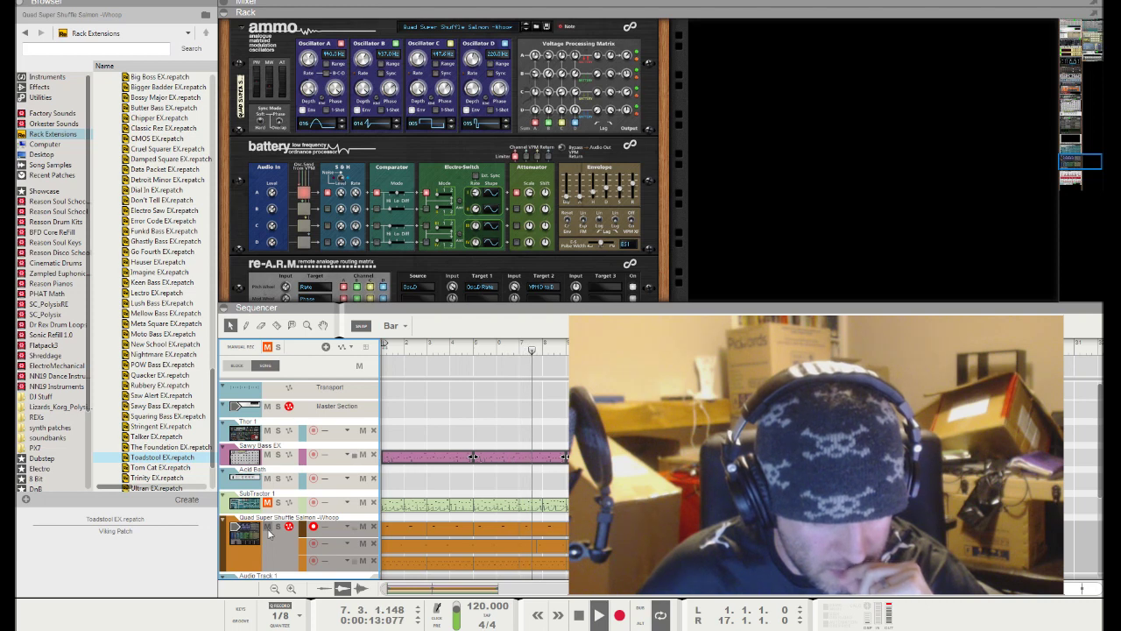
{"action": "left_click", "coordinate": [473, 456]}
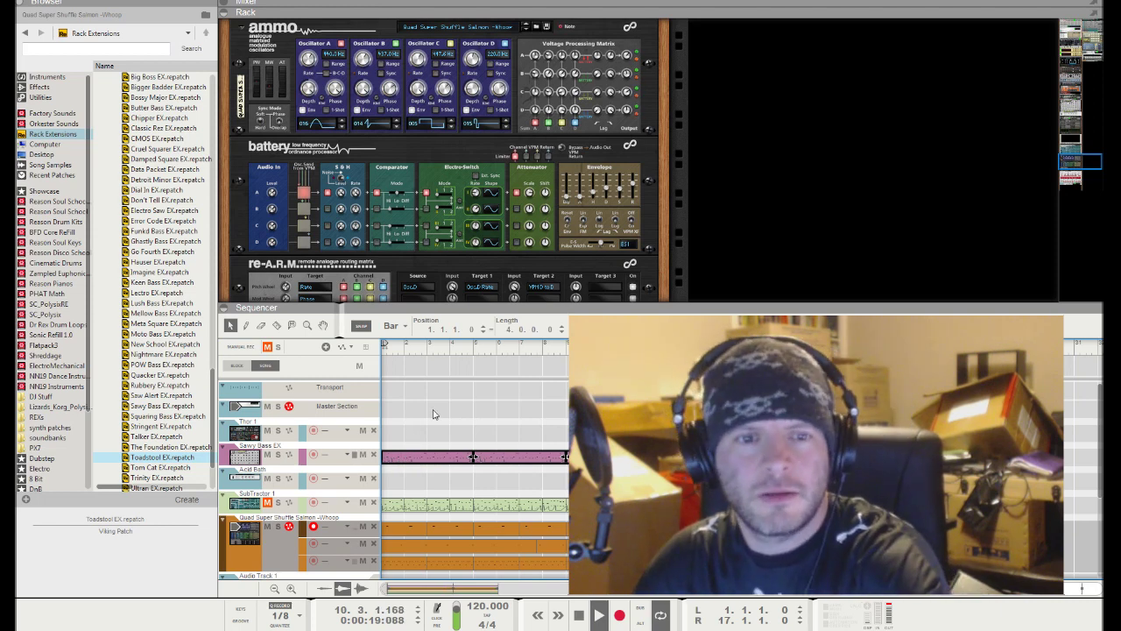
{"action": "key", "text": "Delete"}
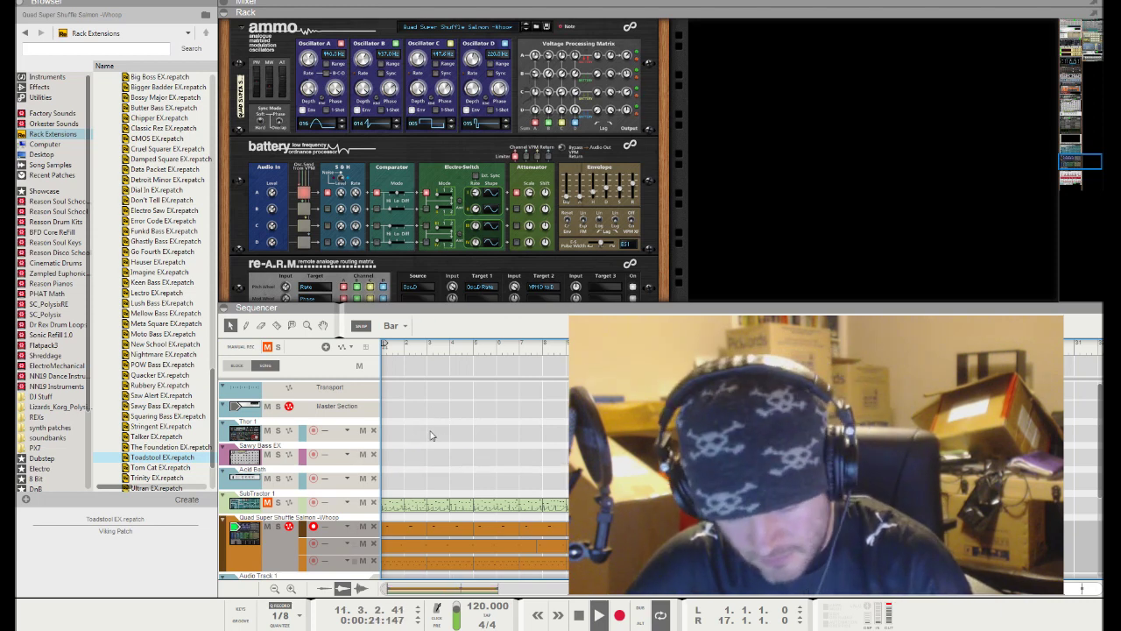
Step: Add an RPG-8 arpeggiator to the Sawy Bass EX synth and switch its note insert off
{"action": "left_click", "coordinate": [285, 451]}
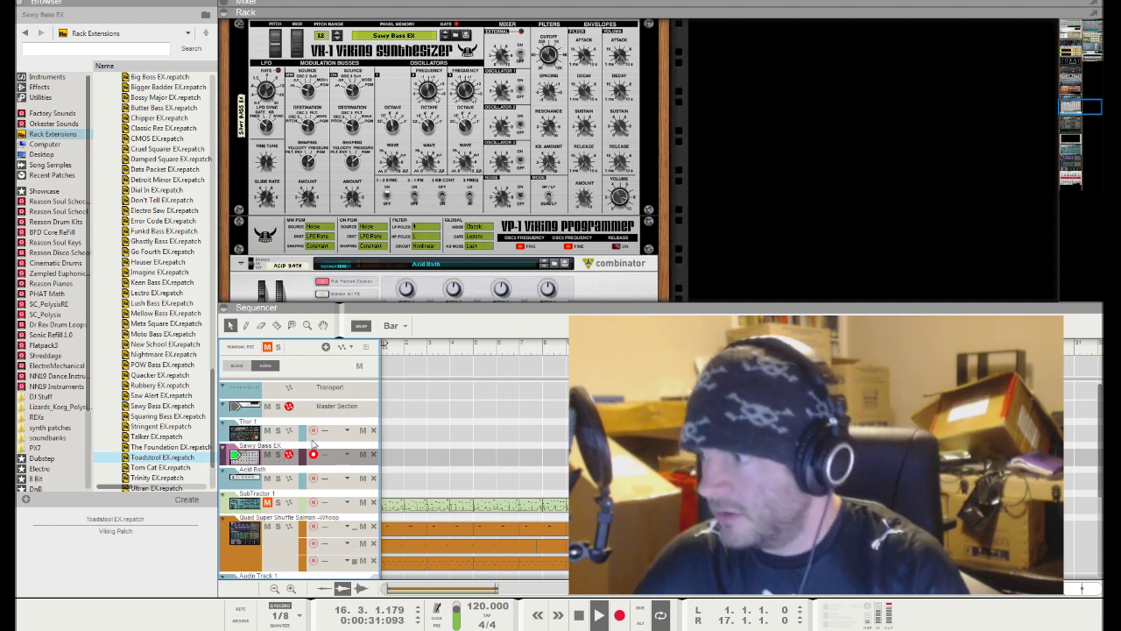
{"action": "left_click", "coordinate": [667, 254]}
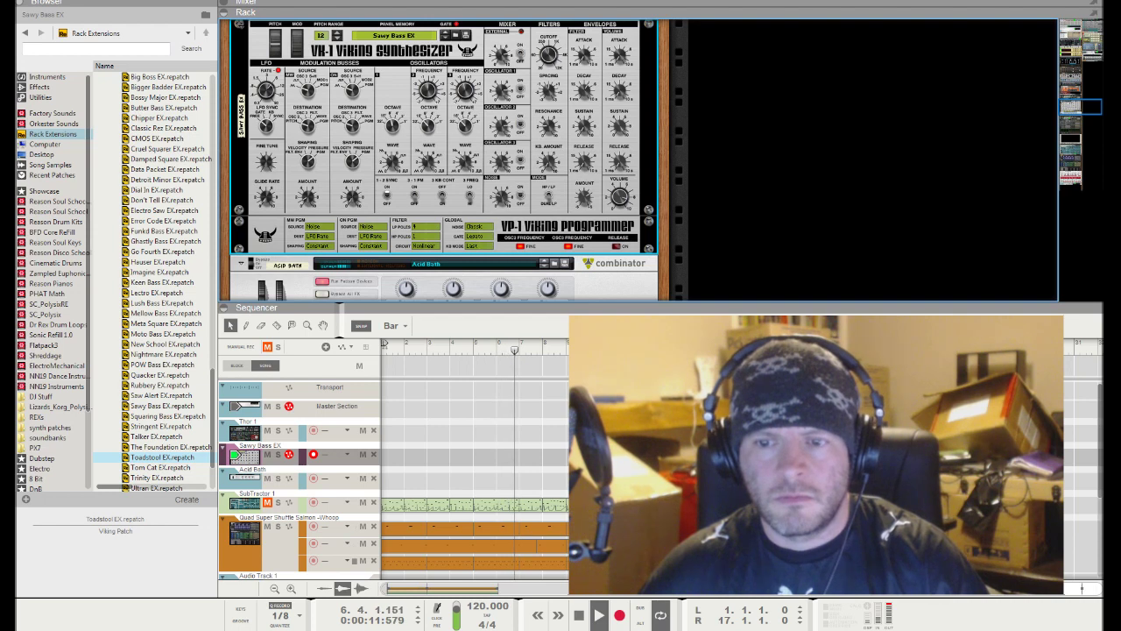
{"action": "left_click", "coordinate": [462, 249]}
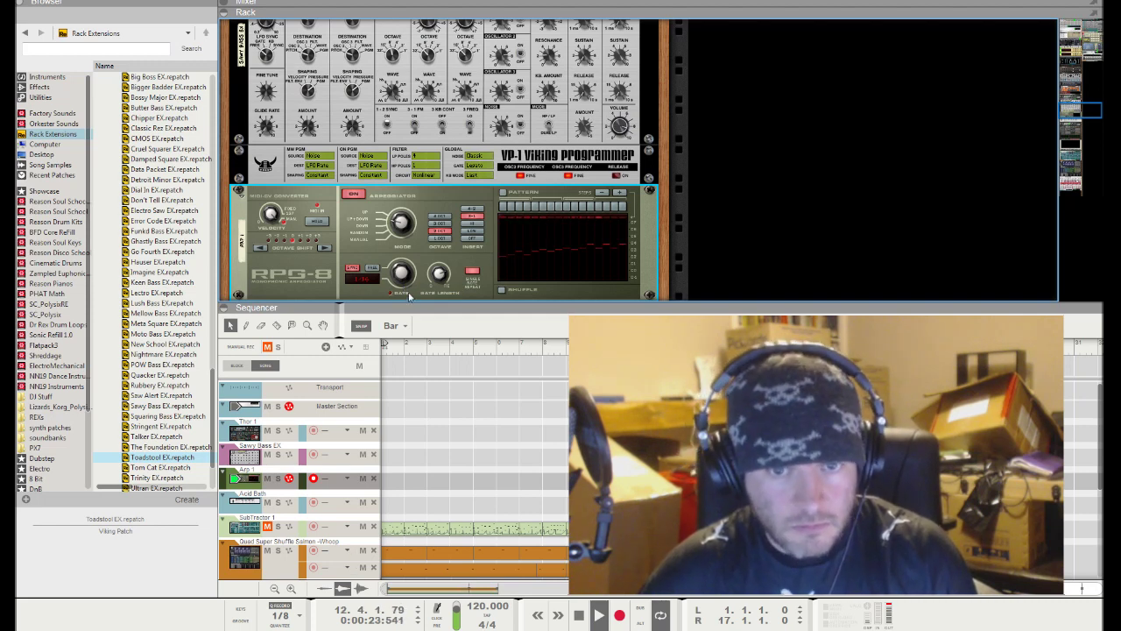
{"action": "left_click", "coordinate": [472, 239]}
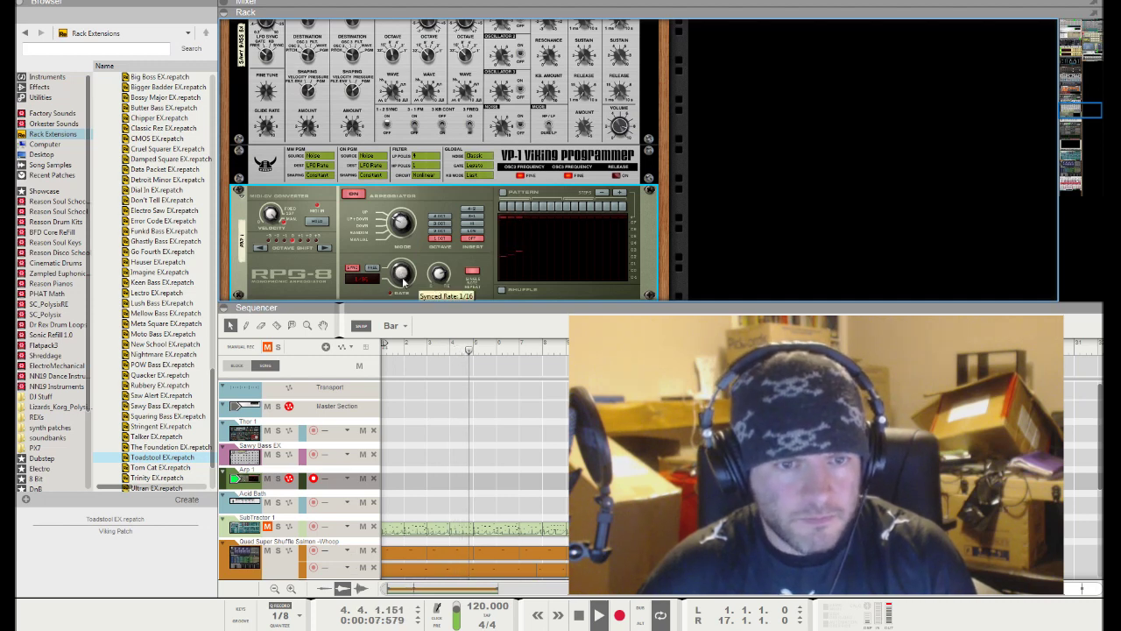
Step: Try the RPG-8's synced rate at 1/8T and return it to 1/16
{"action": "left_click_drag", "start_coordinate": [403, 277], "coordinate": [403, 282]}
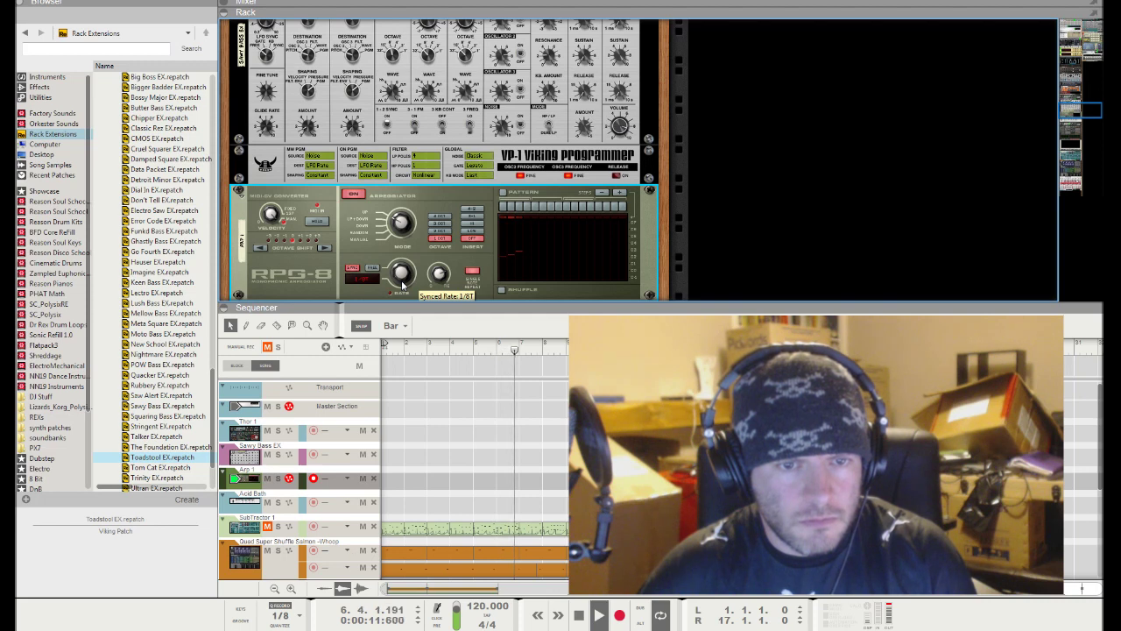
{"action": "scroll", "coordinate": [402, 286], "scroll_direction": "down", "scroll_amount": 1}
{"action": "scroll", "coordinate": [403, 292], "scroll_direction": "down", "scroll_amount": 1}
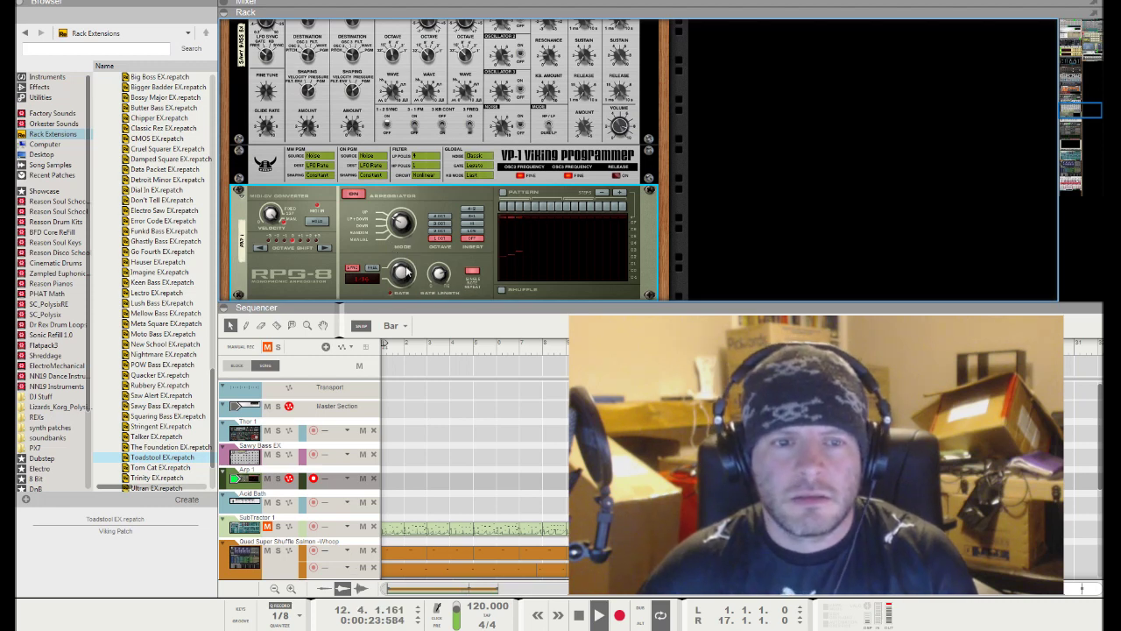
{"action": "left_click_drag", "start_coordinate": [407, 272], "coordinate": [407, 276]}
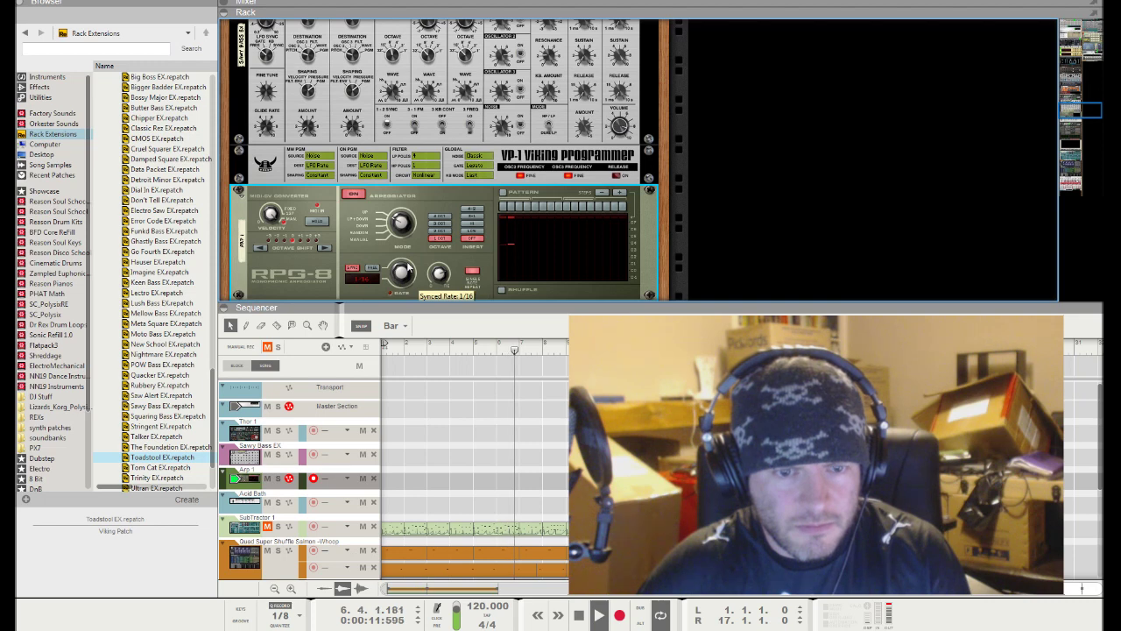
Step: Set the record quantize value to 1/16 and clear the clip selection on the Quad Super Shuffle Salmon -Whoop track
{"action": "scroll", "coordinate": [298, 481], "scroll_direction": "down", "scroll_amount": 4}
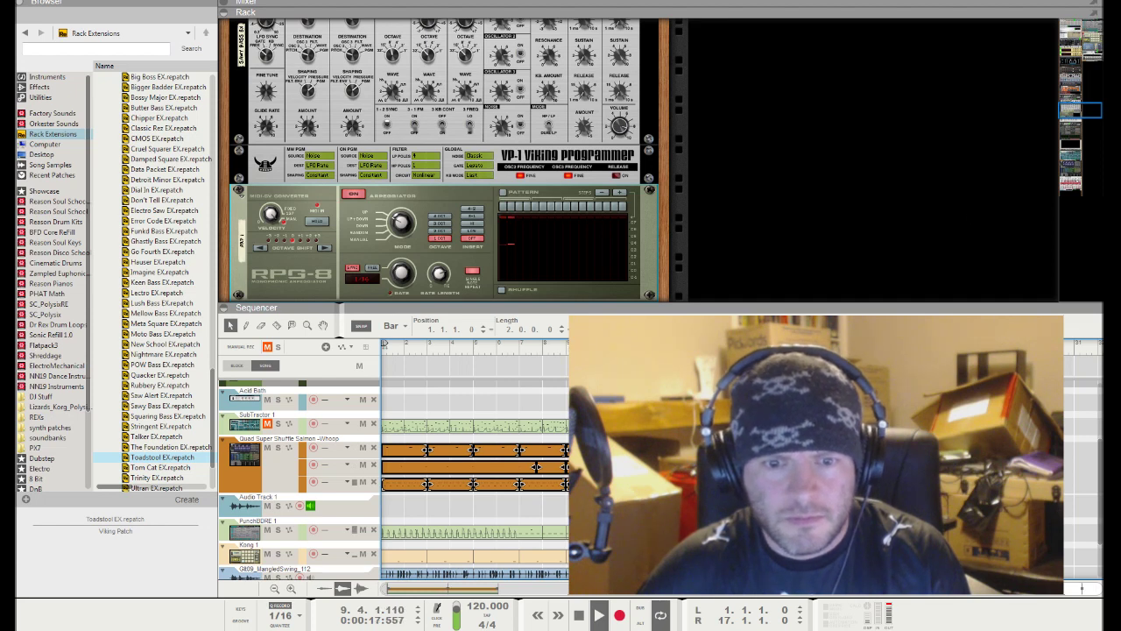
{"action": "left_click", "coordinate": [473, 426]}
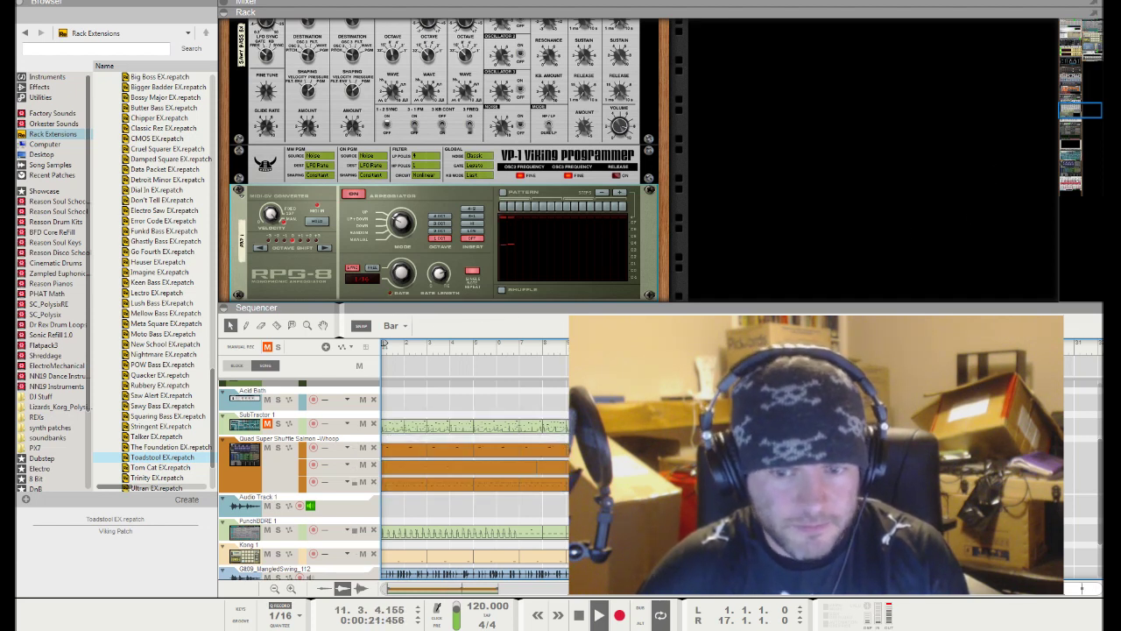
{"action": "scroll", "coordinate": [377, 483], "scroll_direction": "down", "scroll_amount": 3}
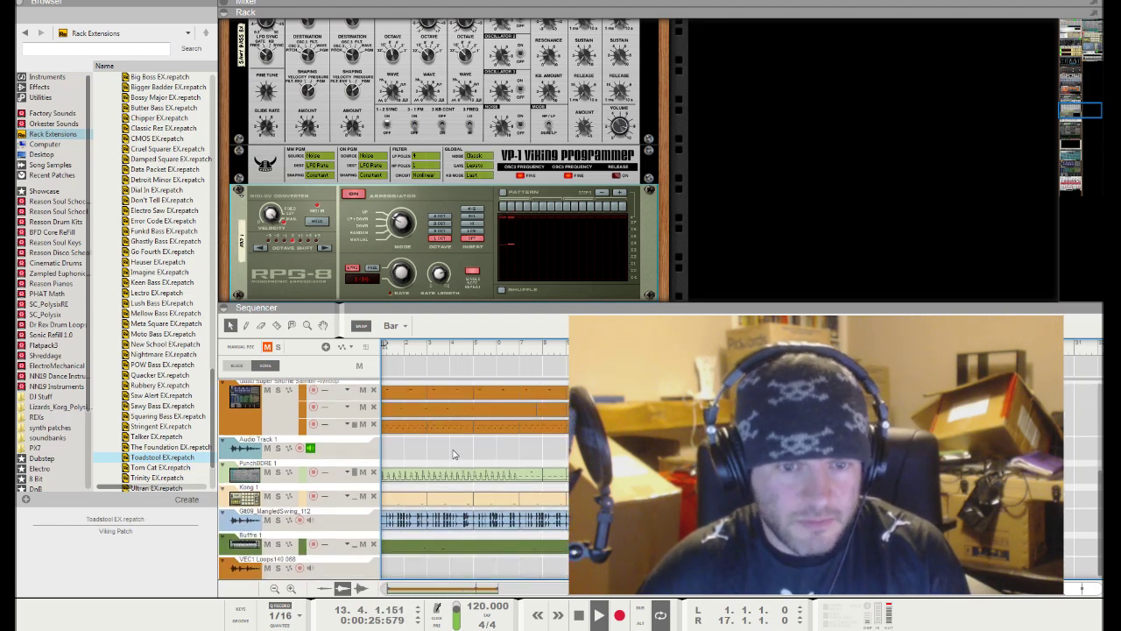
Step: Switch off the RPG-8 arpeggiator and make the Sawy Bass EX track the keyboard input target
{"action": "scroll", "coordinate": [311, 420], "scroll_direction": "up", "scroll_amount": 3}
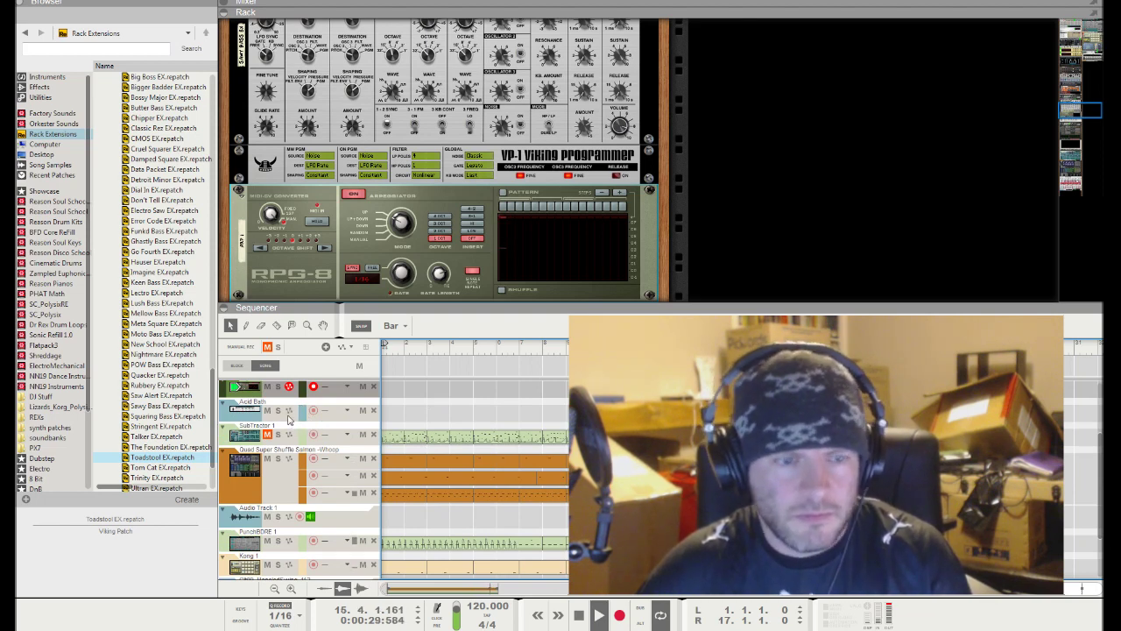
{"action": "left_click", "coordinate": [346, 242]}
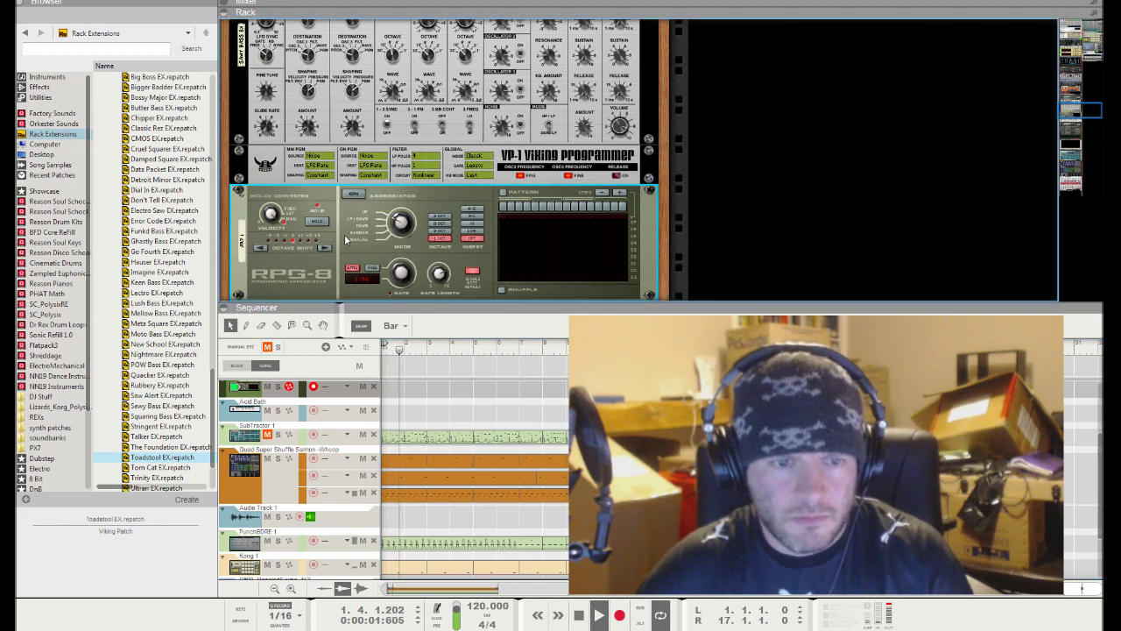
{"action": "left_click", "coordinate": [254, 411]}
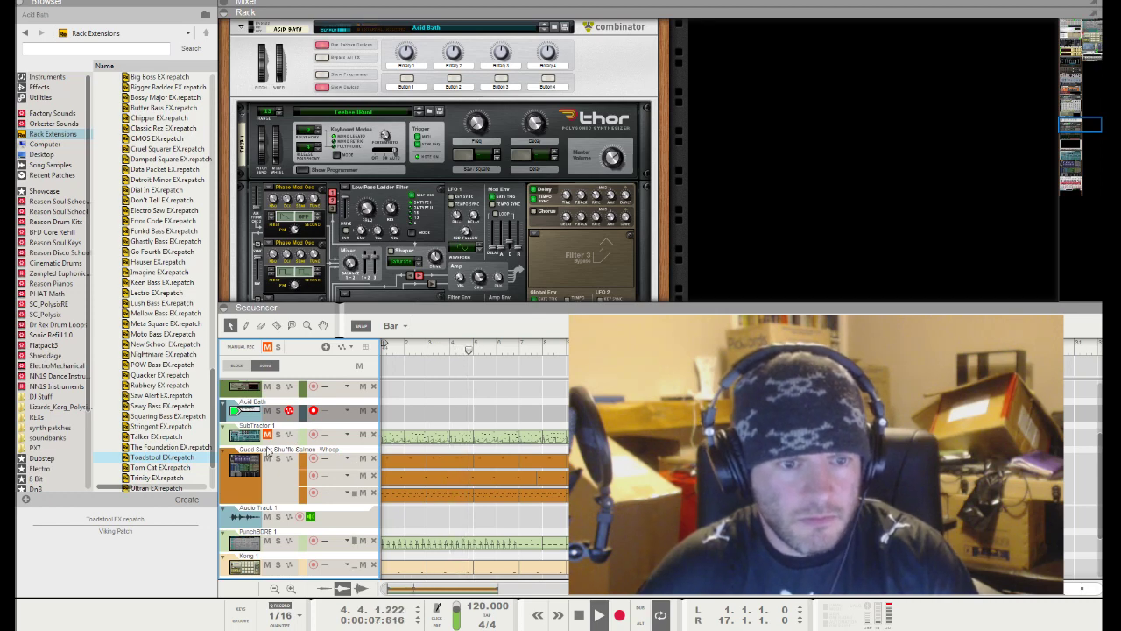
{"action": "scroll", "coordinate": [273, 444], "scroll_direction": "up", "scroll_amount": 3}
{"action": "left_click", "coordinate": [245, 459]}
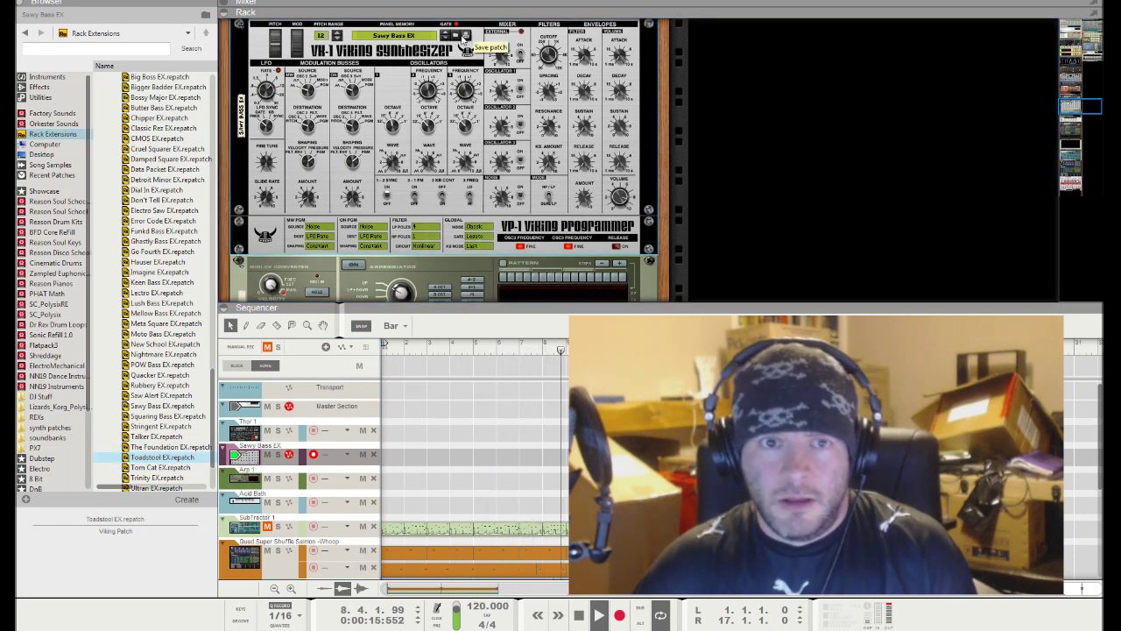
Step: Try the Quacker EX and Rubbery EX patches on the VK-1 Viking synth
{"action": "left_click", "coordinate": [557, 70]}
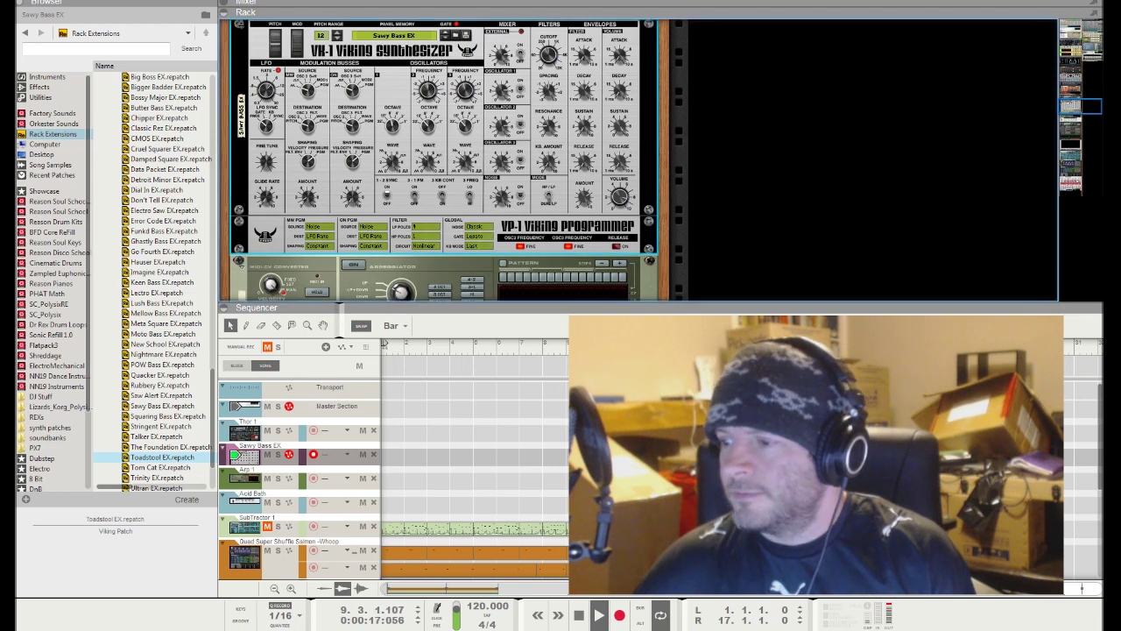
{"action": "left_click", "coordinate": [462, 35]}
{"action": "left_click", "coordinate": [161, 375]}
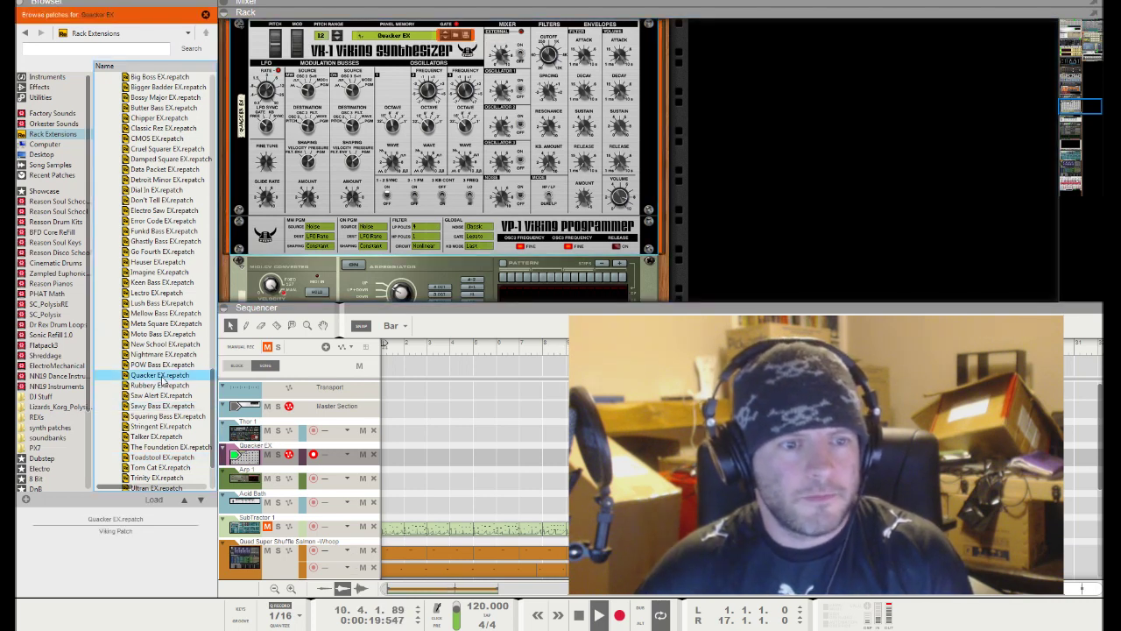
{"action": "left_click", "coordinate": [160, 385]}
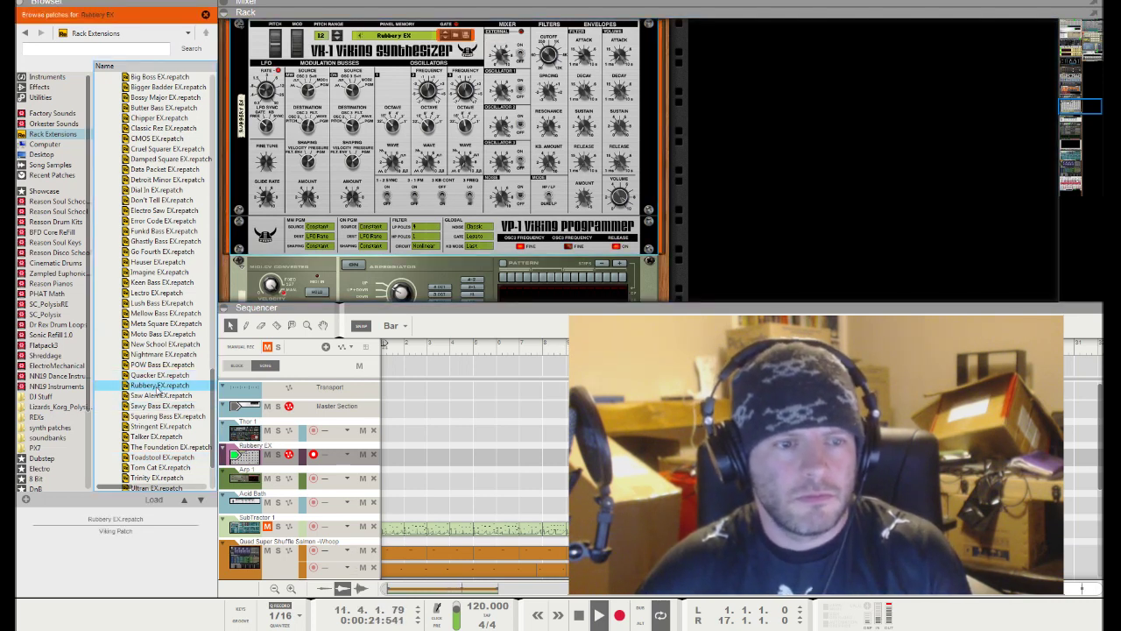
Step: Replace the VK-1 Viking with a Synapse Antidote synth by loading the Aggressive SC patch from the Antidote Bass folder
{"action": "scroll", "coordinate": [167, 276], "scroll_direction": "up", "scroll_amount": 6}
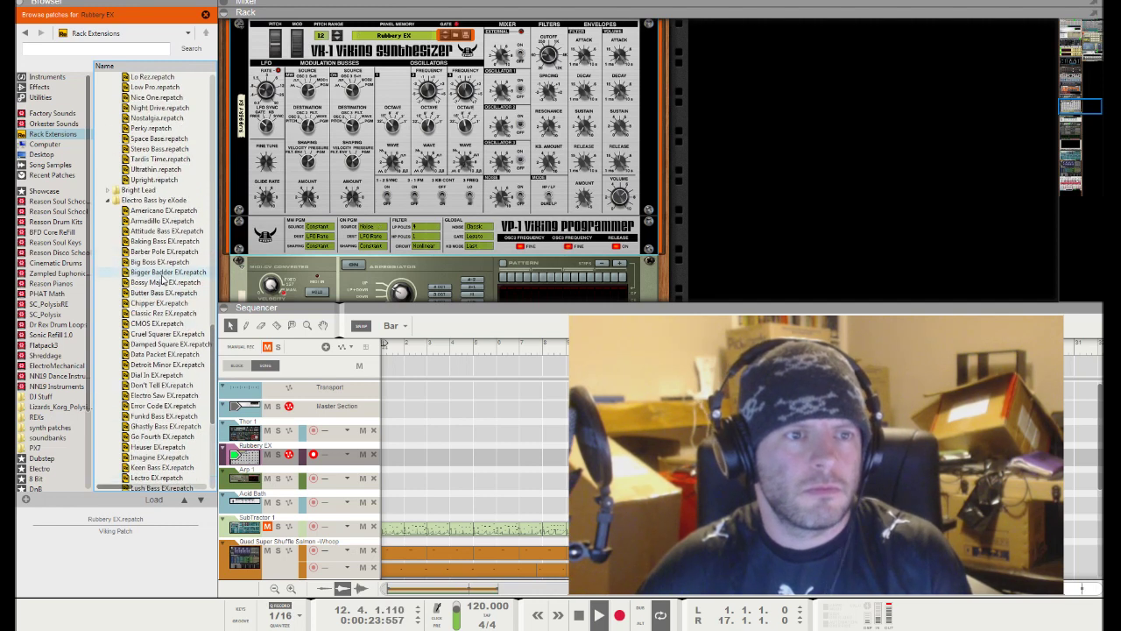
{"action": "left_click", "coordinate": [106, 201]}
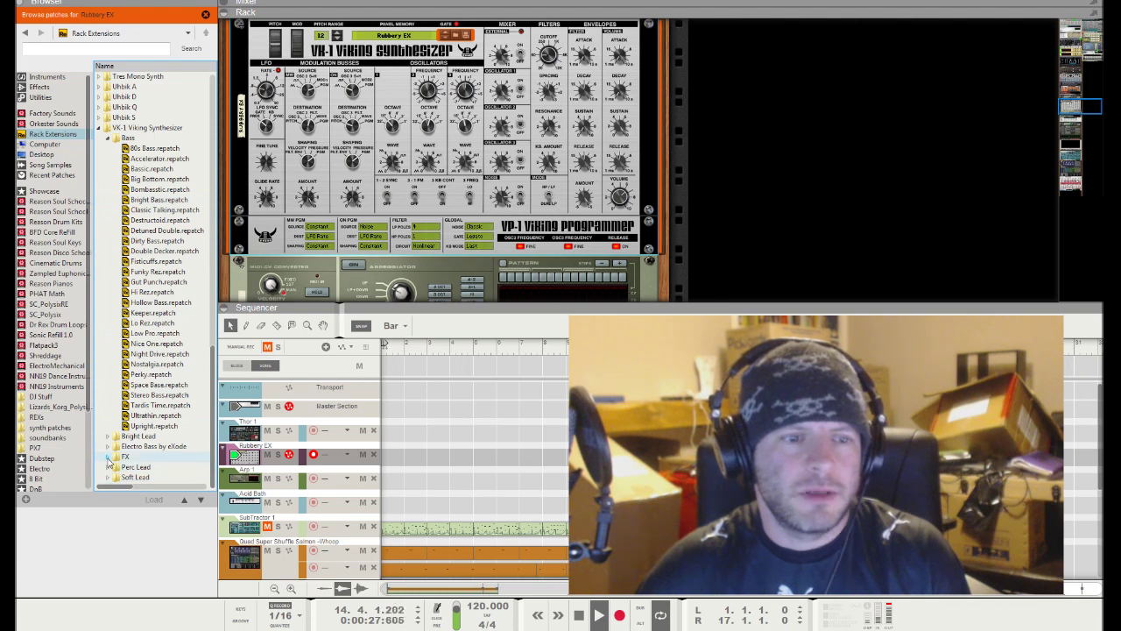
{"action": "scroll", "coordinate": [122, 335], "scroll_direction": "up", "scroll_amount": 7}
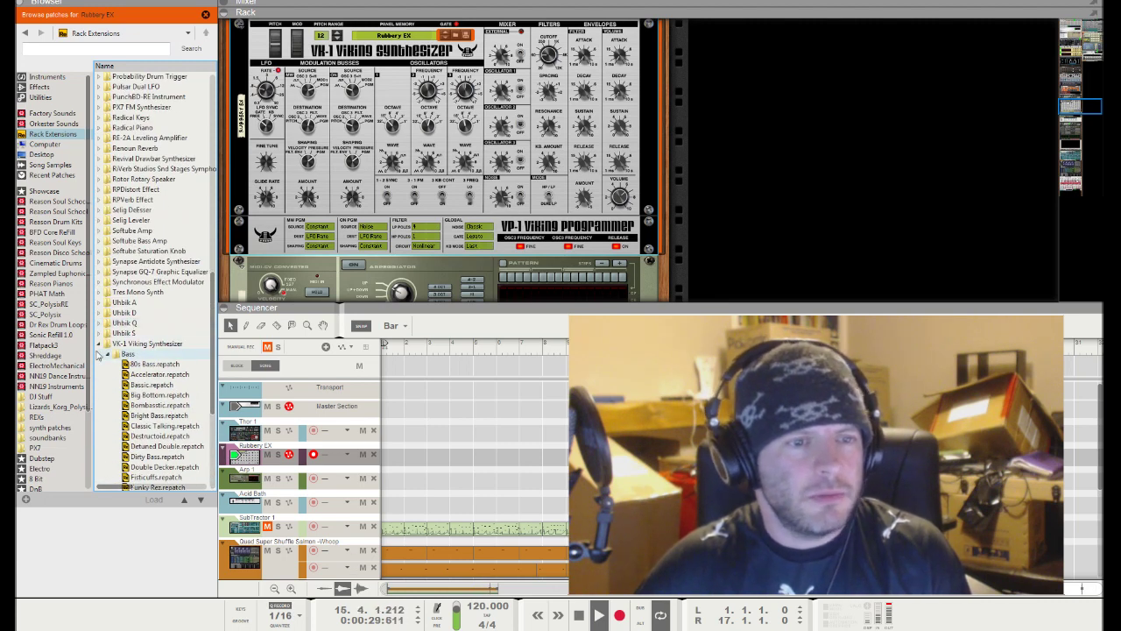
{"action": "left_click", "coordinate": [99, 345]}
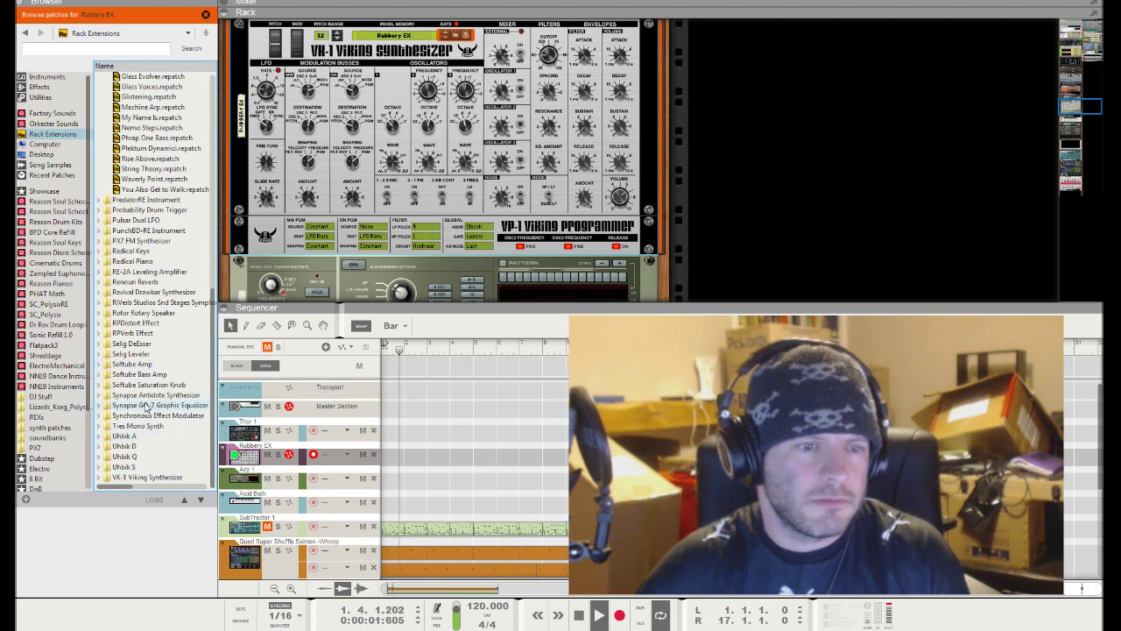
{"action": "double_click", "coordinate": [131, 395]}
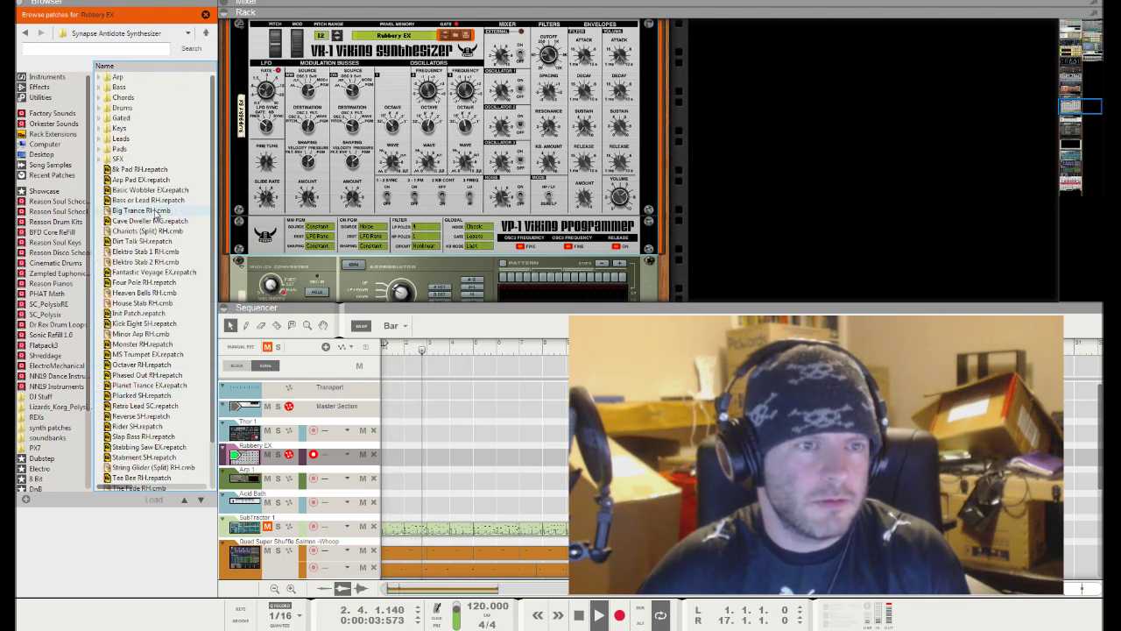
{"action": "scroll", "coordinate": [166, 374], "scroll_direction": "down", "scroll_amount": 2}
{"action": "scroll", "coordinate": [169, 377], "scroll_direction": "up", "scroll_amount": 2}
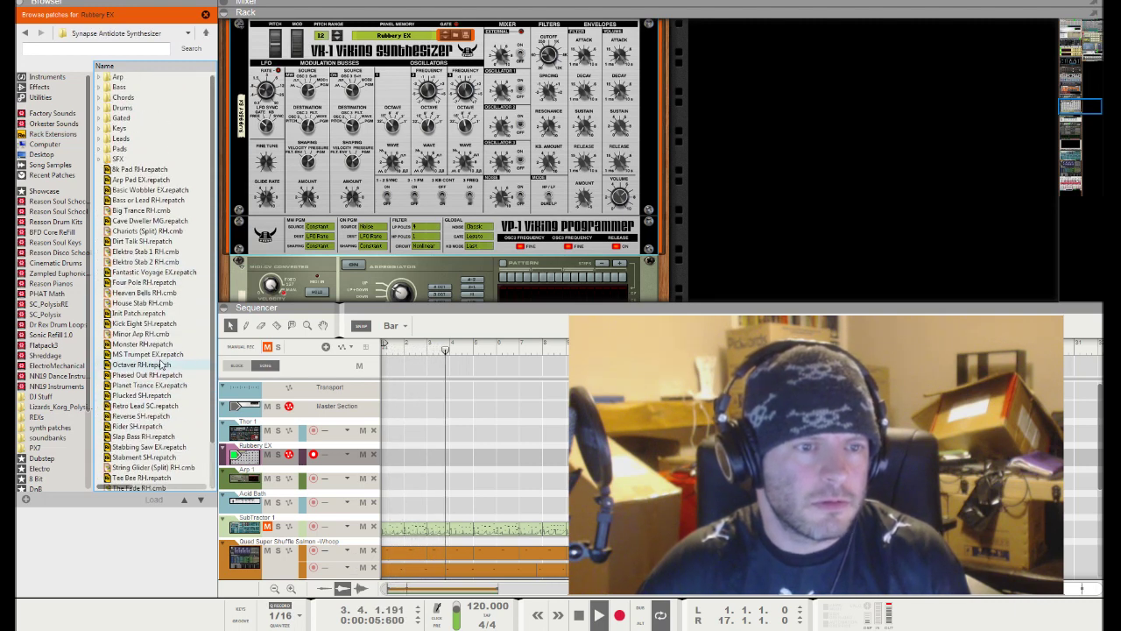
{"action": "left_click", "coordinate": [98, 87]}
{"action": "left_click", "coordinate": [138, 98]}
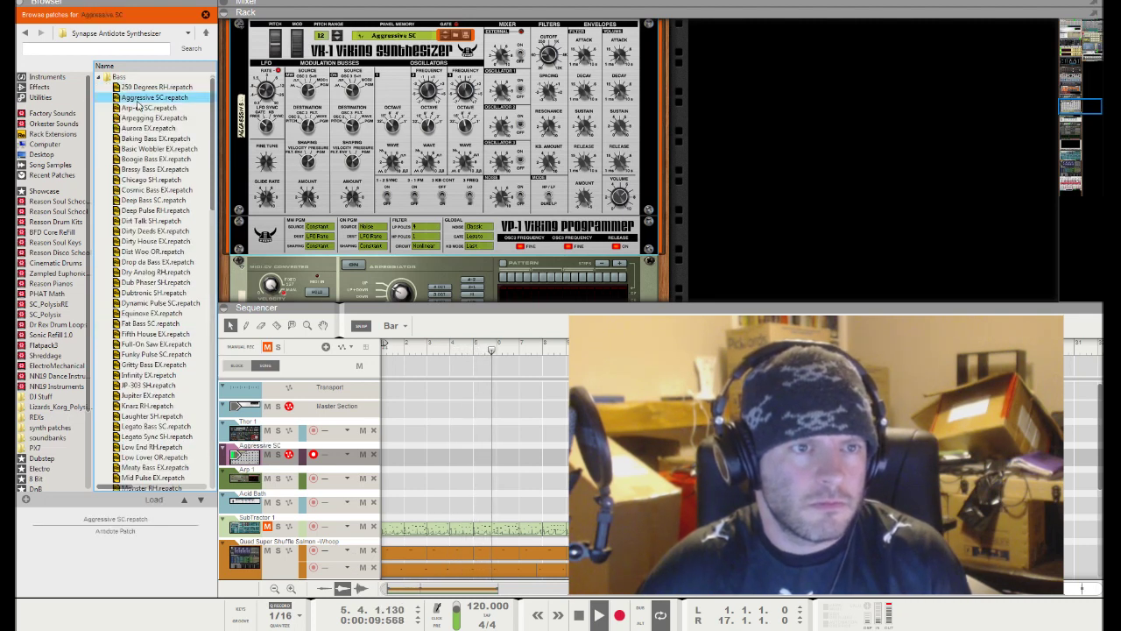
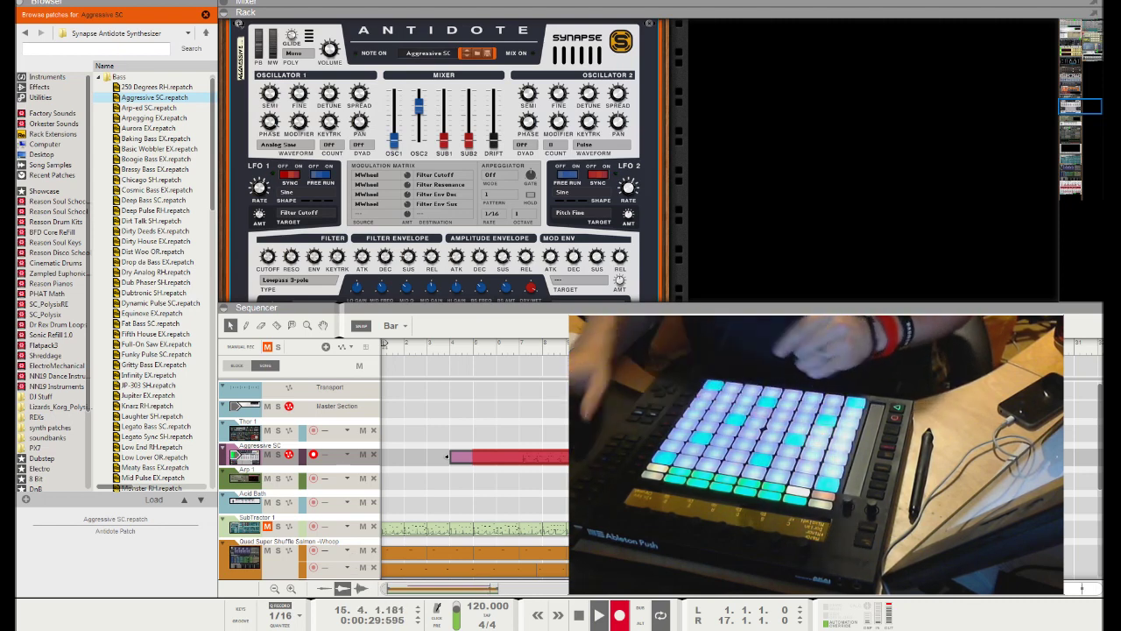
Step: Trim the recorded clip on the Aggressive SC track to four bars and repeat it across bars 1 to 17
{"action": "left_click", "coordinate": [521, 350]}
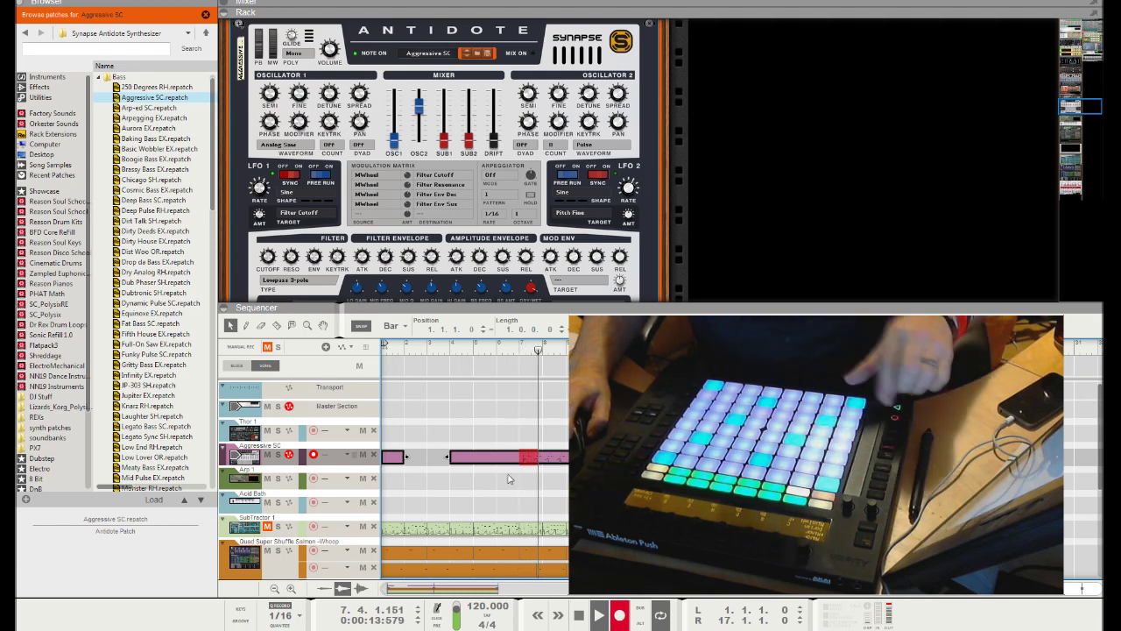
{"action": "left_click", "coordinate": [451, 455]}
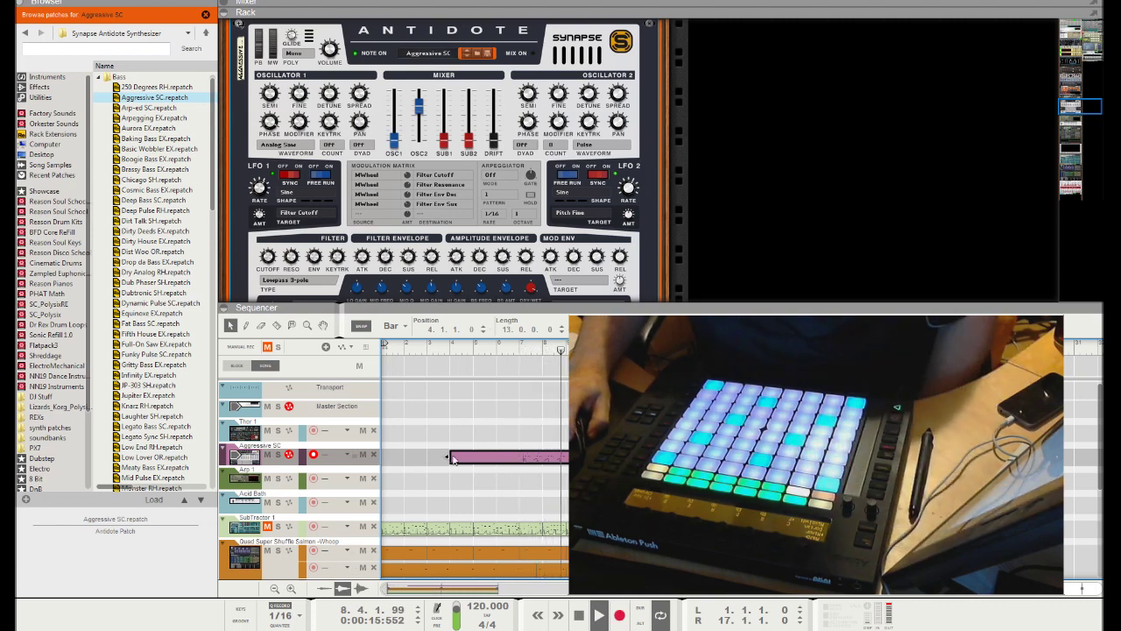
{"action": "left_click_drag", "start_coordinate": [449, 455], "coordinate": [497, 455]}
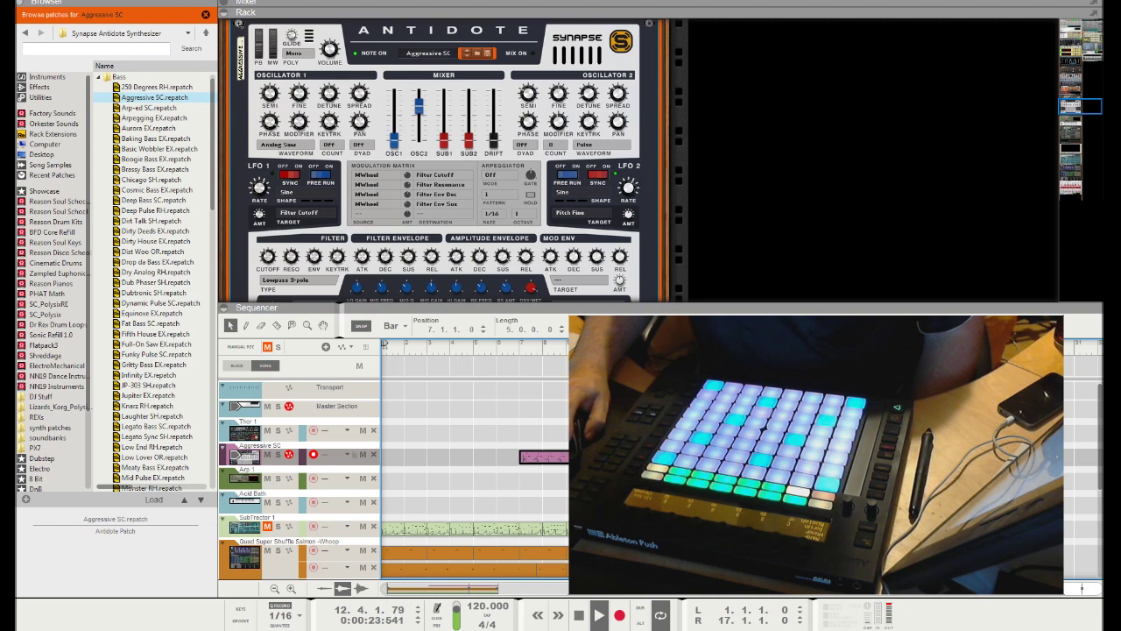
{"action": "left_click_drag", "start_coordinate": [543, 456], "coordinate": [609, 457]}
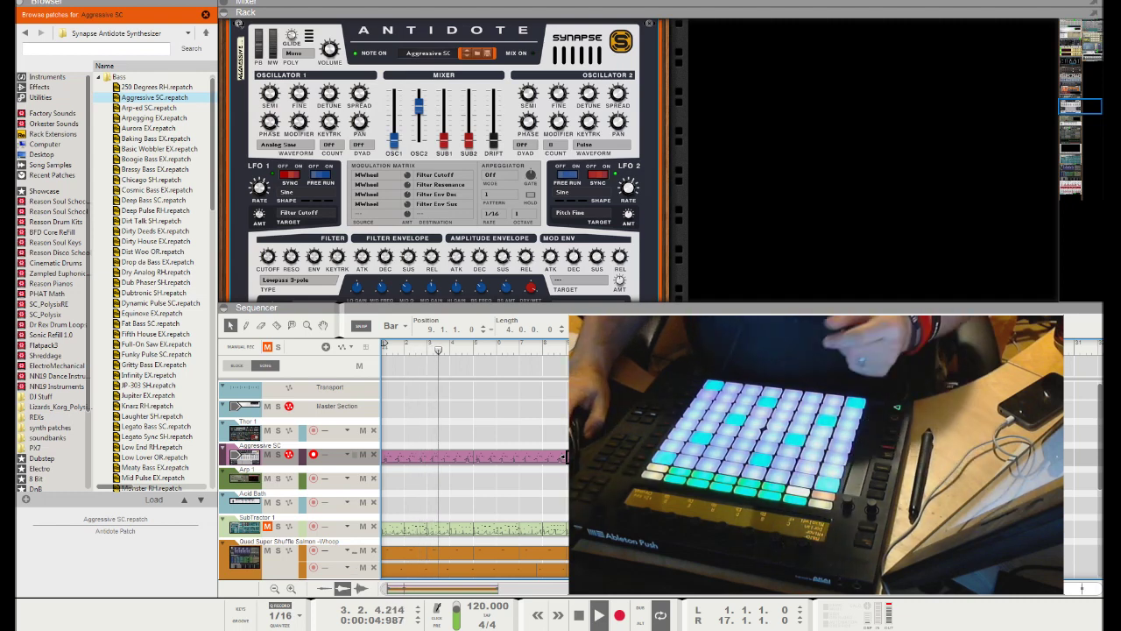
Step: Add a second Antidote synth to the rack with the Acid Square EX patch from the Antidote Arp folder
{"action": "scroll", "coordinate": [519, 552], "scroll_direction": "down", "scroll_amount": 3}
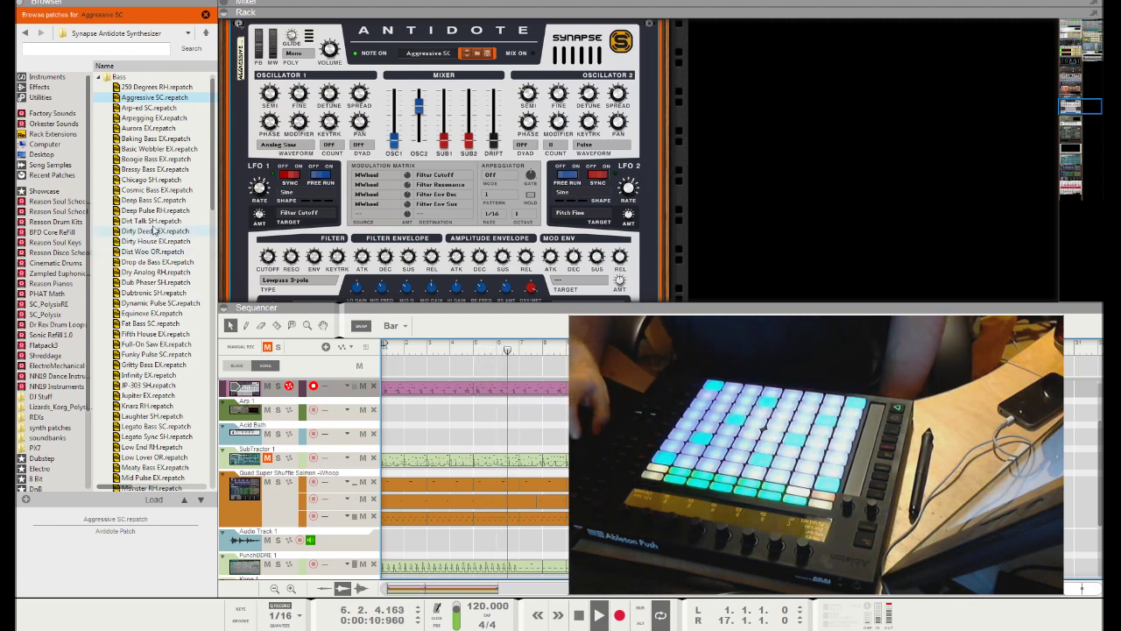
{"action": "left_click", "coordinate": [99, 77]}
{"action": "scroll", "coordinate": [111, 138], "scroll_direction": "up", "scroll_amount": 1}
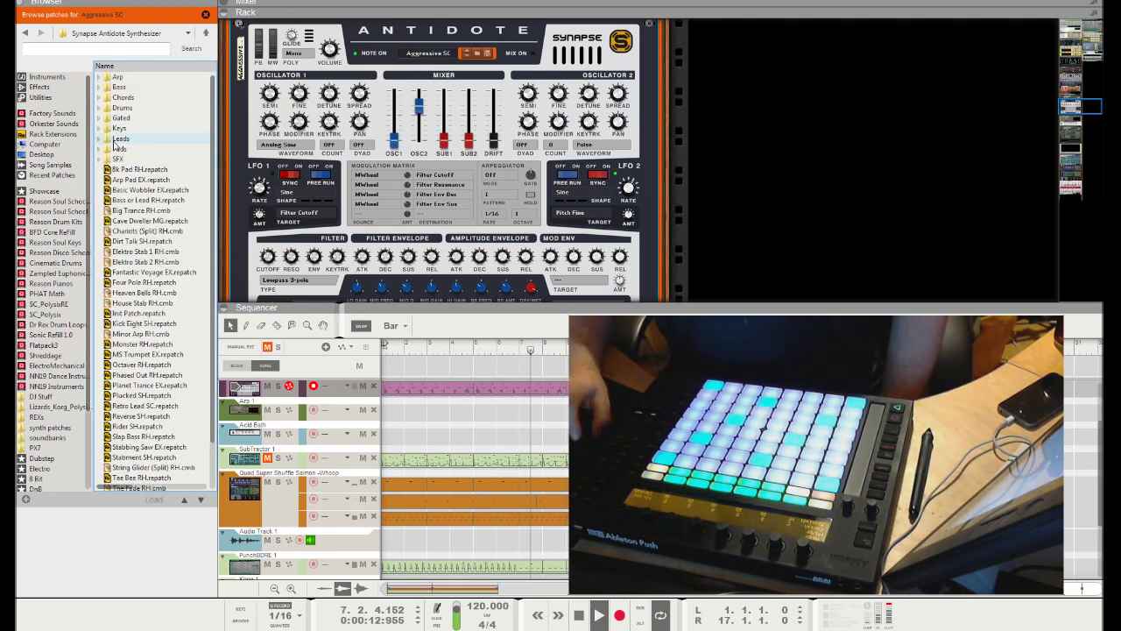
{"action": "left_click", "coordinate": [99, 77]}
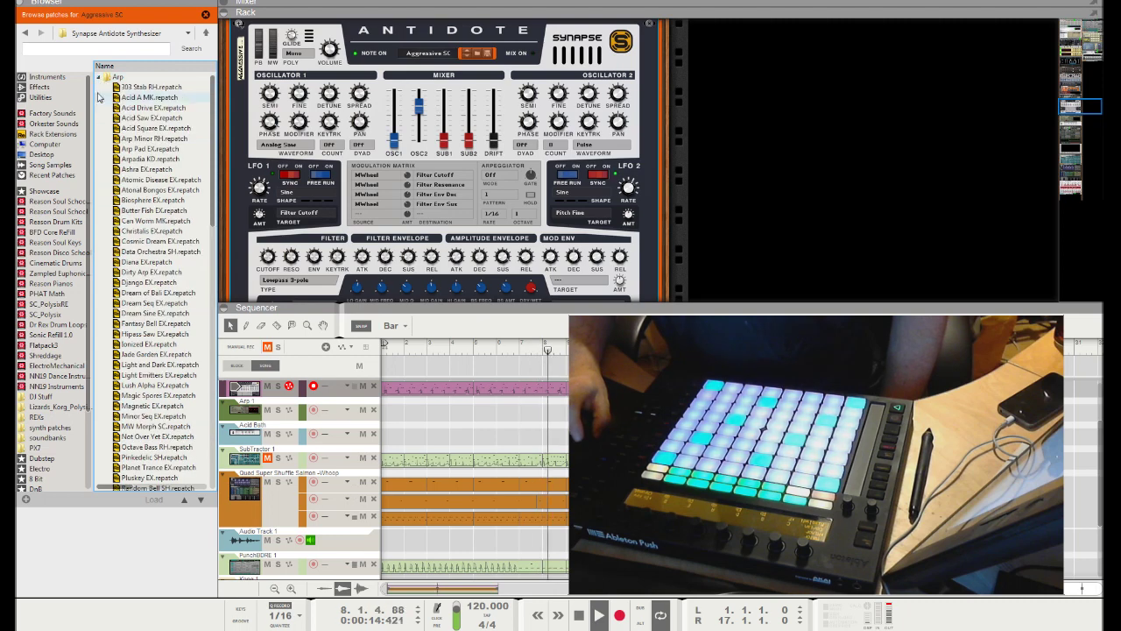
{"action": "left_click", "coordinate": [138, 139]}
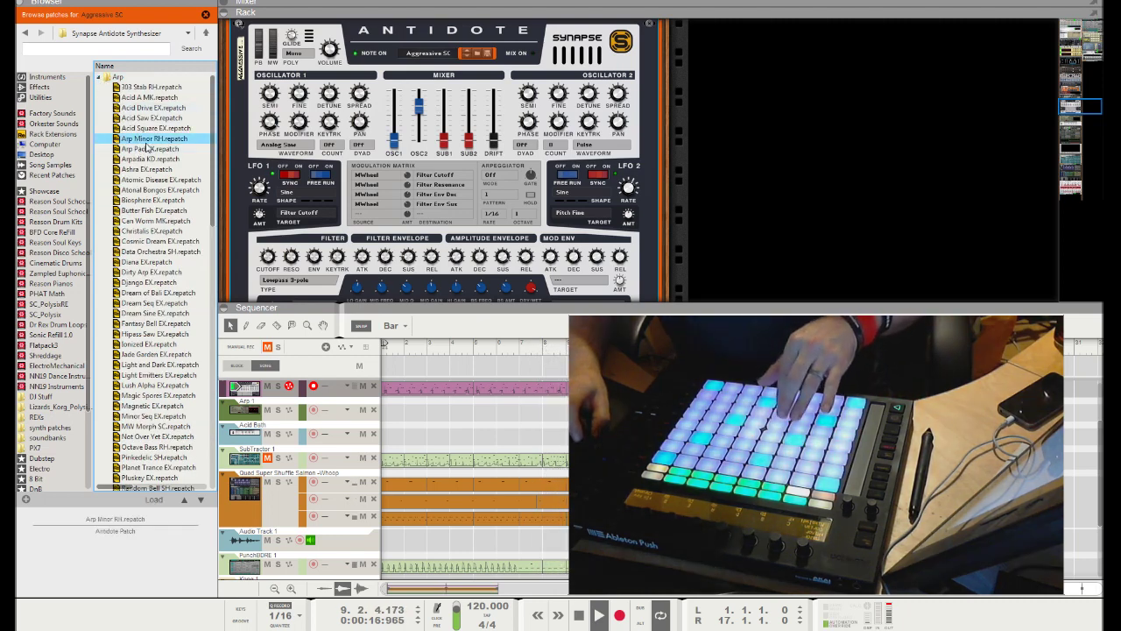
{"action": "left_click", "coordinate": [693, 164]}
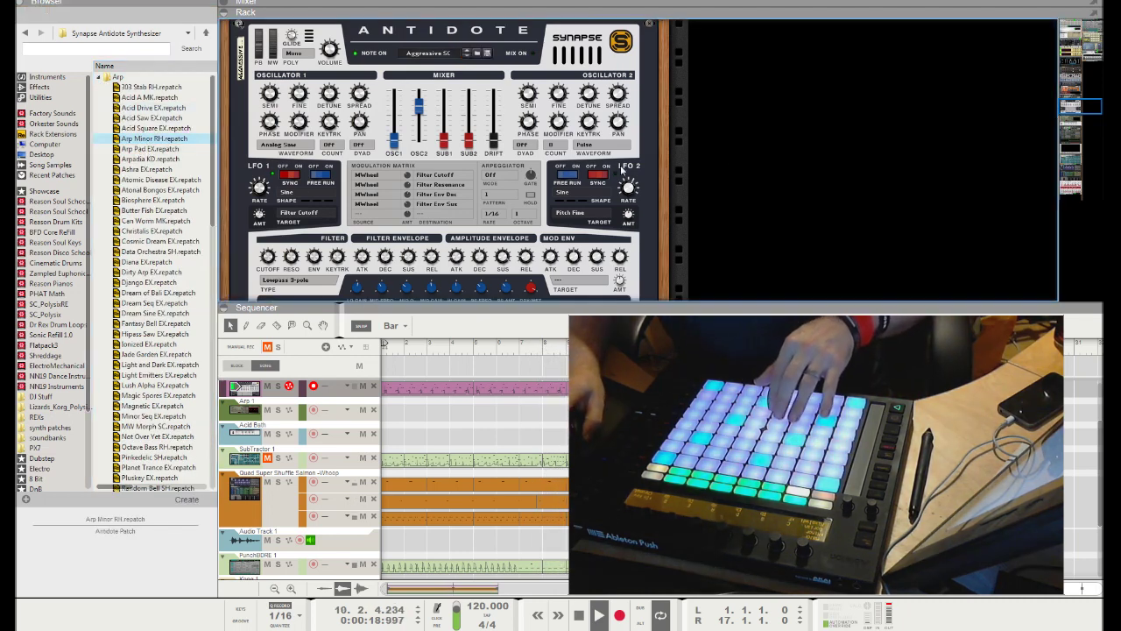
{"action": "double_click", "coordinate": [140, 128]}
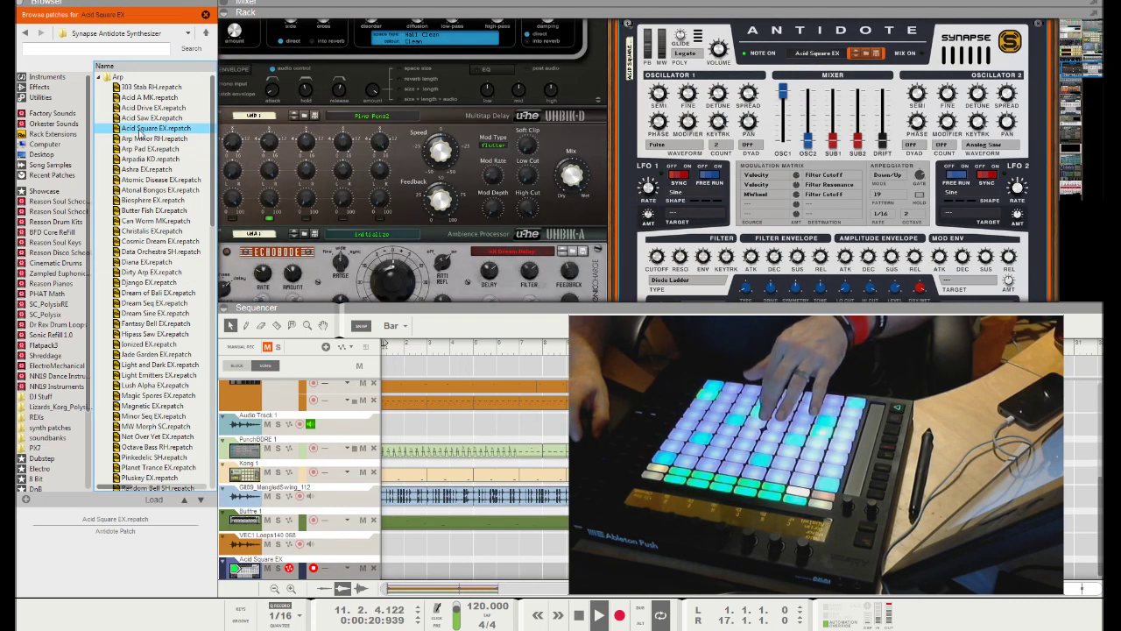
Step: Try the Ashra EX, Cosmic Dream EX, Dirty Arp EX and Light Emitters EX patches, settling on Ionized EX for the new Antidote
{"action": "left_click", "coordinate": [133, 169]}
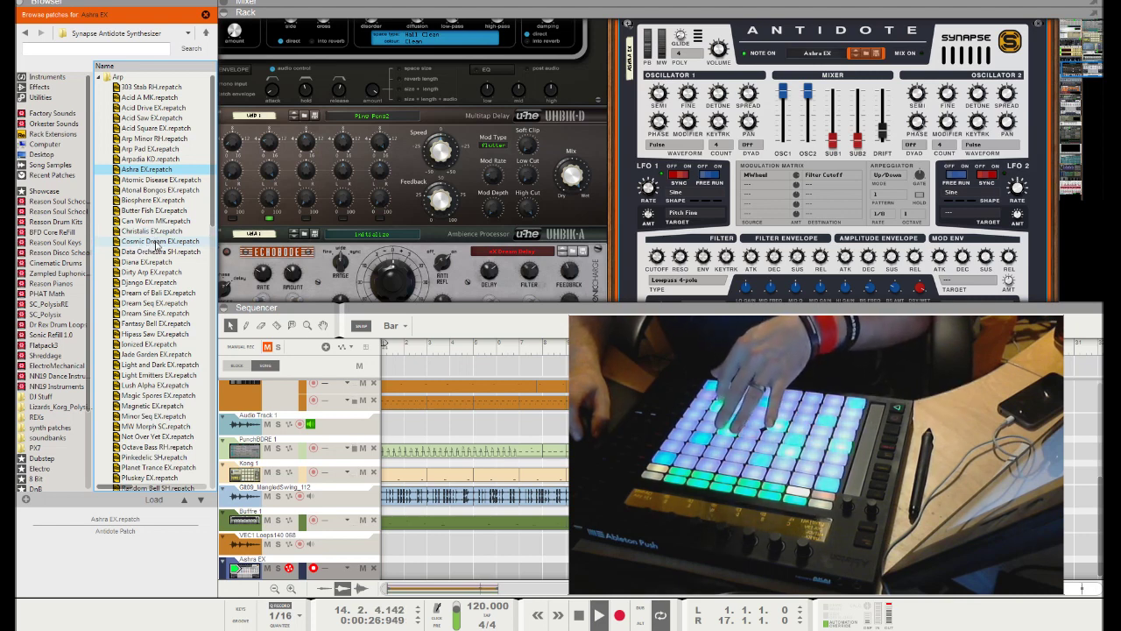
{"action": "left_click", "coordinate": [156, 242]}
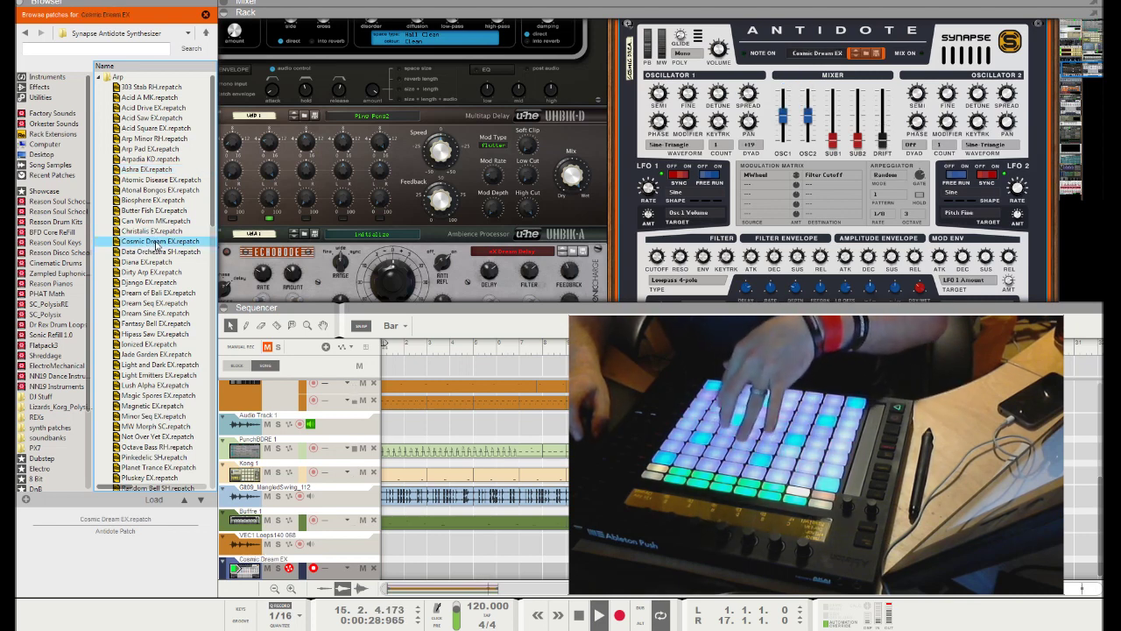
{"action": "left_click", "coordinate": [145, 271]}
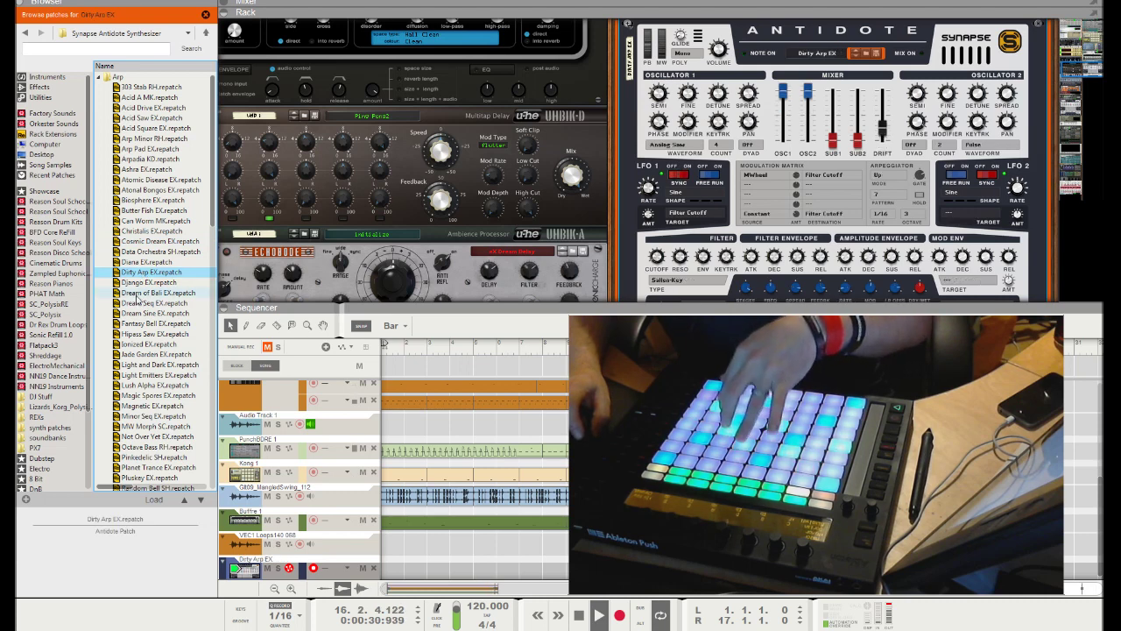
{"action": "left_click", "coordinate": [126, 346]}
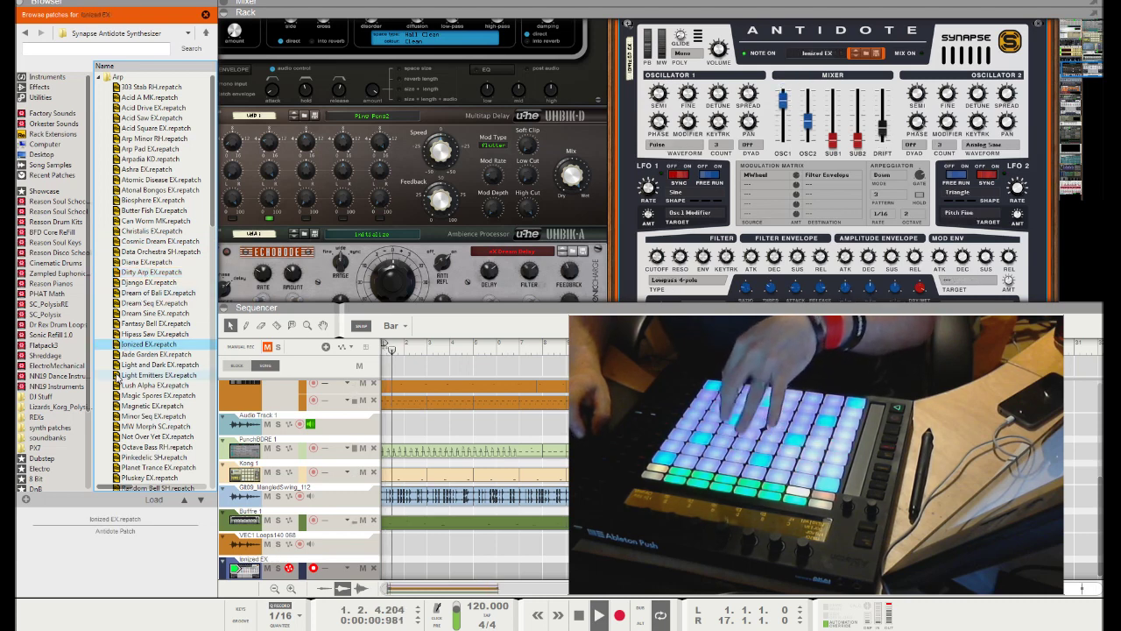
{"action": "left_click", "coordinate": [123, 375]}
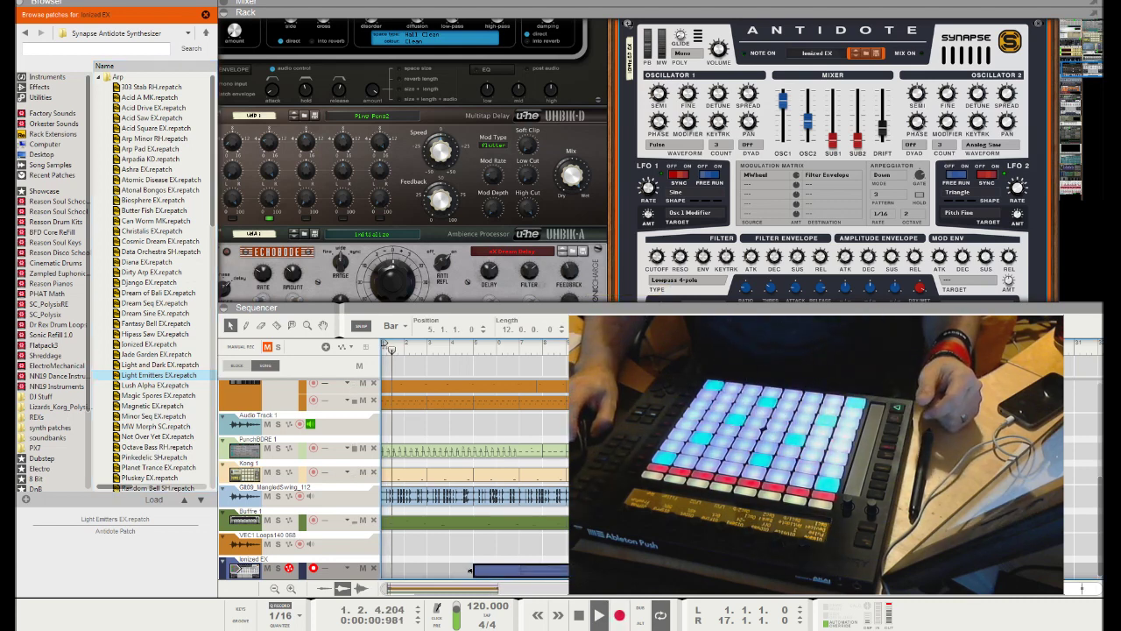
Step: Fill bars 1 to 17 of the Ionized EX track with eight-bar copies of the recorded clip and maximize the sequencer
{"action": "left_click_drag", "start_coordinate": [529, 578], "coordinate": [395, 578]}
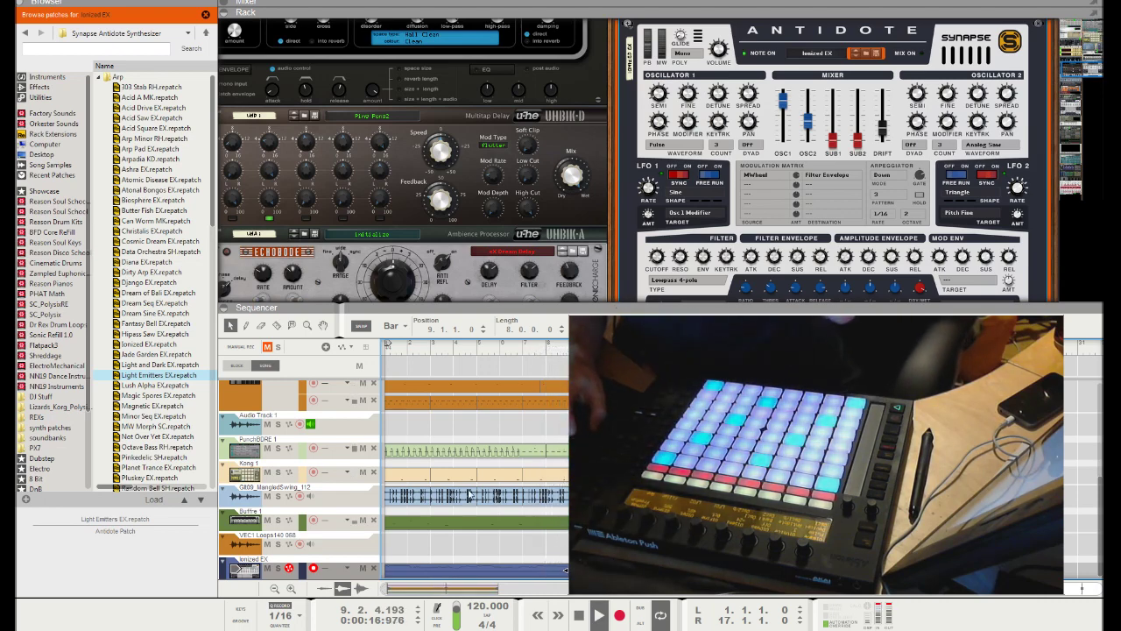
{"action": "key", "text": "F5"}
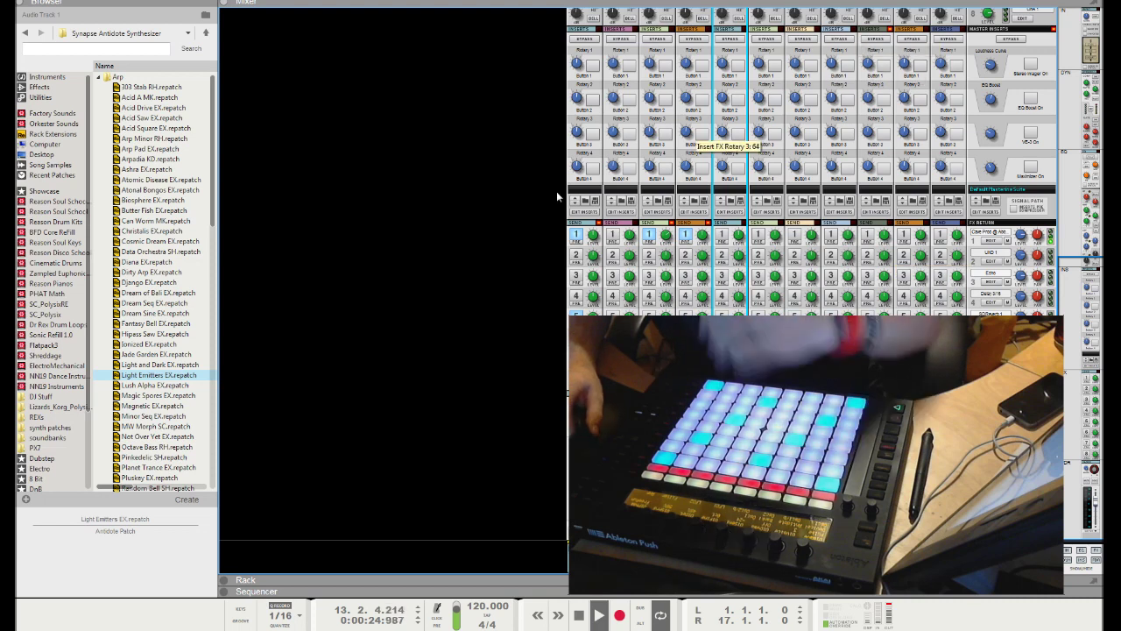
{"action": "key", "text": "F7"}
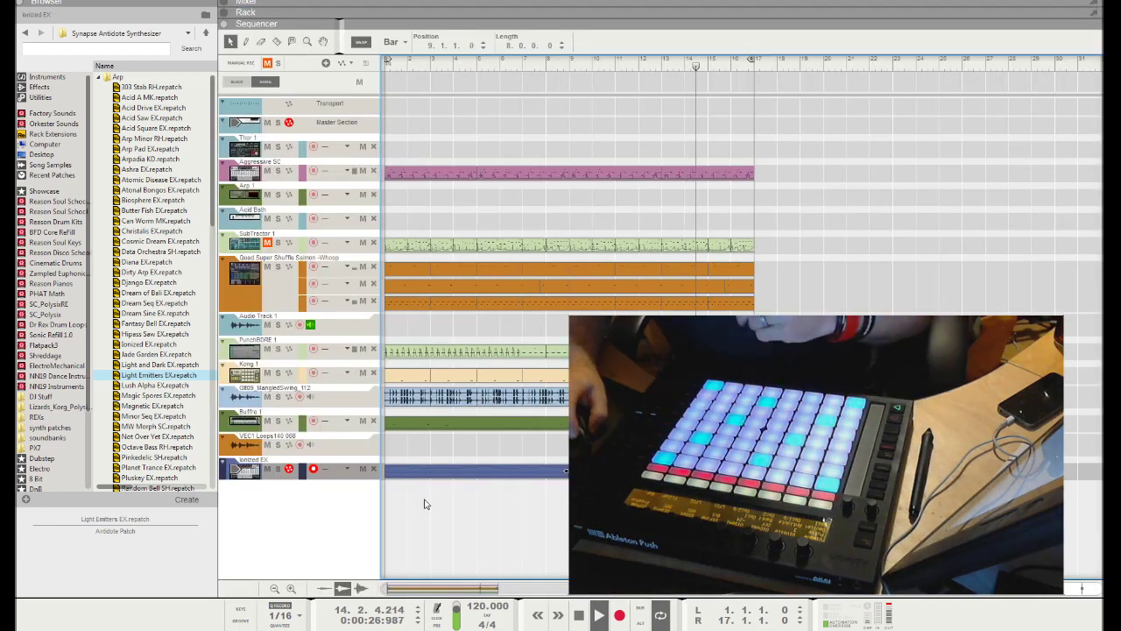
Step: Clear the track selection and open the Nightclub Bass ReFill from the Electro favorites
{"action": "left_click", "coordinate": [332, 520]}
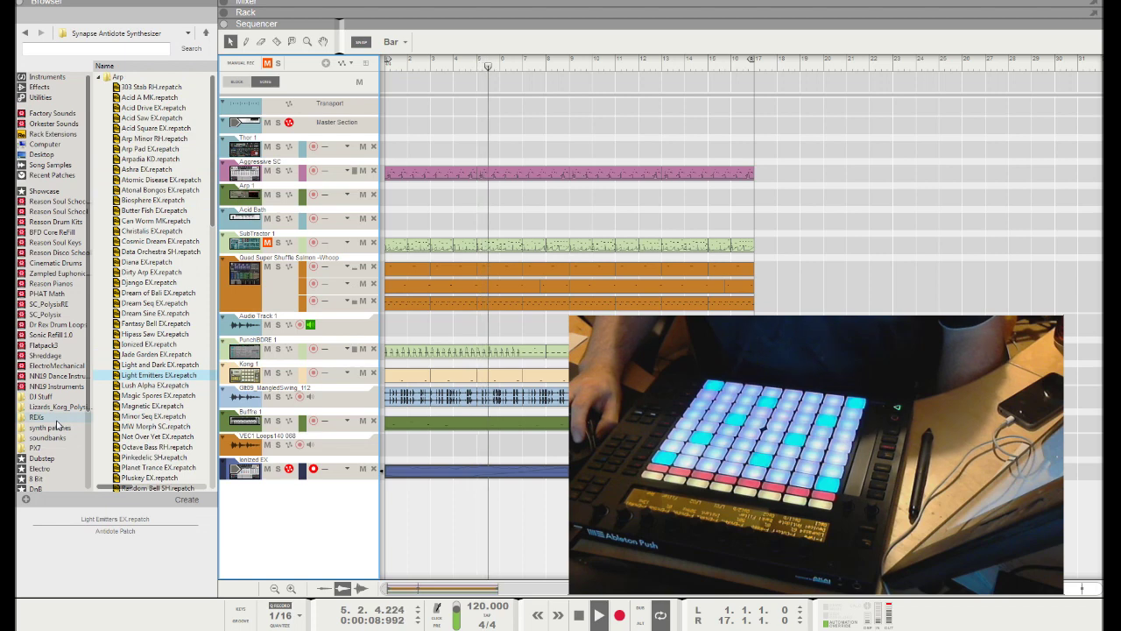
{"action": "scroll", "coordinate": [53, 427], "scroll_direction": "down", "scroll_amount": 1}
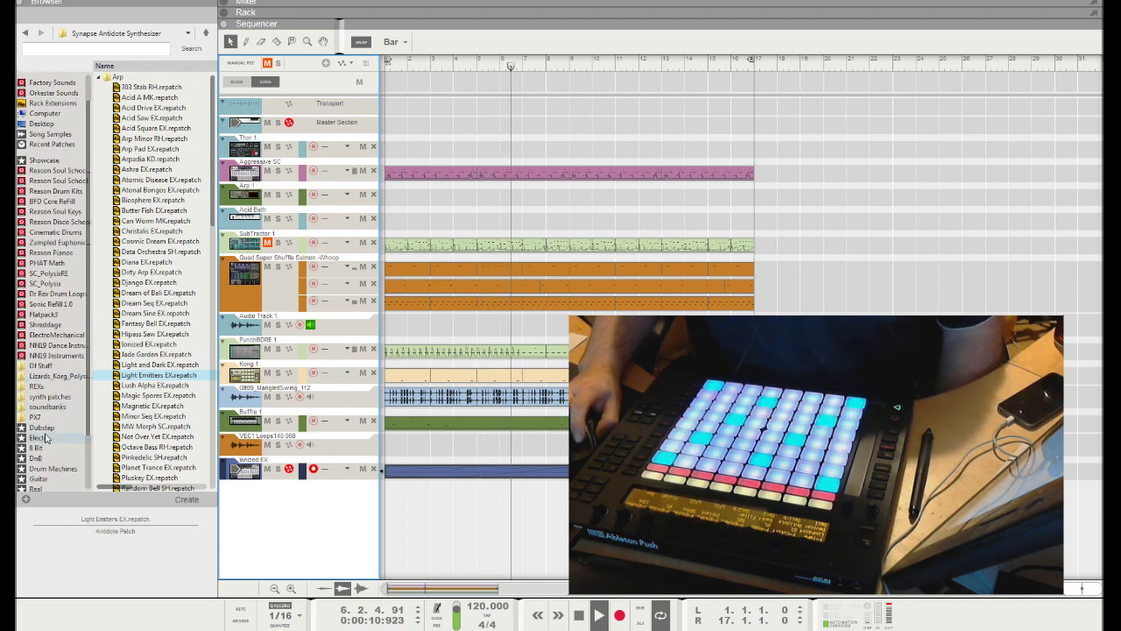
{"action": "left_click", "coordinate": [40, 437]}
{"action": "scroll", "coordinate": [136, 185], "scroll_direction": "down", "scroll_amount": 2}
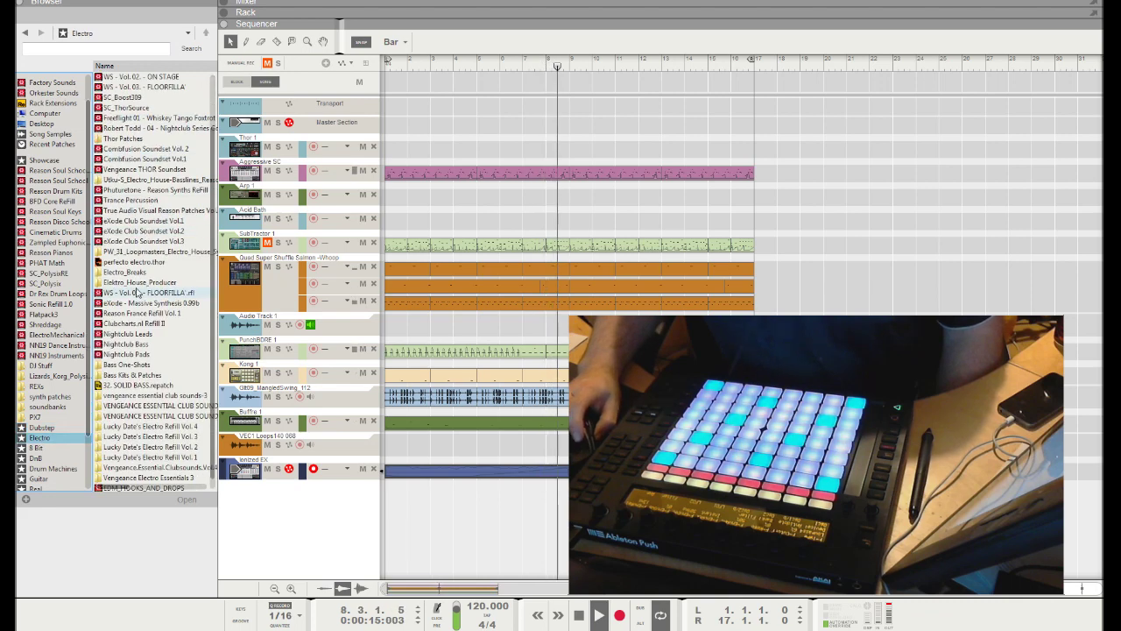
{"action": "left_click", "coordinate": [259, 520]}
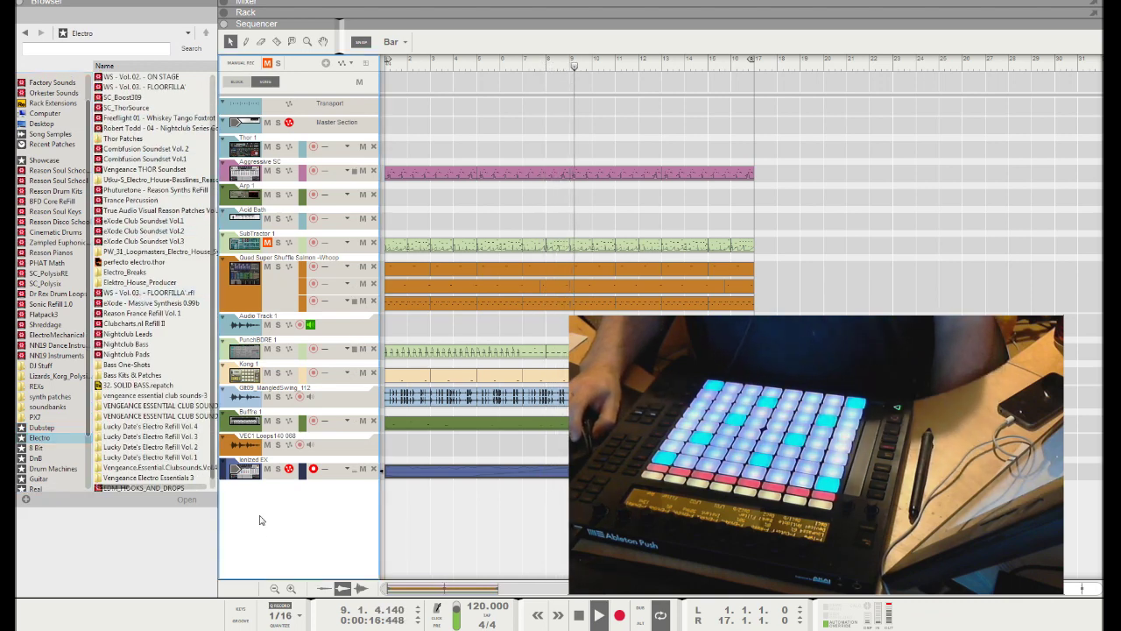
{"action": "left_click", "coordinate": [135, 345]}
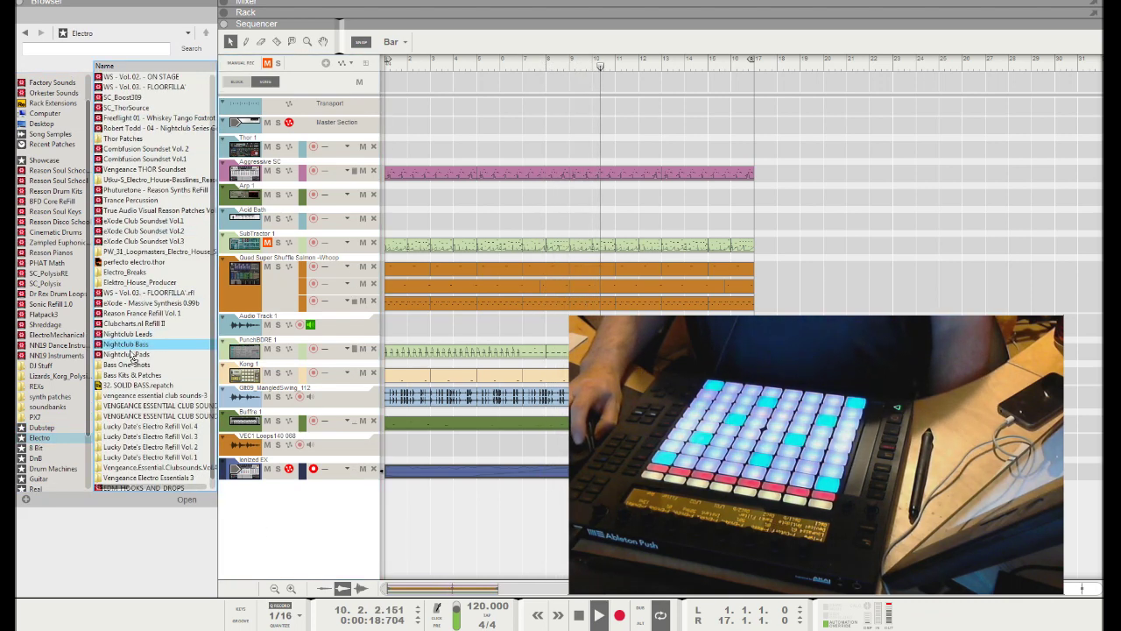
{"action": "double_click", "coordinate": [134, 345]}
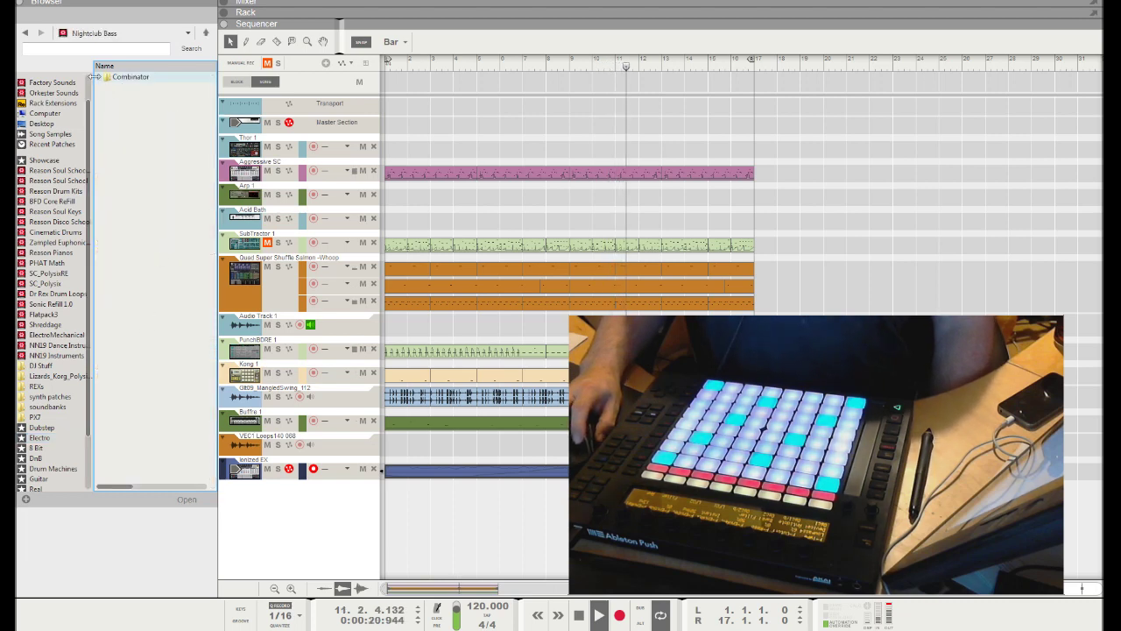
Step: Expand the Combinator folder in Nightclub Bass and create a new track with the Benny's Bass patch
{"action": "double_click", "coordinate": [128, 76]}
{"action": "left_click", "coordinate": [142, 97]}
{"action": "double_click", "coordinate": [143, 97]}
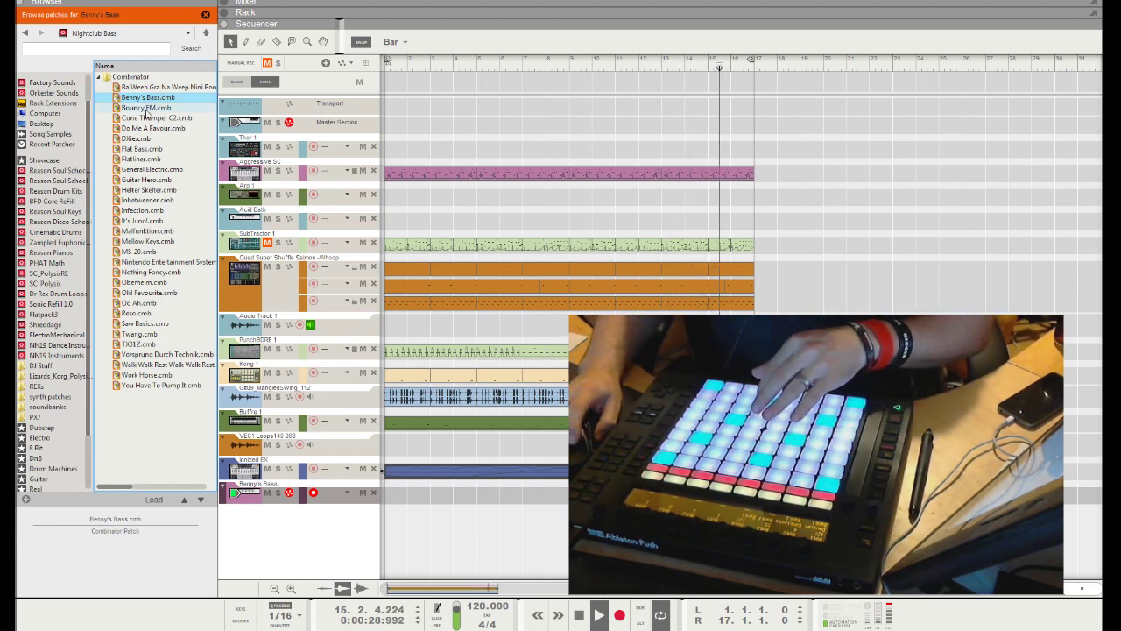
Step: Try Do Me A Favour, Flatliner, MS-20, Malfunktion and Work Horse on the bass track, then settle on the You Have To Pump It patch
{"action": "left_click", "coordinate": [155, 129]}
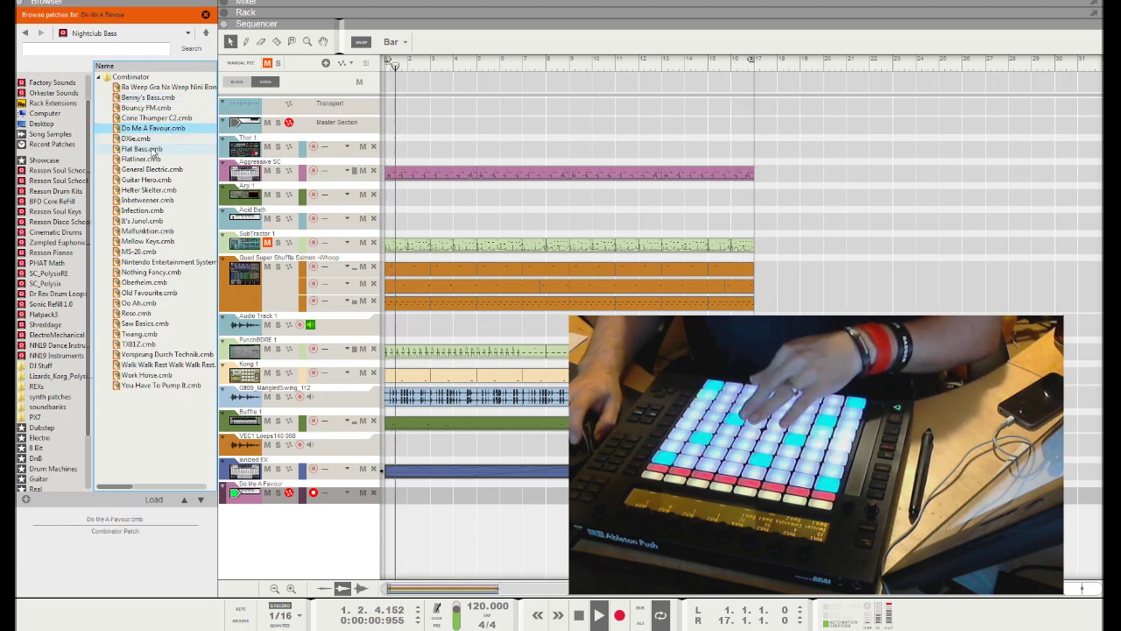
{"action": "left_click", "coordinate": [150, 169]}
{"action": "key", "text": "Up"}
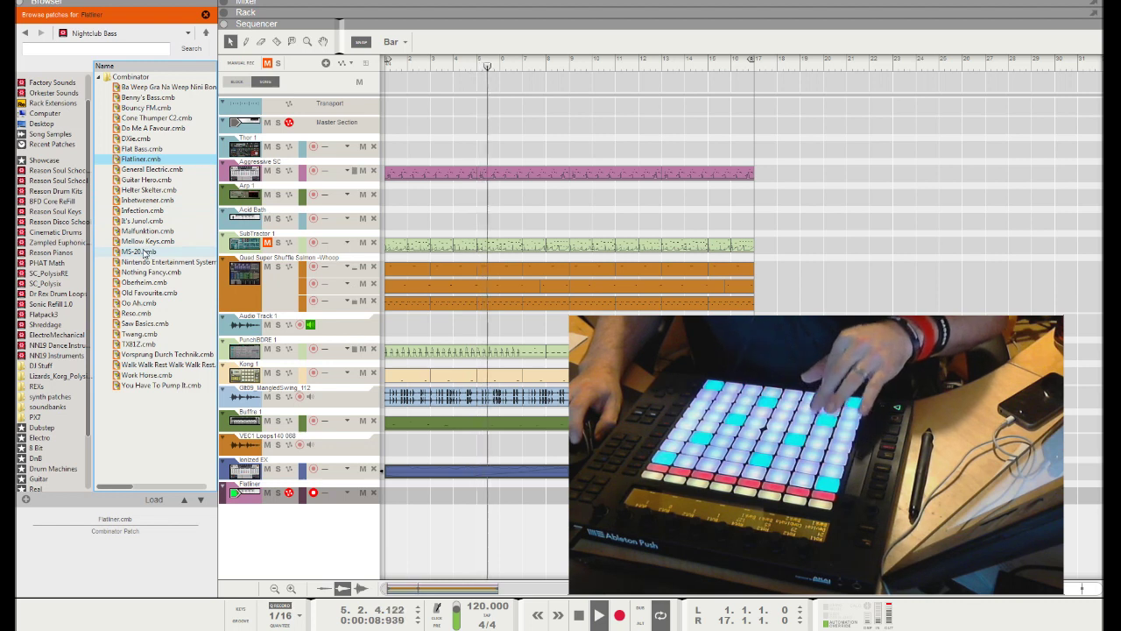
{"action": "left_click", "coordinate": [142, 252]}
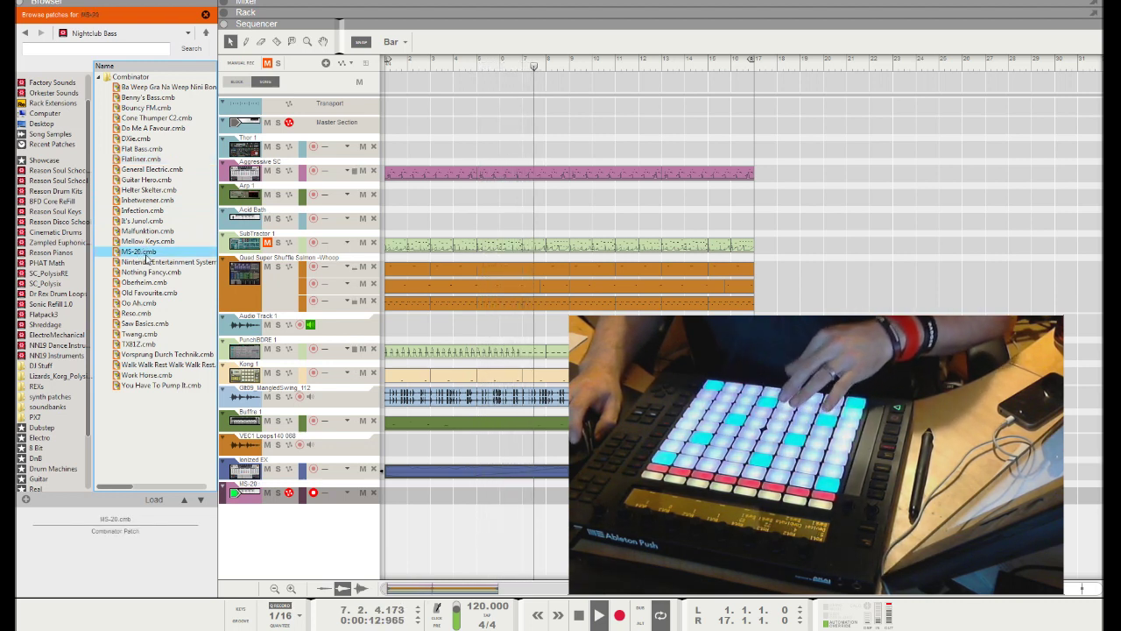
{"action": "left_click", "coordinate": [146, 231]}
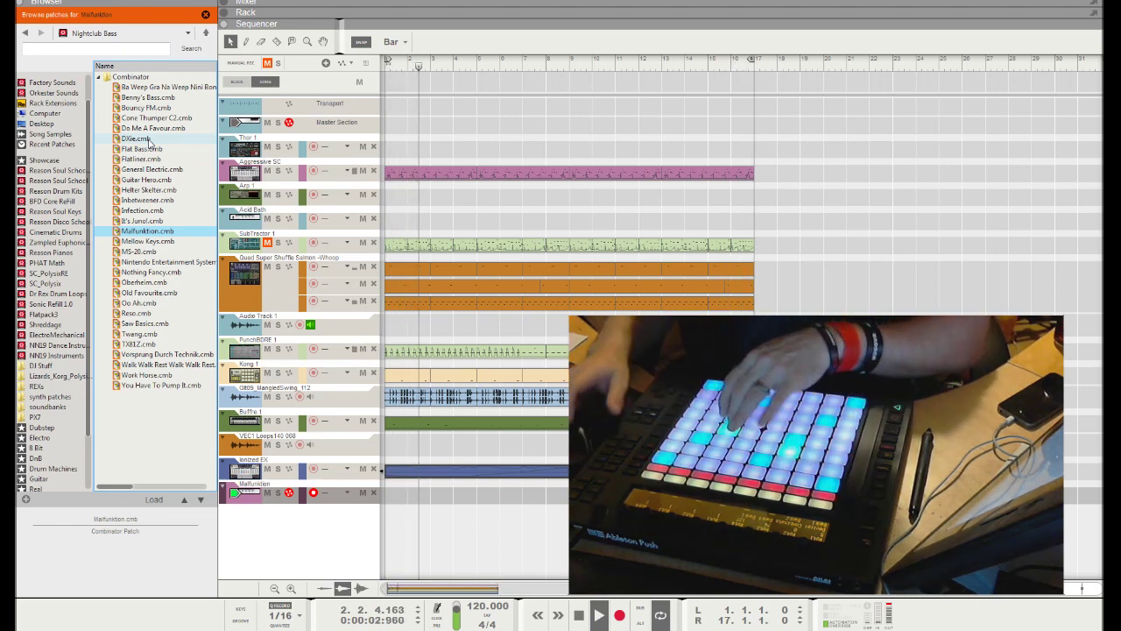
{"action": "left_click", "coordinate": [173, 376]}
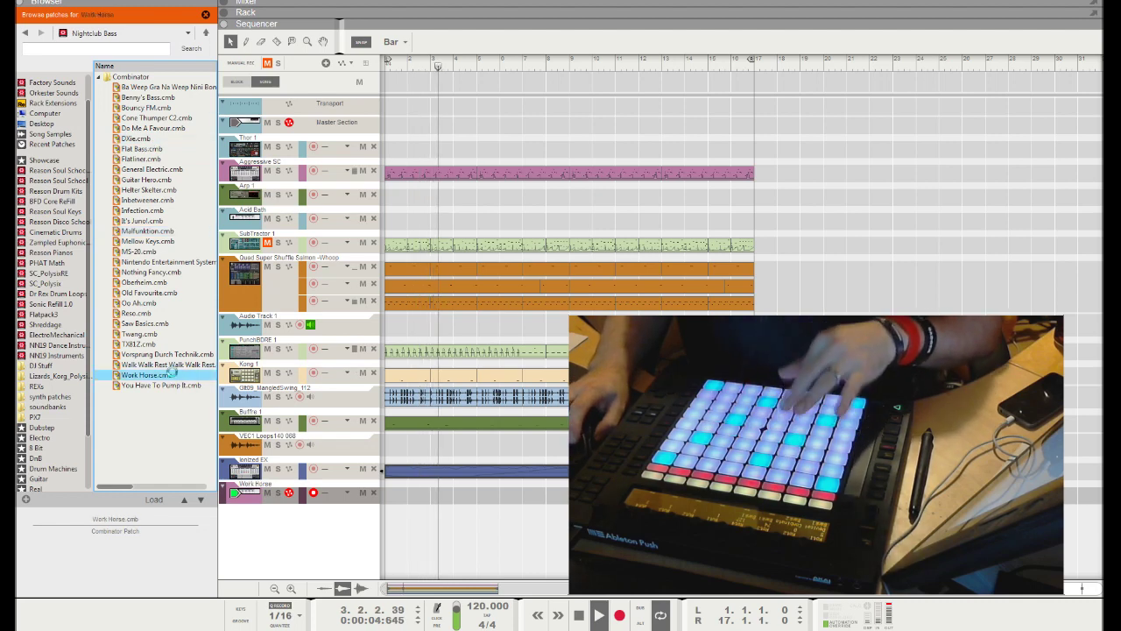
{"action": "left_click", "coordinate": [168, 385]}
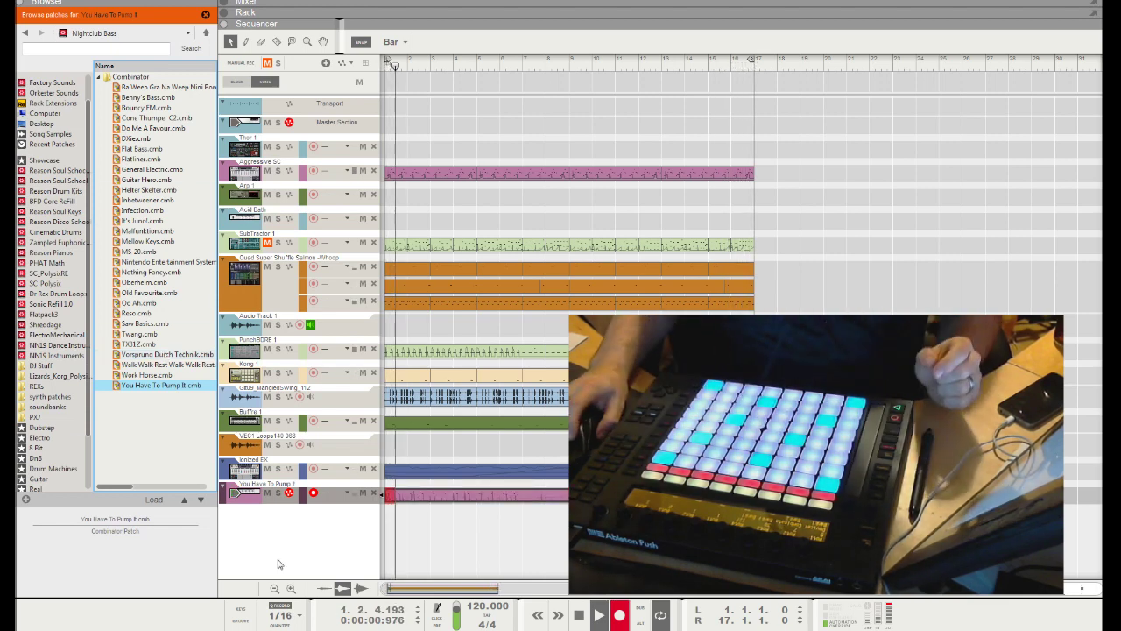
Step: End the bass recording, cut its clip to 4 bars repeated along the track, and set the song tempo to 135
{"action": "left_click", "coordinate": [613, 618]}
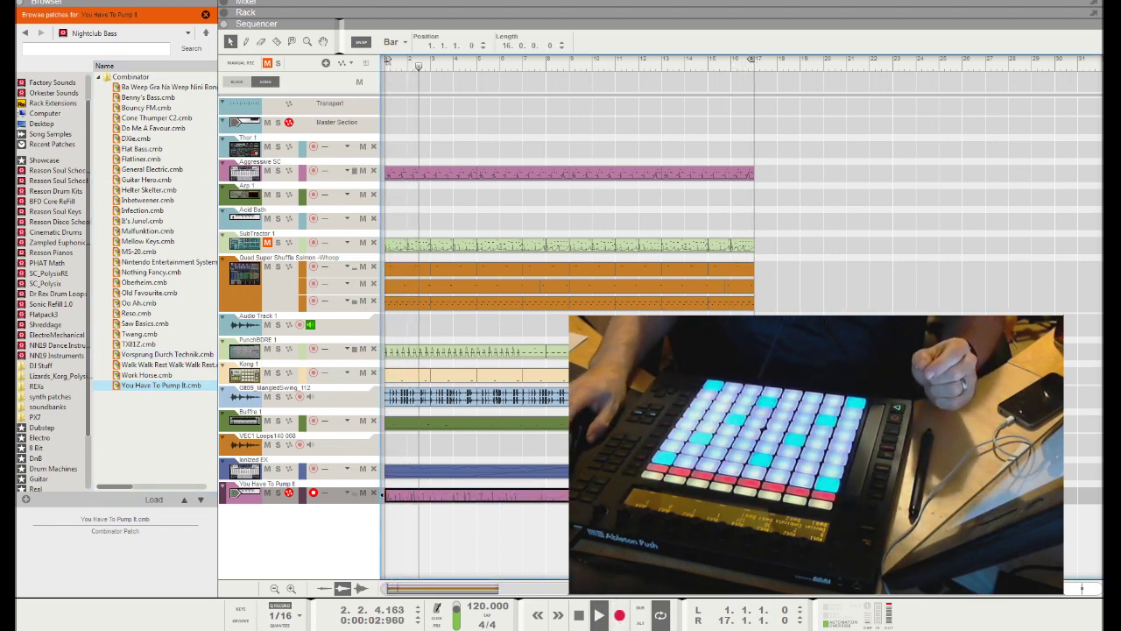
{"action": "left_click_drag", "start_coordinate": [753, 495], "coordinate": [462, 502]}
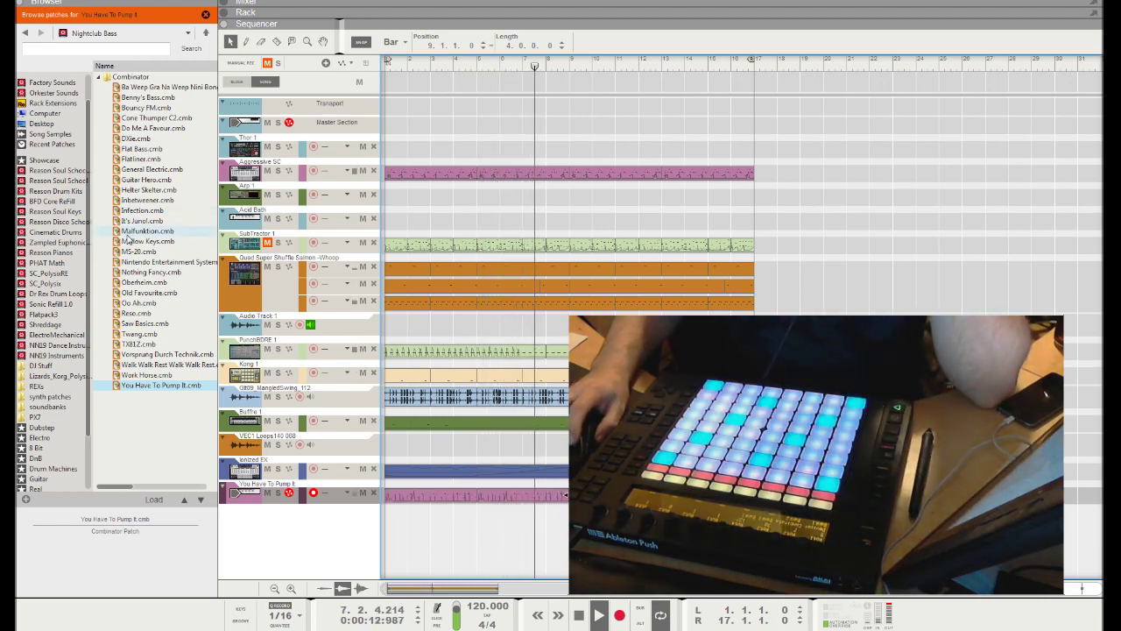
{"action": "left_click_drag", "start_coordinate": [486, 610], "coordinate": [493, 579]}
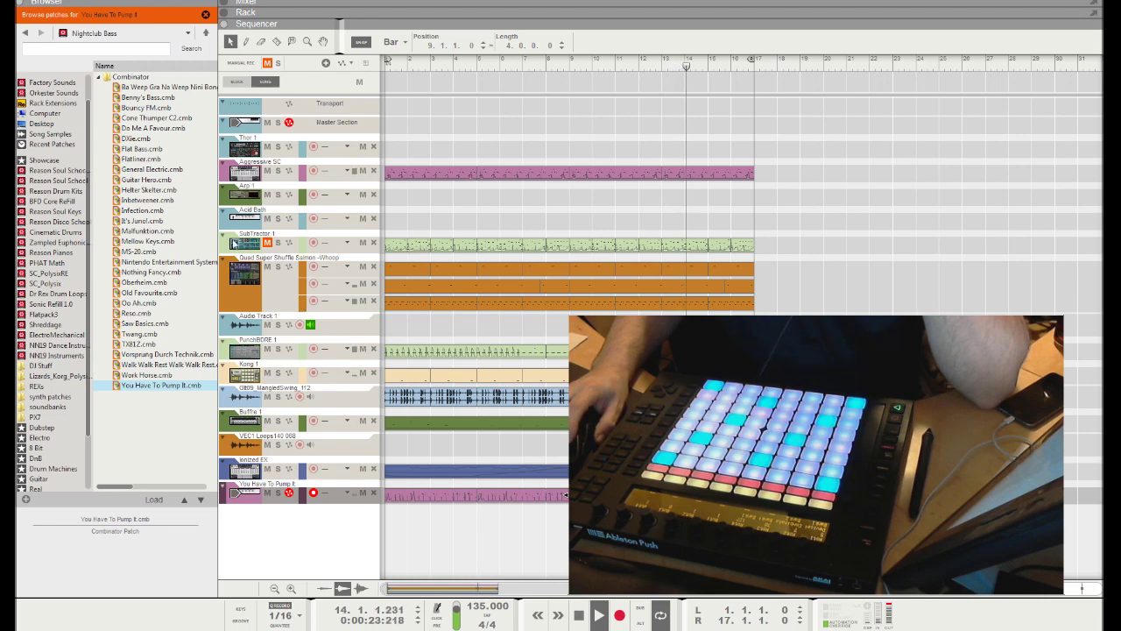
Step: Select the Arp 1 track to try its sound, then switch to the Thor 1 track
{"action": "left_click", "coordinate": [226, 193]}
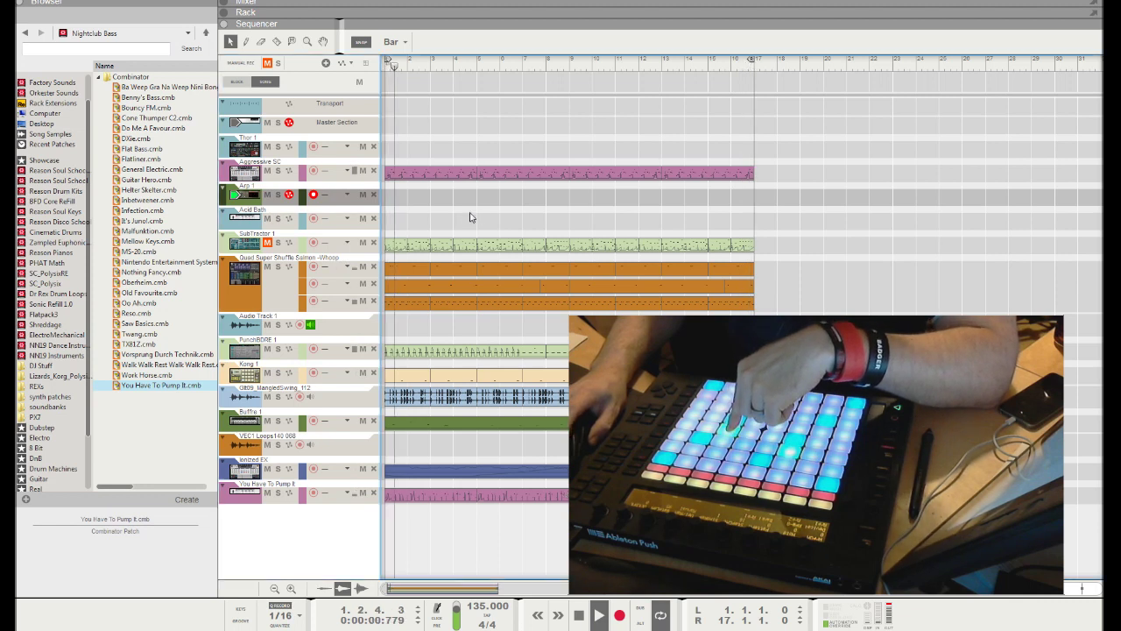
{"action": "left_click", "coordinate": [452, 145]}
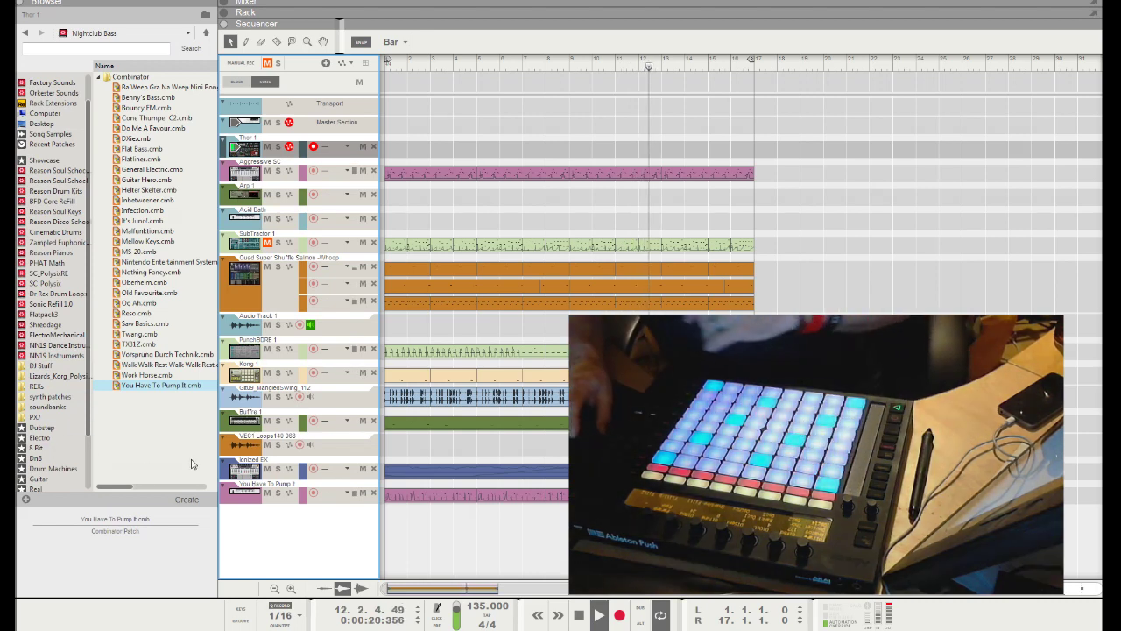
Step: Open the synth patches folder and list its patches by modification date, newest first
{"action": "left_click", "coordinate": [125, 405]}
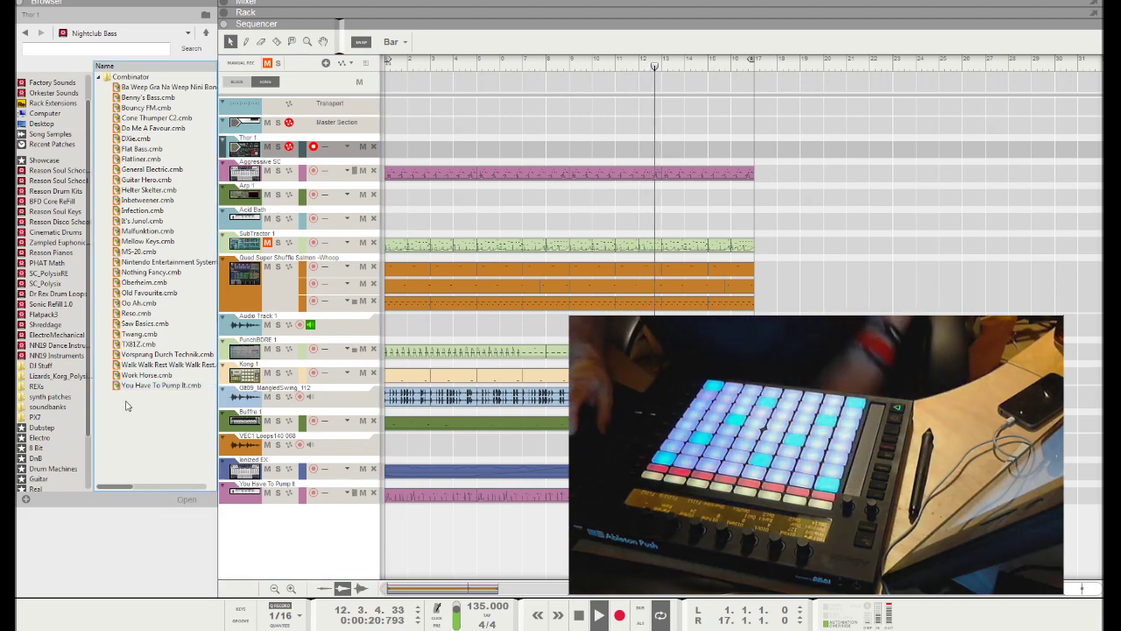
{"action": "left_click", "coordinate": [53, 397]}
{"action": "left_click_drag", "start_coordinate": [128, 484], "coordinate": [206, 485]}
{"action": "left_click", "coordinate": [191, 67]}
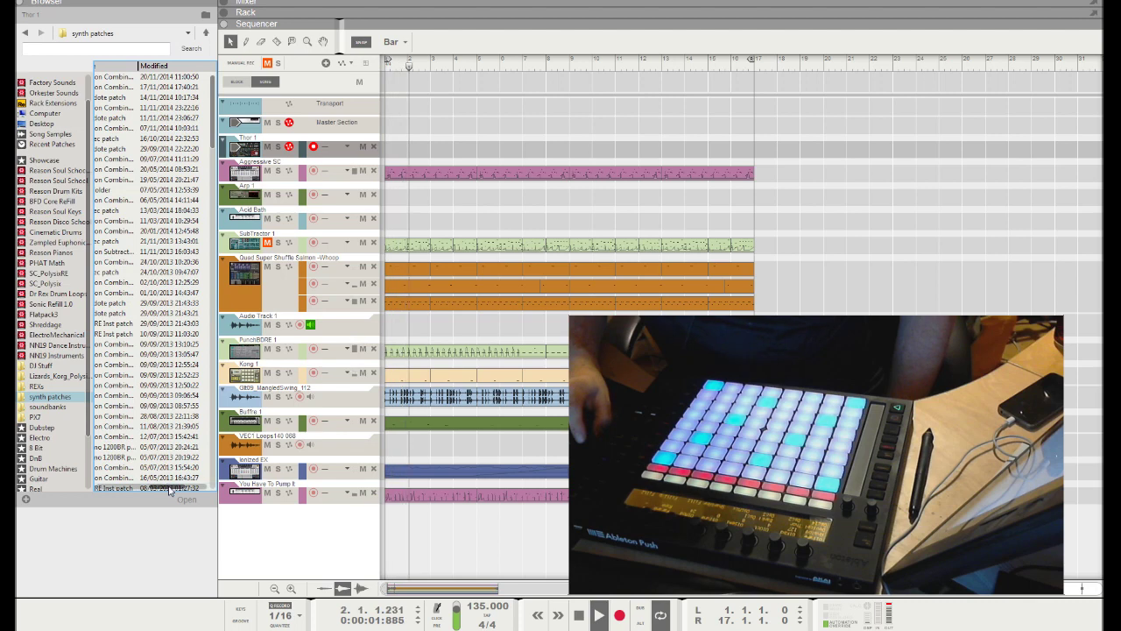
{"action": "left_click_drag", "start_coordinate": [169, 488], "coordinate": [91, 489]}
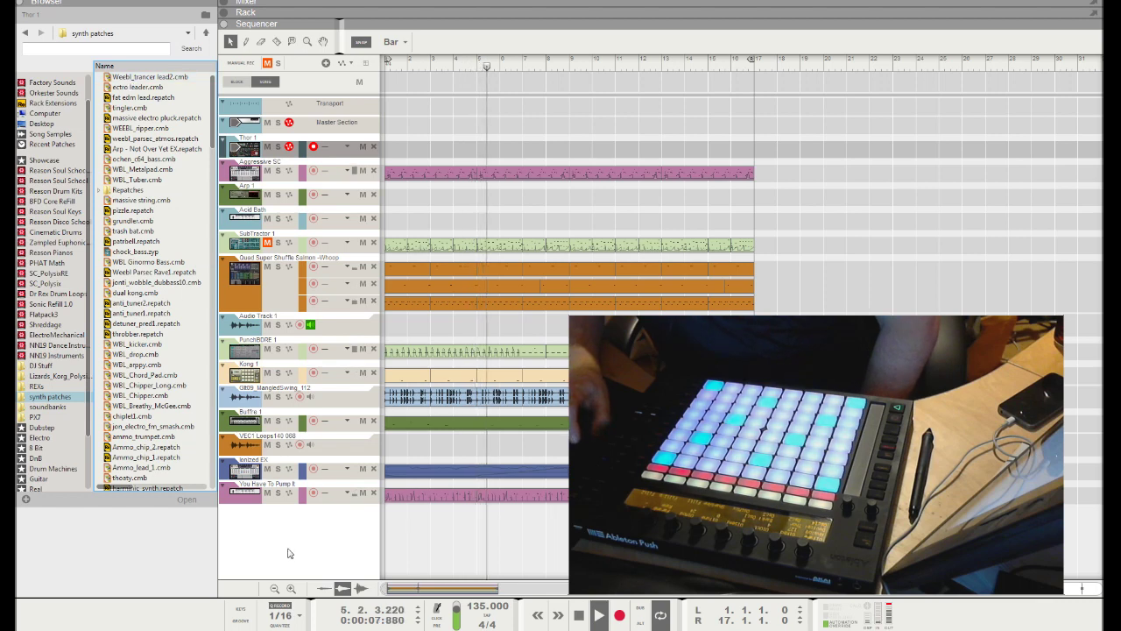
Step: Create a new track with the Weebl_trancer lead2 patch and replace it with the ectro leader patch
{"action": "left_click", "coordinate": [160, 78]}
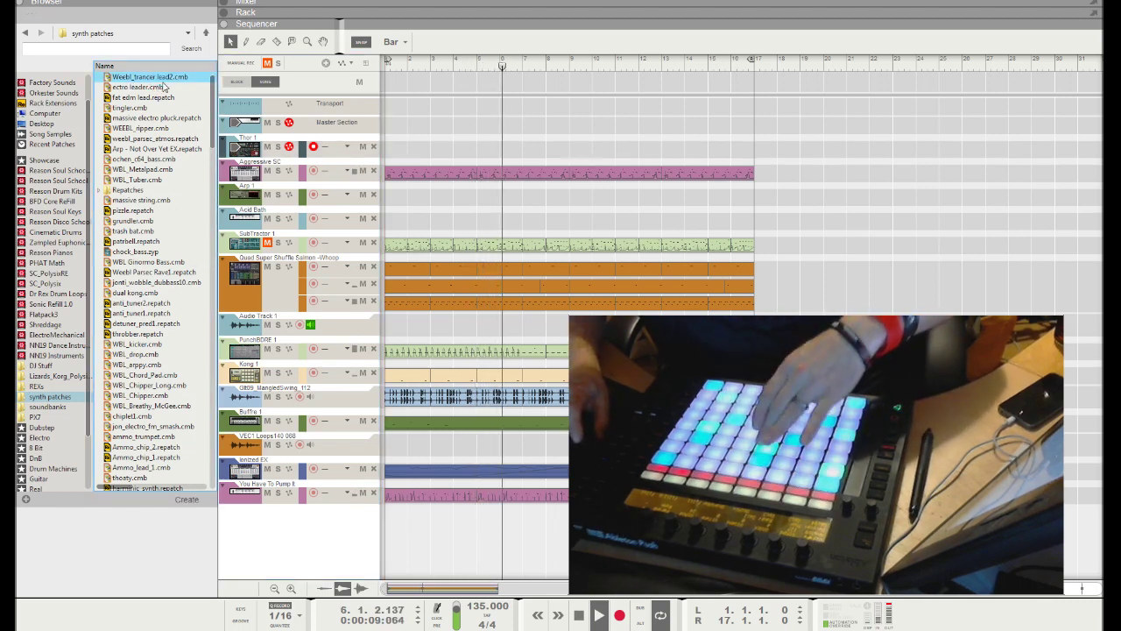
{"action": "key", "text": "Return"}
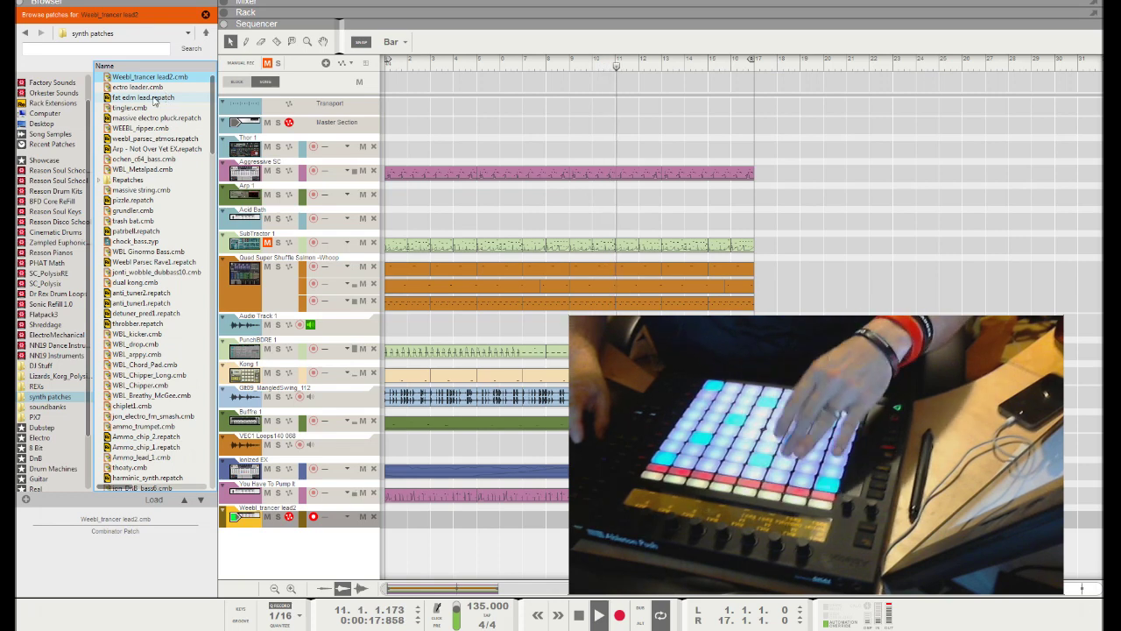
{"action": "left_click", "coordinate": [154, 89]}
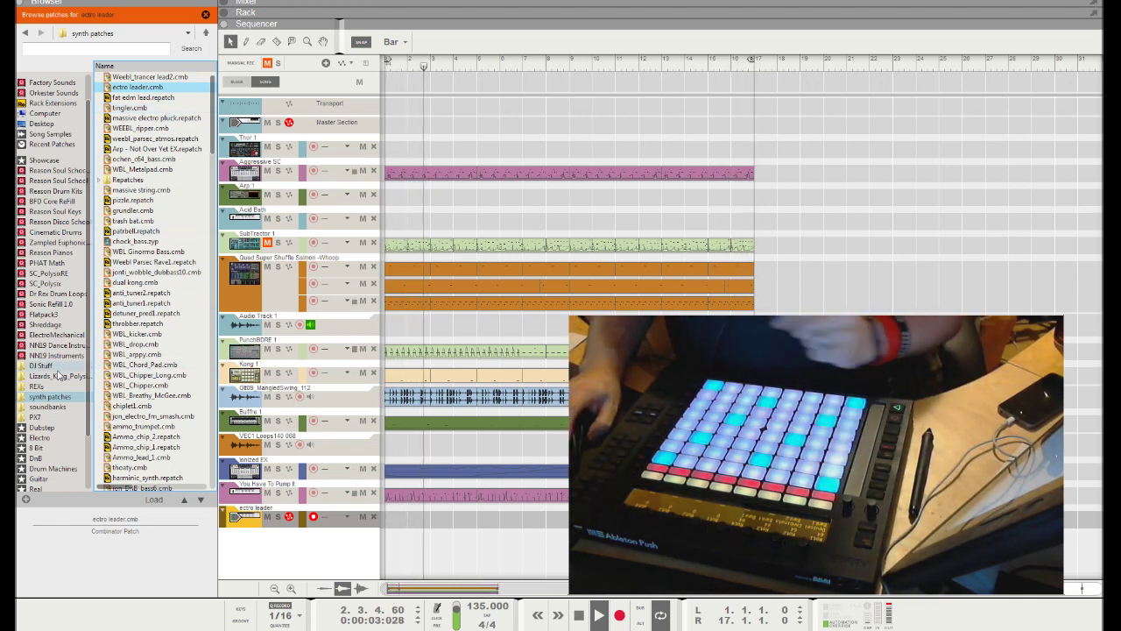
Step: Open the Vengeance Electro Essentials 3 folder from the Electro favorites
{"action": "scroll", "coordinate": [89, 335], "scroll_direction": "down", "scroll_amount": 2}
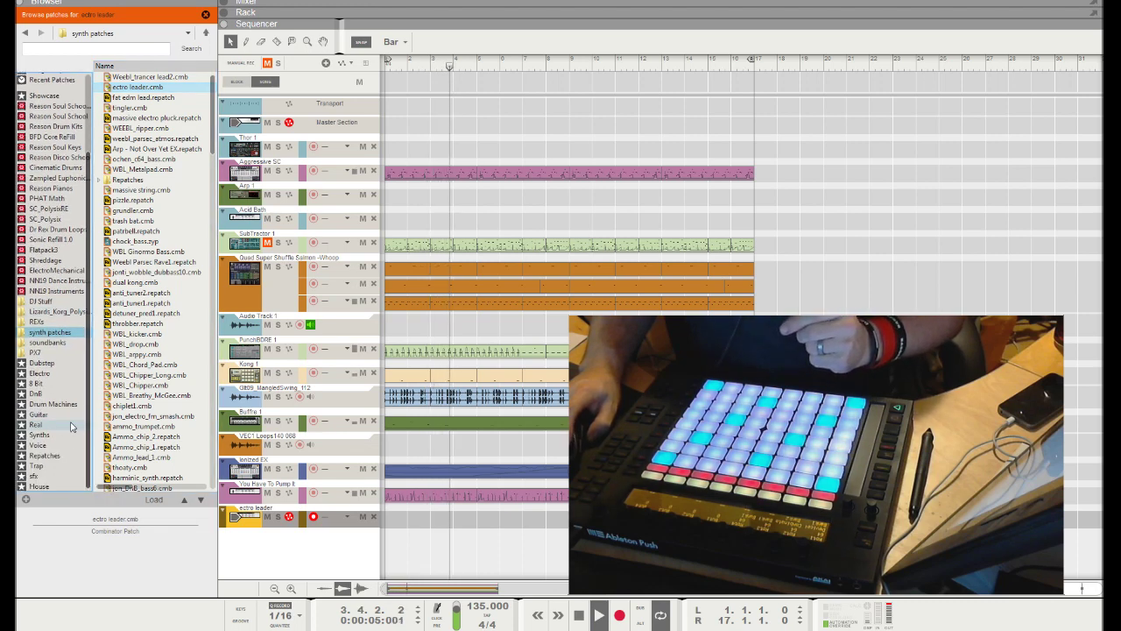
{"action": "left_click", "coordinate": [53, 374]}
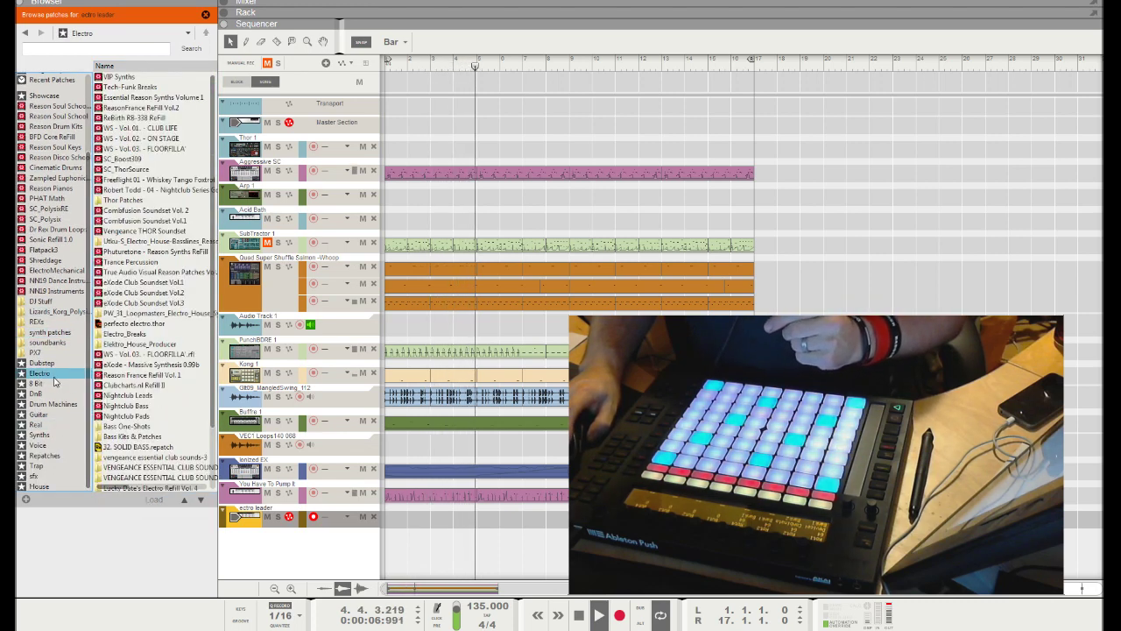
{"action": "scroll", "coordinate": [122, 420], "scroll_direction": "down", "scroll_amount": 3}
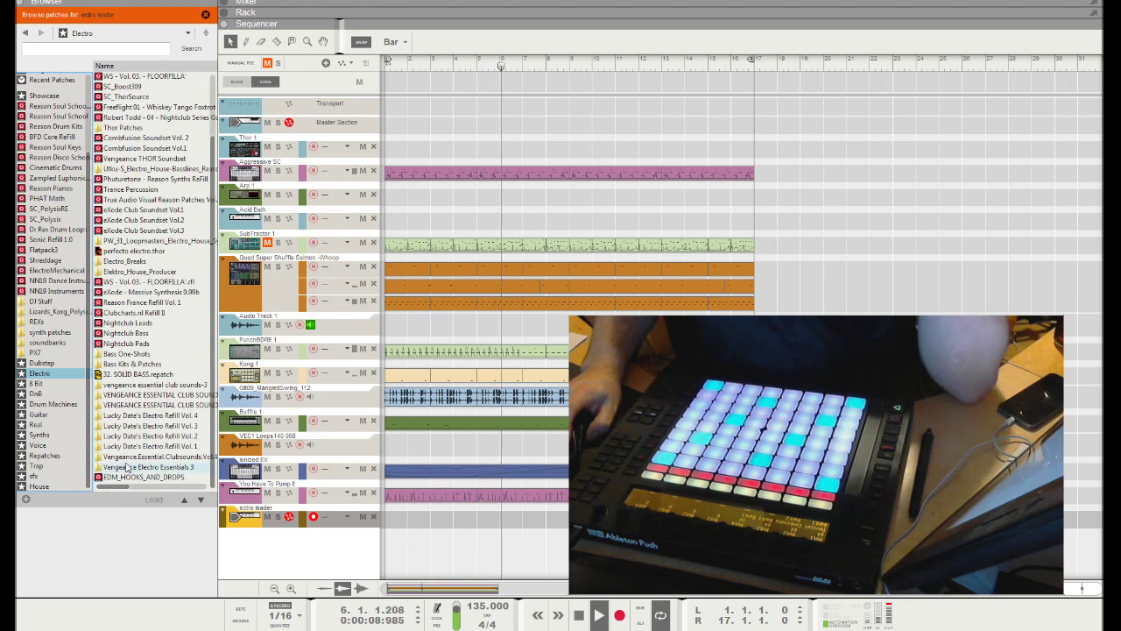
{"action": "left_click", "coordinate": [127, 467]}
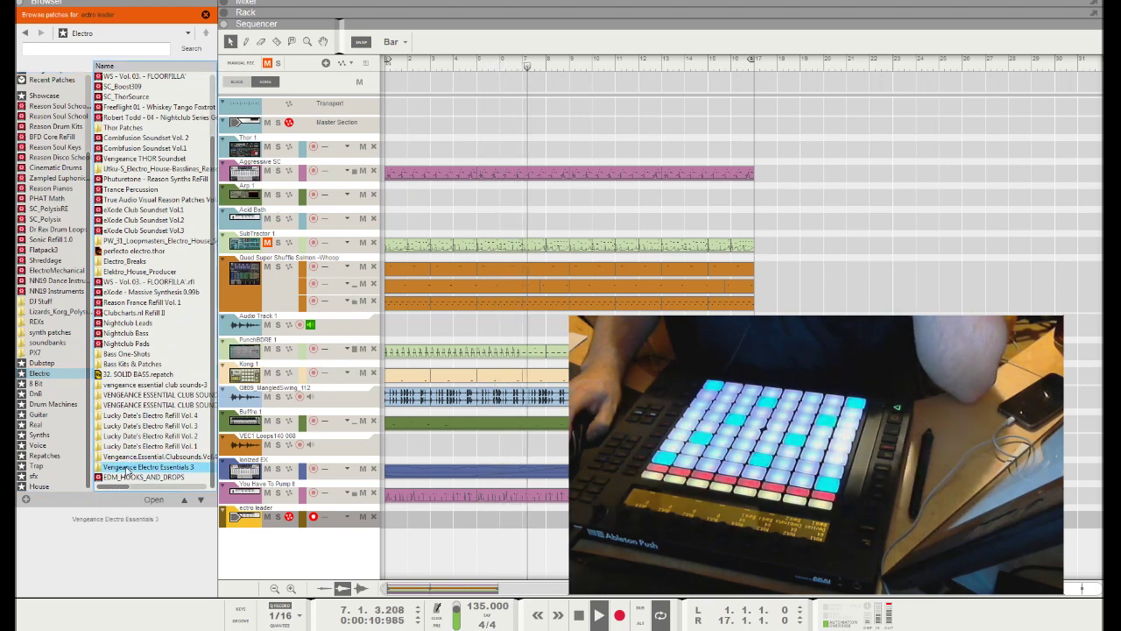
{"action": "double_click", "coordinate": [126, 466]}
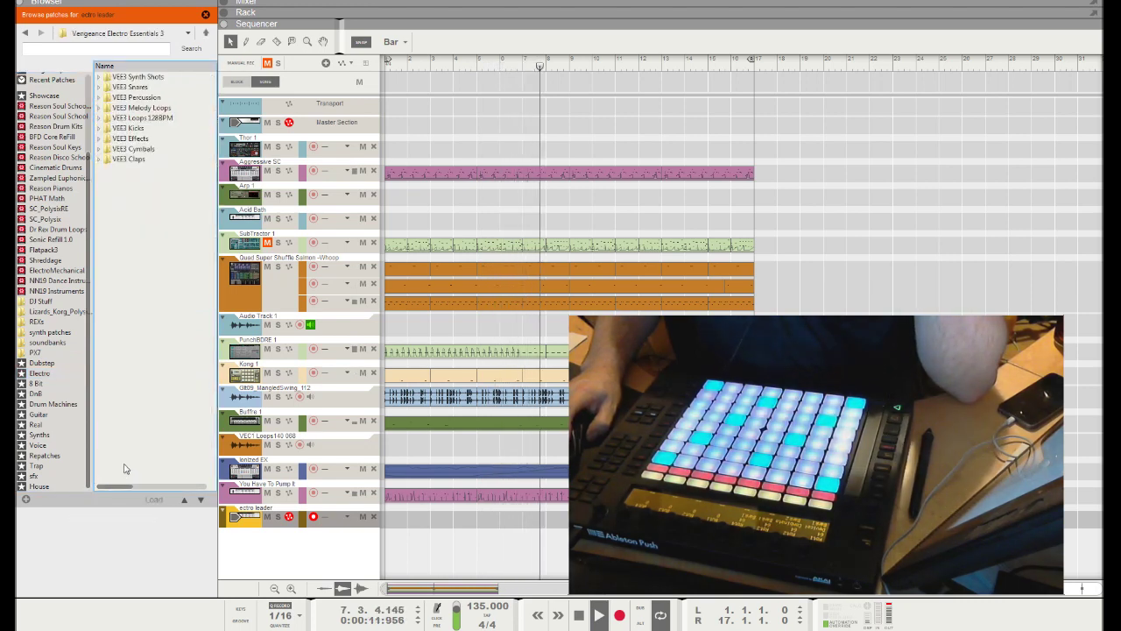
Step: Expand VEE3 Loops 128BPM and its VEE3 Beat Loops 128BPM subfolder to list the loop files
{"action": "left_click", "coordinate": [98, 118]}
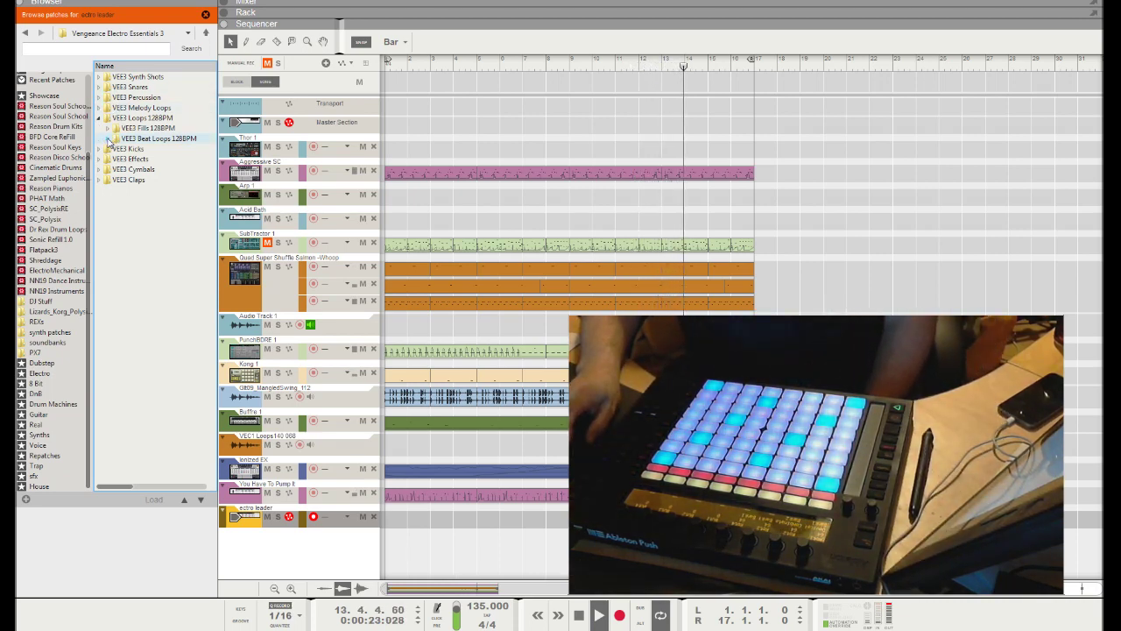
{"action": "left_click", "coordinate": [122, 139]}
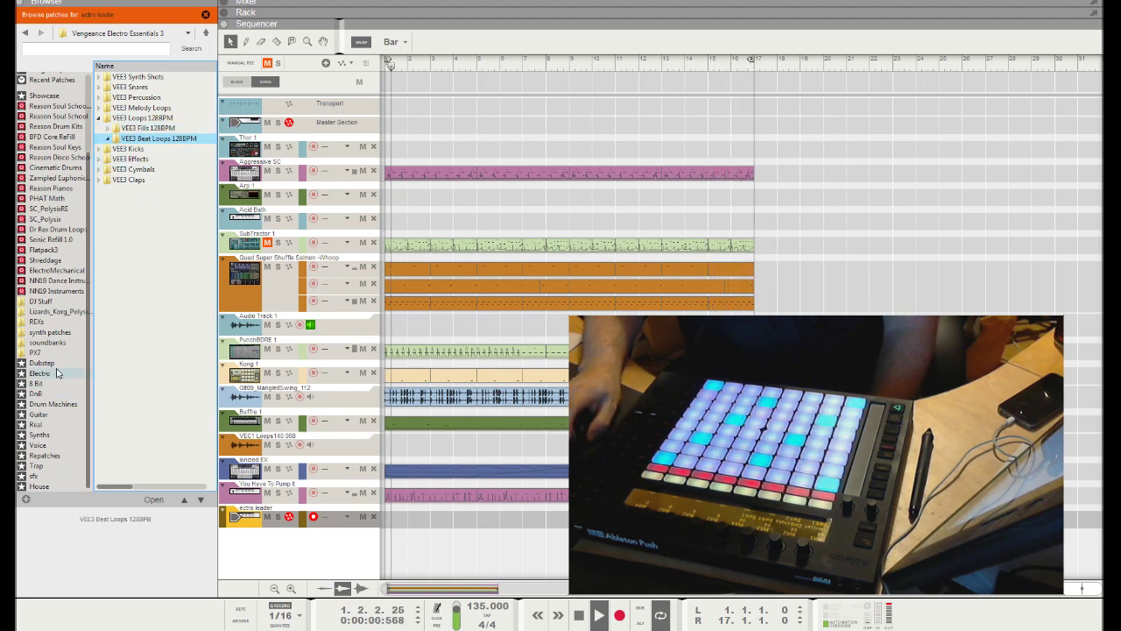
{"action": "double_click", "coordinate": [158, 139]}
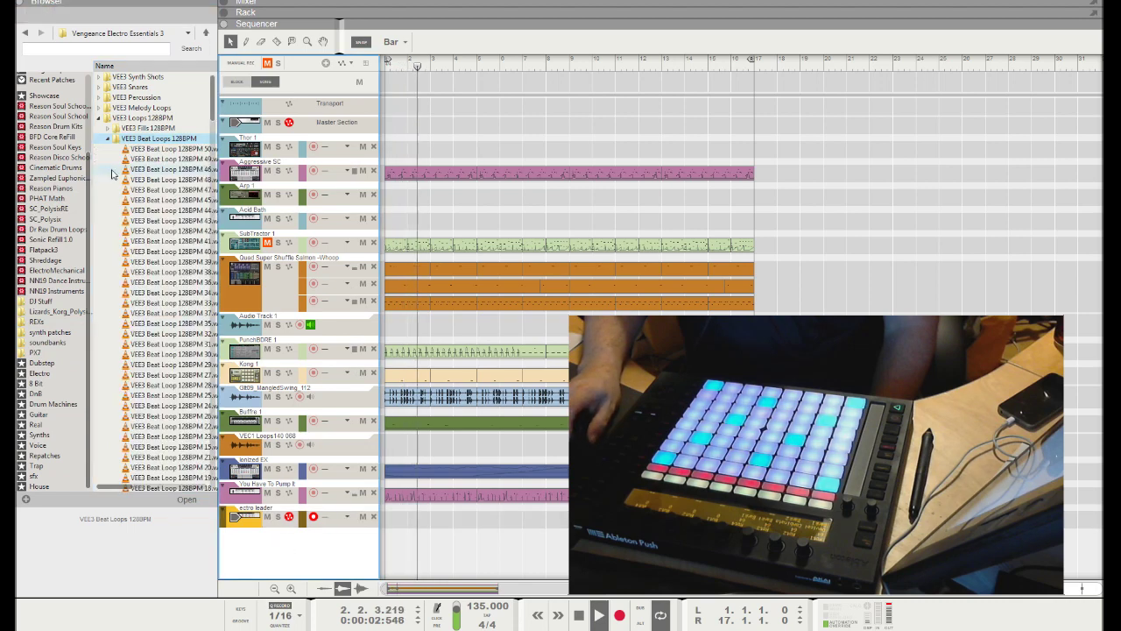
Step: Preview several VEE3 beat loops, including numbers 43, 32 and 19
{"action": "left_click", "coordinate": [155, 222]}
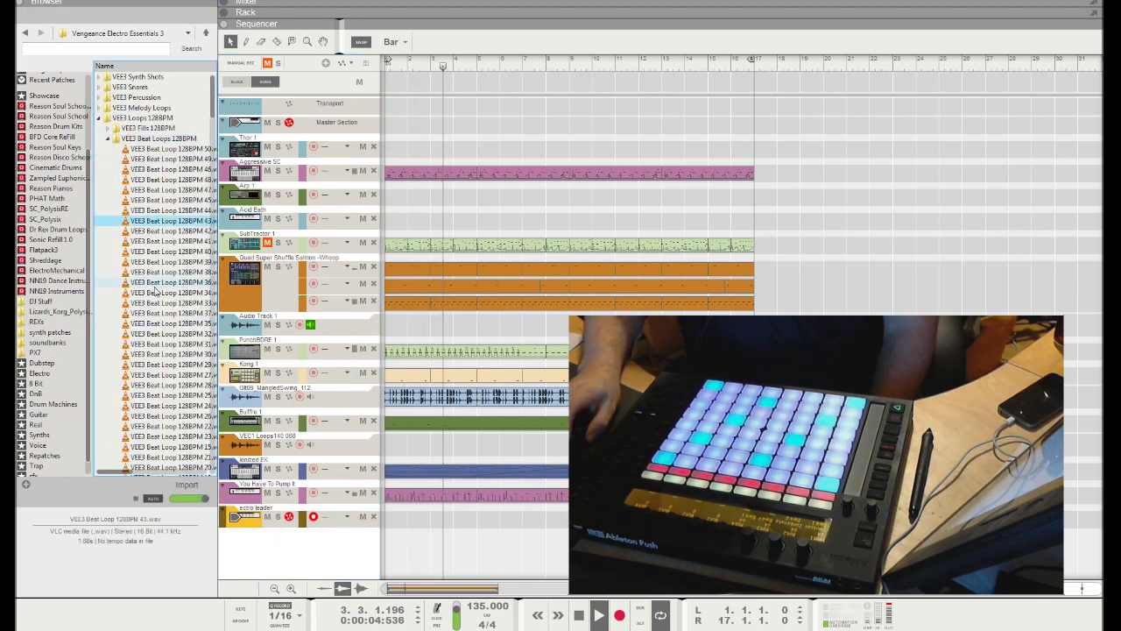
{"action": "left_click", "coordinate": [150, 336]}
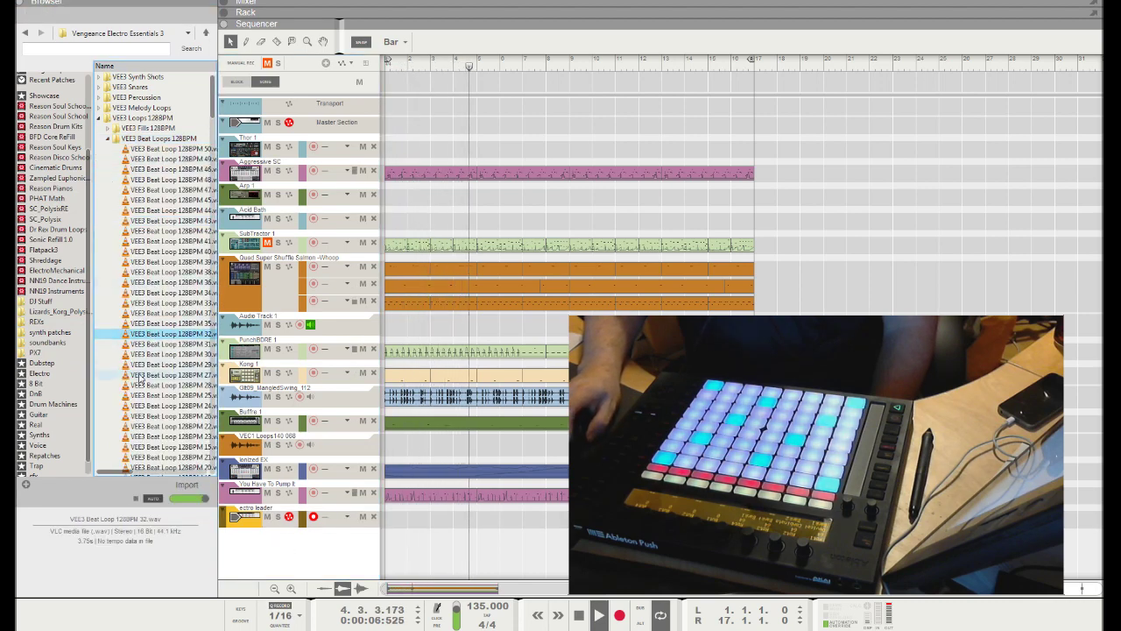
{"action": "left_click", "coordinate": [162, 385]}
{"action": "scroll", "coordinate": [165, 391], "scroll_direction": "down", "scroll_amount": 3}
{"action": "left_click", "coordinate": [162, 386]}
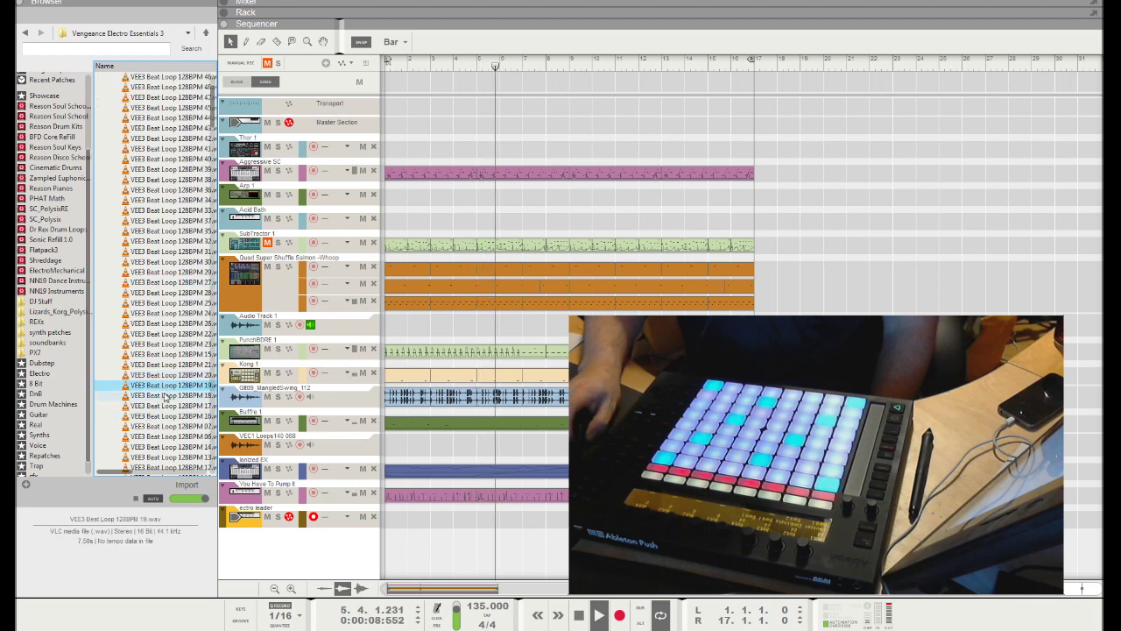
Step: Import VEE3 Beat Loop 128BPM 19 onto a new audio track from bar 1 and repeat its 4-bar clip along the track
{"action": "left_click_drag", "start_coordinate": [157, 385], "coordinate": [488, 540]}
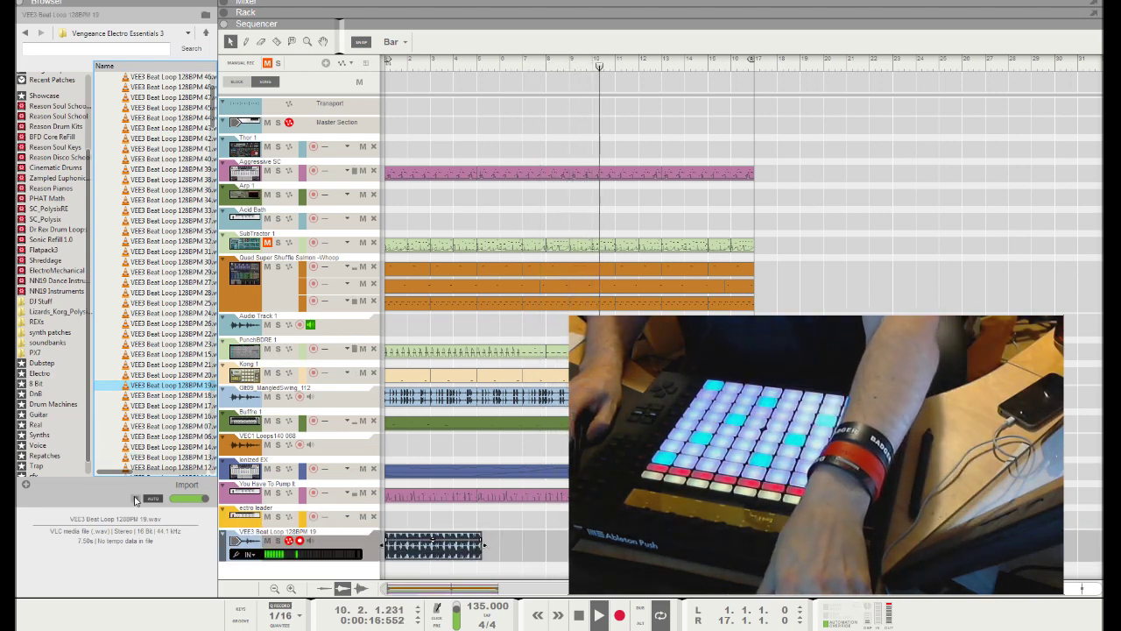
{"action": "left_click", "coordinate": [426, 547]}
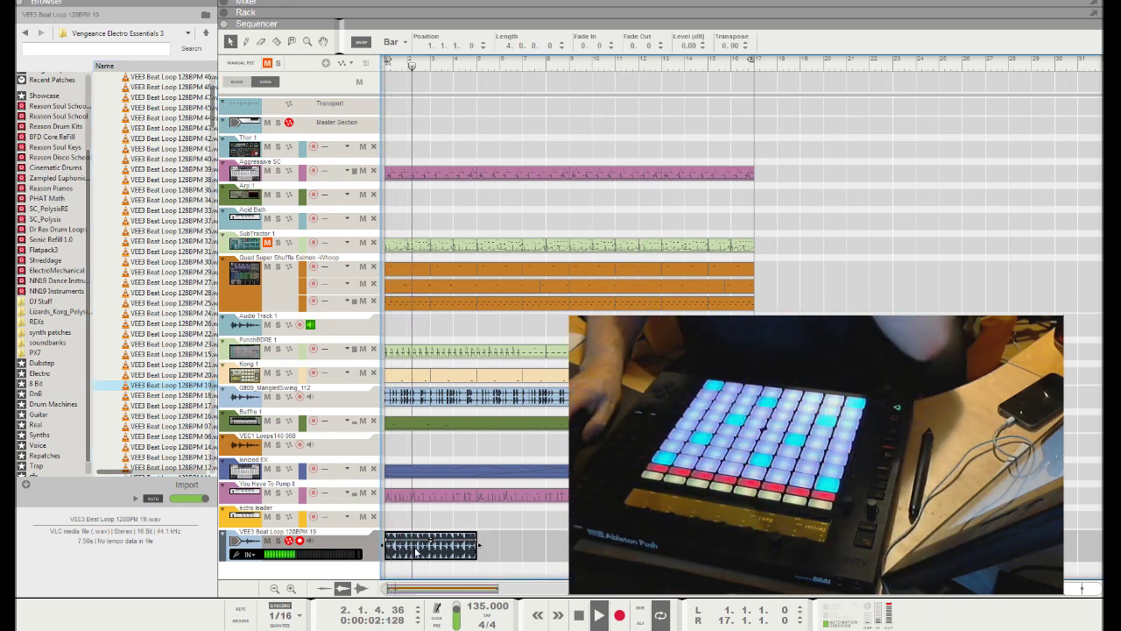
{"action": "left_click_drag", "start_coordinate": [418, 543], "coordinate": [611, 566]}
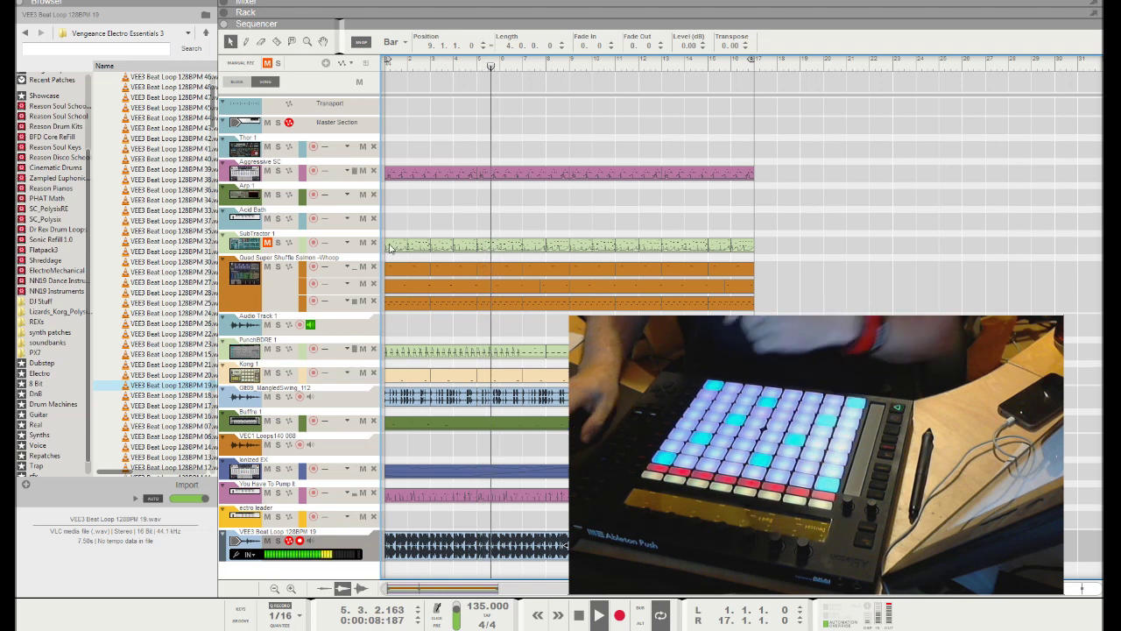
Step: Toggle the bypass switch of the Ozone Maximizer in the master section's insert chain, and return to the sequencer
{"action": "key", "text": "F5"}
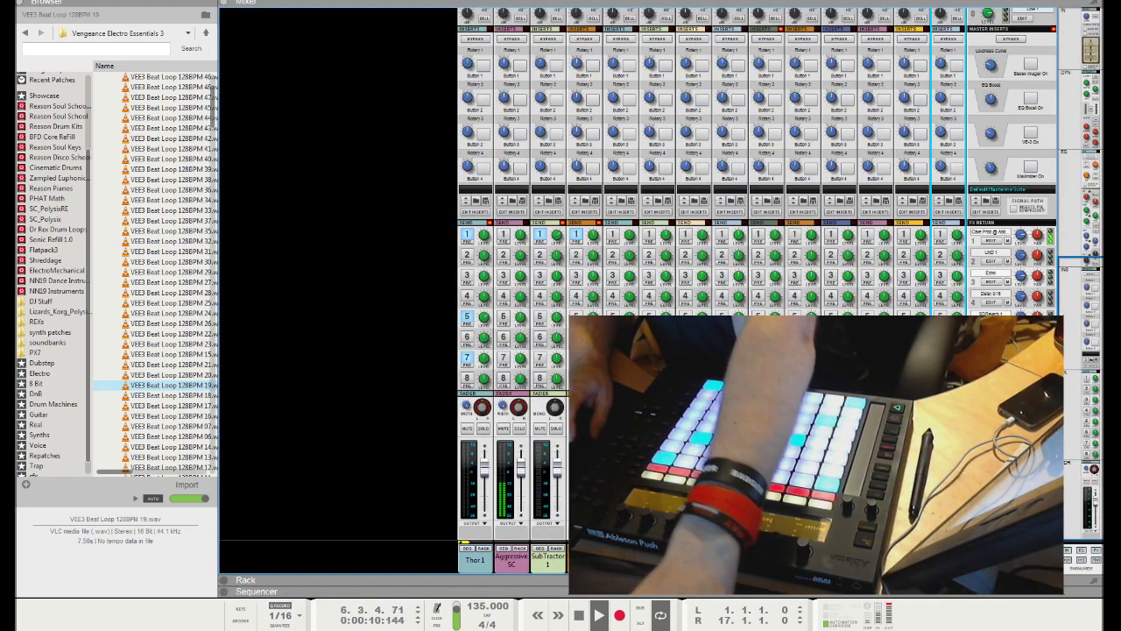
{"action": "key", "text": "F6"}
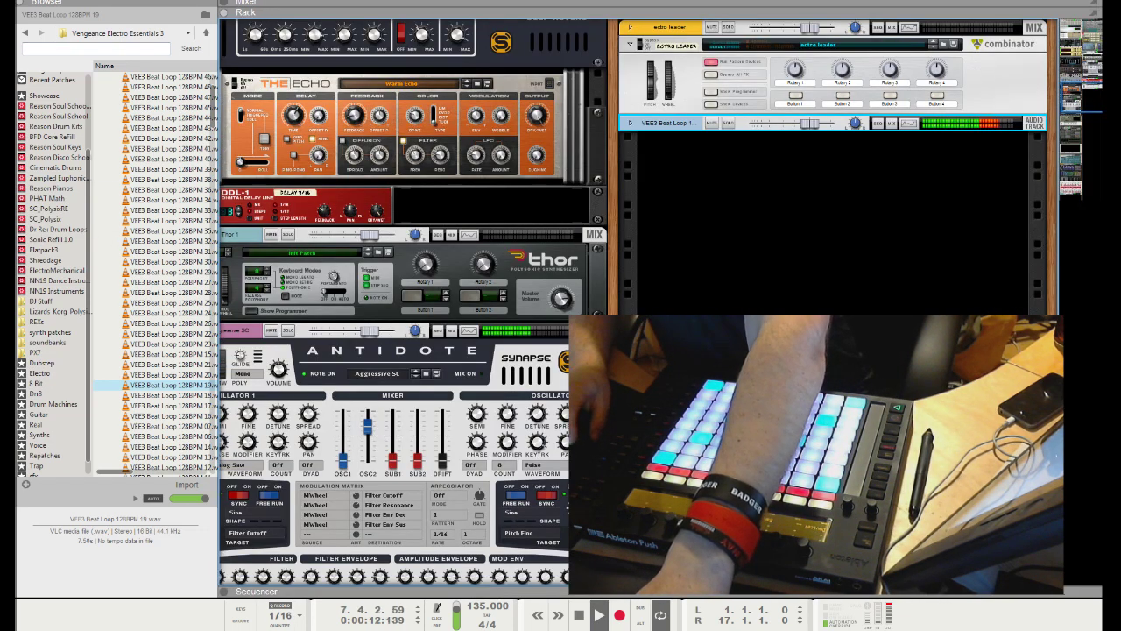
{"action": "left_click", "coordinate": [1075, 92]}
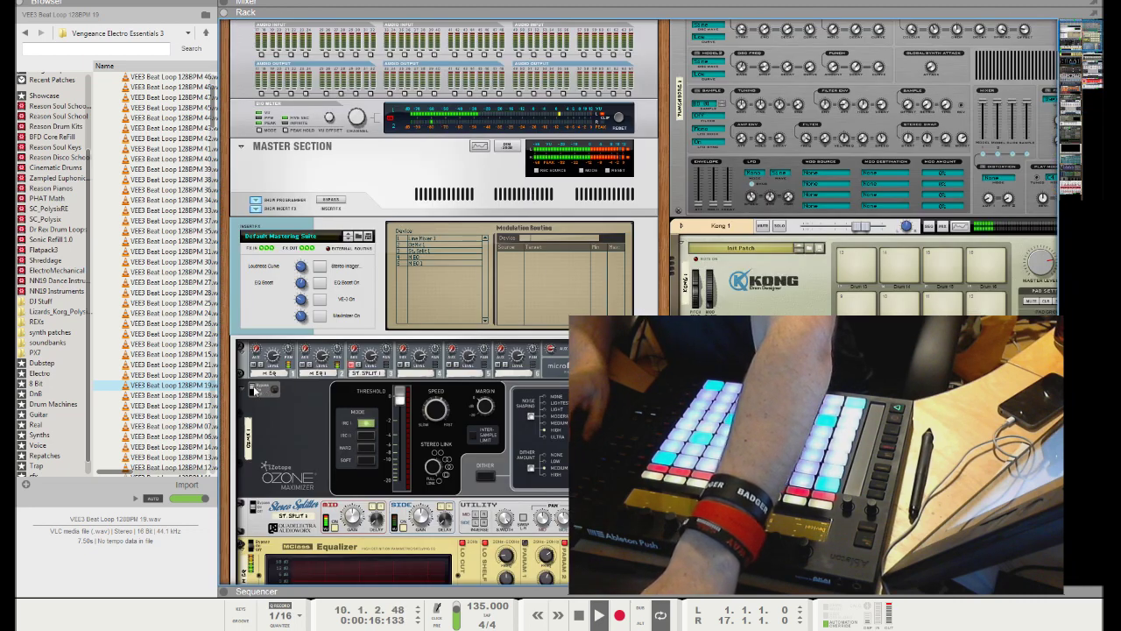
{"action": "left_click", "coordinate": [257, 391]}
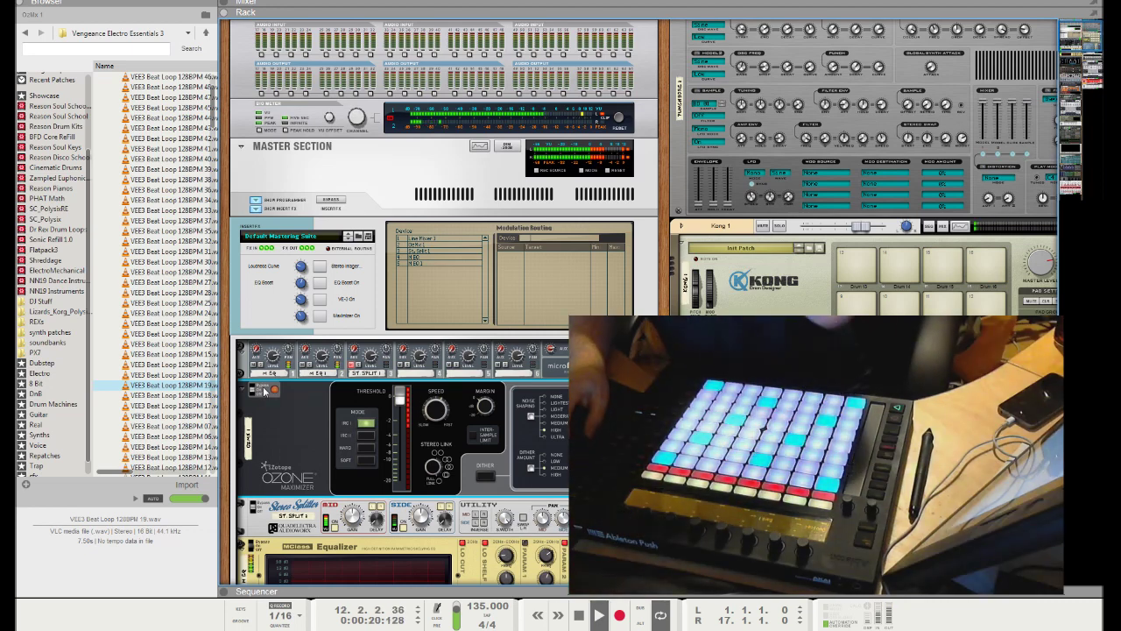
{"action": "key", "text": "F7"}
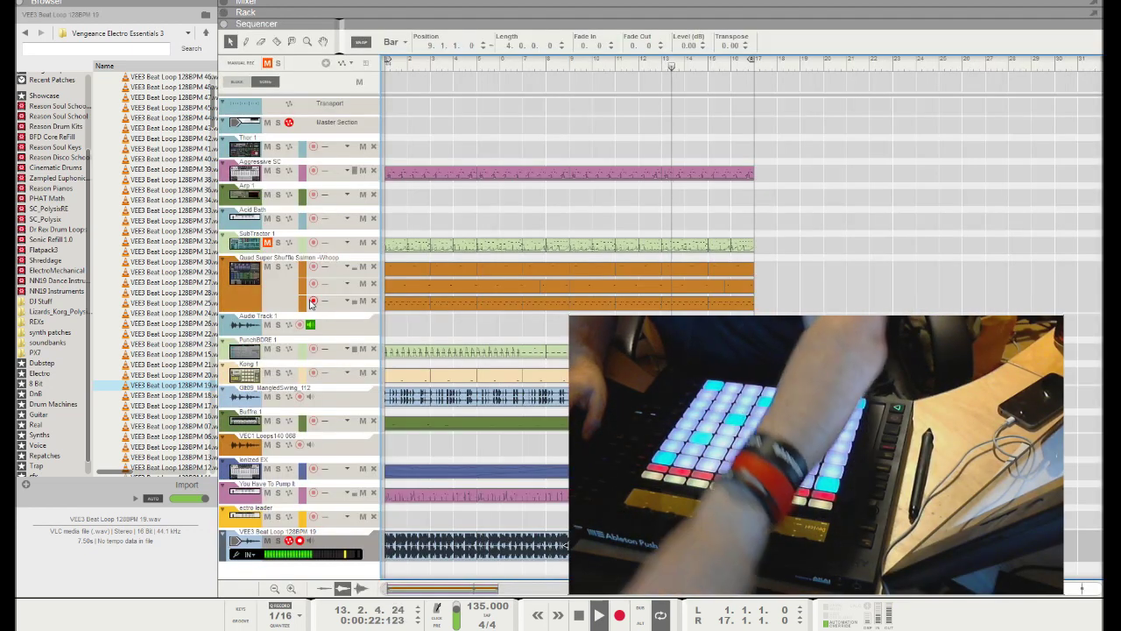
Step: Solo the VEE3 Beat Loop channel and Audio Track 1 in the mixer
{"action": "key", "text": "F6"}
{"action": "key", "text": "F5"}
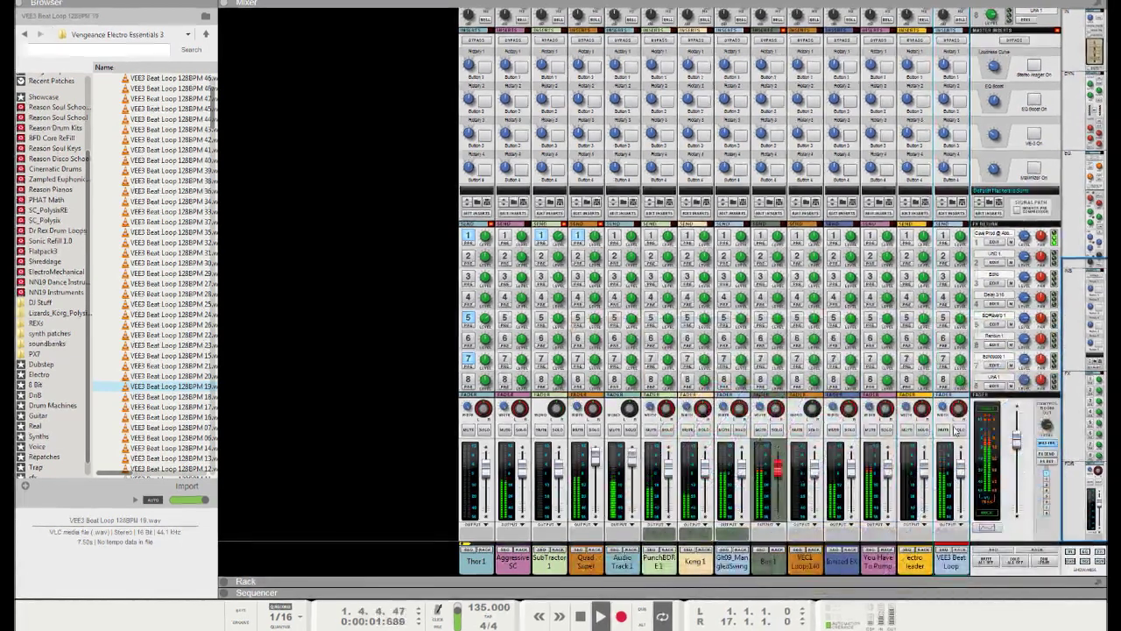
{"action": "left_click", "coordinate": [960, 429]}
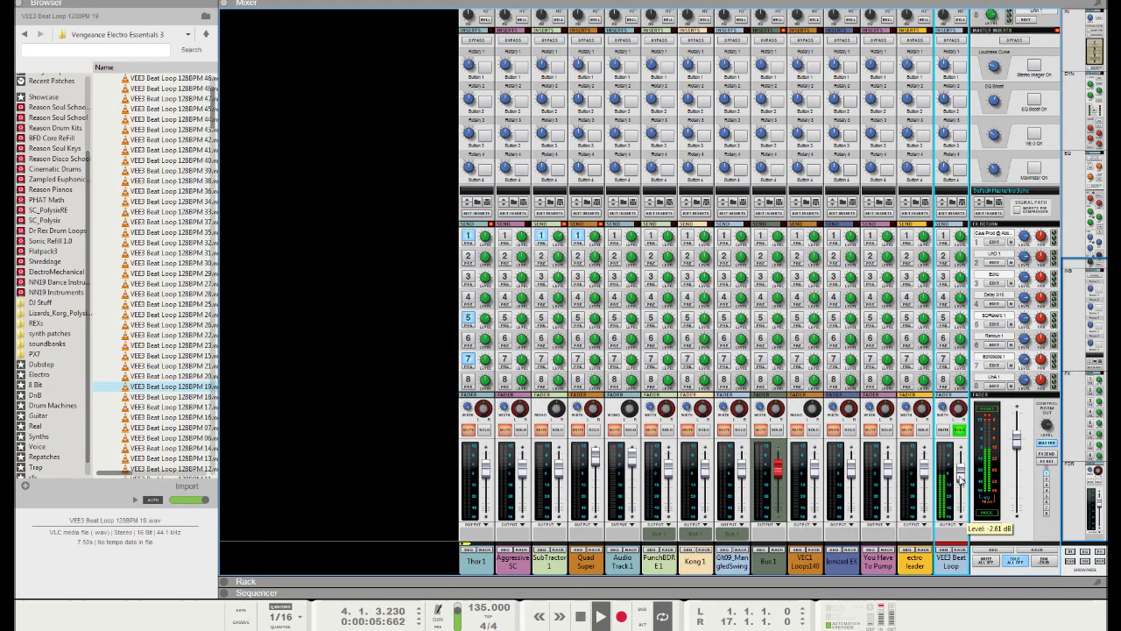
{"action": "left_click", "coordinate": [632, 430]}
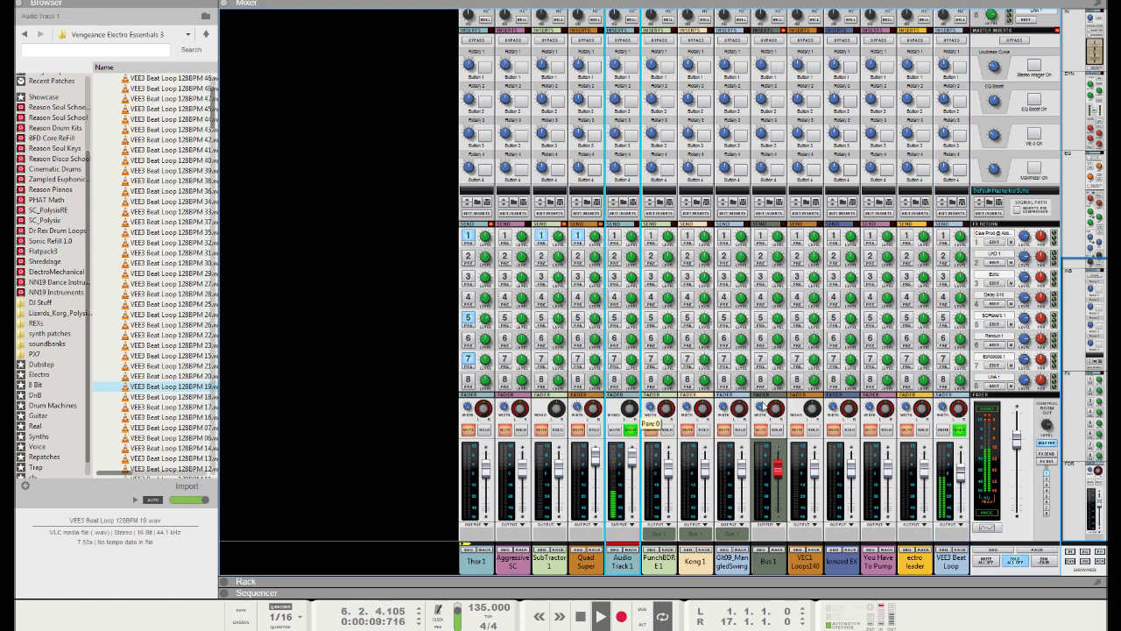
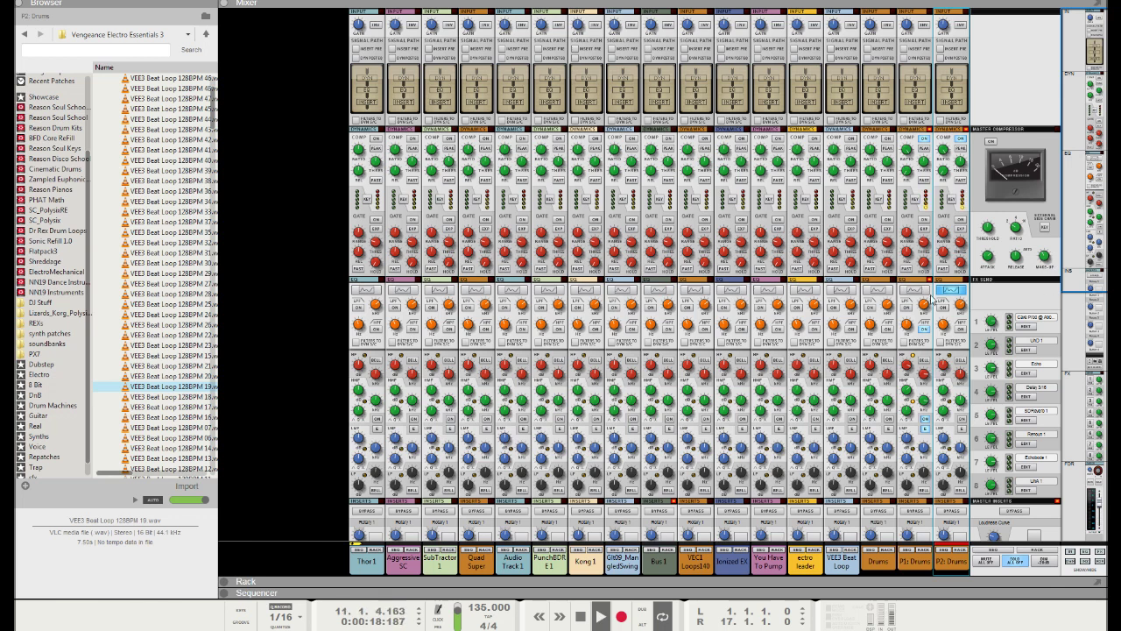
Step: Adjust the filter and EQ on the P2: Drums channel and enable its gate with a threshold of about -9 dB
{"action": "left_click", "coordinate": [944, 294]}
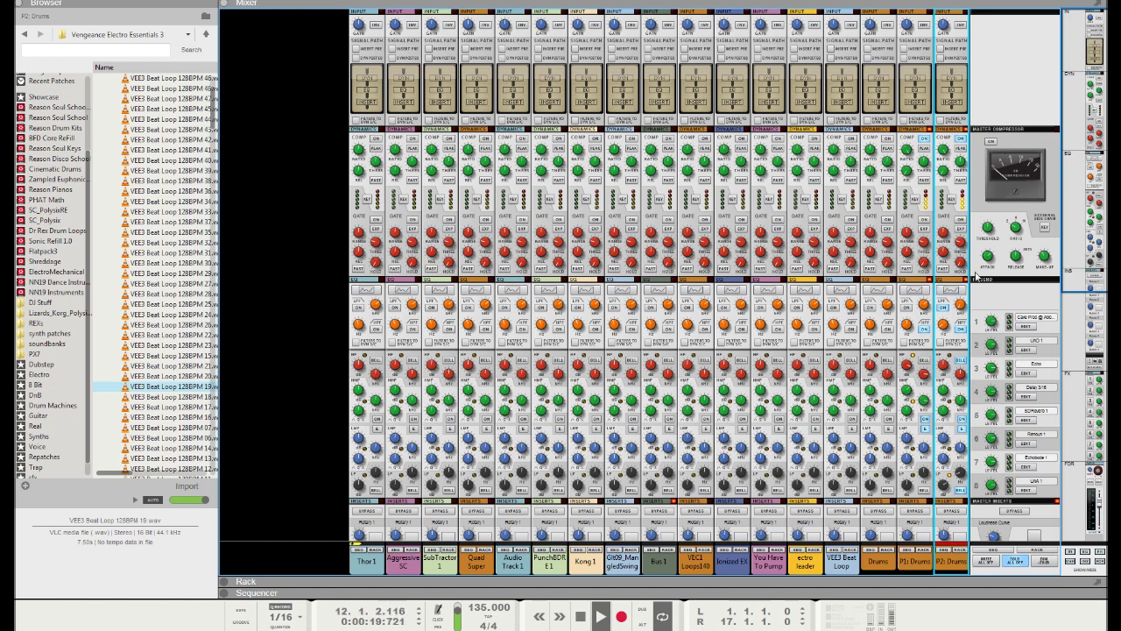
{"action": "mouse_move", "coordinate": [955, 229]}
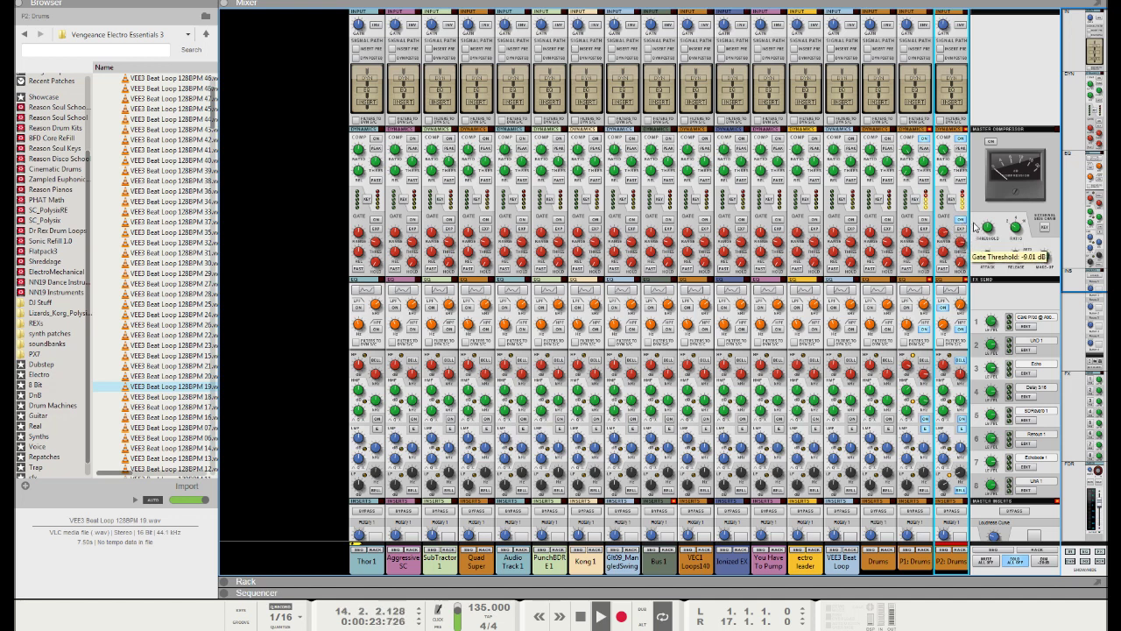
{"action": "left_click_drag", "start_coordinate": [973, 226], "coordinate": [982, 213]}
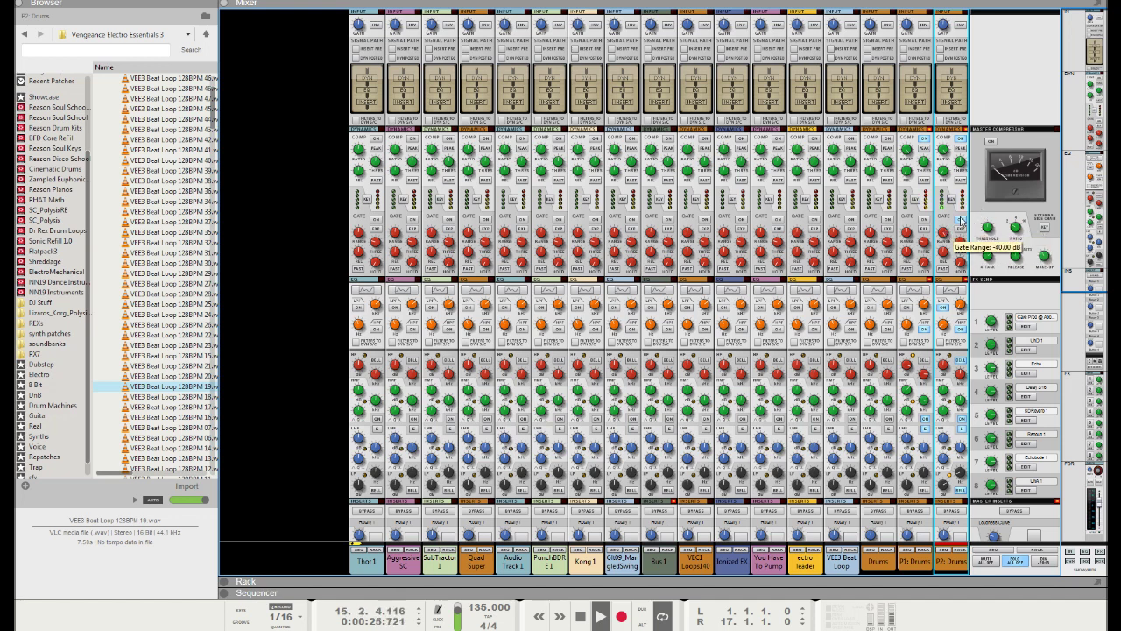
{"action": "mouse_move", "coordinate": [947, 266]}
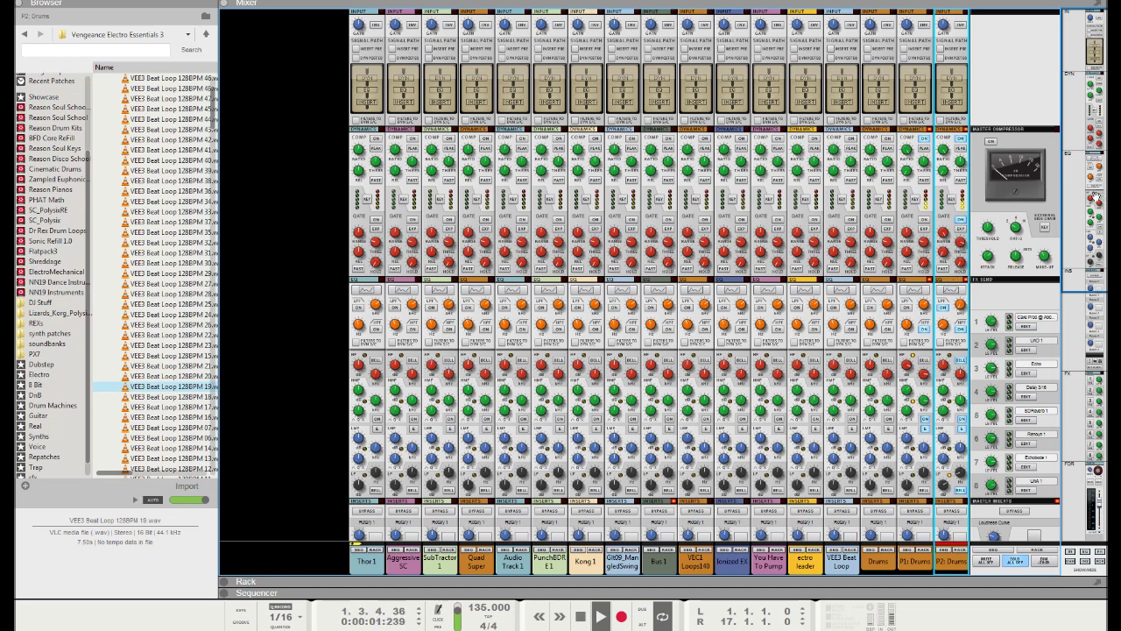
{"action": "scroll", "coordinate": [1083, 198], "scroll_direction": "down", "scroll_amount": 5}
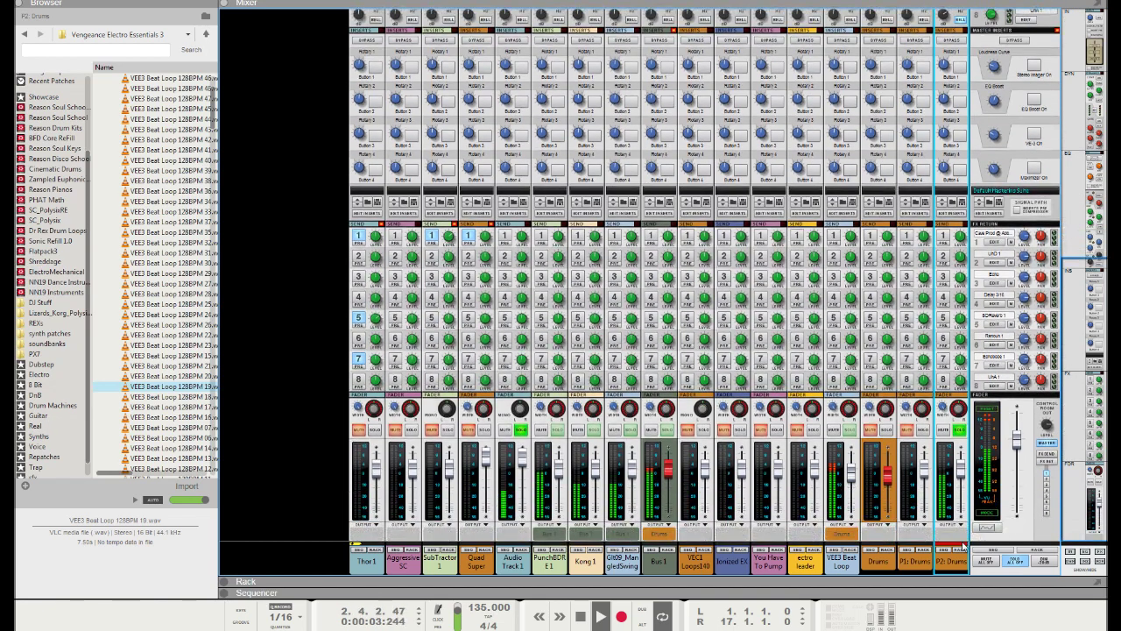
Step: Create a third parallel drum channel, solo it in place of P2: Drums, and turn on its compressor
{"action": "key", "text": "ctrl+d"}
{"action": "left_click", "coordinate": [915, 443]}
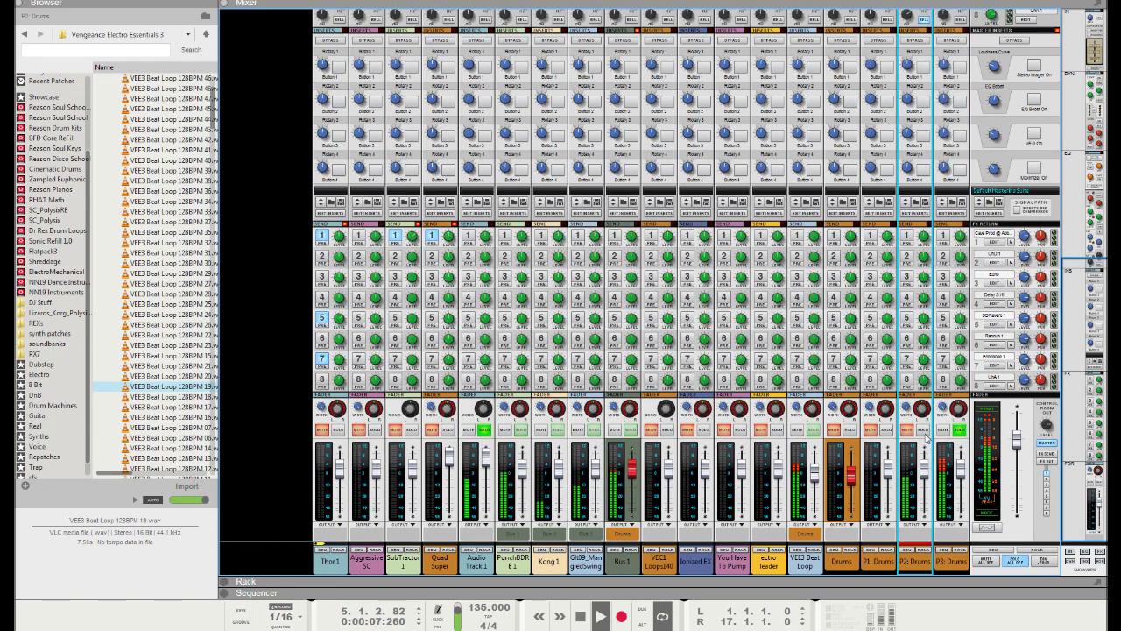
{"action": "scroll", "coordinate": [1085, 156], "scroll_direction": "up", "scroll_amount": 5}
{"action": "scroll", "coordinate": [1084, 156], "scroll_direction": "up", "scroll_amount": 2}
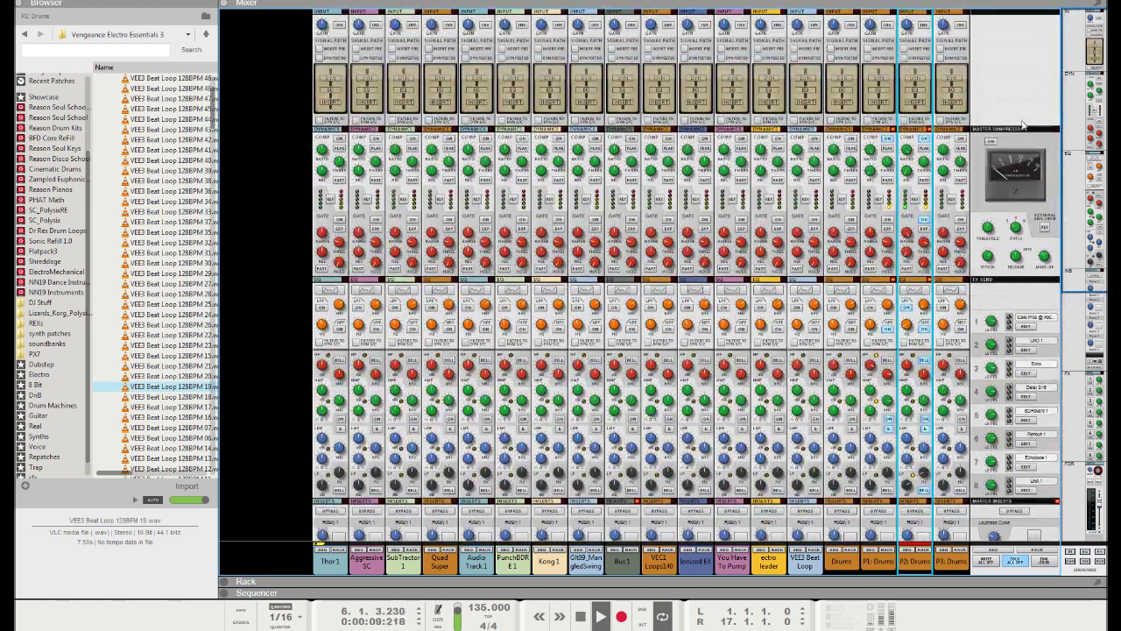
{"action": "left_click", "coordinate": [965, 144]}
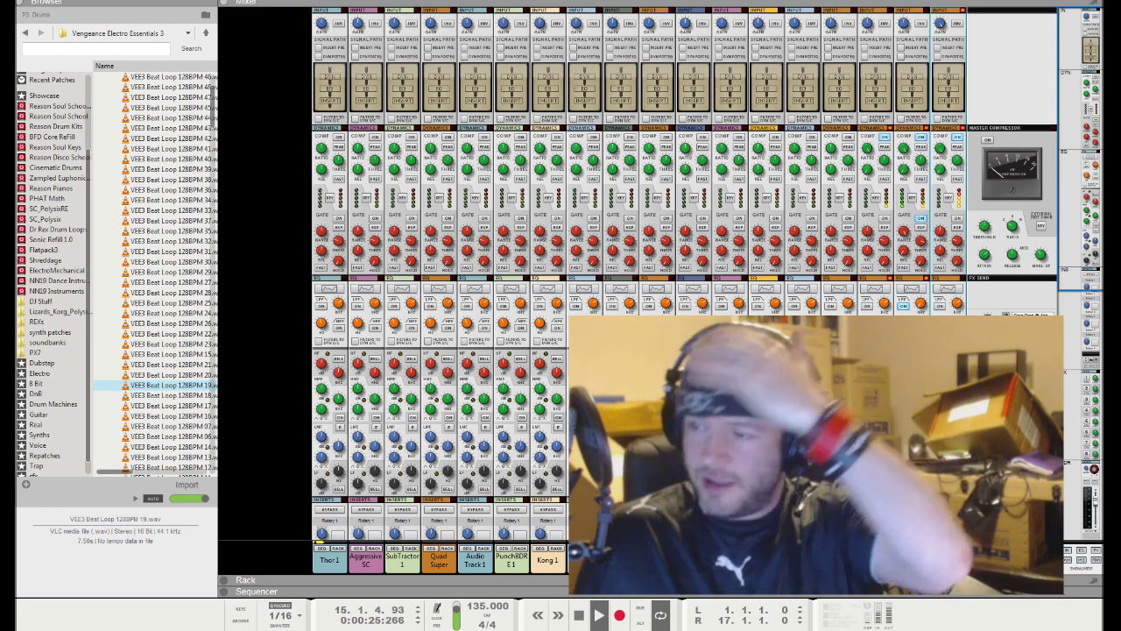
{"action": "scroll", "coordinate": [1042, 300], "scroll_direction": "down", "scroll_amount": 5}
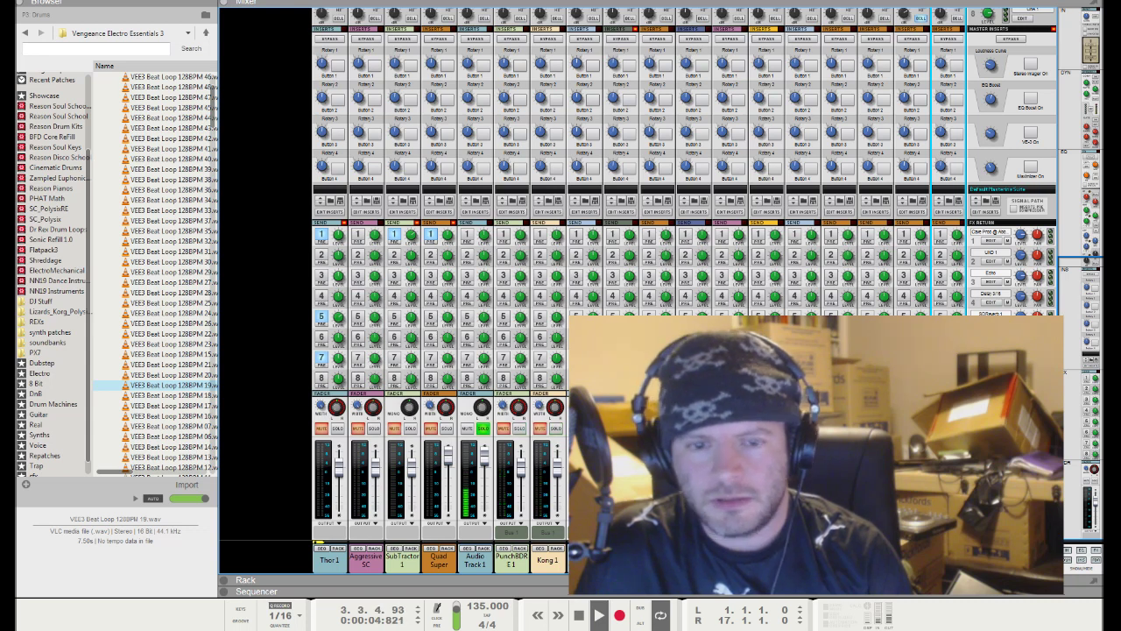
Step: Clear the solo on Audio Track 1 and mute the Kong 1 and Glt09_MangledSwing channels
{"action": "left_click", "coordinate": [482, 428]}
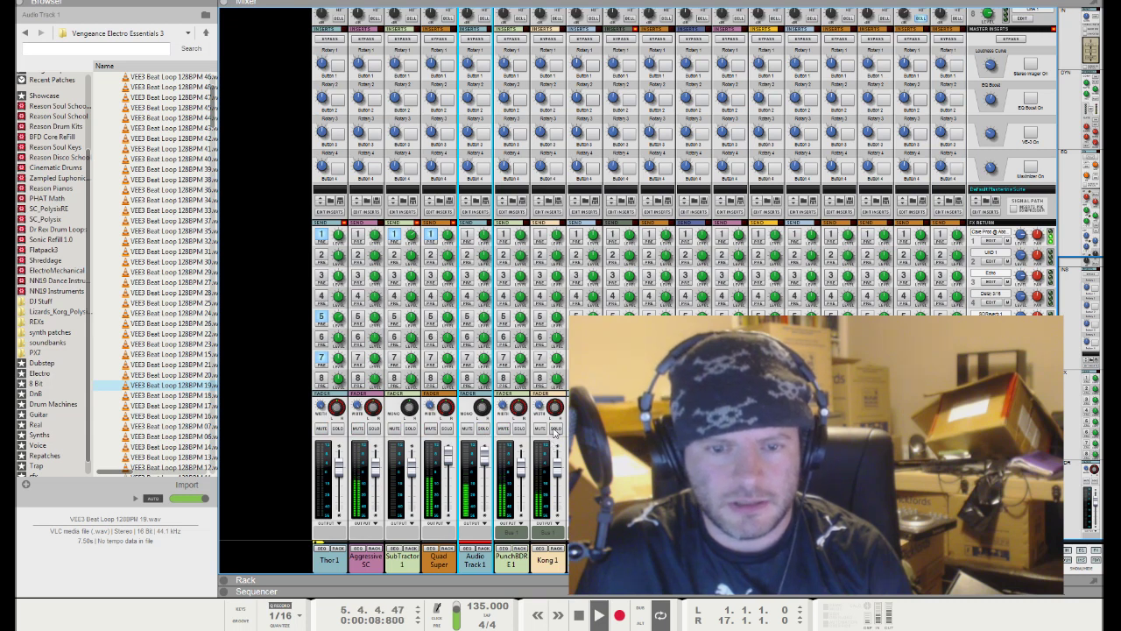
{"action": "left_click", "coordinate": [540, 429]}
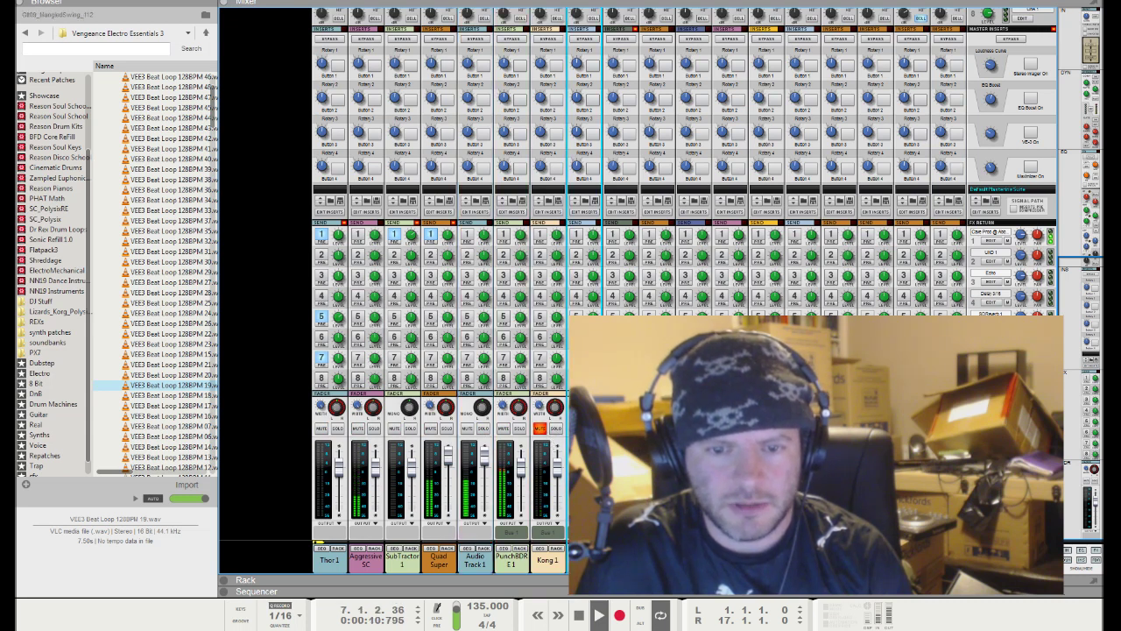
{"action": "key", "text": "Down"}
{"action": "key", "text": "Down"}
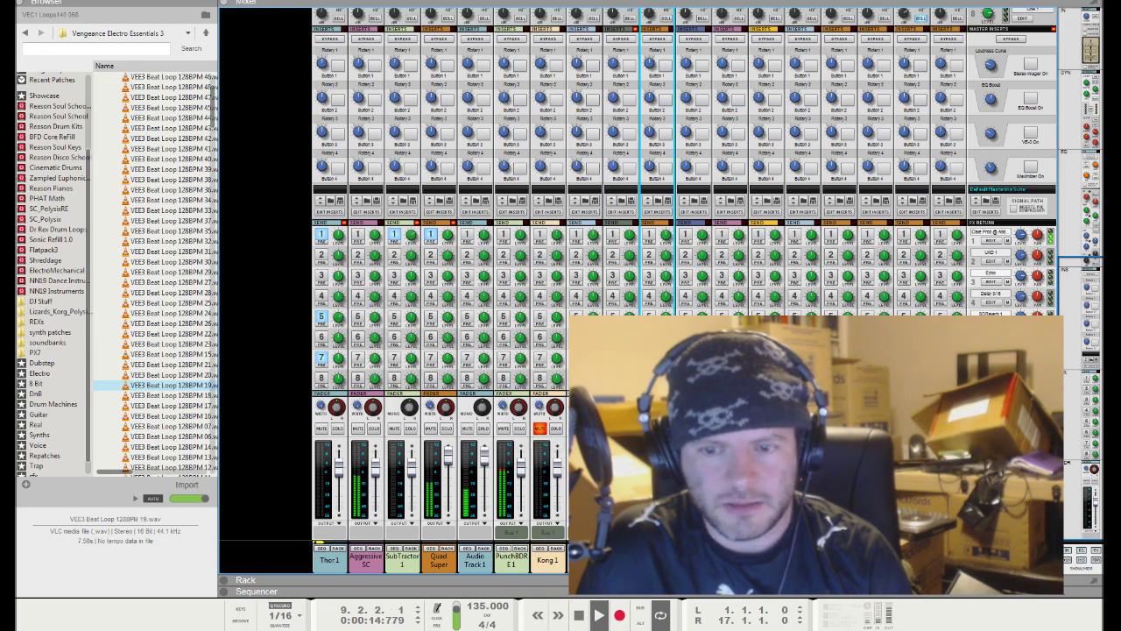
Step: Compare the P1: Drums and P3: Drums parallel channels in solo, alternating between them
{"action": "key", "text": "Down"}
{"action": "key", "text": "Down"}
{"action": "key", "text": "Down"}
{"action": "key", "text": "Down"}
{"action": "key", "text": "Down"}
{"action": "key", "text": "Down"}
{"action": "key", "text": "Down"}
{"action": "key", "text": "Down"}
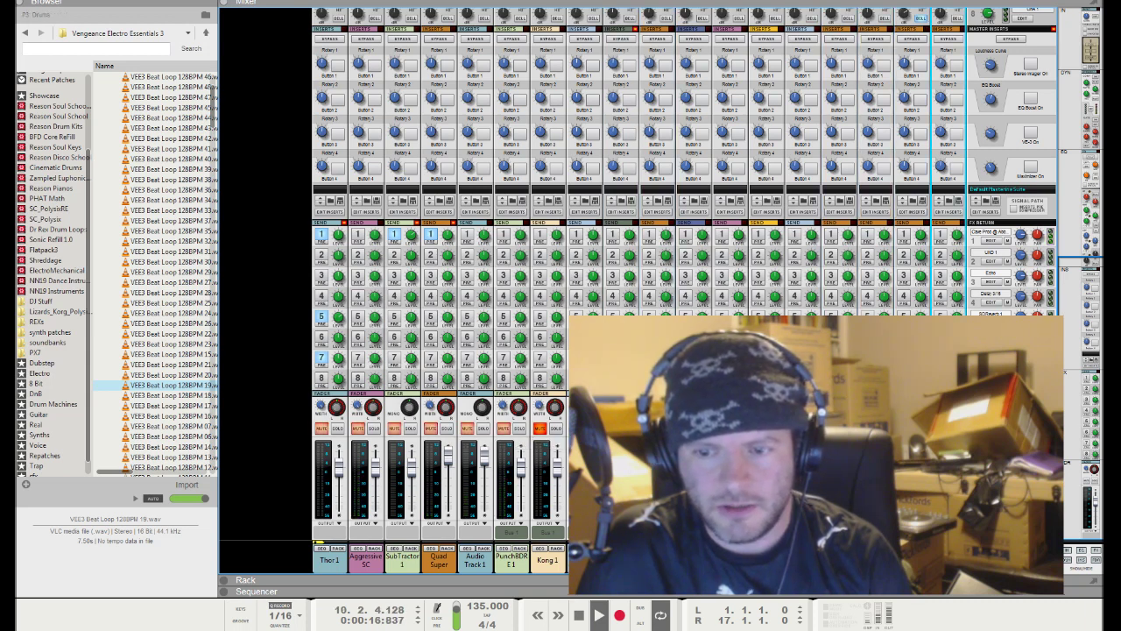
{"action": "key", "text": "Up"}
{"action": "key", "text": "Up"}
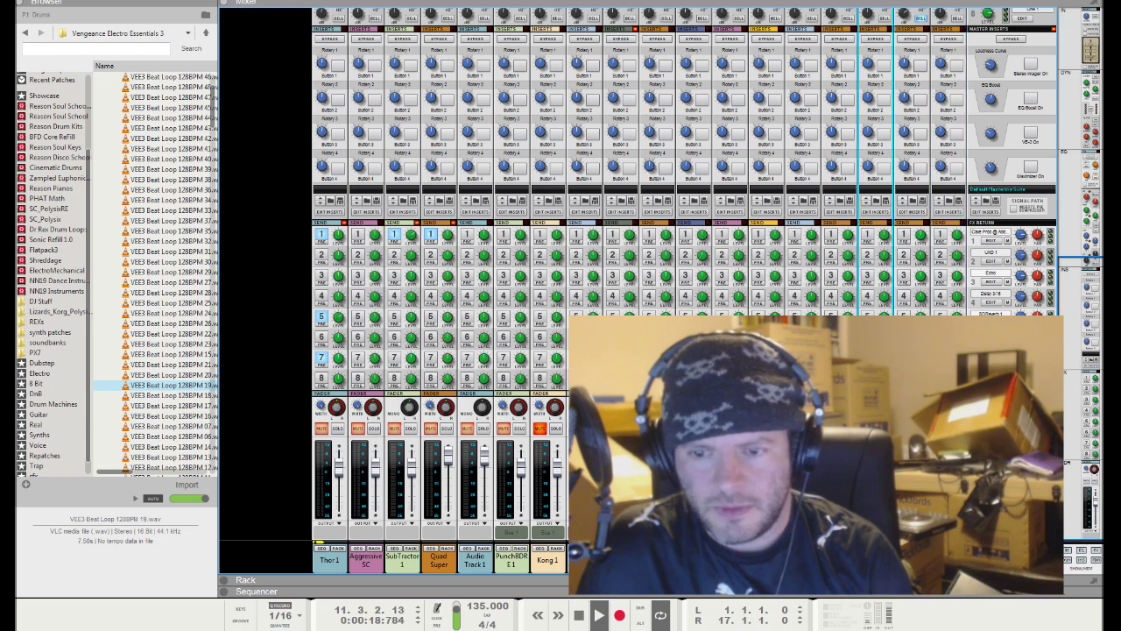
{"action": "key", "text": "Down"}
{"action": "key", "text": "Down"}
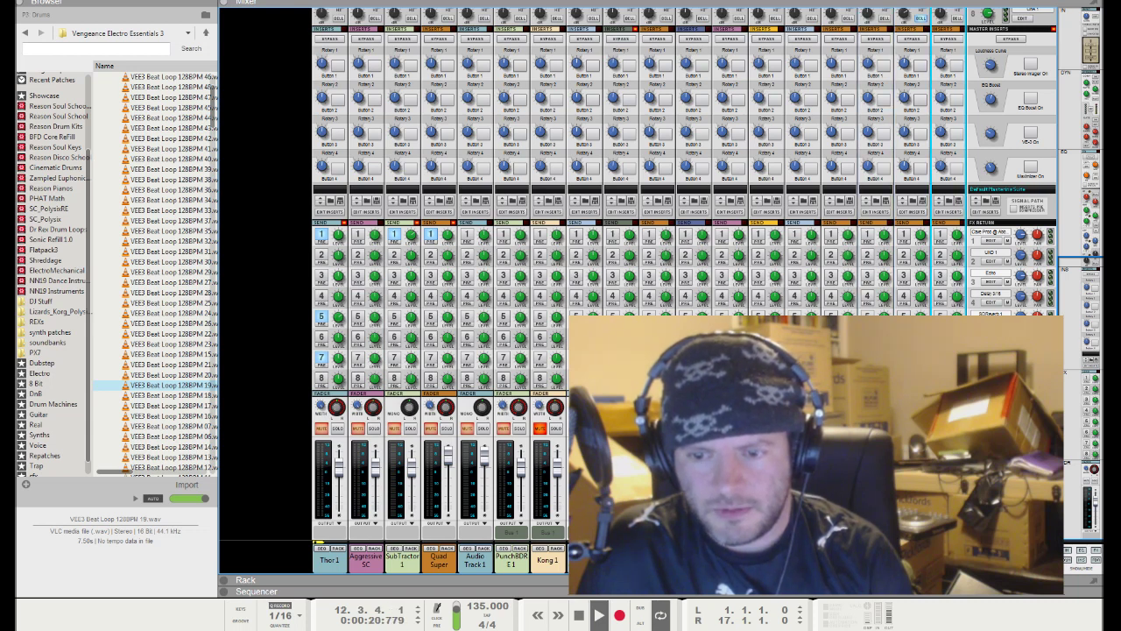
{"action": "key", "text": "Up"}
{"action": "key", "text": "Up"}
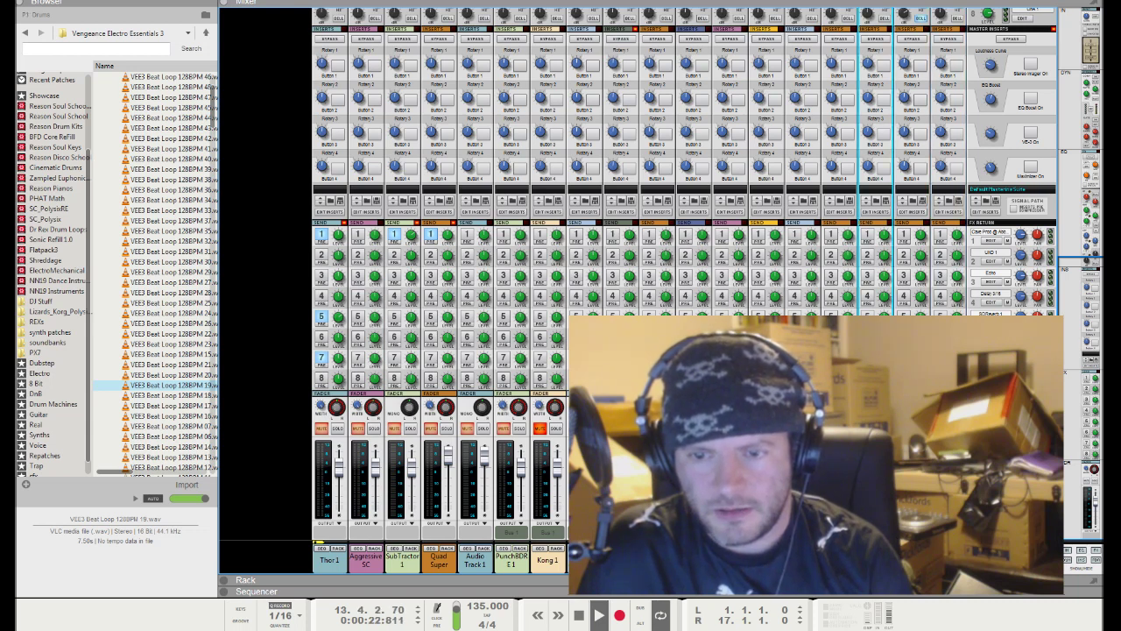
{"action": "key", "text": "Down"}
{"action": "key", "text": "Down"}
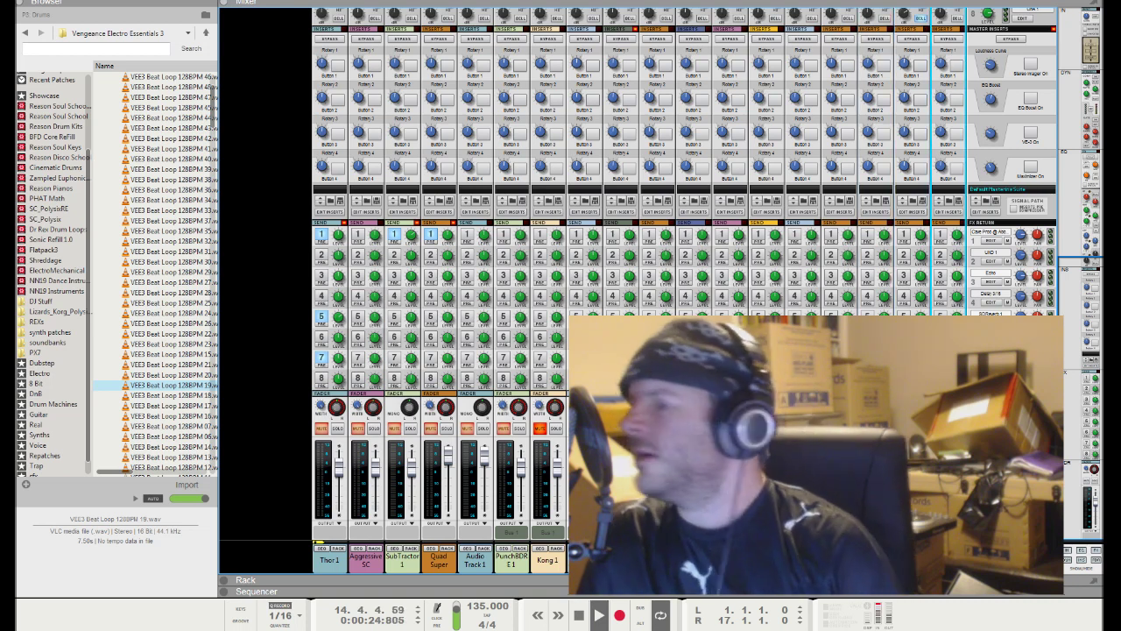
Step: Solo Audio Track 1 and go back through the P3, P2 and P1 parallel drum channels
{"action": "left_click", "coordinate": [483, 428]}
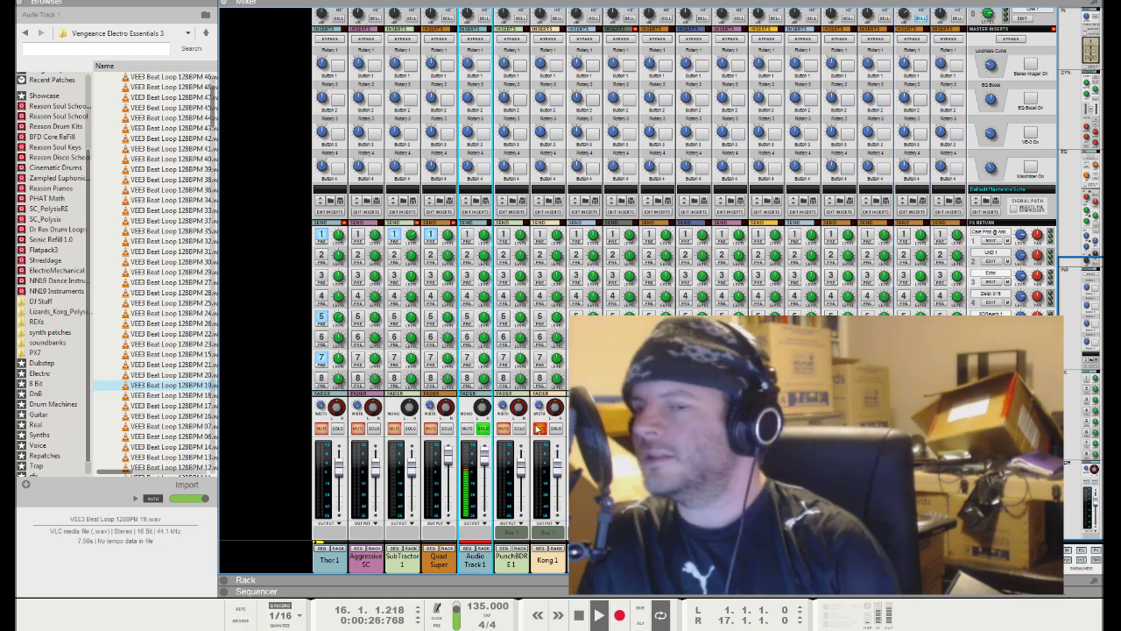
{"action": "left_click", "coordinate": [948, 558]}
{"action": "key", "text": "Up"}
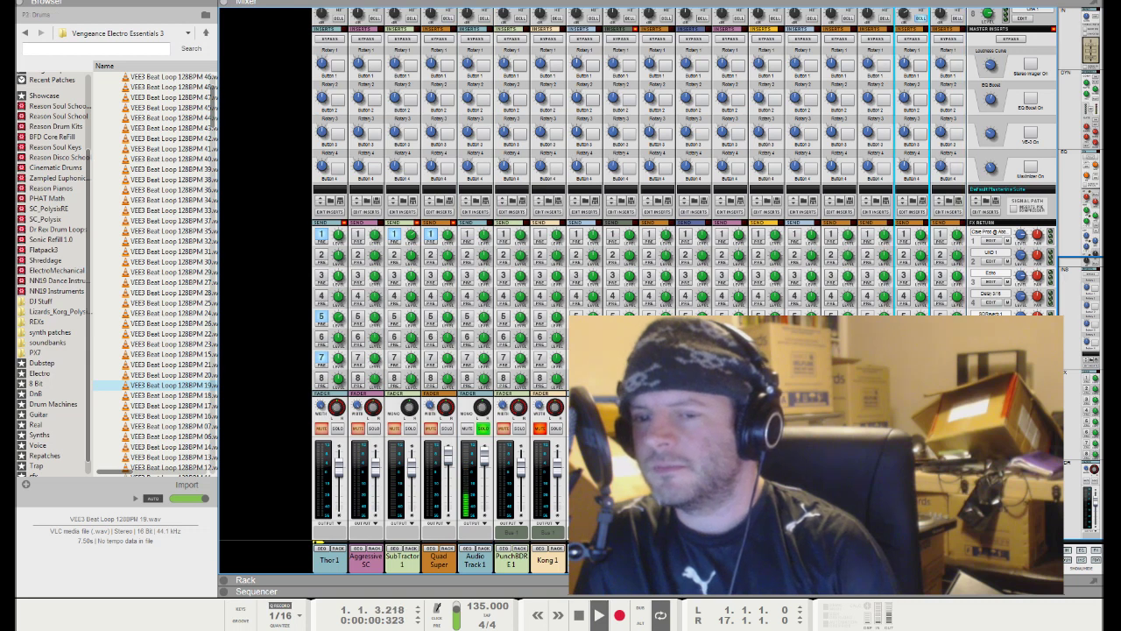
{"action": "key", "text": "Up"}
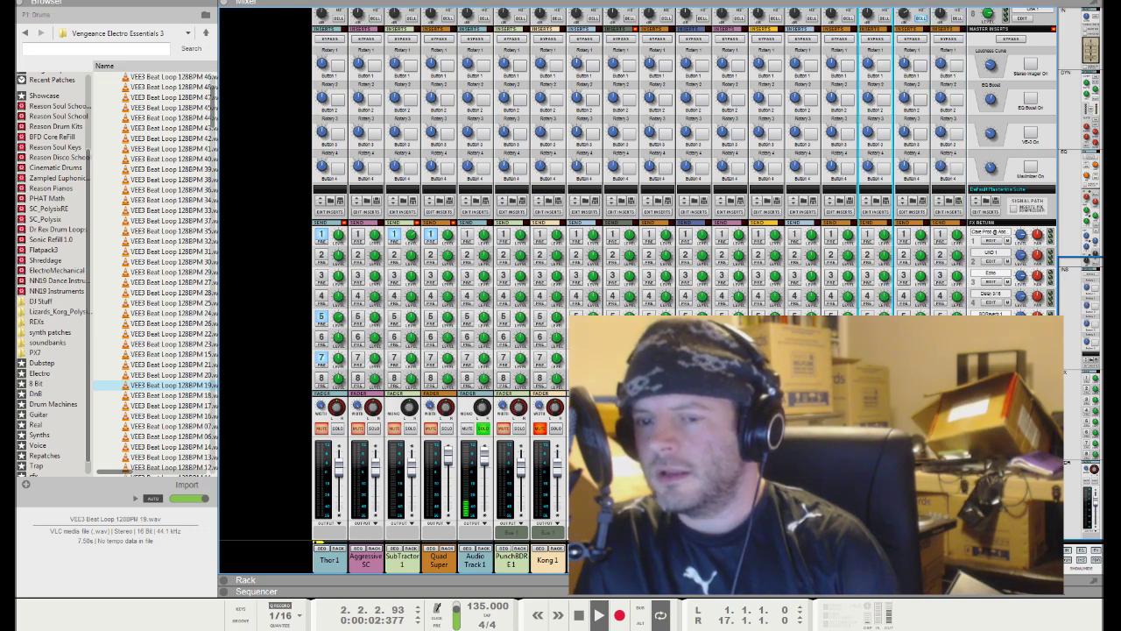
{"action": "key", "text": "Down"}
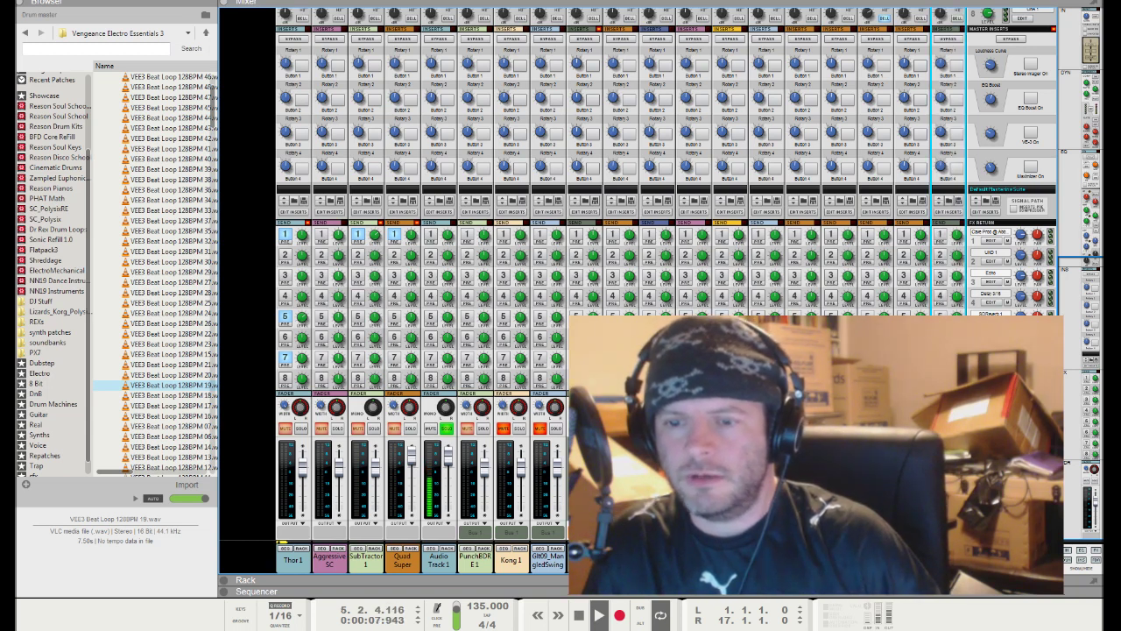
Step: Return from the Drum master channel to Audio Track 1 and clear its solo
{"action": "key", "text": "Up"}
{"action": "key", "text": "Up"}
{"action": "key", "text": "Up"}
{"action": "key", "text": "Up"}
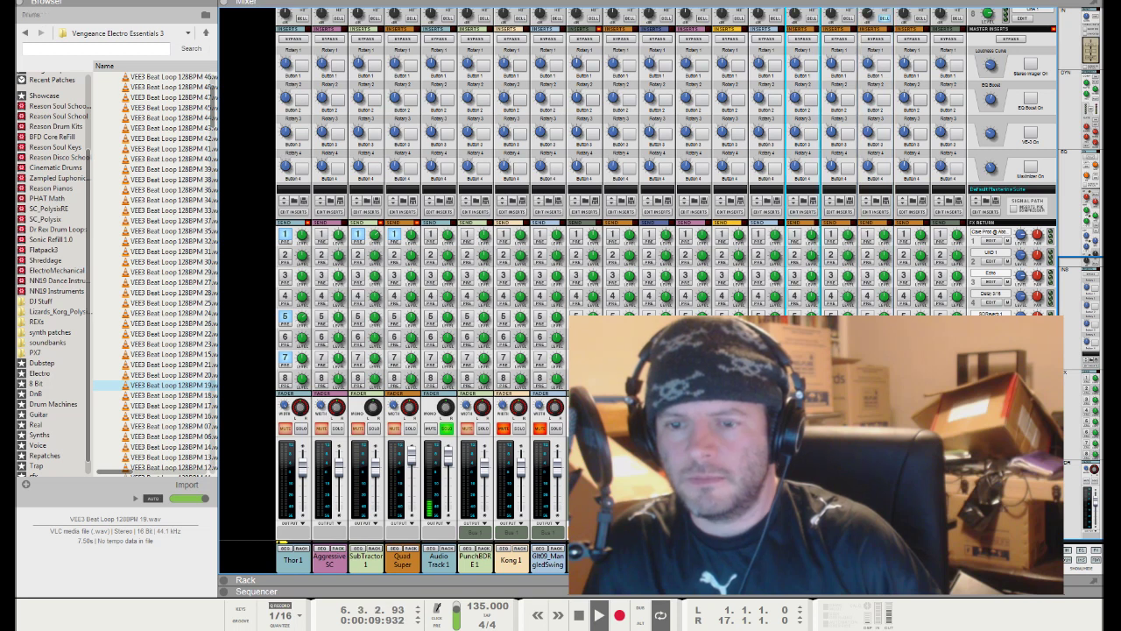
{"action": "key", "text": "Up"}
{"action": "key", "text": "Up"}
{"action": "key", "text": "Up"}
{"action": "key", "text": "Up"}
{"action": "key", "text": "Up"}
{"action": "key", "text": "Up"}
{"action": "key", "text": "Up"}
{"action": "key", "text": "Up"}
{"action": "key", "text": "Up"}
{"action": "key", "text": "Up"}
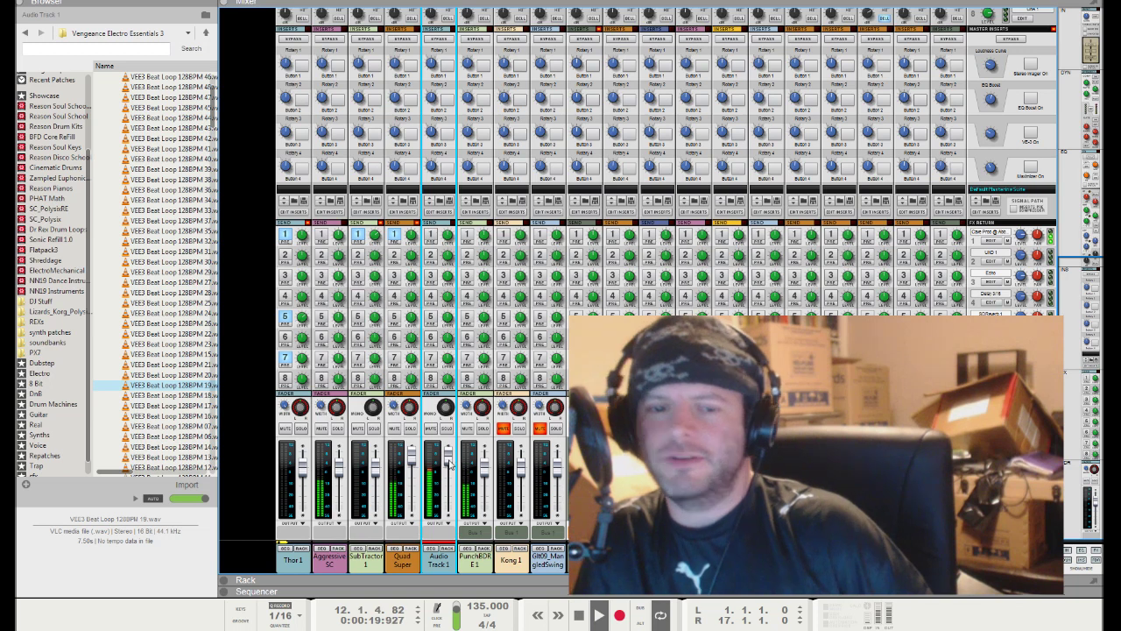
Step: Lower the PunchBDRE 1 fader to -2.73 dB and the Quad Super fader to 2.86 dB, and adjust the Aggressive SC fader
{"action": "left_click", "coordinate": [484, 472]}
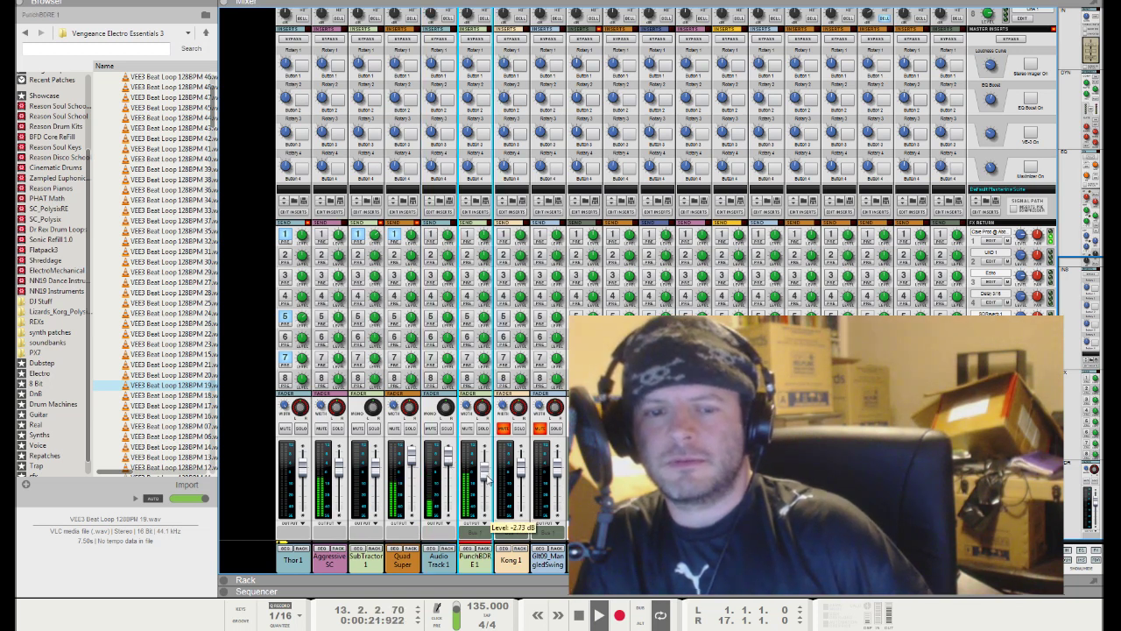
{"action": "left_click", "coordinate": [413, 469]}
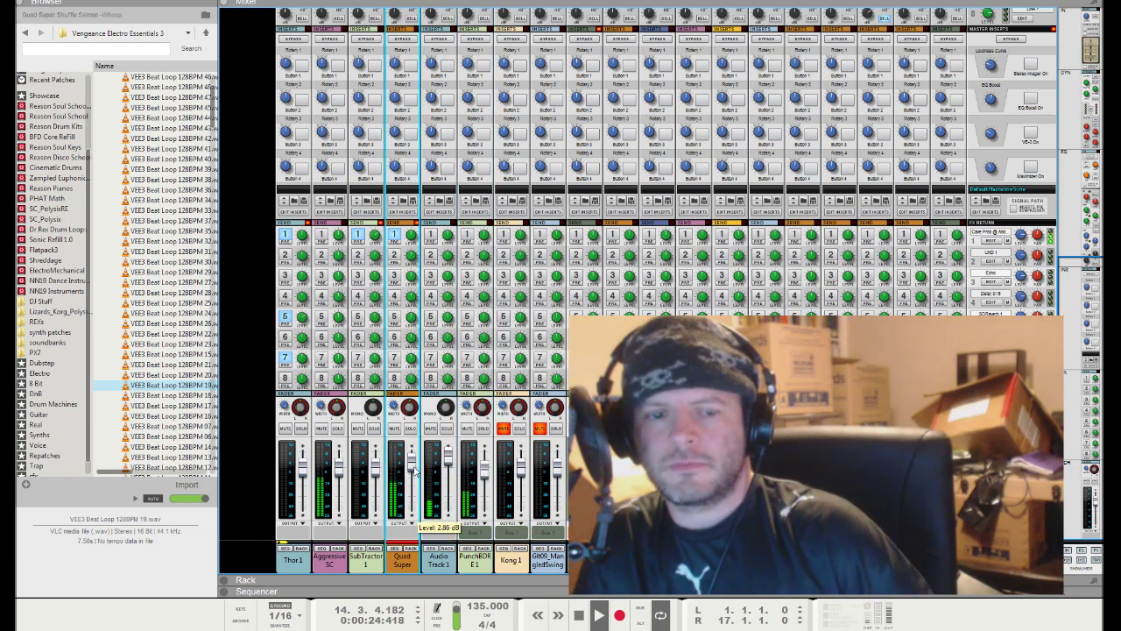
{"action": "left_click", "coordinate": [346, 476]}
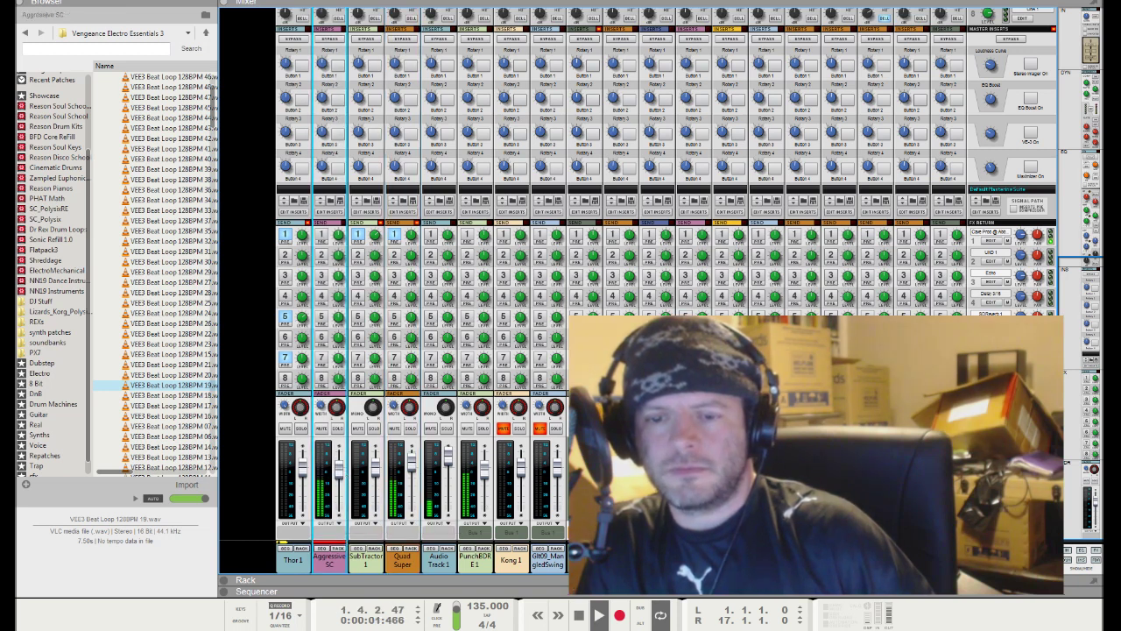
Step: Unmute the Glt09_MangledSwing_112 and Kong 1 channels in the mixer and select the Bus 1 channel
{"action": "left_click", "coordinate": [767, 559]}
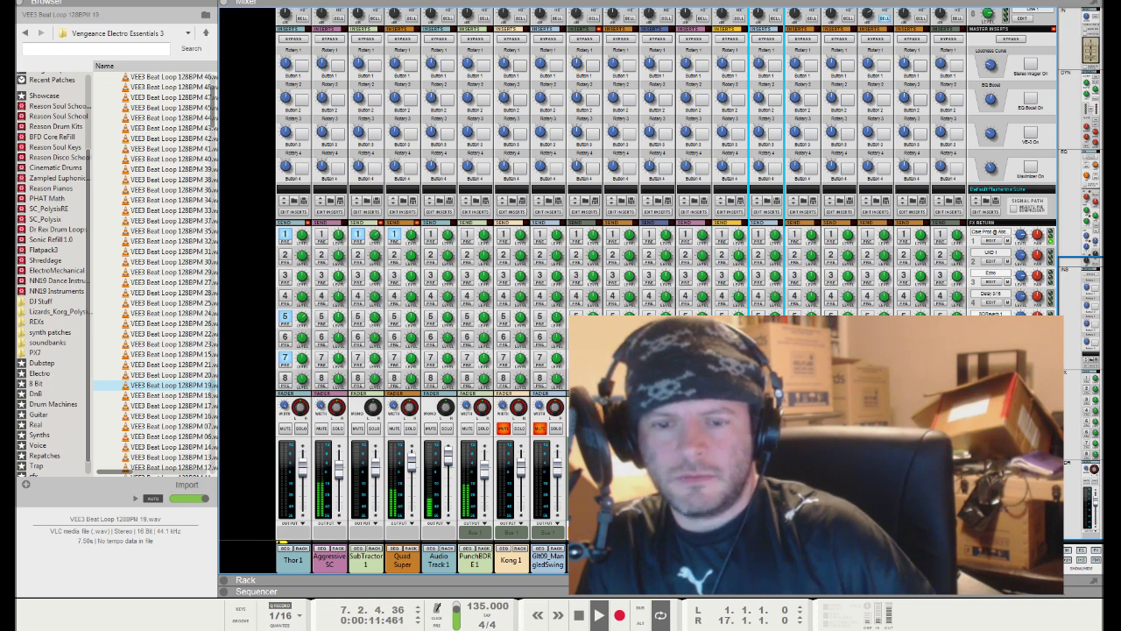
{"action": "left_click", "coordinate": [694, 559]}
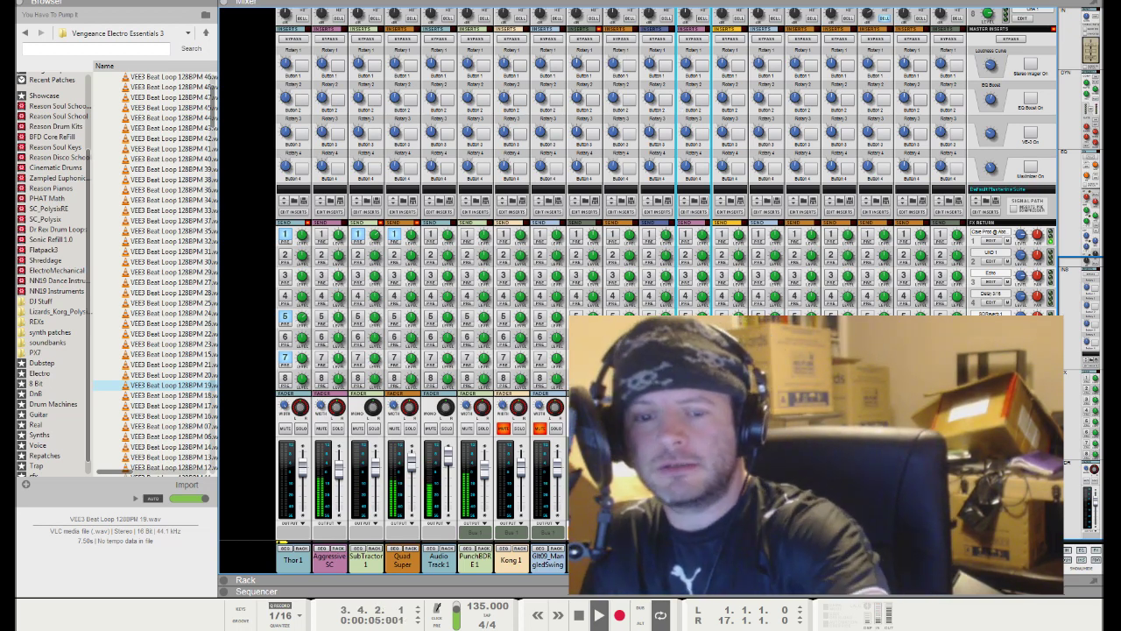
{"action": "left_click", "coordinate": [561, 432]}
{"action": "left_click", "coordinate": [540, 429]}
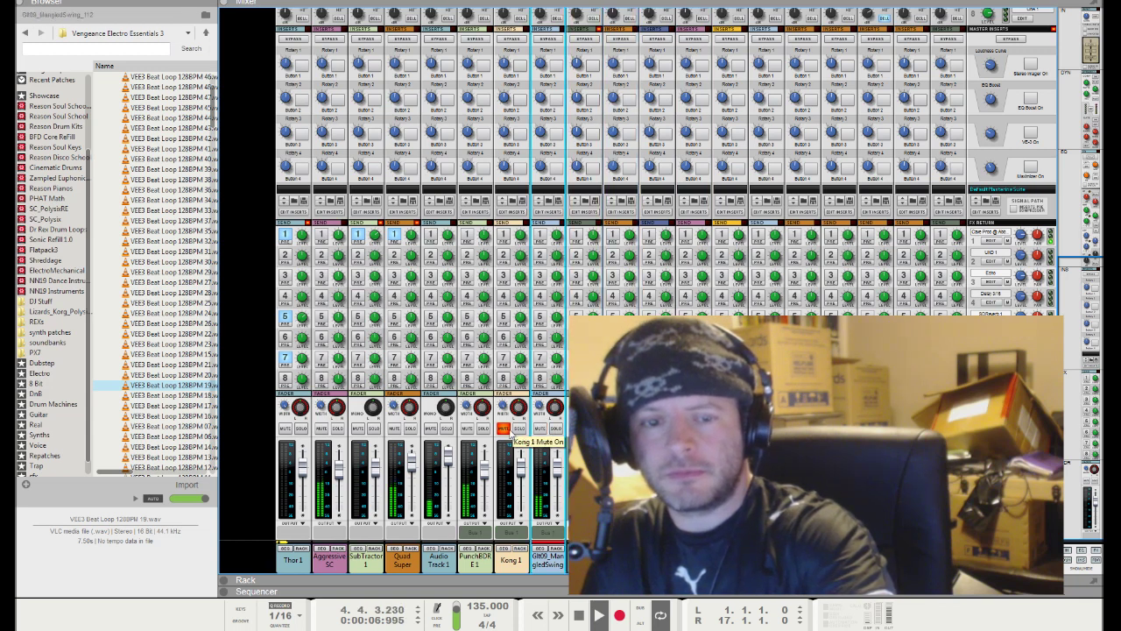
{"action": "left_click", "coordinate": [504, 429]}
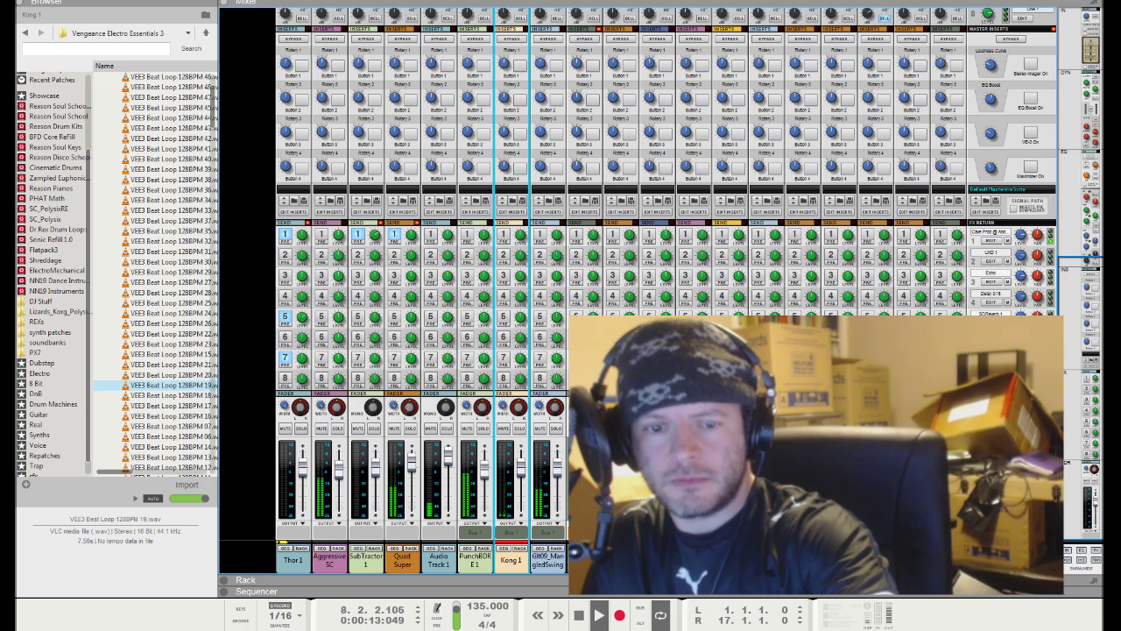
{"action": "left_click", "coordinate": [584, 188]}
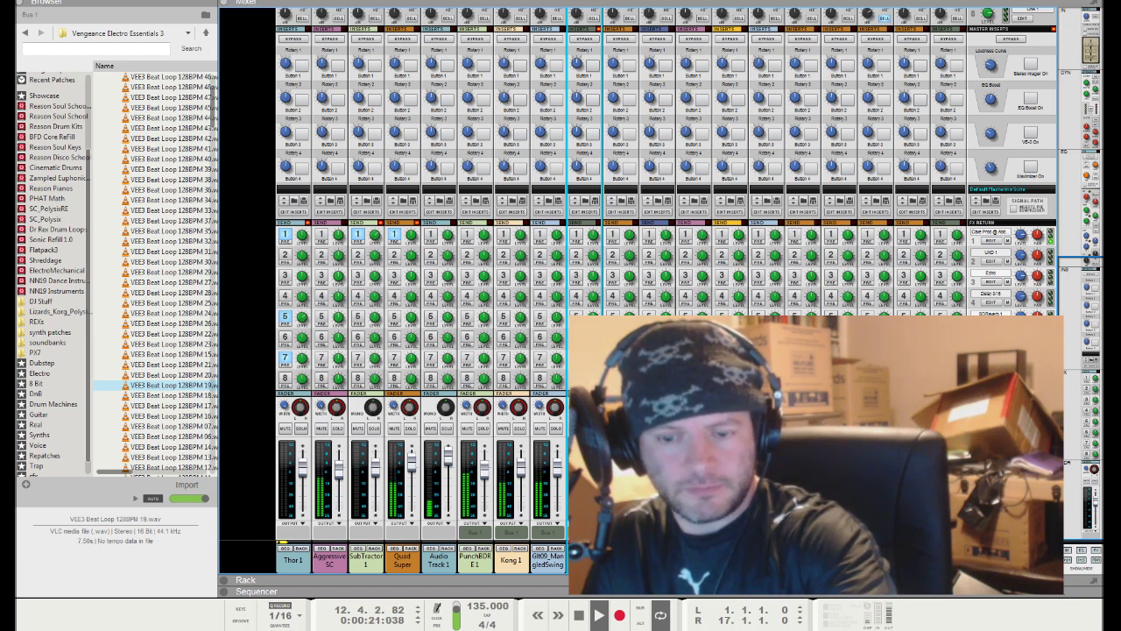
Step: Duplicate the VEE3 Beat Loop 19 clips and all other tracks' clips so the 16-bar section repeats from bar 17
{"action": "key", "text": "F7"}
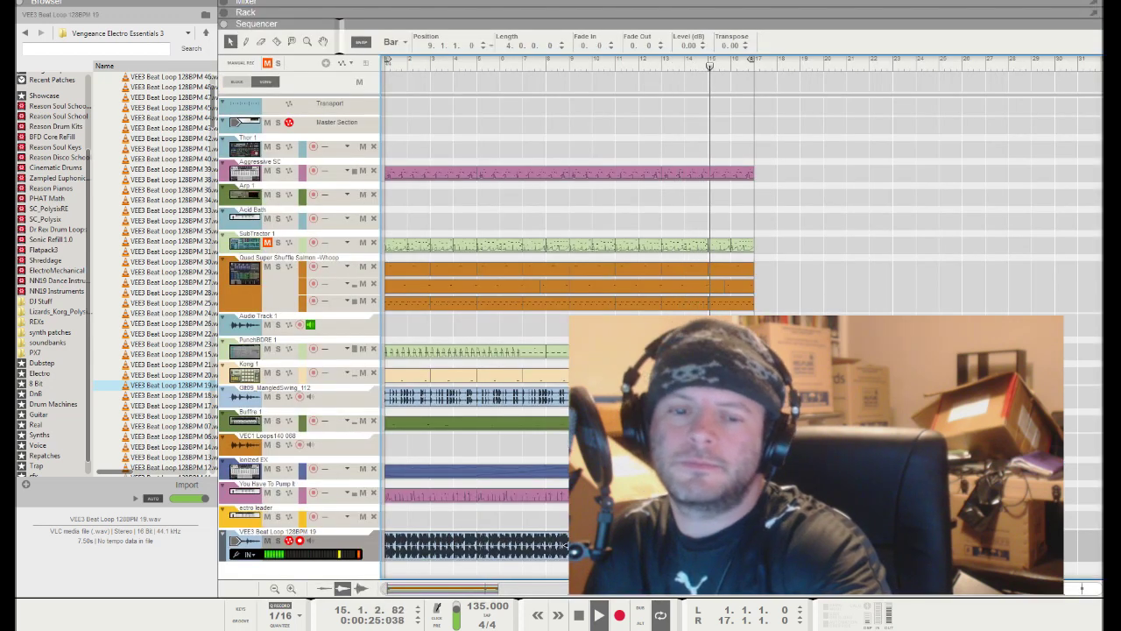
{"action": "left_click", "coordinate": [403, 550]}
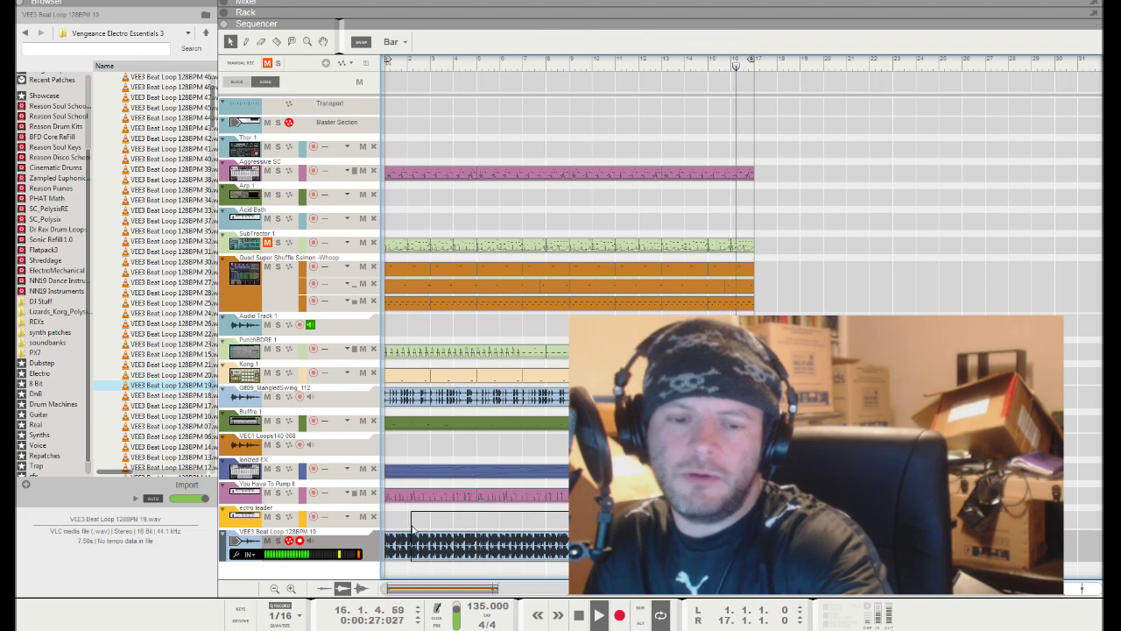
{"action": "key", "text": "ctrl+d"}
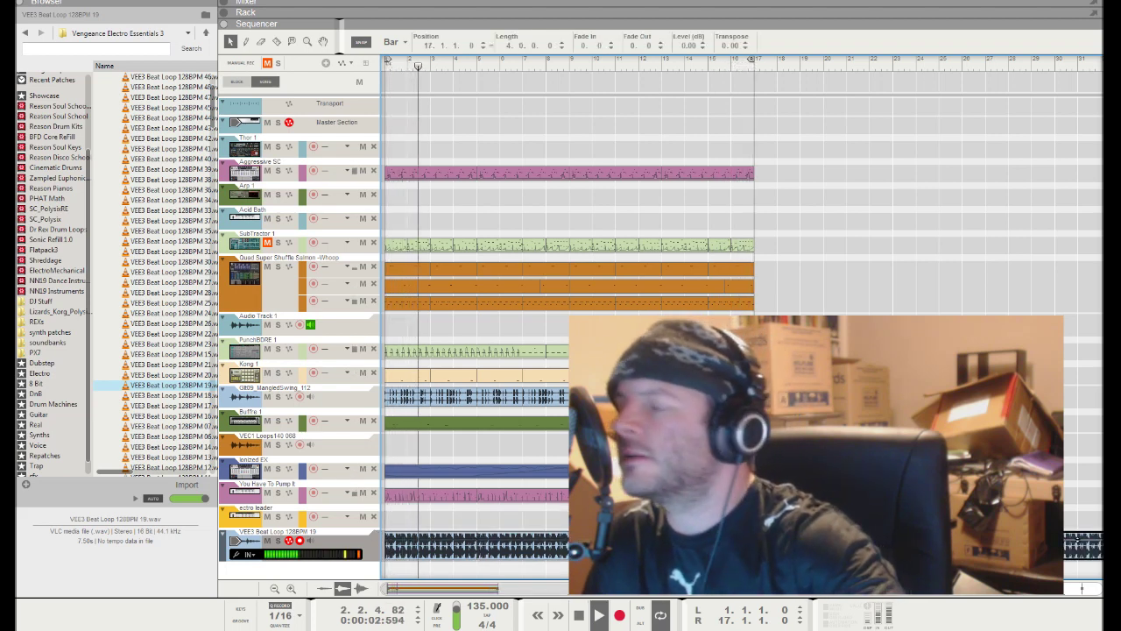
{"action": "left_click_drag", "start_coordinate": [782, 503], "coordinate": [481, 223]}
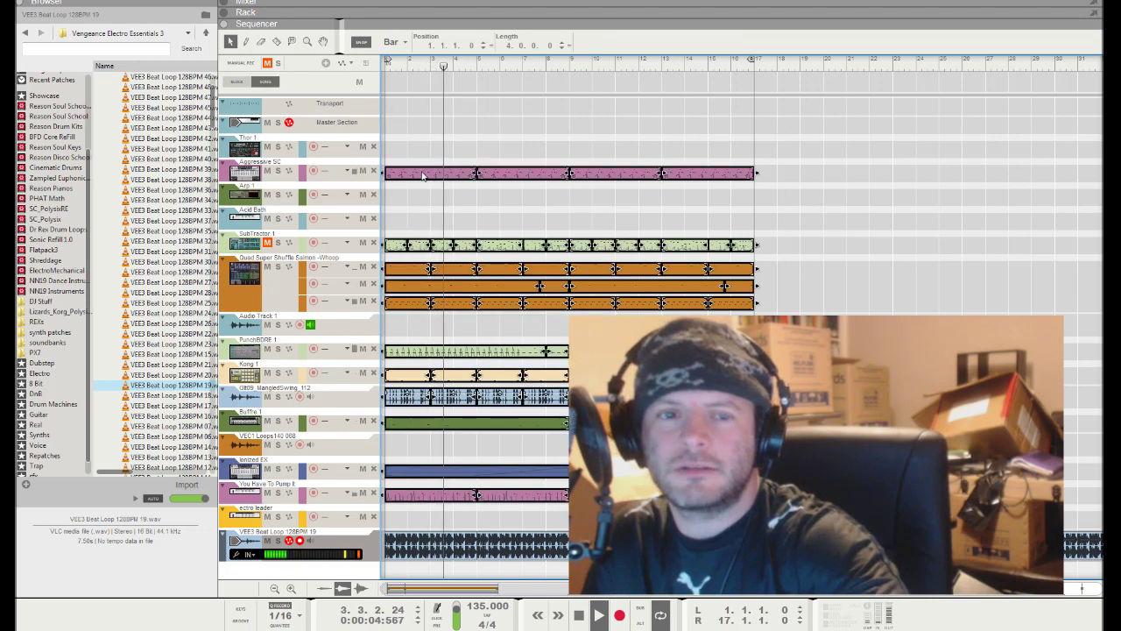
{"action": "key", "text": "ctrl+d"}
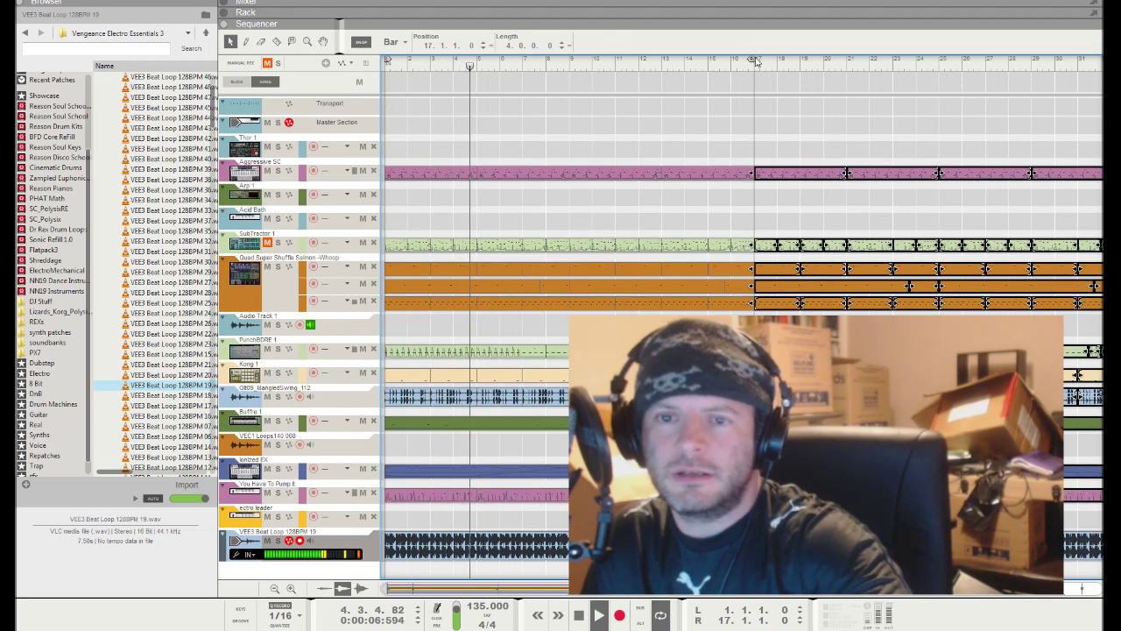
Step: Set the loop range from bar 17 to bar 33 and deselect the duplicated clips
{"action": "left_click_drag", "start_coordinate": [1048, 66], "coordinate": [714, 129]}
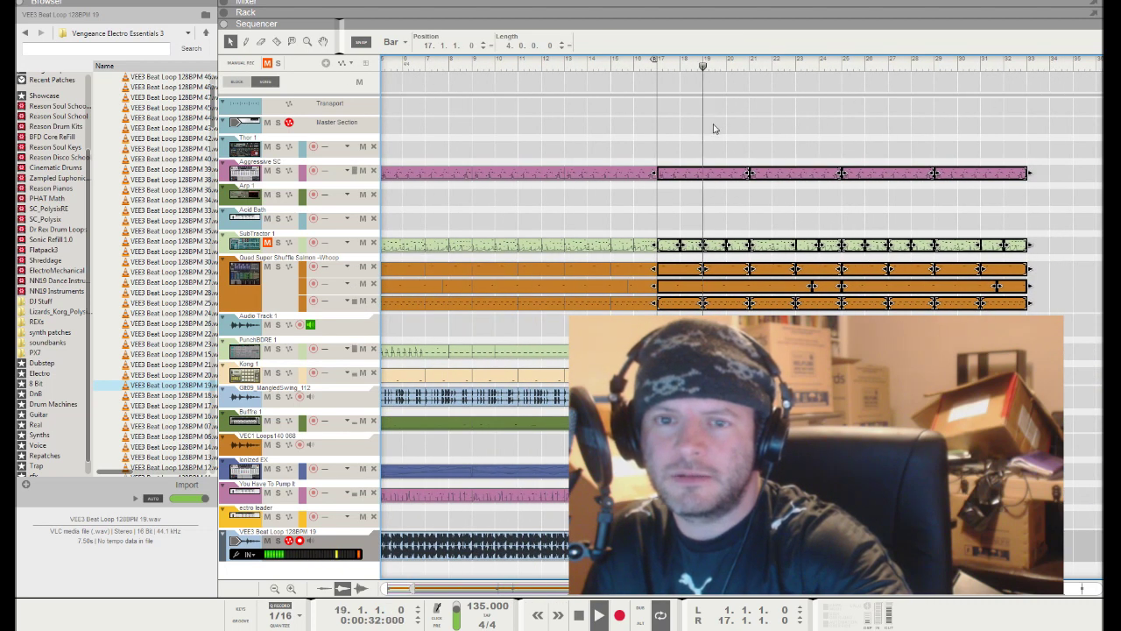
{"action": "left_click_drag", "start_coordinate": [653, 63], "coordinate": [1024, 61]}
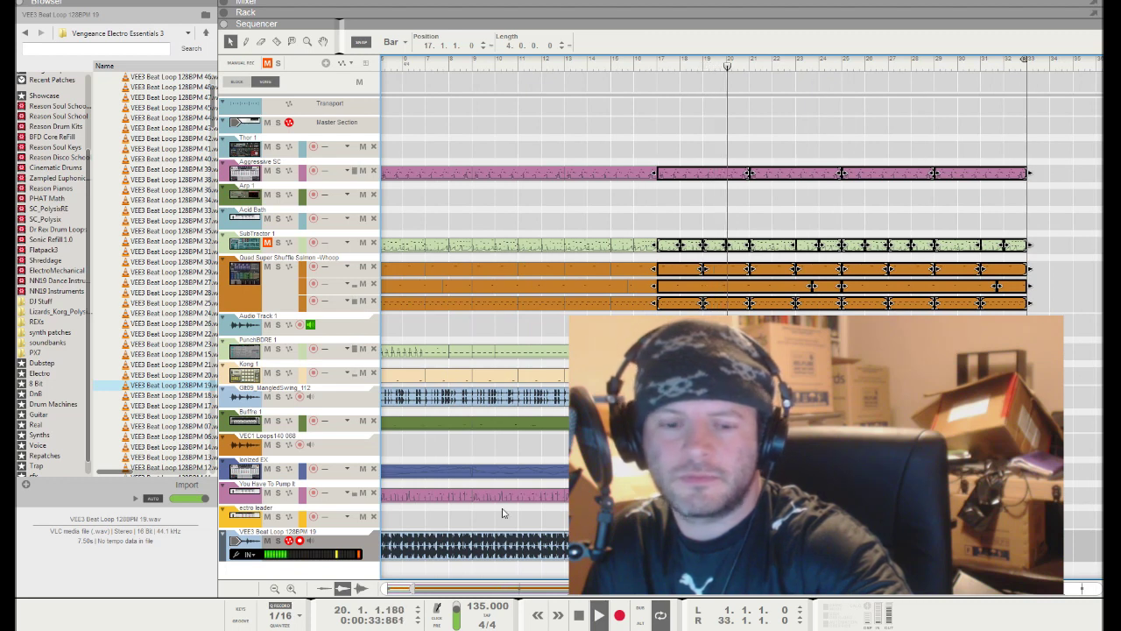
{"action": "left_click_drag", "start_coordinate": [427, 589], "coordinate": [387, 589]}
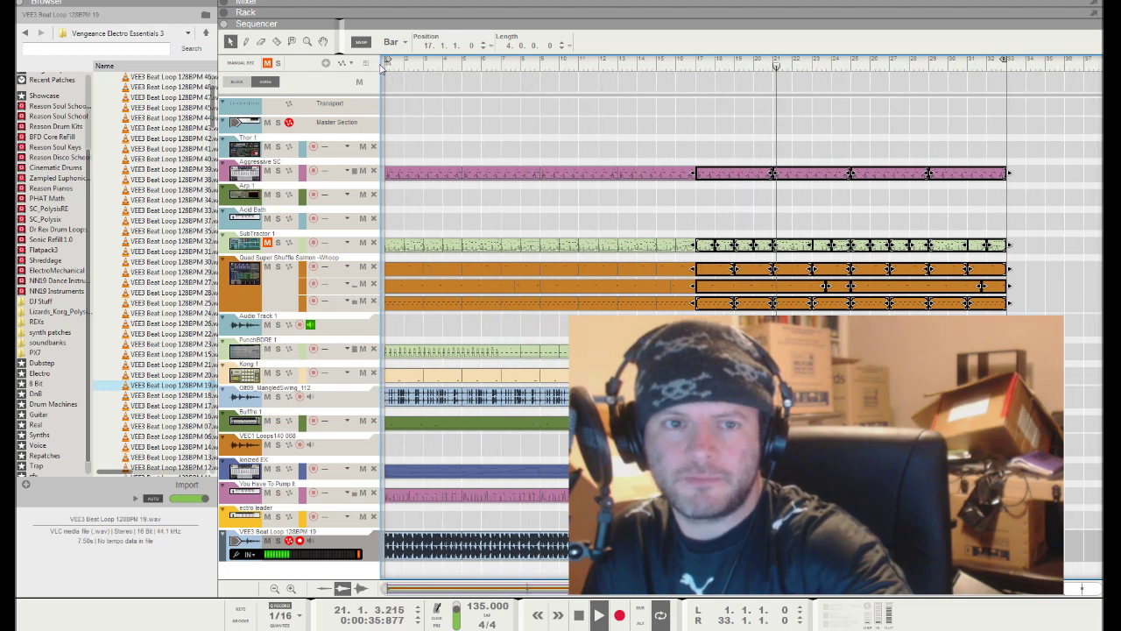
{"action": "left_click_drag", "start_coordinate": [388, 60], "coordinate": [700, 104]}
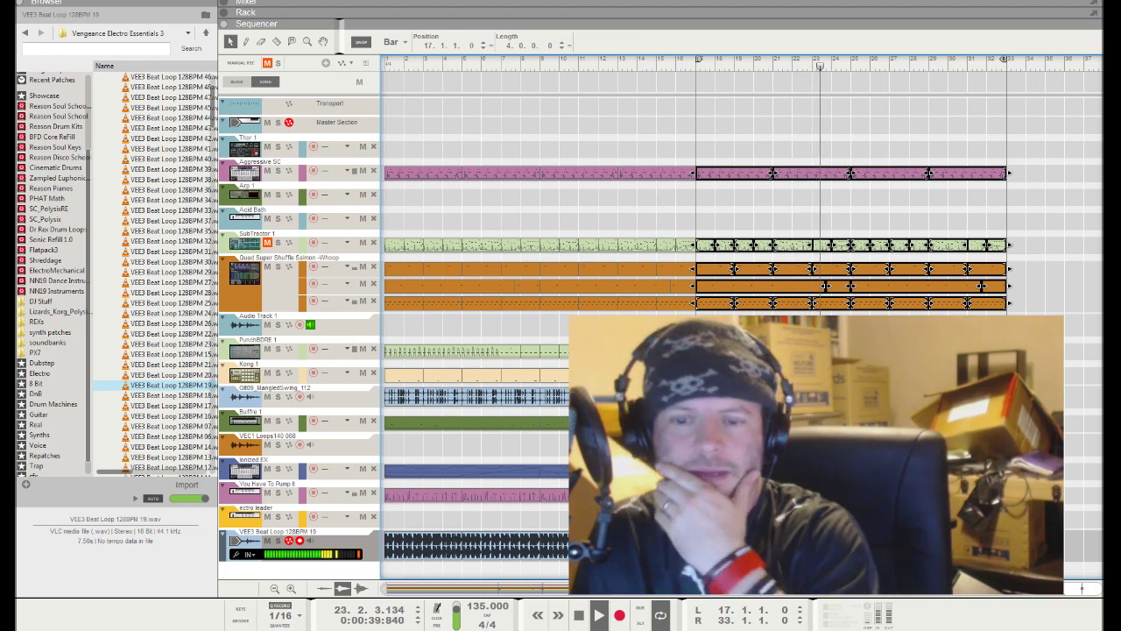
{"action": "key", "text": "Escape"}
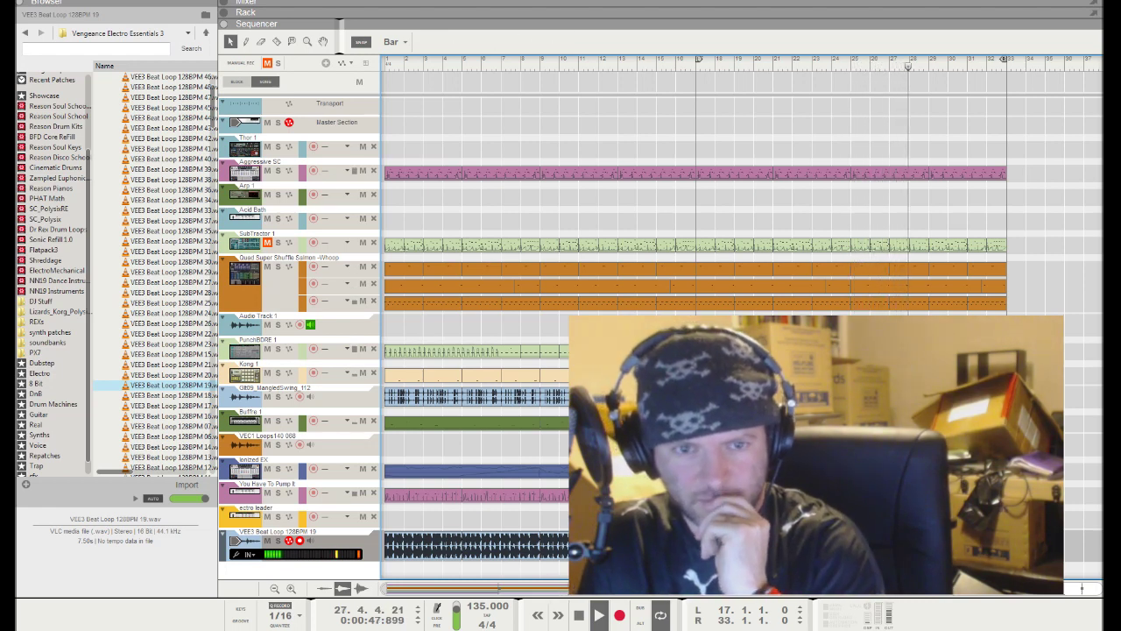
Step: Unmute the SubTractor 1 track and go through the Thor 1, Buffre 1 and VEE3 Beat Loop 19 tracks
{"action": "left_click", "coordinate": [267, 242]}
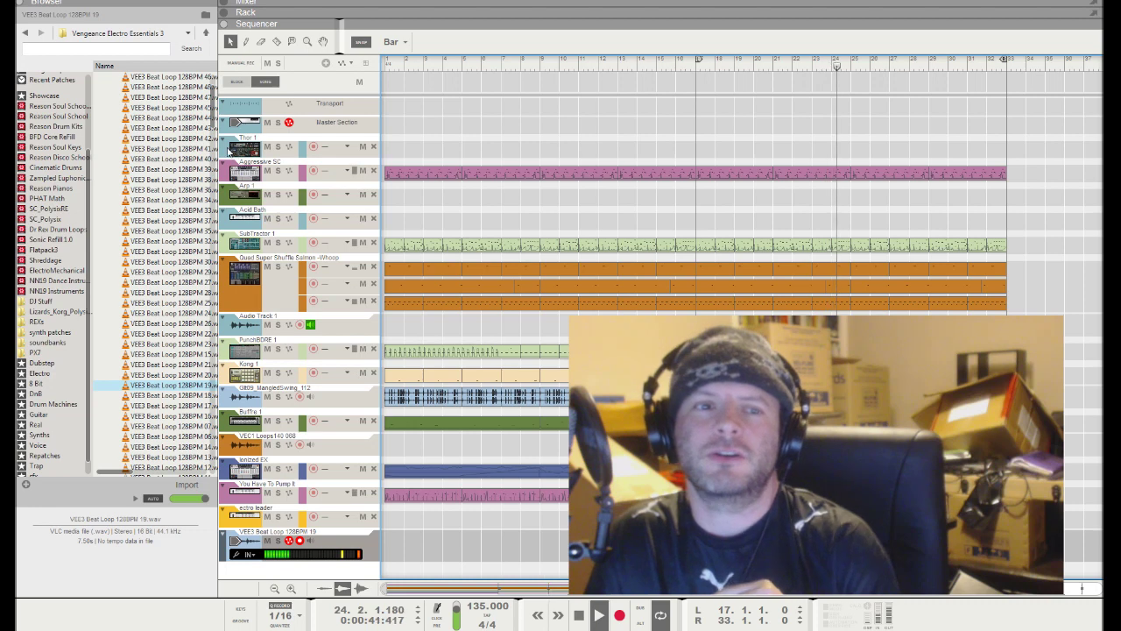
{"action": "left_click", "coordinate": [328, 153]}
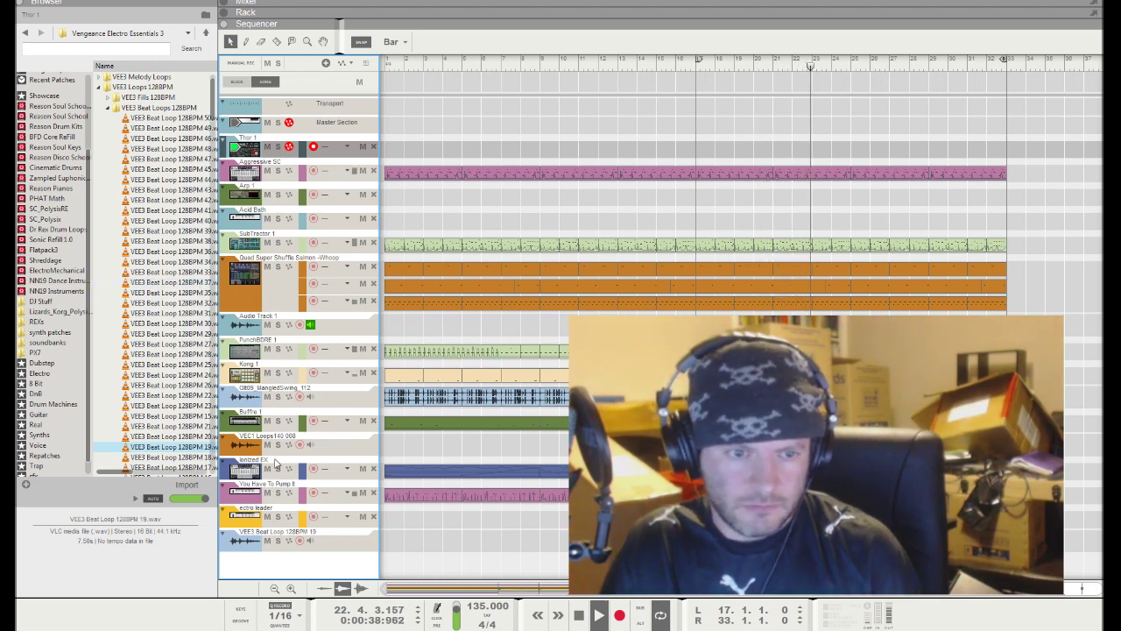
{"action": "left_click", "coordinate": [264, 429]}
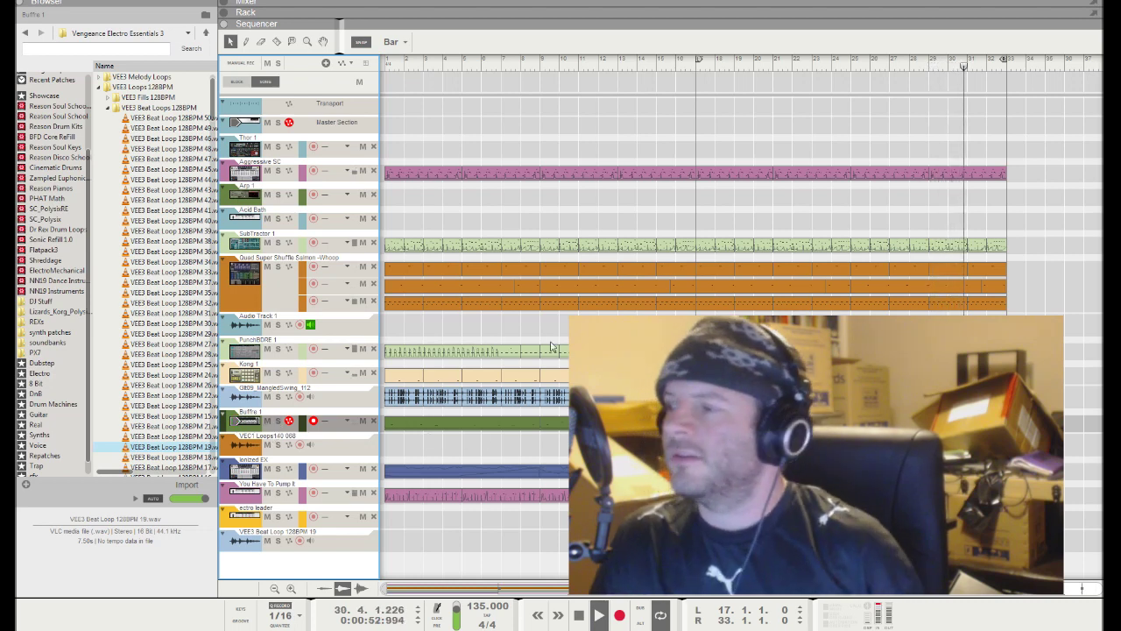
{"action": "left_click", "coordinate": [333, 549]}
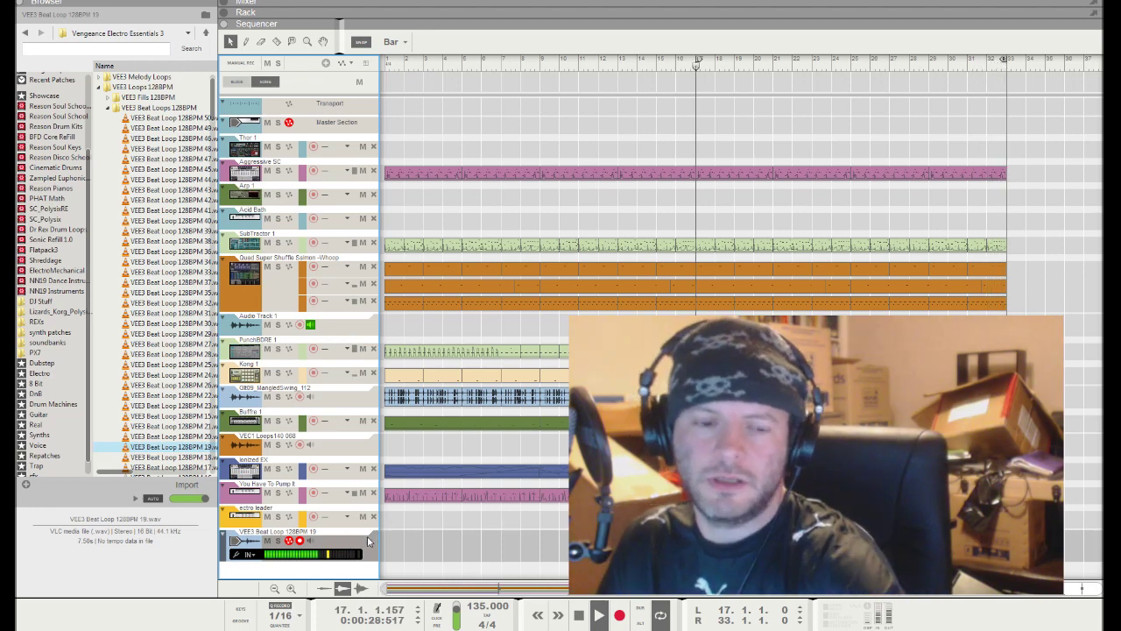
Step: Find the Drums parent channel in the mixer and add a Buffre insert to it, showing the device in the rack
{"action": "key", "text": "F5"}
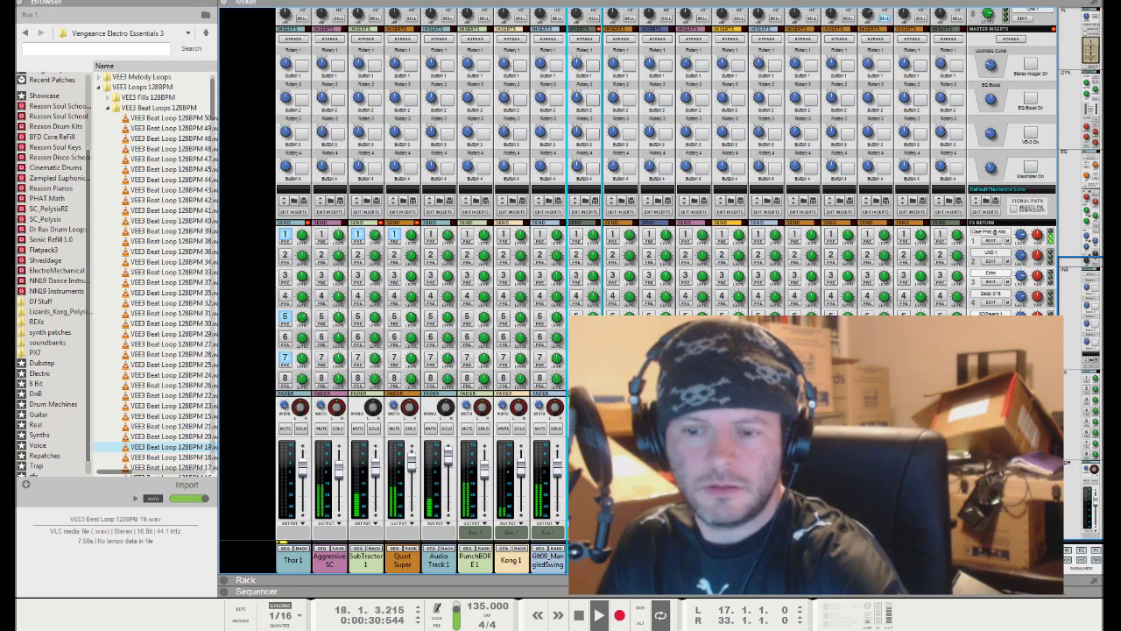
{"action": "left_click", "coordinate": [947, 188]}
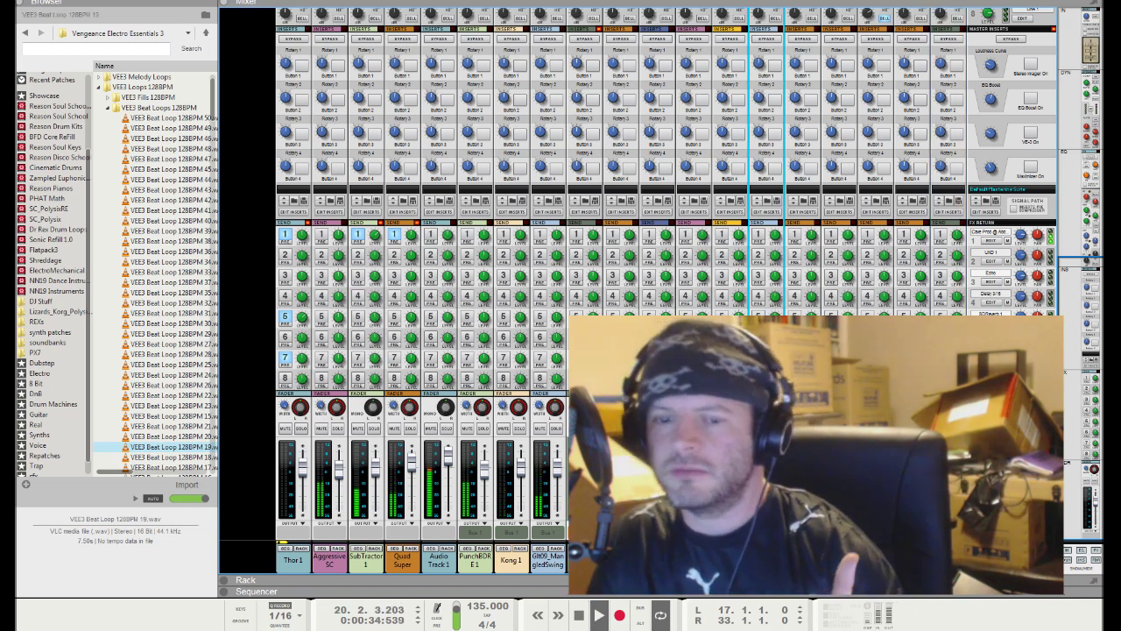
{"action": "left_click", "coordinate": [766, 188]}
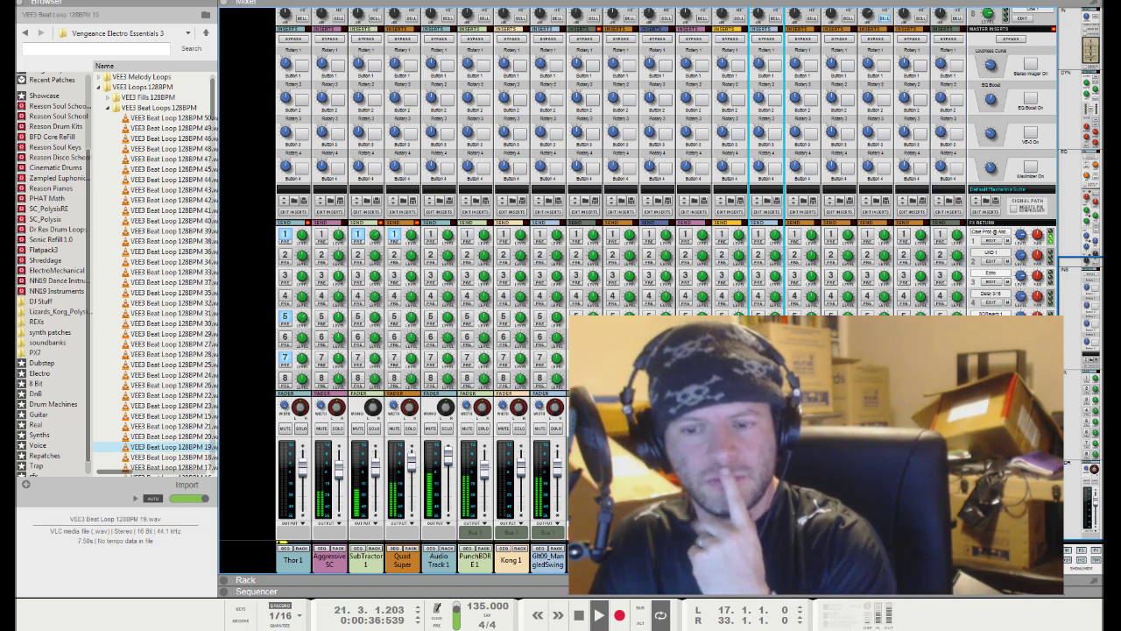
{"action": "left_click", "coordinate": [803, 188]}
{"action": "key", "text": "F6"}
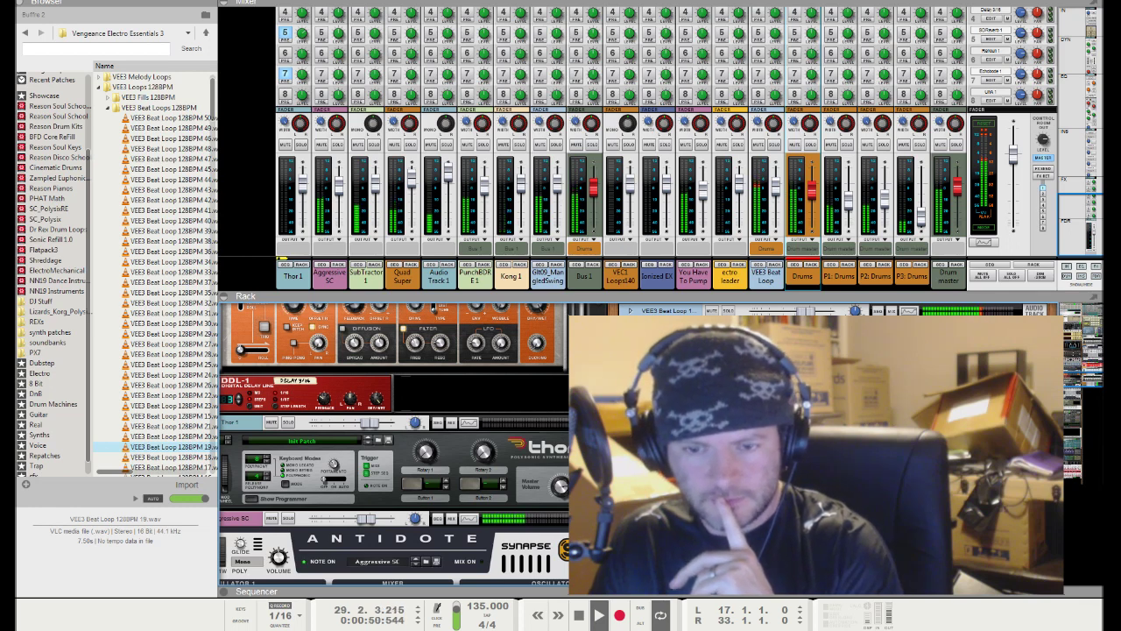
{"action": "key", "text": "F5"}
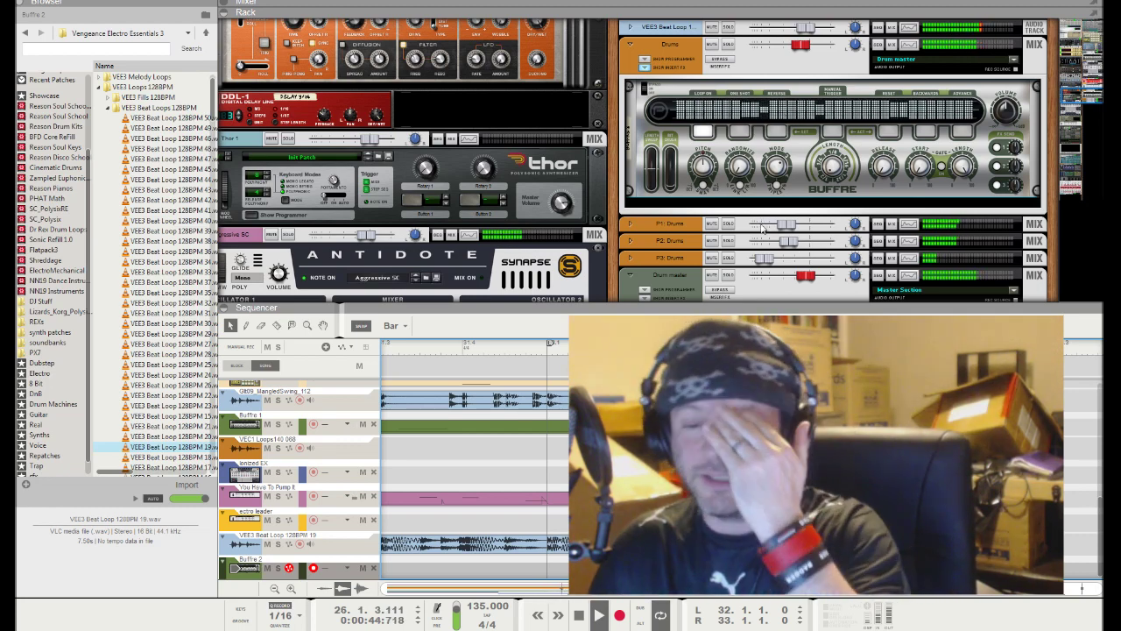
Step: Set the snap value to 1/4, move the left loop locator to 32.4.1 and stop playback
{"action": "key", "text": "KP_1"}
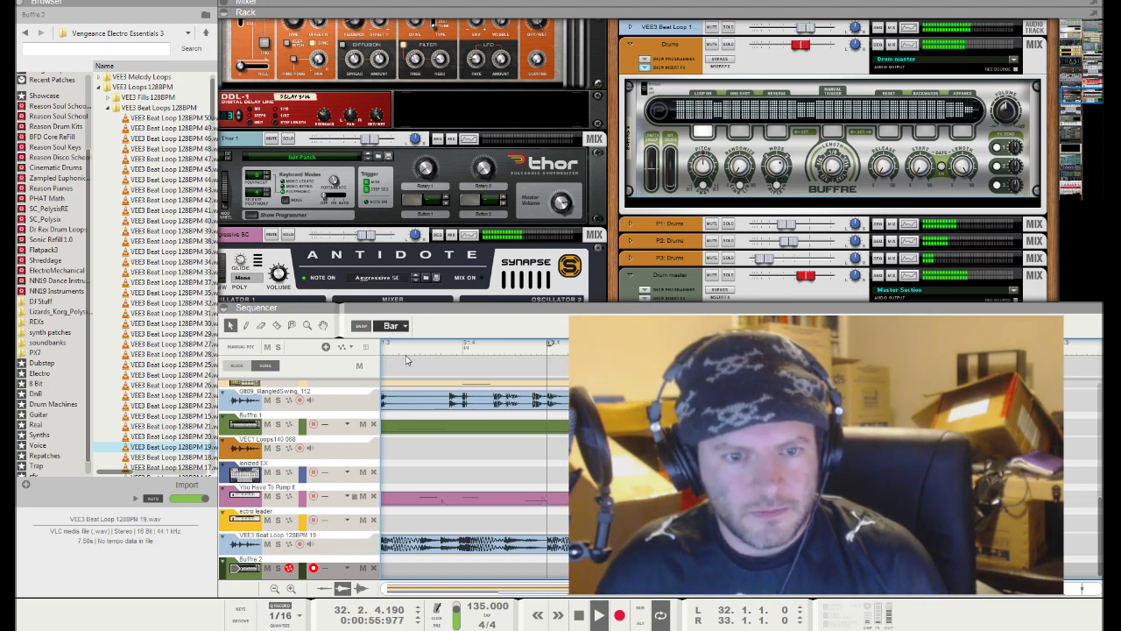
{"action": "key", "text": "ctrl+3"}
{"action": "left_click_drag", "start_coordinate": [552, 343], "coordinate": [635, 342]}
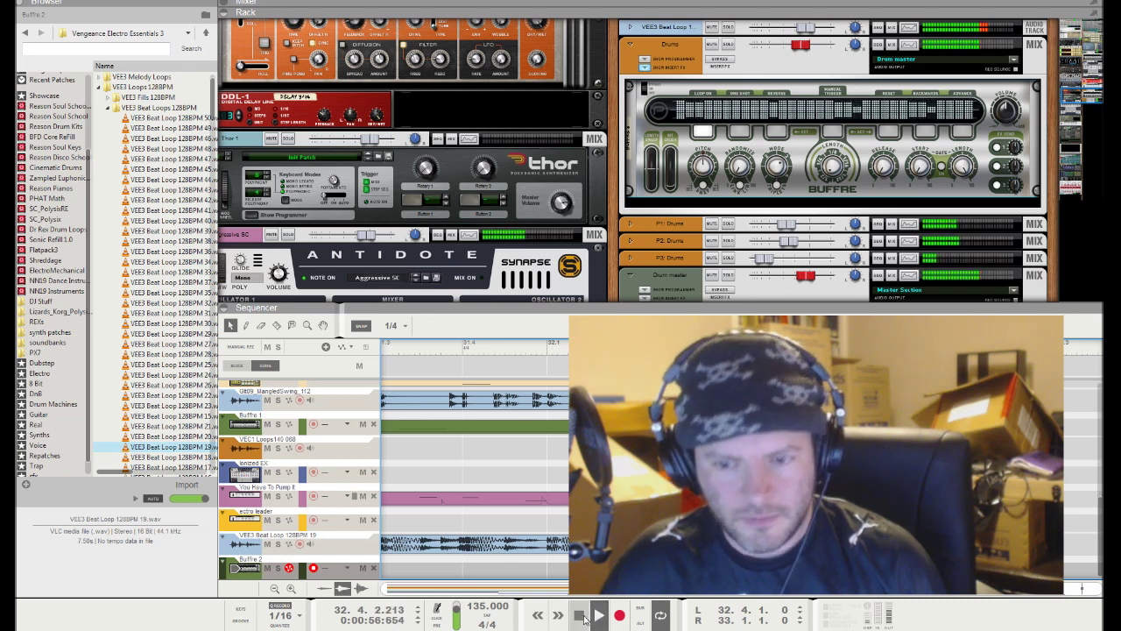
{"action": "left_click", "coordinate": [579, 617]}
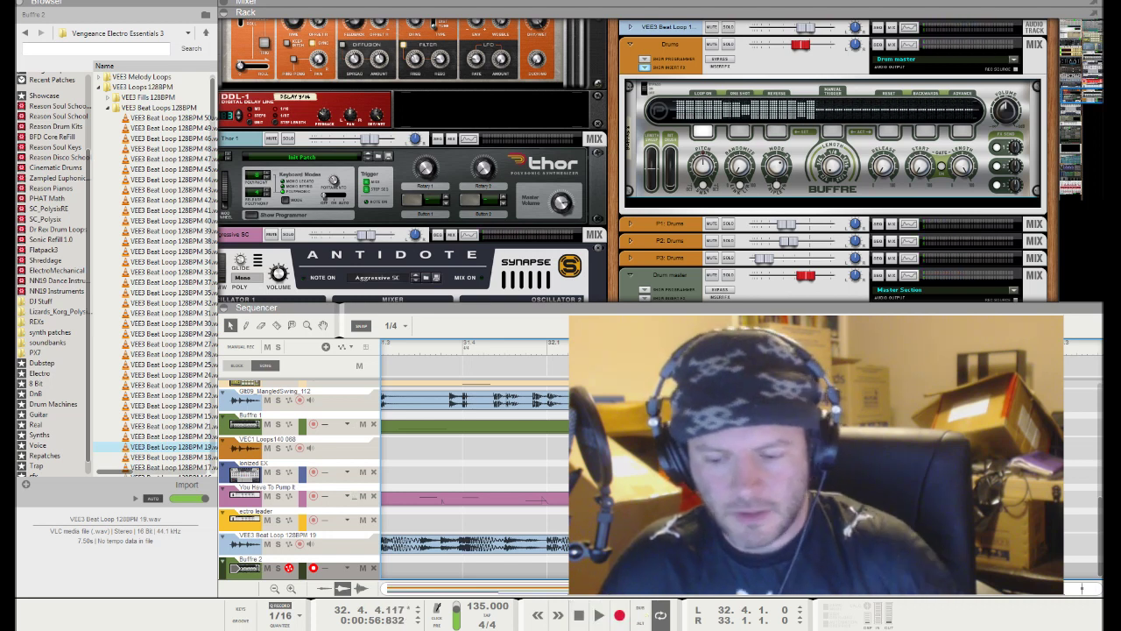
Step: Bounce the master section's one-beat loop at 32.4.1 to a new audio track, solo that track and play it
{"action": "left_click", "coordinate": [580, 617]}
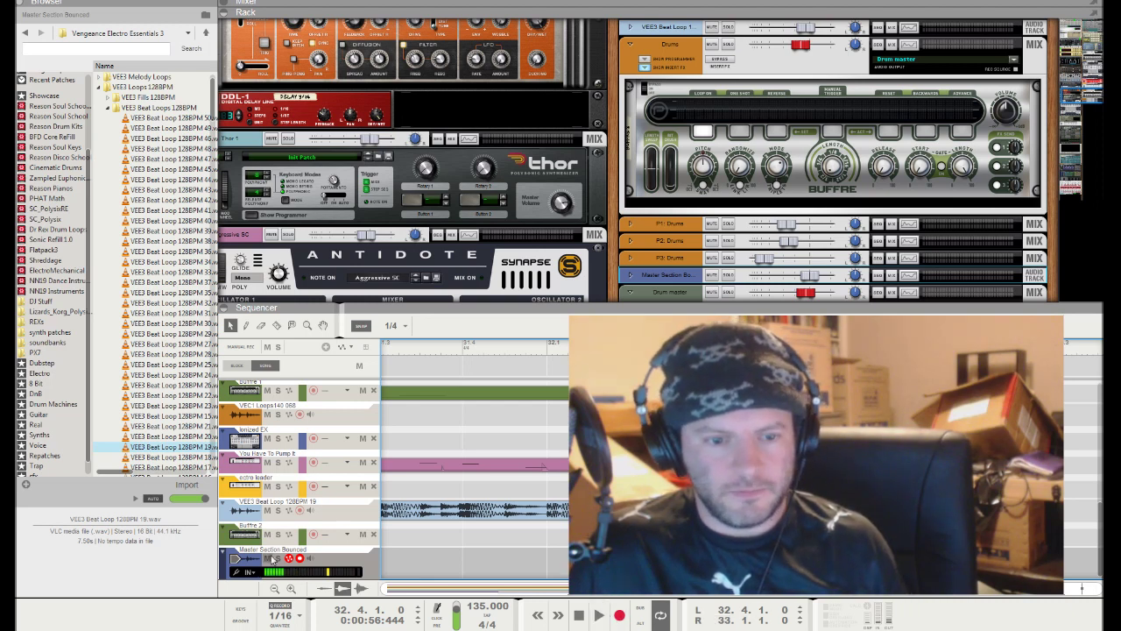
{"action": "left_click", "coordinate": [277, 557]}
{"action": "left_click", "coordinate": [593, 620]}
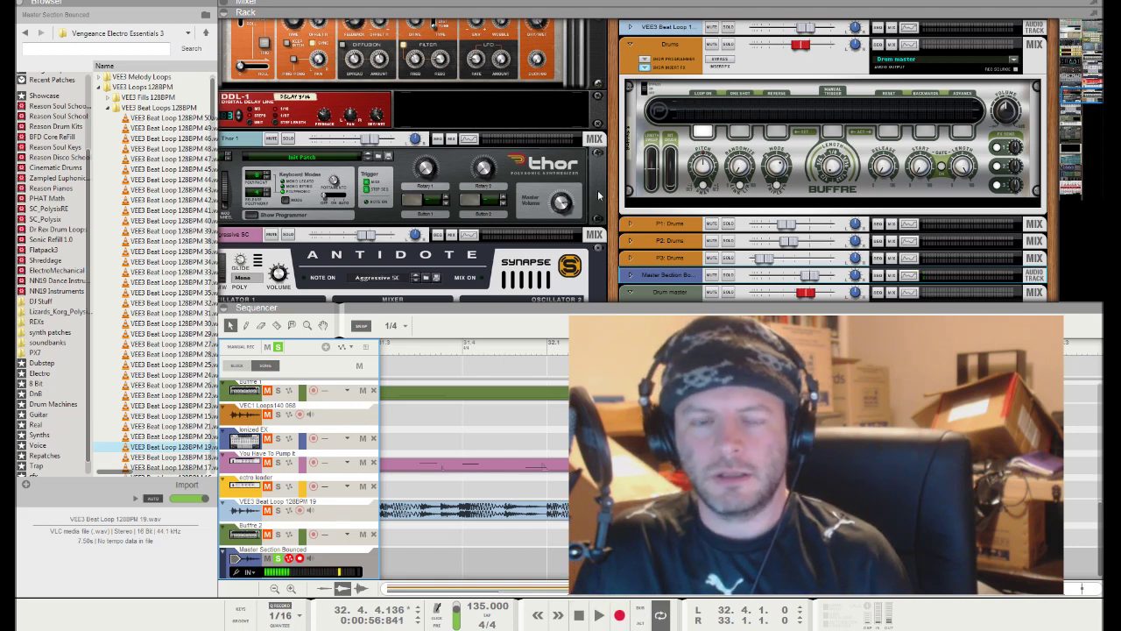
Step: Examine the Default Mastering Suite in the rack and the clip on the Master Section Bounced track
{"action": "left_click_drag", "start_coordinate": [1084, 87], "coordinate": [1071, 44]}
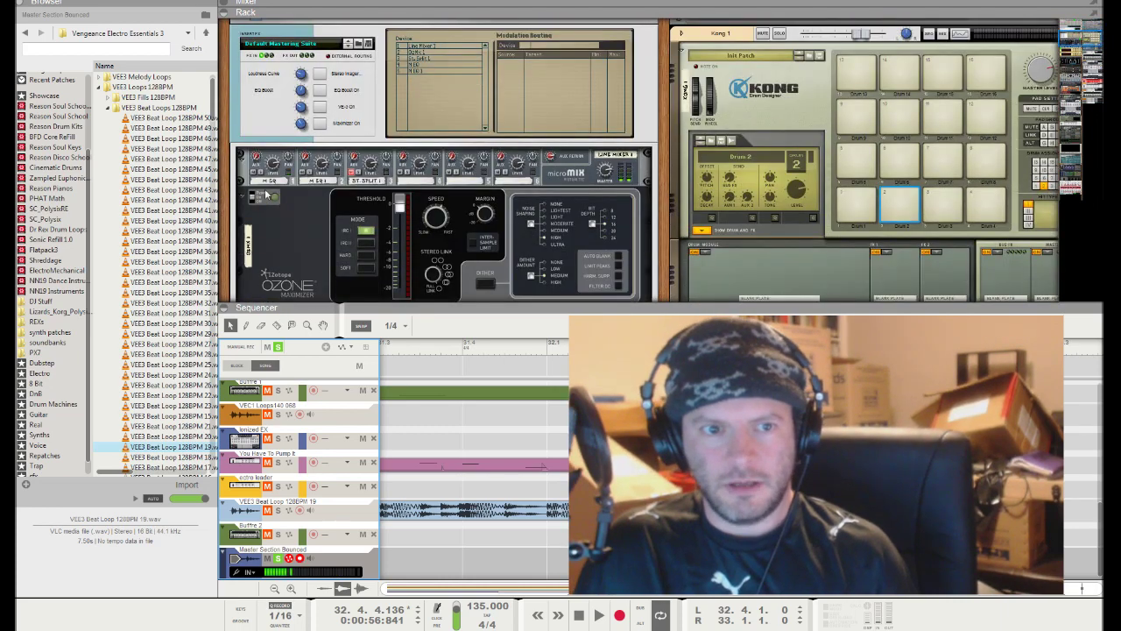
{"action": "left_click", "coordinate": [526, 534]}
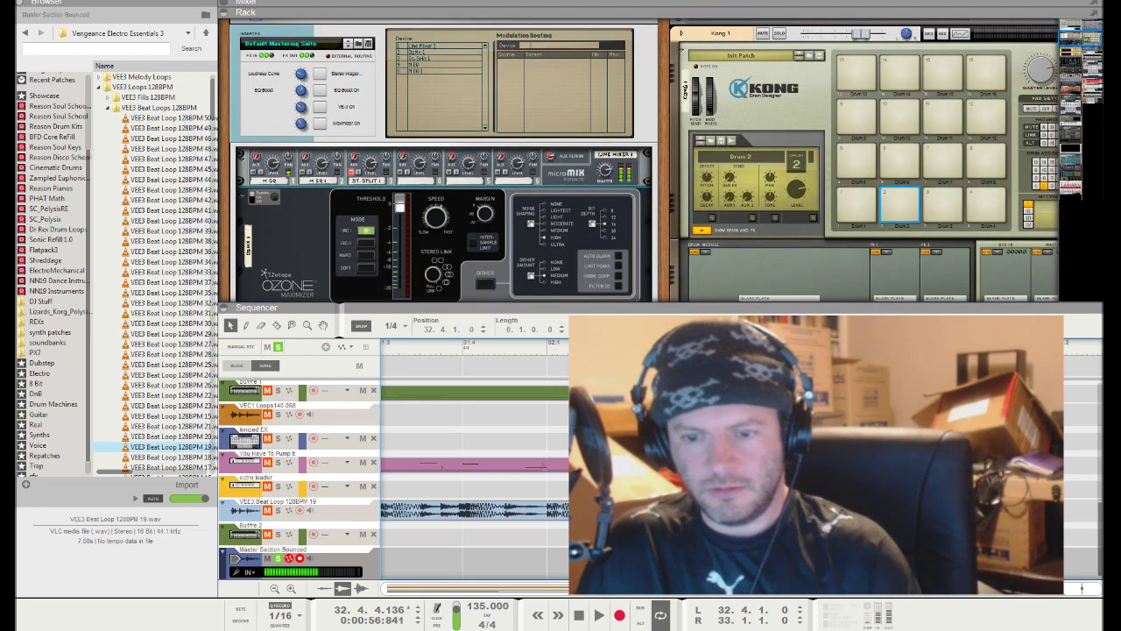
{"action": "left_click", "coordinate": [343, 560]}
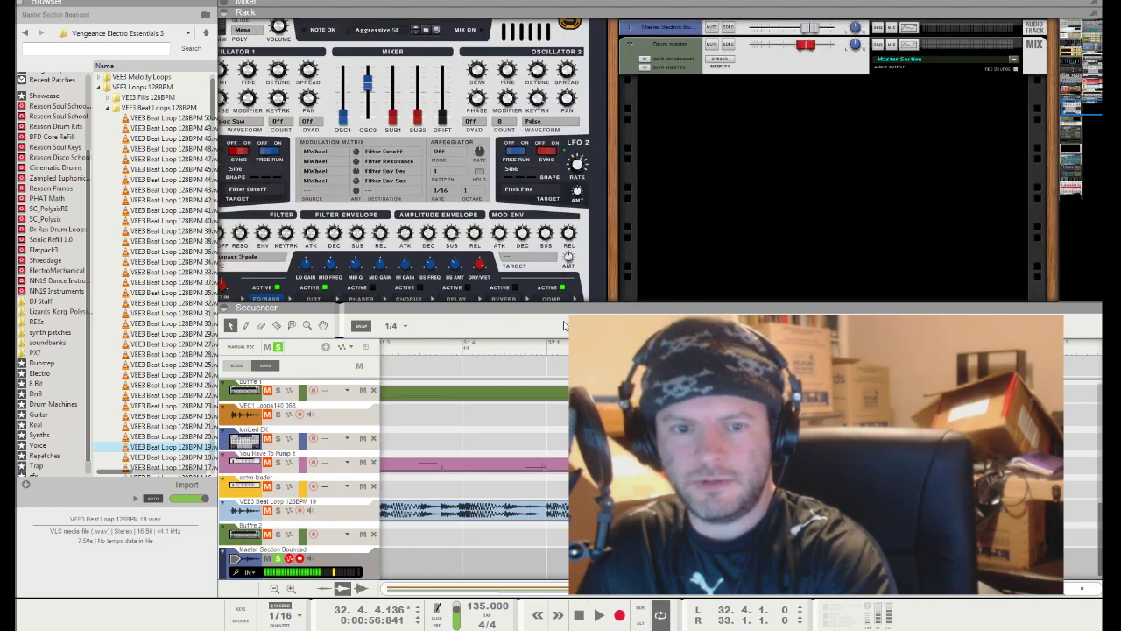
{"action": "key", "text": "Up"}
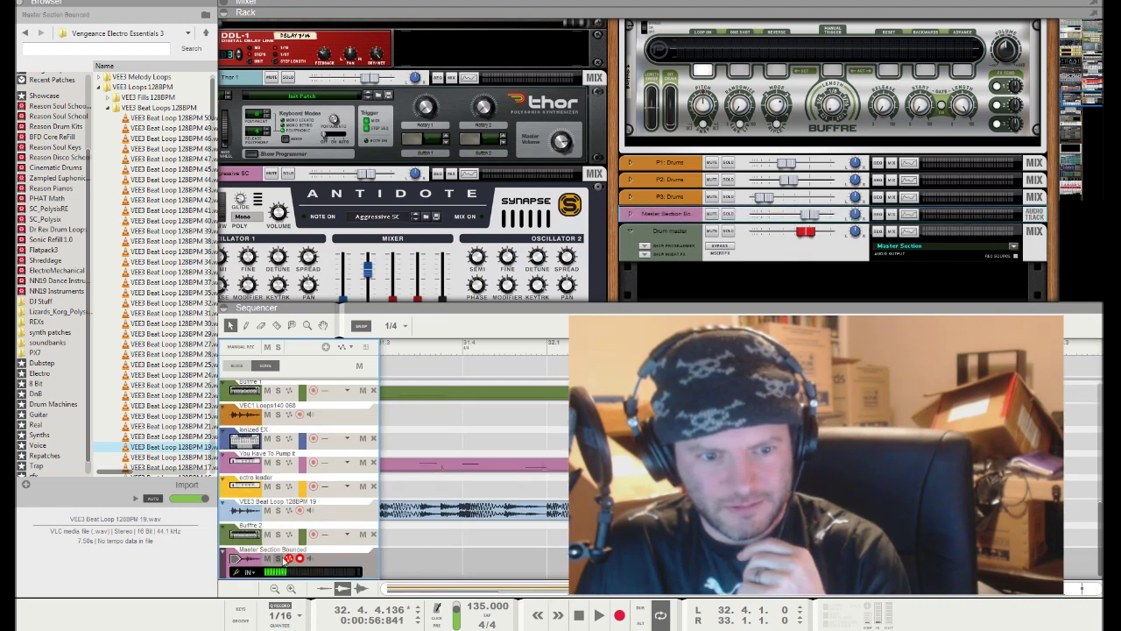
Step: Play the loop with the Master Section Bounced track soloed, and clear its solo to compare it with the full mix
{"action": "left_click", "coordinate": [278, 558]}
{"action": "key", "text": "space"}
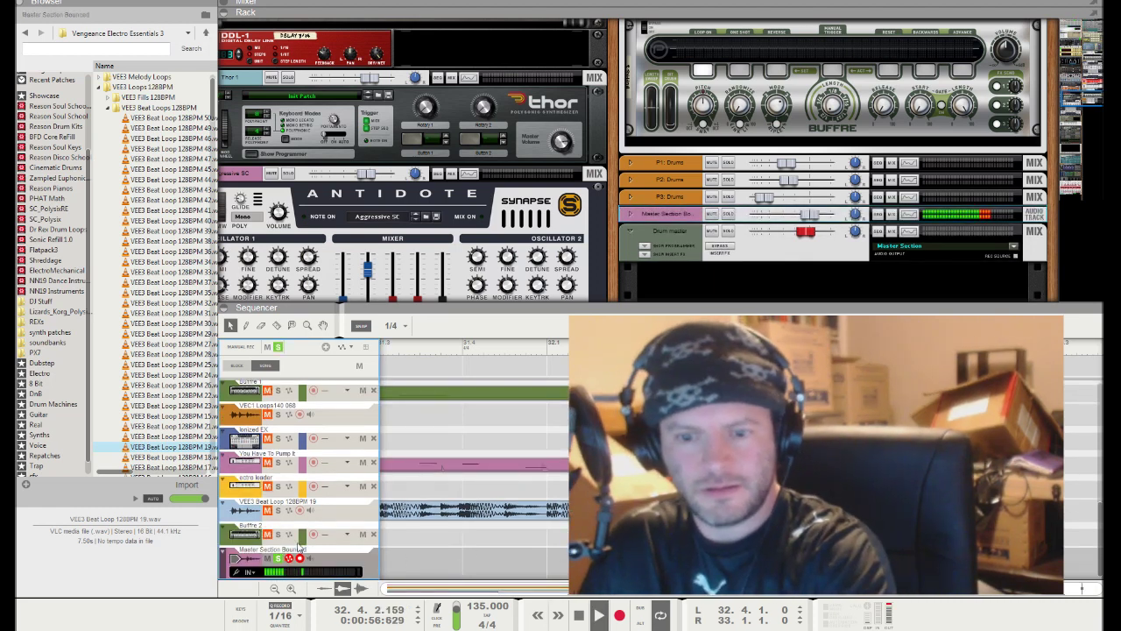
{"action": "left_click", "coordinate": [278, 559]}
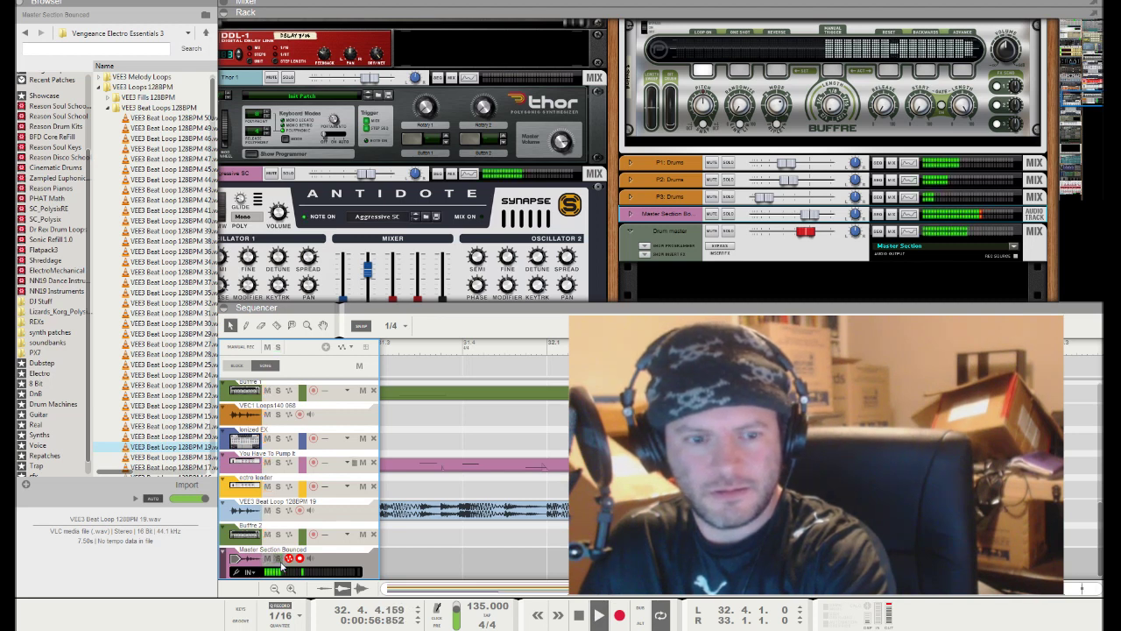
Step: Solo the Master Section Bounced track with playback stopped and add an NN-19 sampler below the drum master channel
{"action": "left_click", "coordinate": [278, 558]}
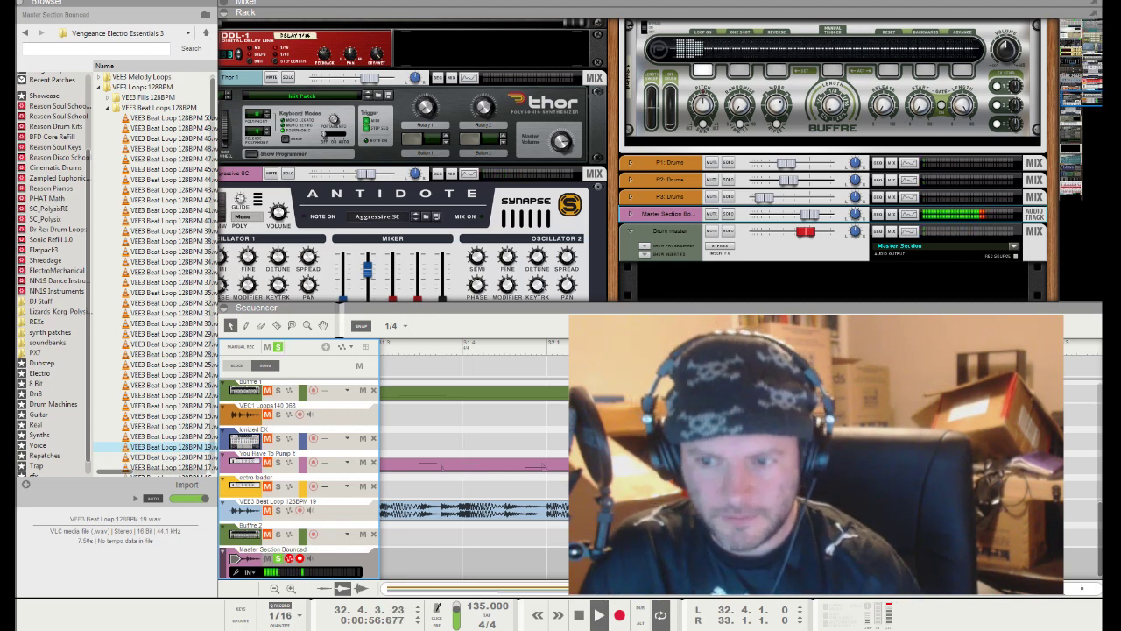
{"action": "key", "text": "space"}
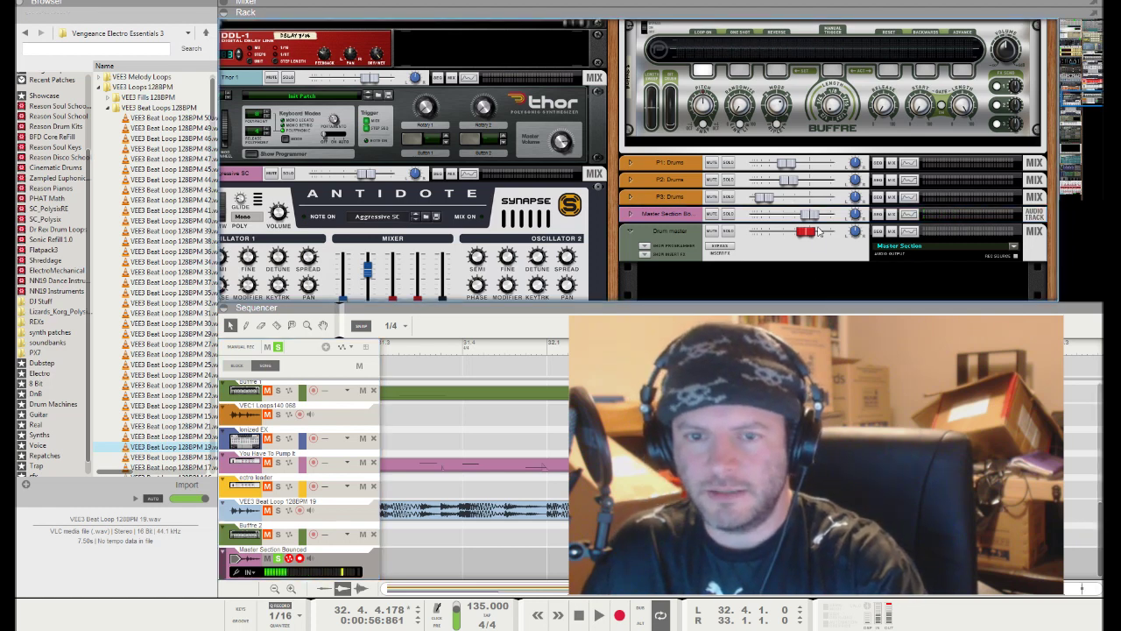
{"action": "scroll", "coordinate": [819, 232], "scroll_direction": "down", "scroll_amount": 3}
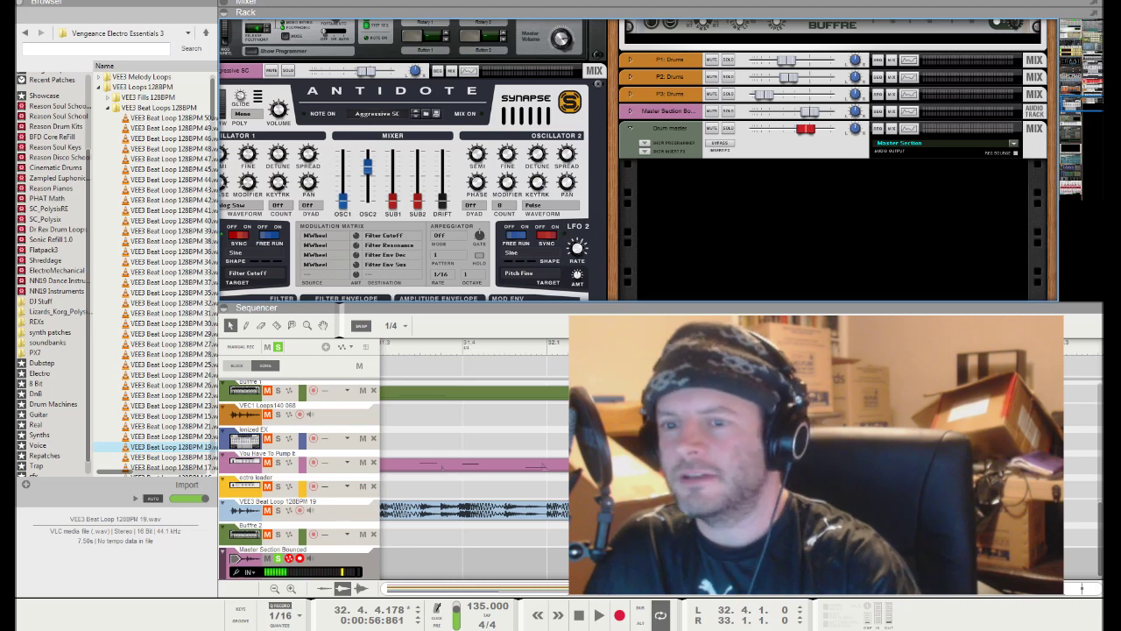
{"action": "left_click", "coordinate": [804, 248]}
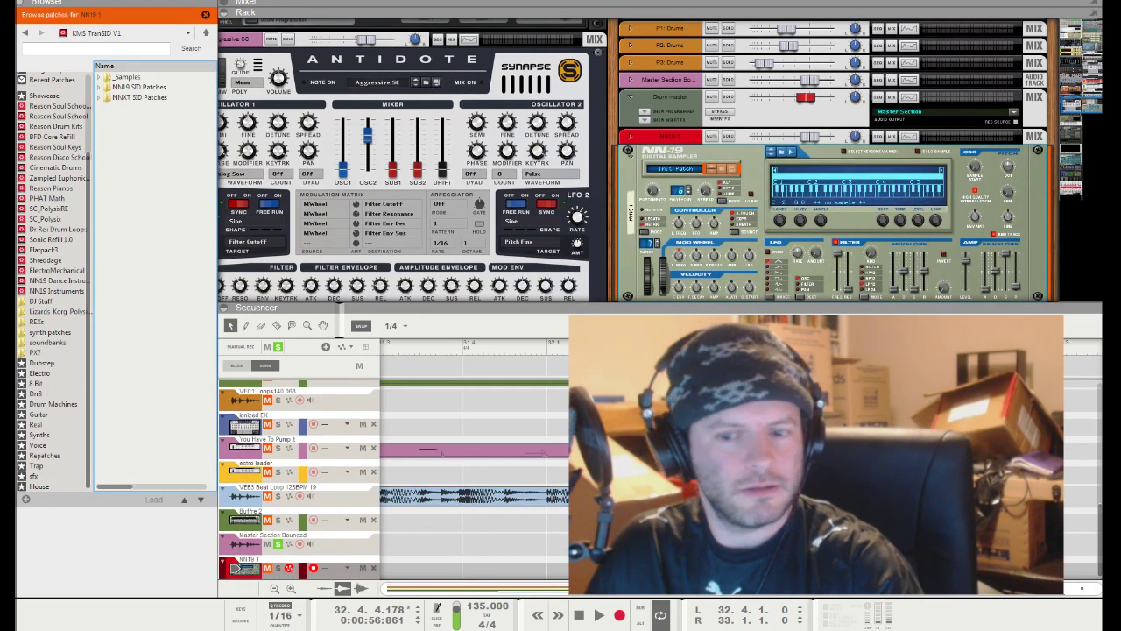
Step: Load the self-contained sample Master Section Bounced into the new NN-19 sampler
{"action": "left_click", "coordinate": [781, 159]}
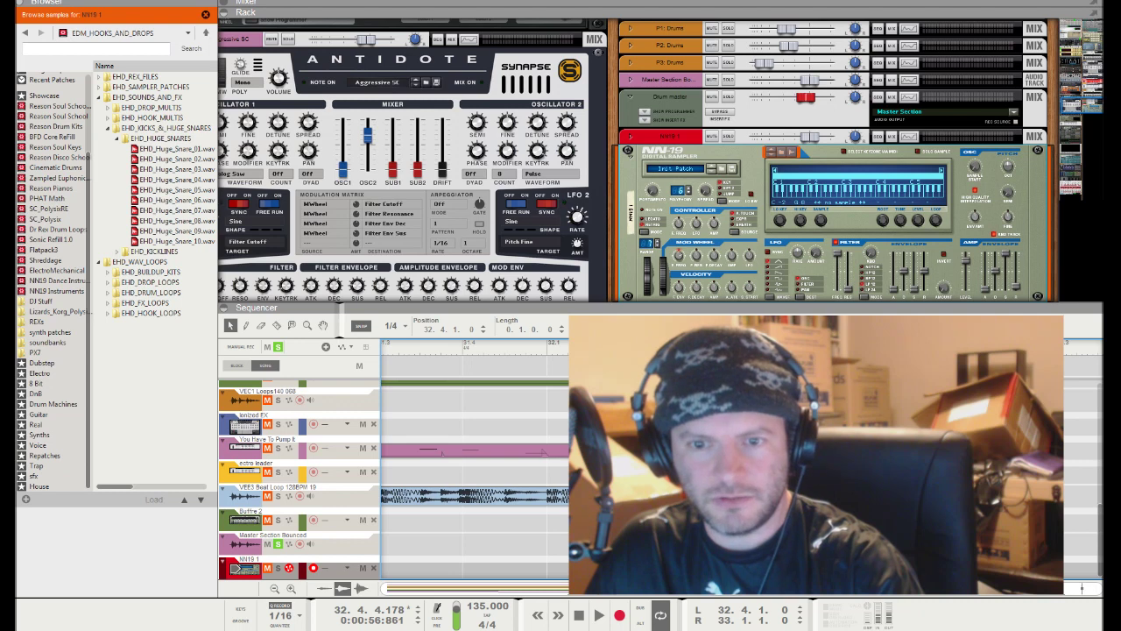
{"action": "left_click", "coordinate": [148, 76]}
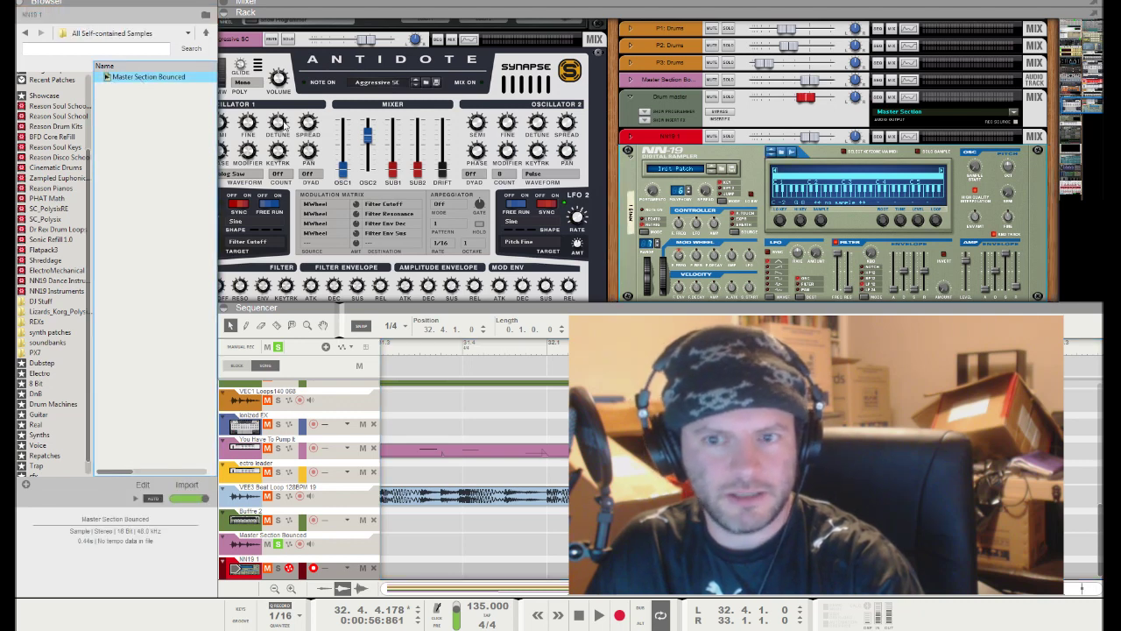
{"action": "left_click_drag", "start_coordinate": [148, 76], "coordinate": [819, 215]}
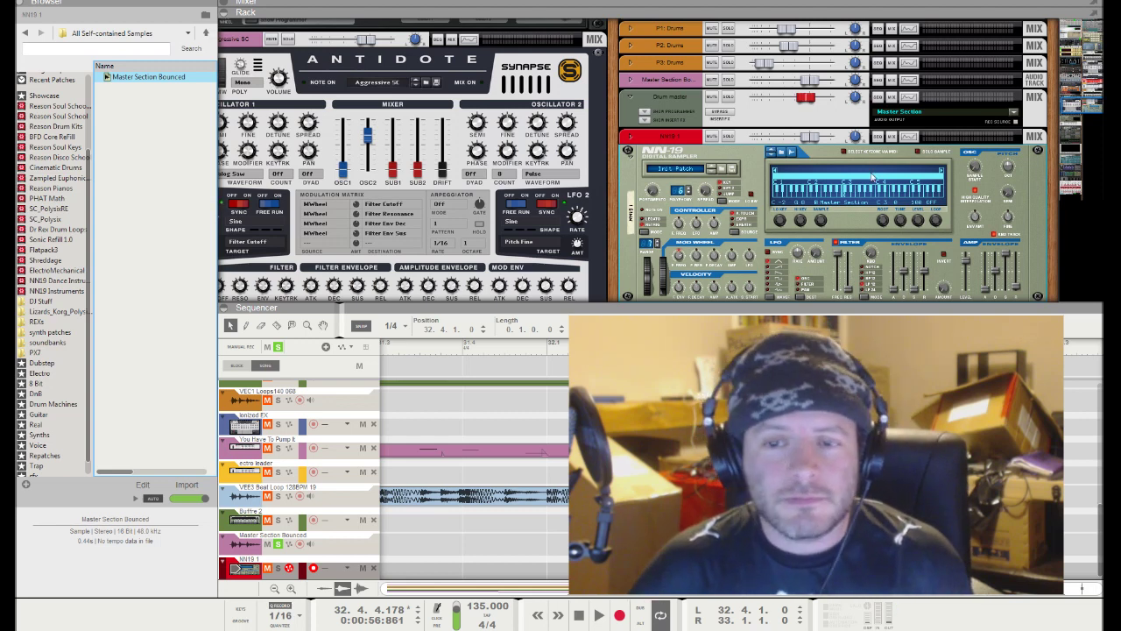
Step: Open the NN19 track's note editor, solo the track and start looped playback from 32.4.1
{"action": "scroll", "coordinate": [891, 227], "scroll_direction": "down", "scroll_amount": 3}
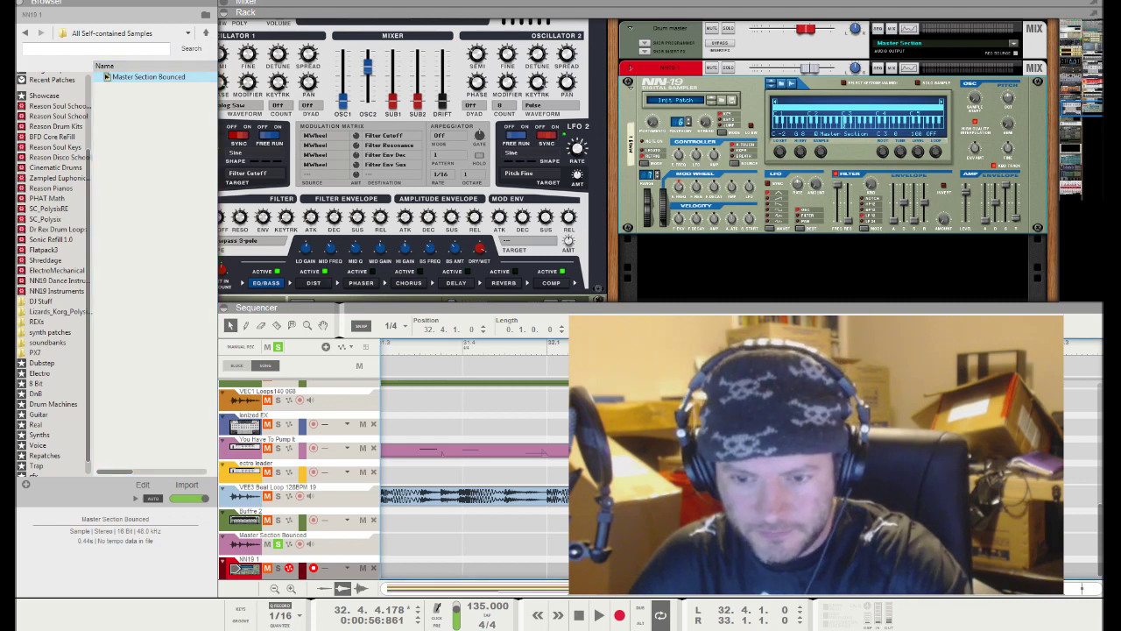
{"action": "key", "text": "ctrl+e"}
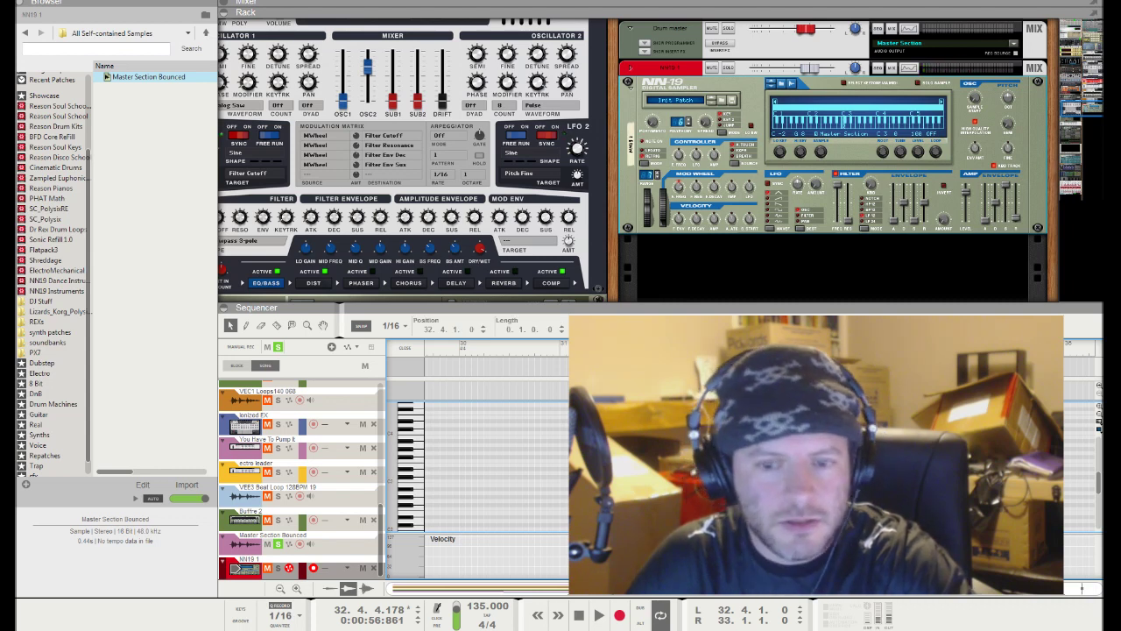
{"action": "left_click", "coordinate": [279, 565]}
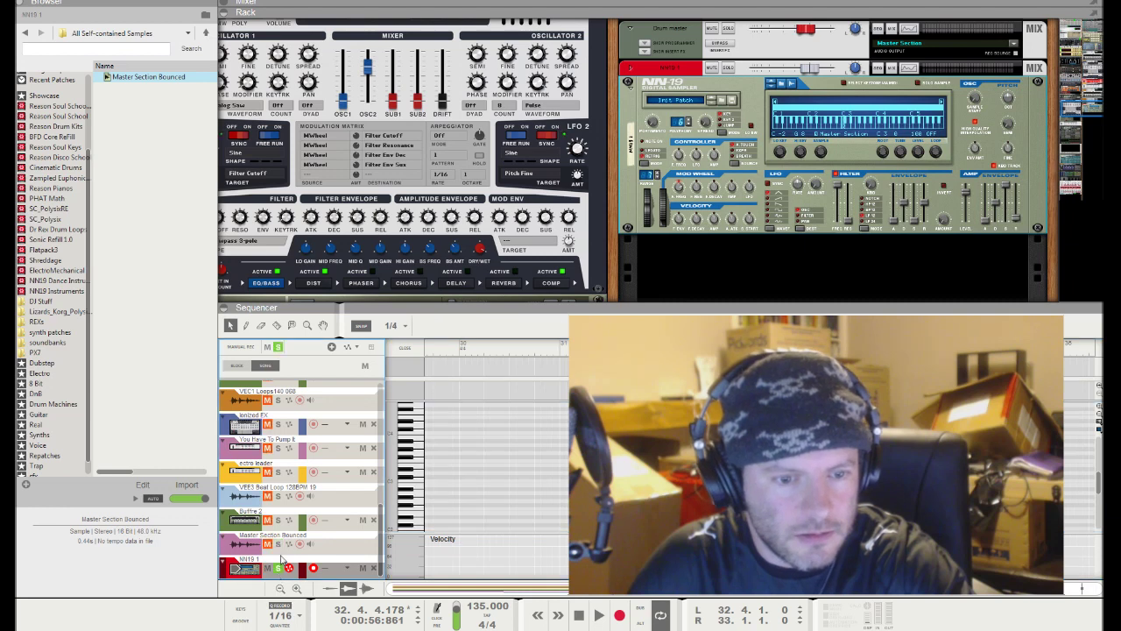
{"action": "scroll", "coordinate": [337, 494], "scroll_direction": "up", "scroll_amount": 3}
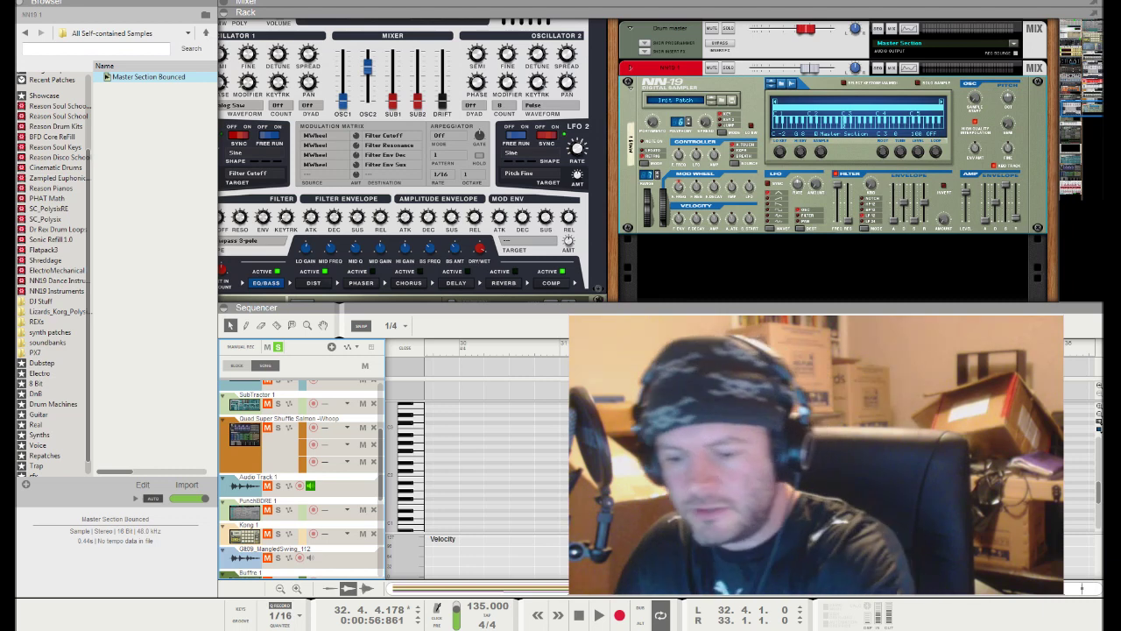
{"action": "key", "text": "space"}
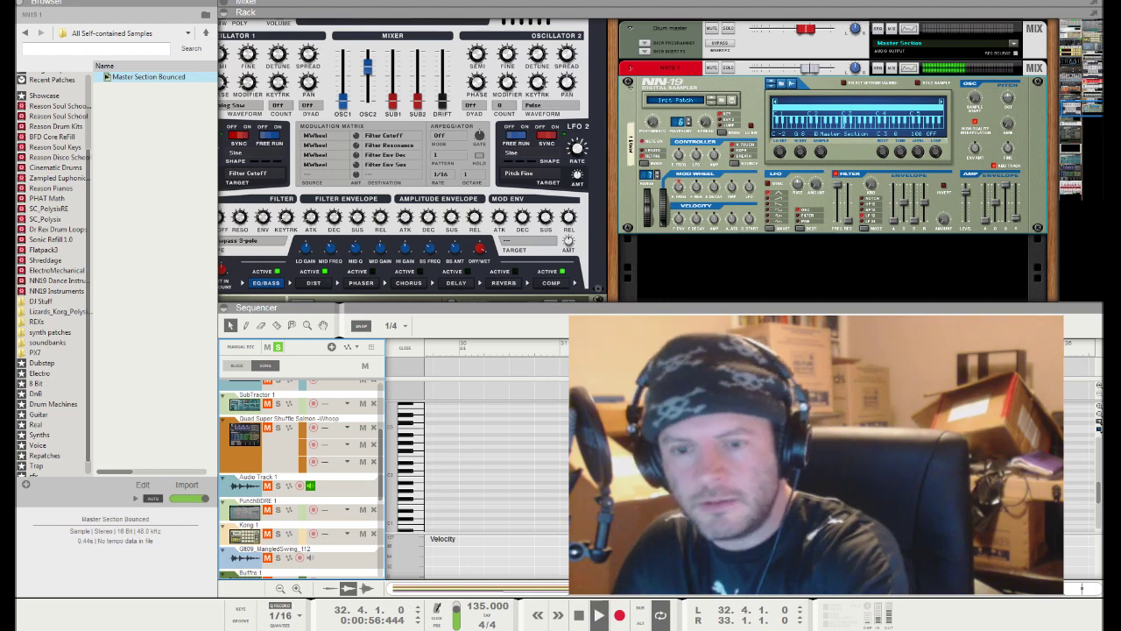
Step: Set the NN-19's pitch bend range to 24 and create Pitch Bend and Filter Freq automation for it
{"action": "left_click", "coordinate": [662, 174]}
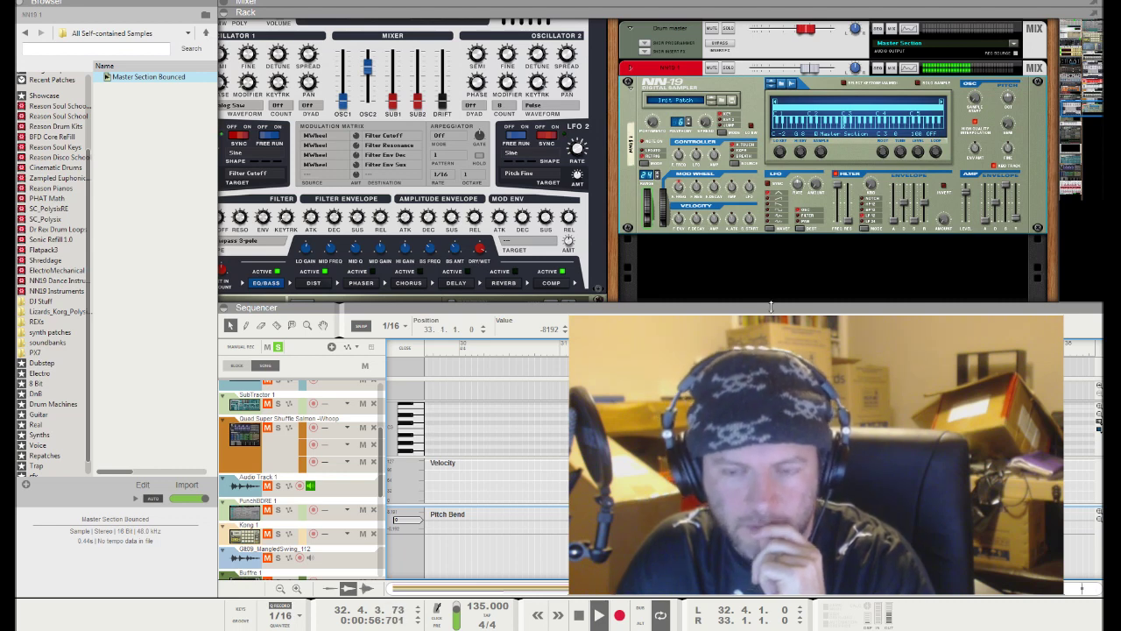
{"action": "left_click", "coordinate": [874, 198], "text": "alt"}
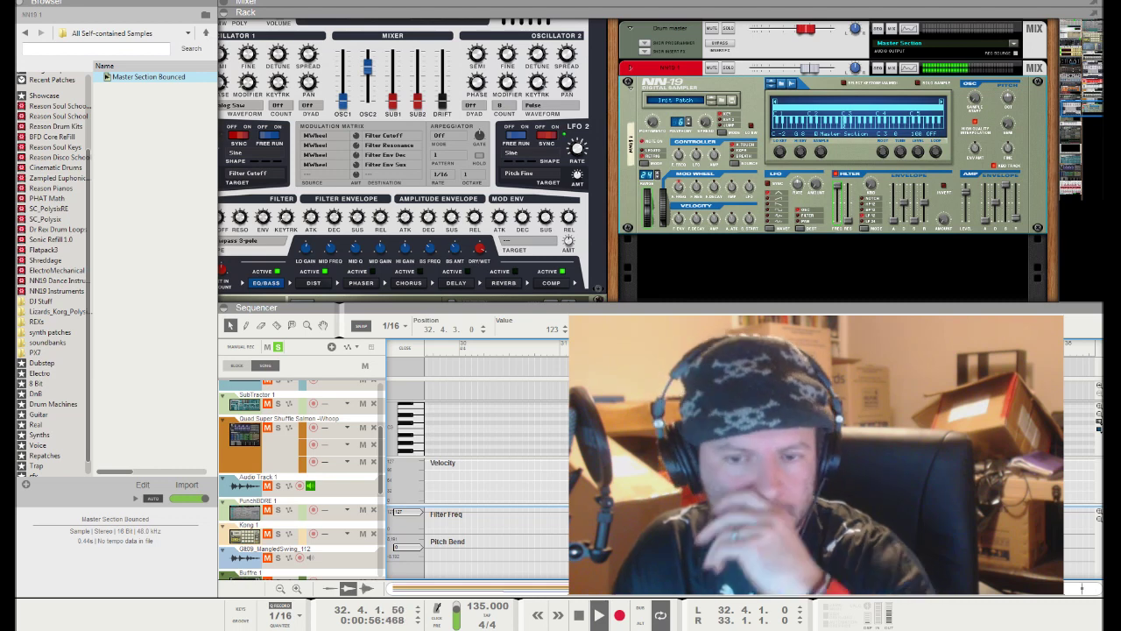
Step: Add Solo On/Off automation to the NN19 mix channel at 32.4.1, moving the left locator to 30.3.1 and back to 32.4.1
{"action": "left_click", "coordinate": [453, 347]}
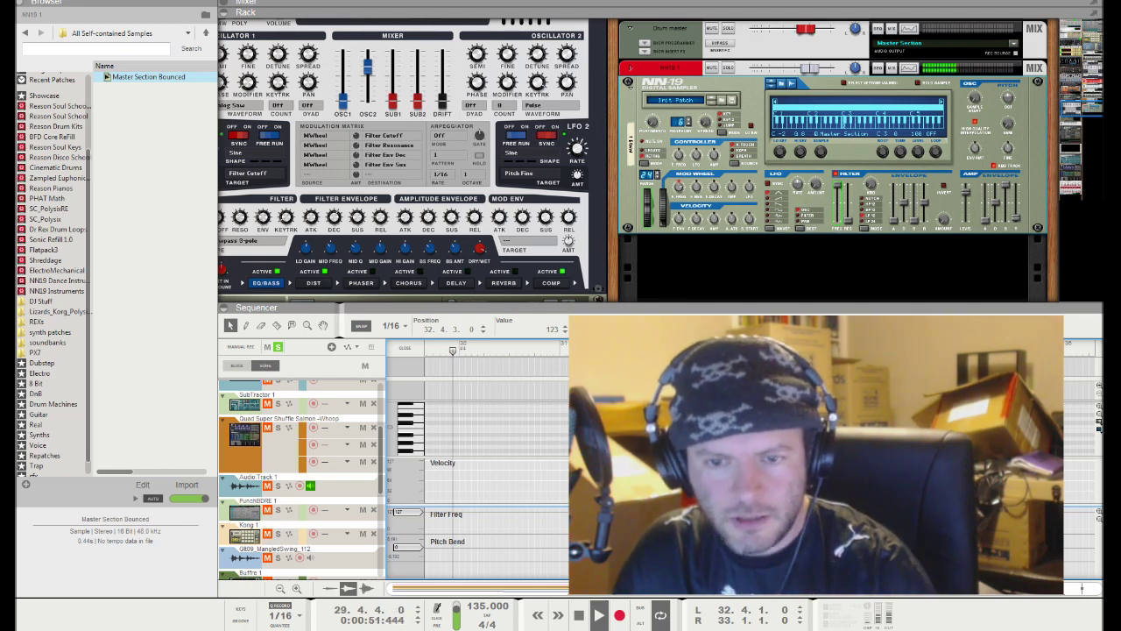
{"action": "left_click", "coordinate": [453, 348], "text": "alt"}
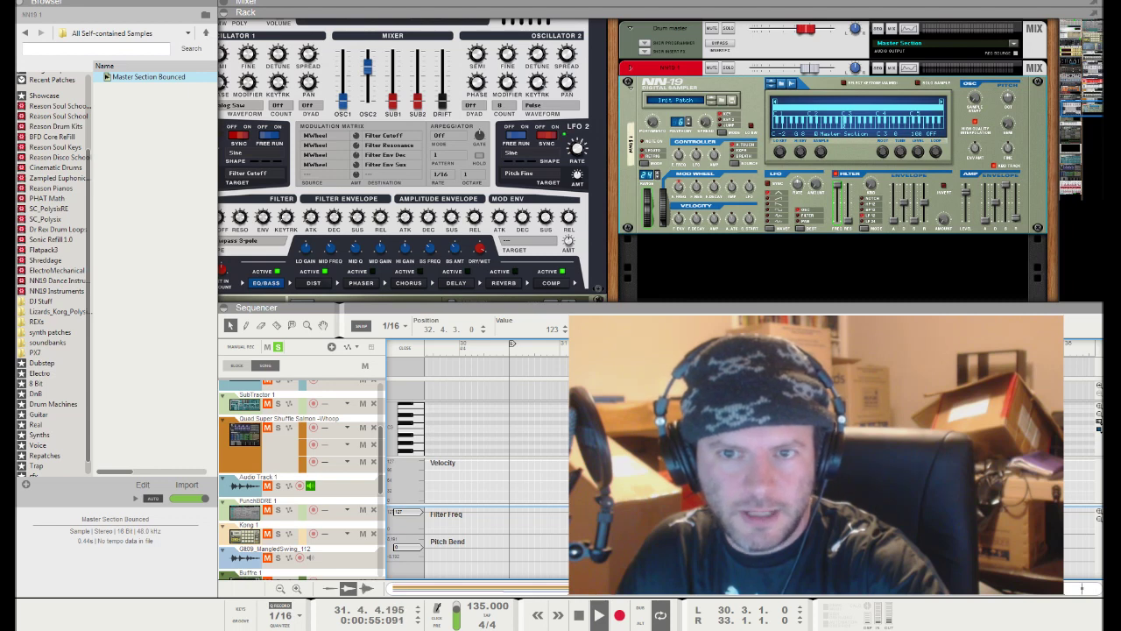
{"action": "left_click", "coordinate": [735, 73]}
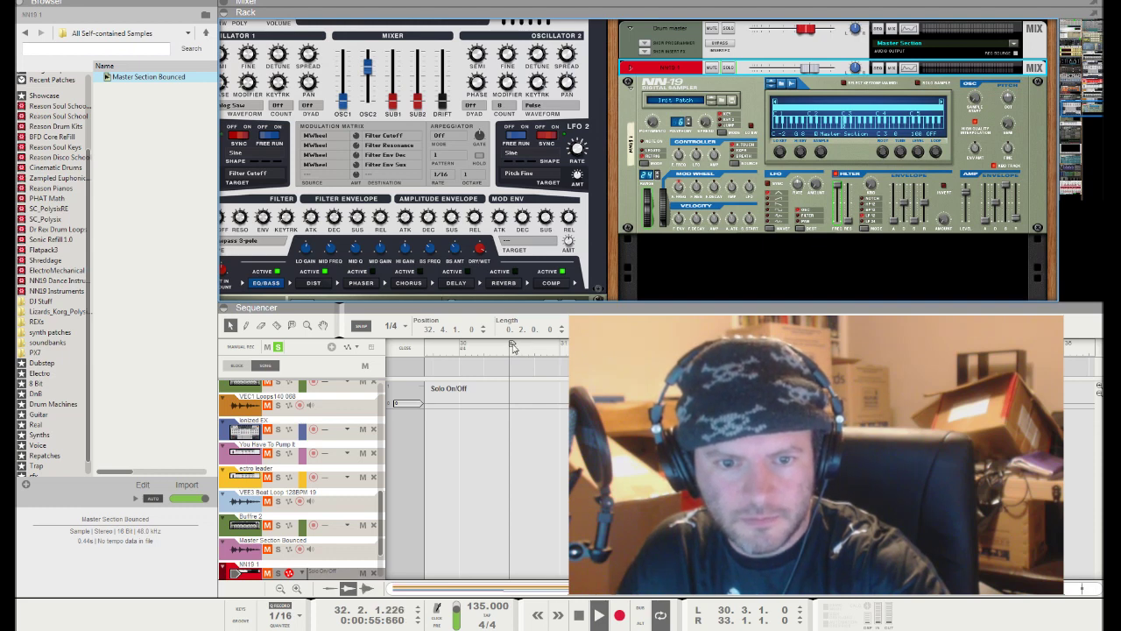
{"action": "left_click_drag", "start_coordinate": [513, 348], "coordinate": [556, 350]}
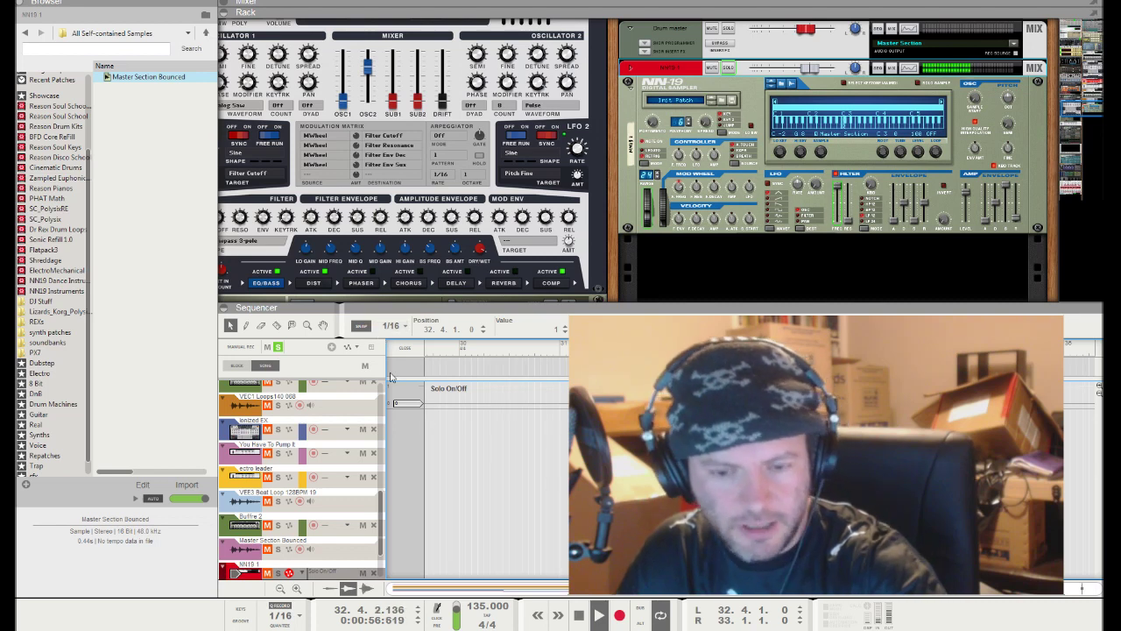
Step: Return to the song arrangement, move the left loop locator to 29.1.1 and clear the solos
{"action": "left_click", "coordinate": [404, 347]}
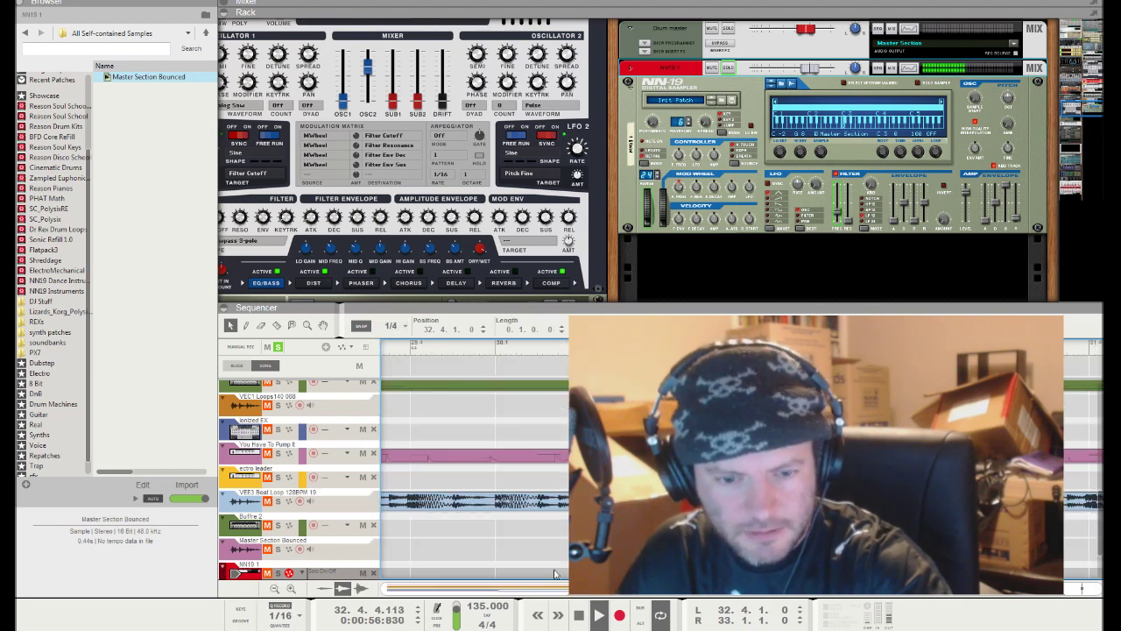
{"action": "scroll", "coordinate": [473, 438], "scroll_direction": "down", "scroll_amount": 3}
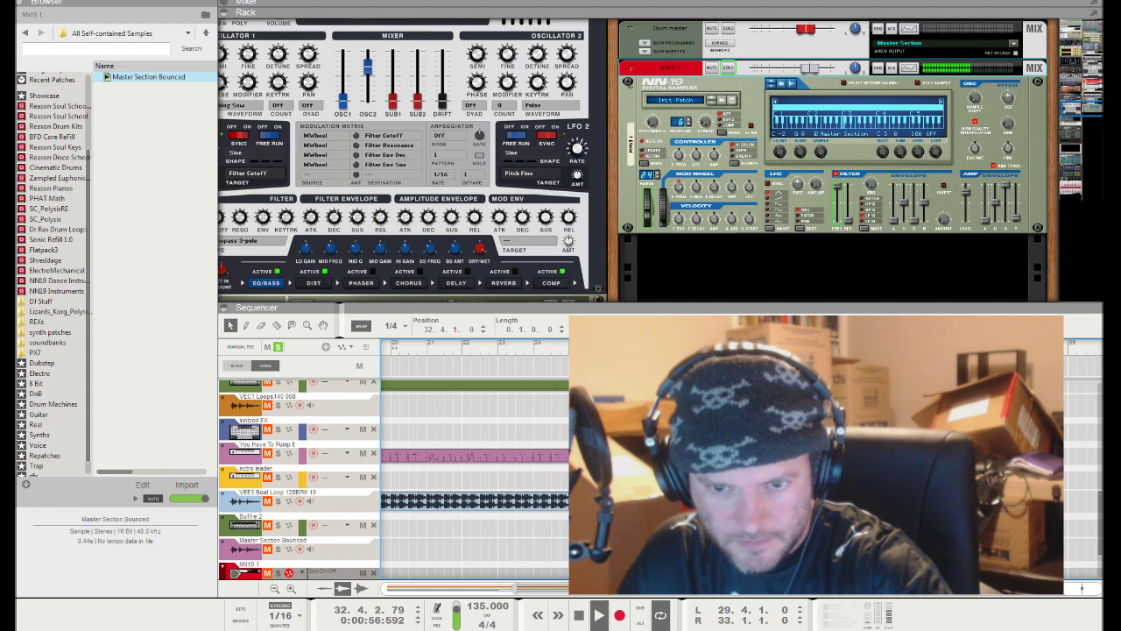
{"action": "left_click", "coordinate": [296, 575]}
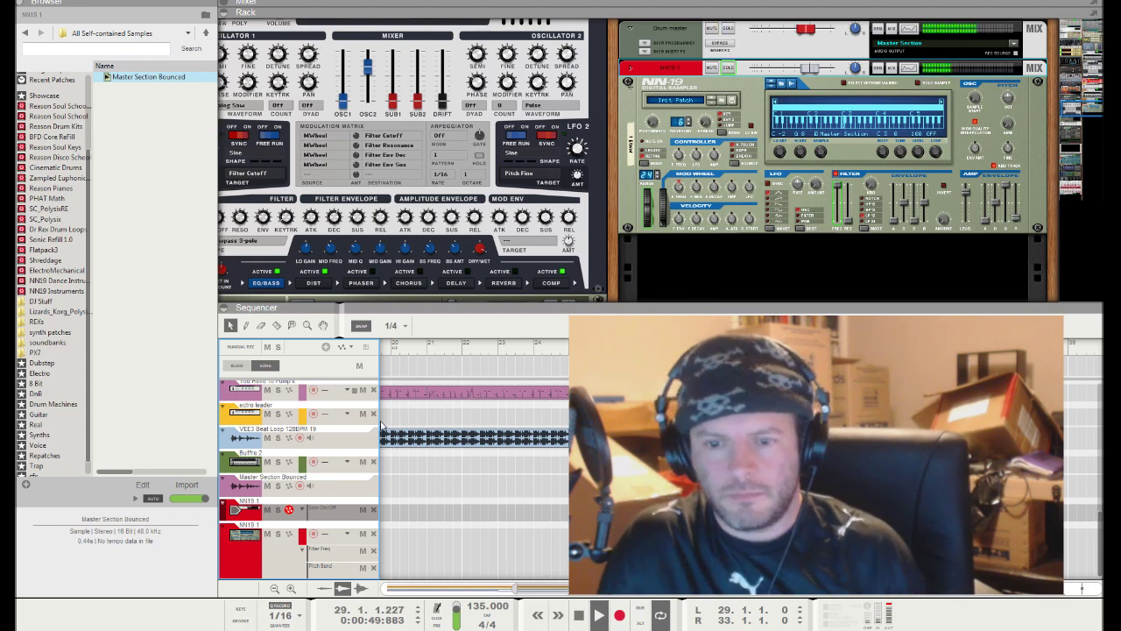
Step: Move the left loop locator to 17.1.1 and listen to the arrangement from there
{"action": "left_click", "coordinate": [969, 196]}
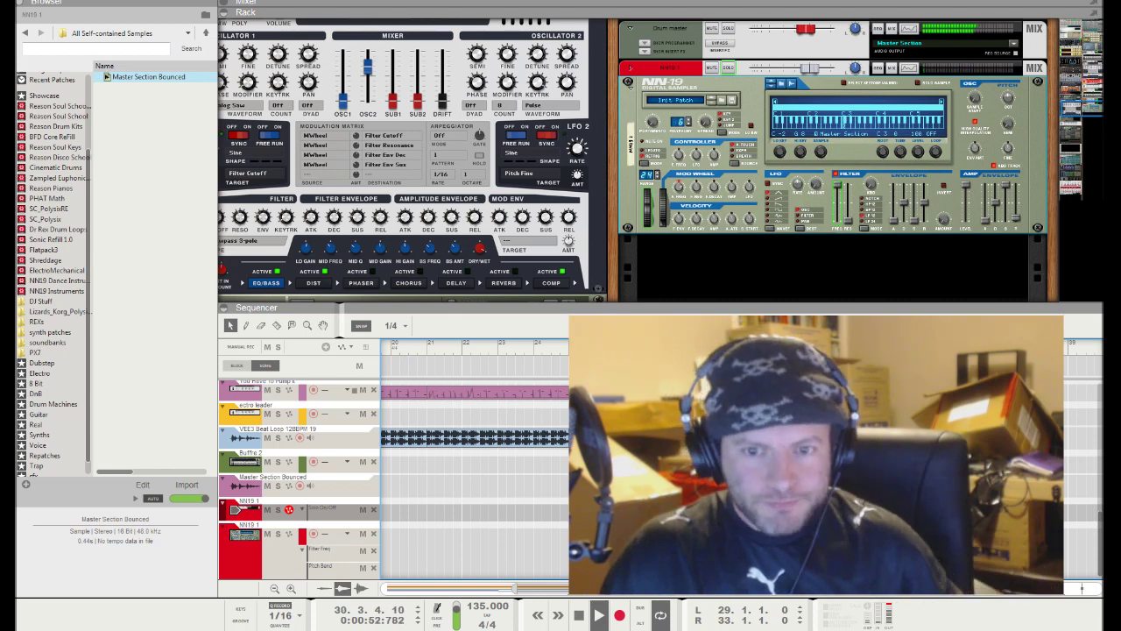
{"action": "left_click_drag", "start_coordinate": [718, 342], "coordinate": [453, 378]}
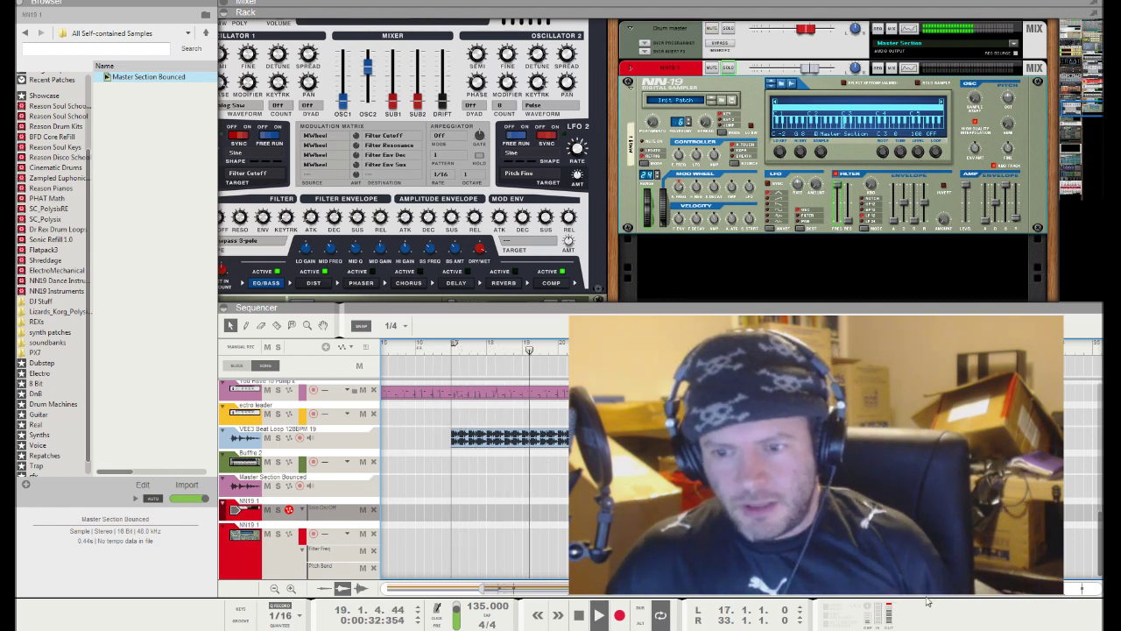
{"action": "scroll", "coordinate": [299, 462], "scroll_direction": "up", "scroll_amount": 4}
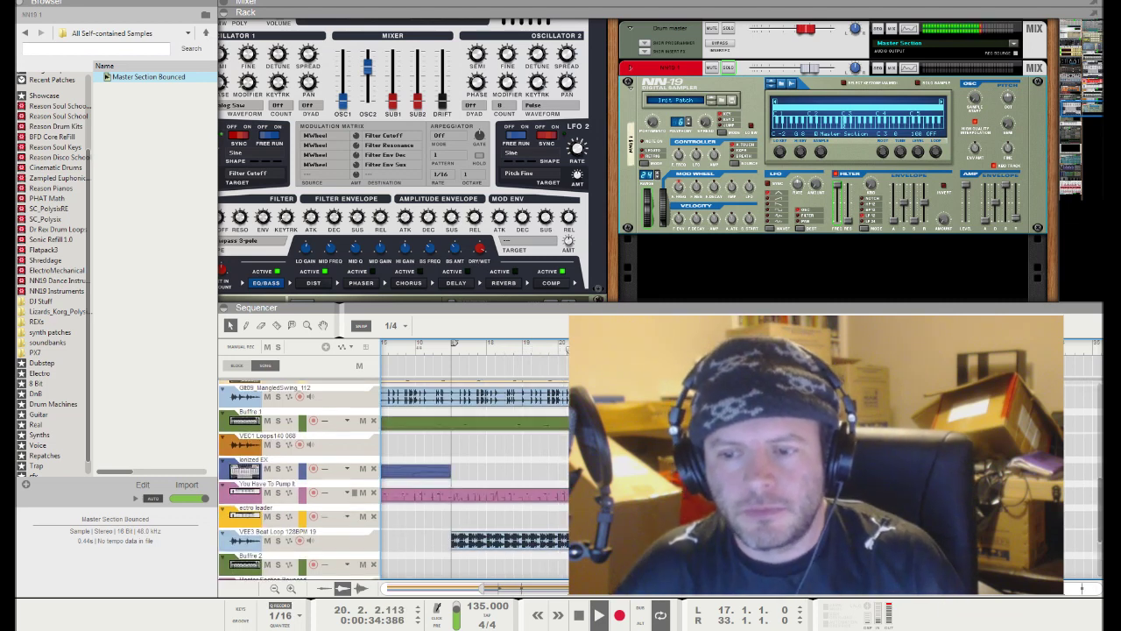
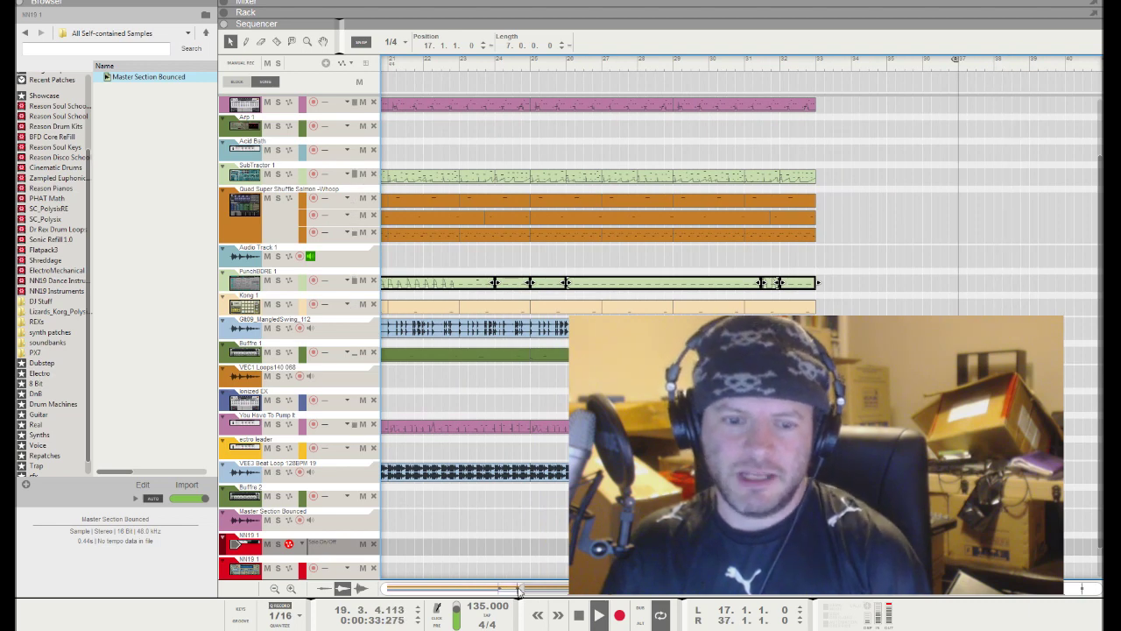
Step: Set the left loop locator to 33.1.1 so the loop covers the four empty bars after the arrangement
{"action": "key", "text": "ctrl+minus"}
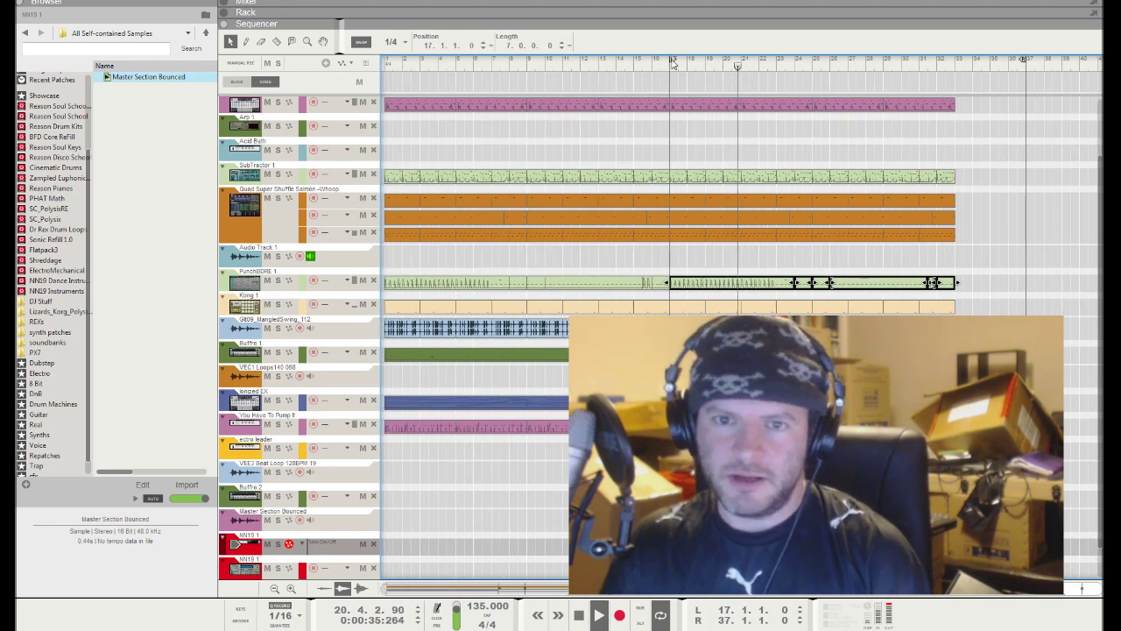
{"action": "left_click", "coordinate": [953, 62], "text": "ctrl"}
{"action": "left_click_drag", "start_coordinate": [956, 104], "coordinate": [957, 105]}
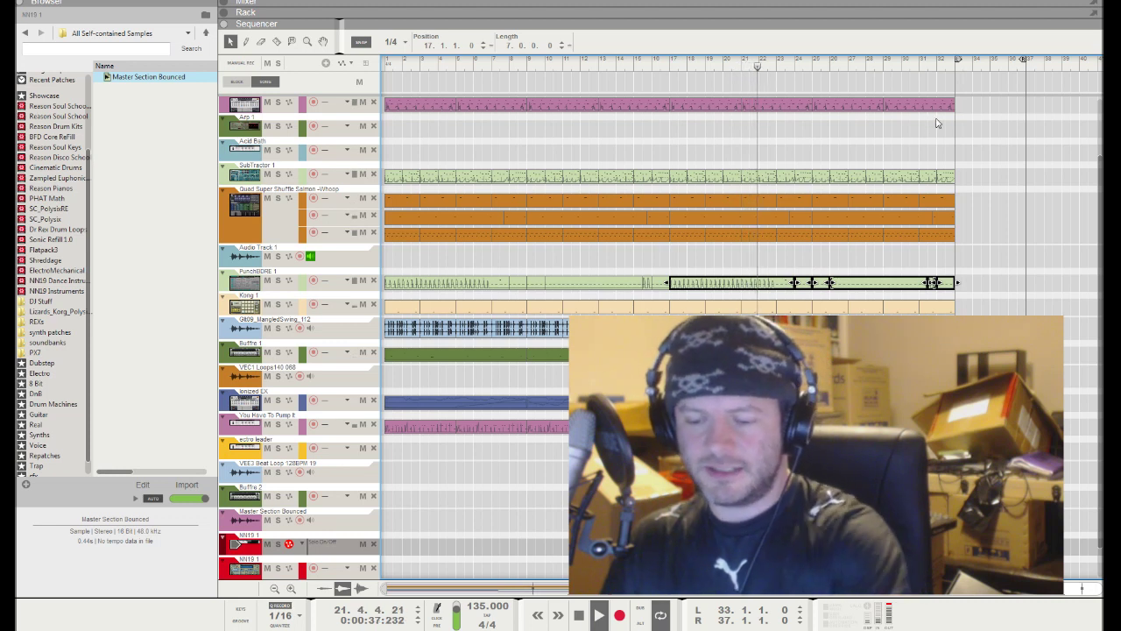
{"action": "left_click", "coordinate": [938, 62]}
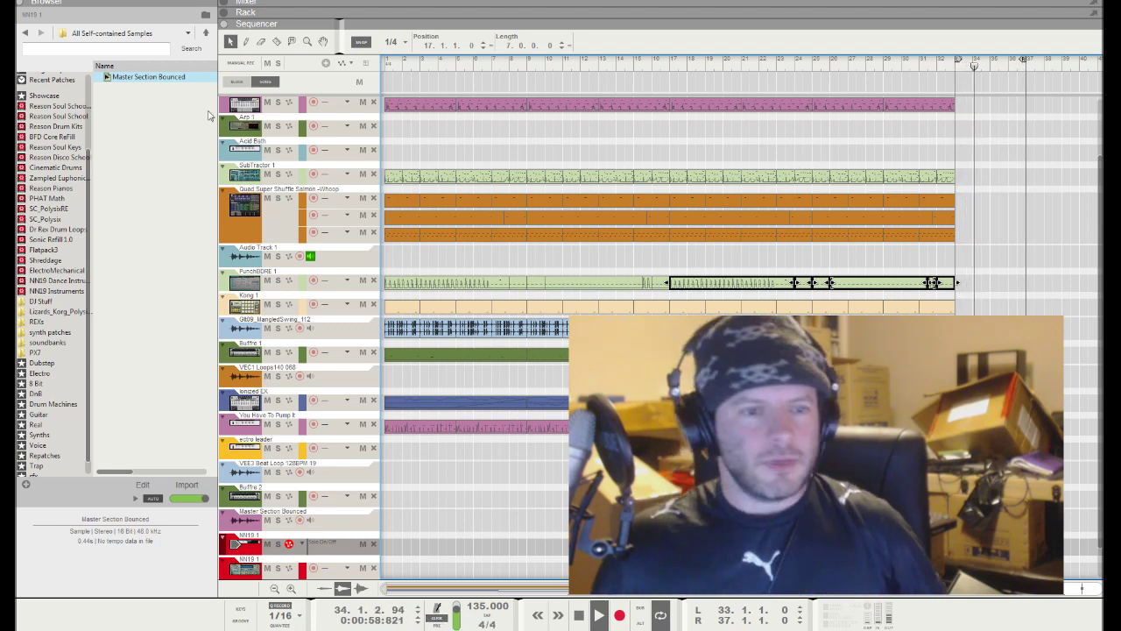
Step: Browse the Electro collection, bring the rack back into view and add a second Kong drum designer at its end
{"action": "left_click", "coordinate": [40, 374]}
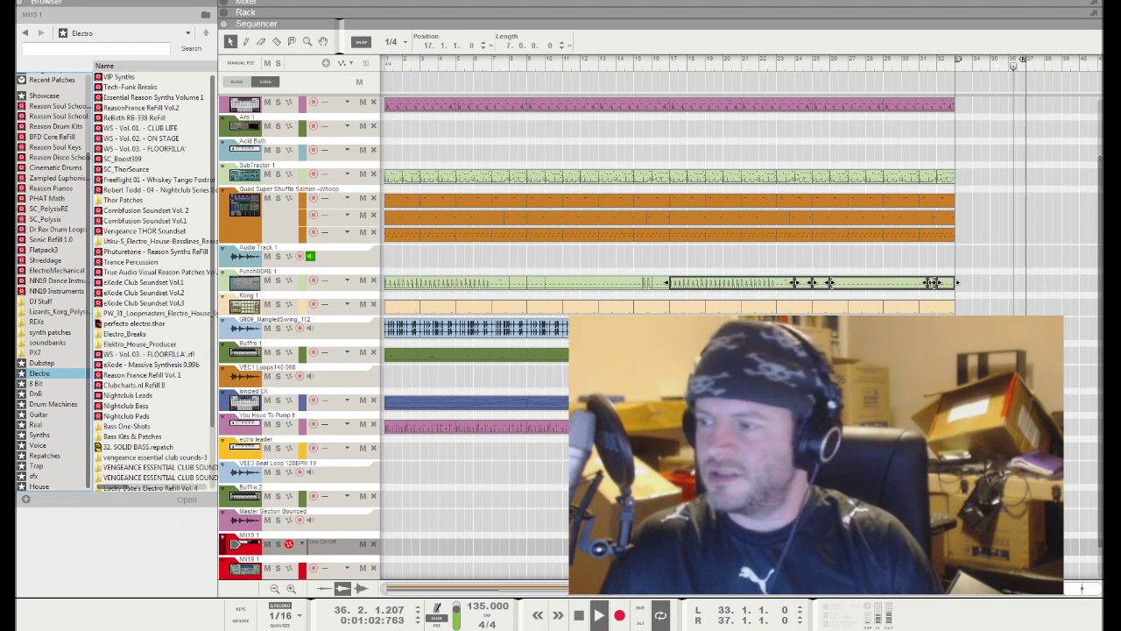
{"action": "key", "text": "F6"}
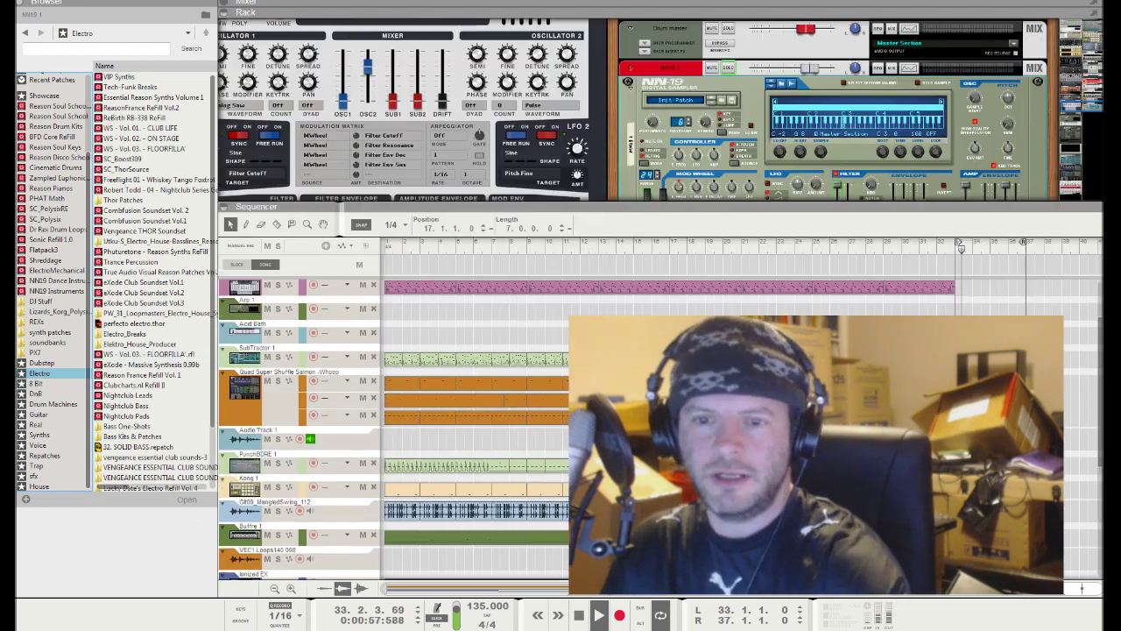
{"action": "scroll", "coordinate": [931, 132], "scroll_direction": "down", "scroll_amount": 6}
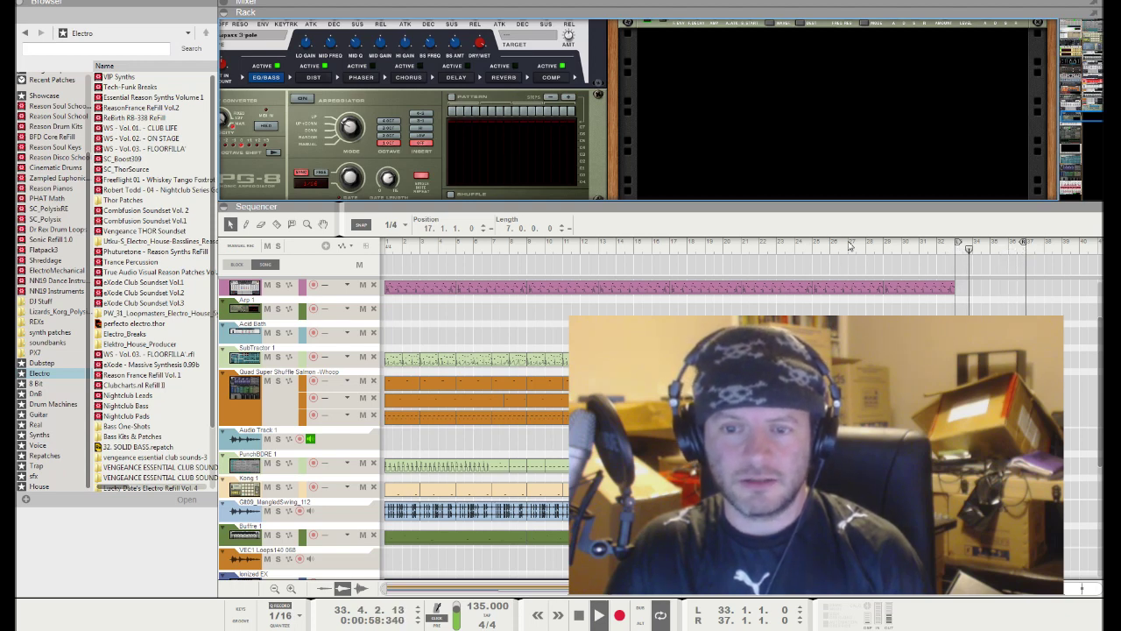
{"action": "left_click", "coordinate": [823, 140]}
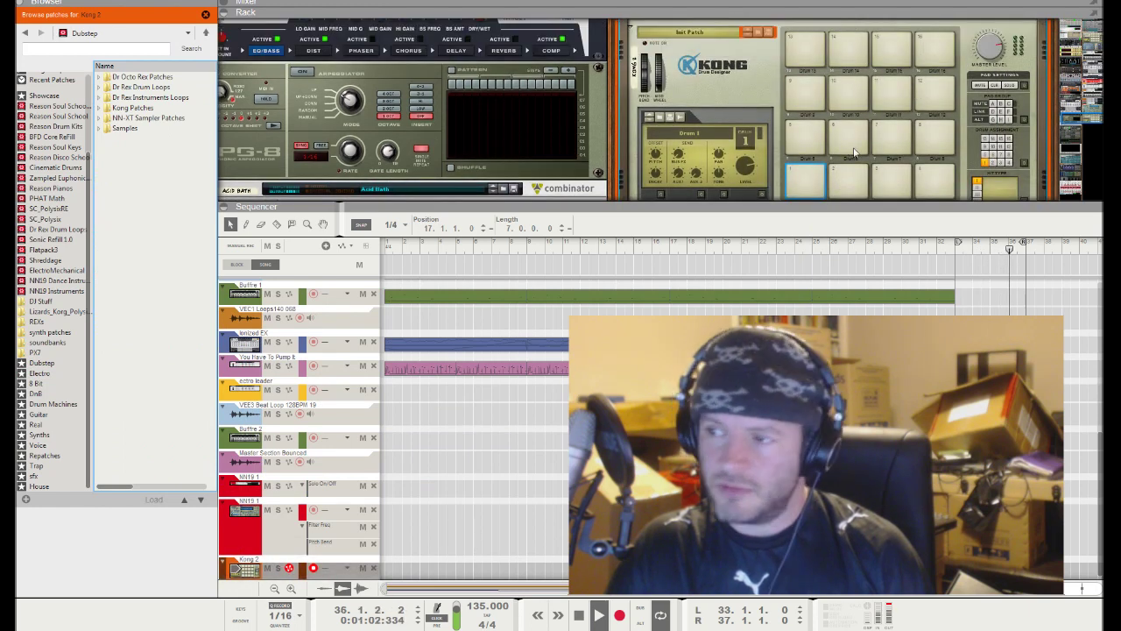
Step: Show Kong 2's drum and FX section and add an NN-Nano sampler as the drum module for Drum 1
{"action": "scroll", "coordinate": [617, 167], "scroll_direction": "down", "scroll_amount": 1}
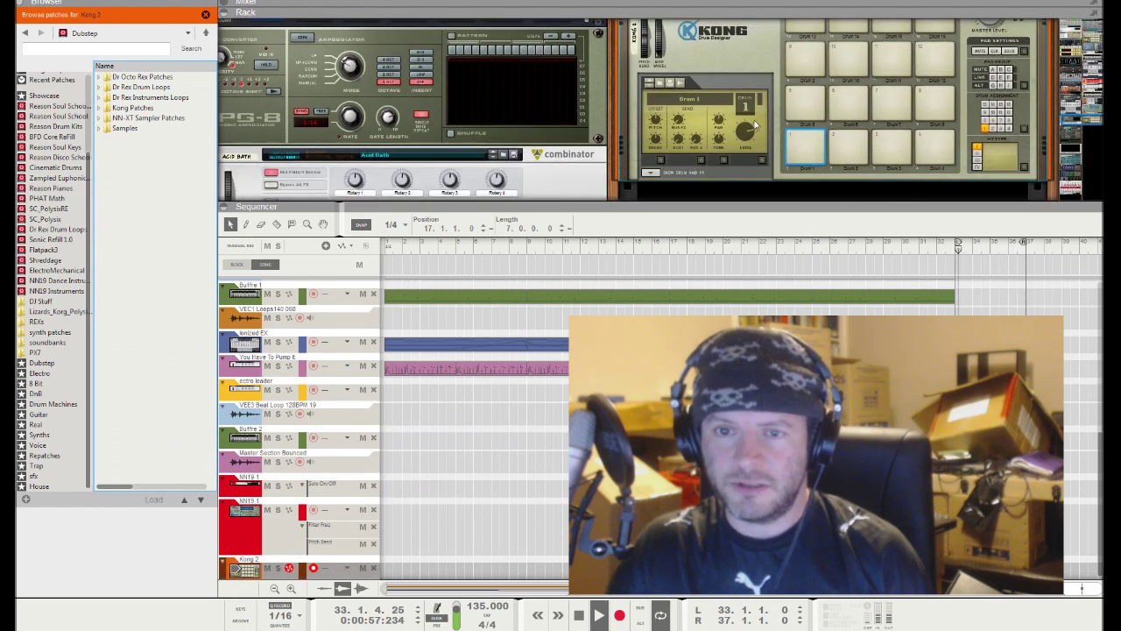
{"action": "left_click", "coordinate": [655, 175]}
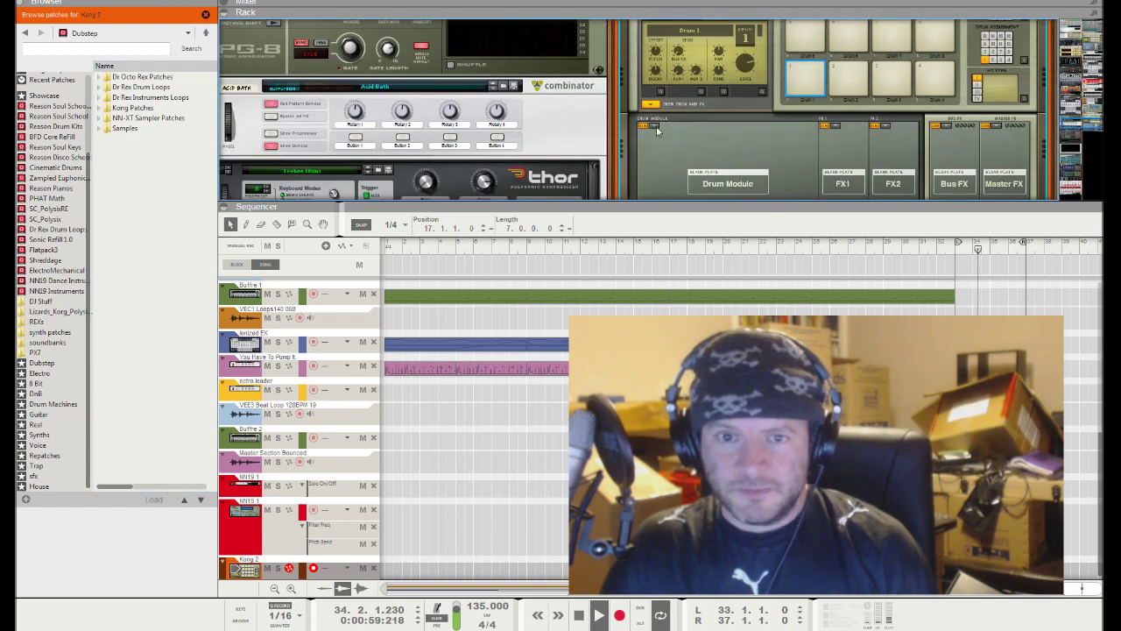
{"action": "left_click", "coordinate": [673, 162]}
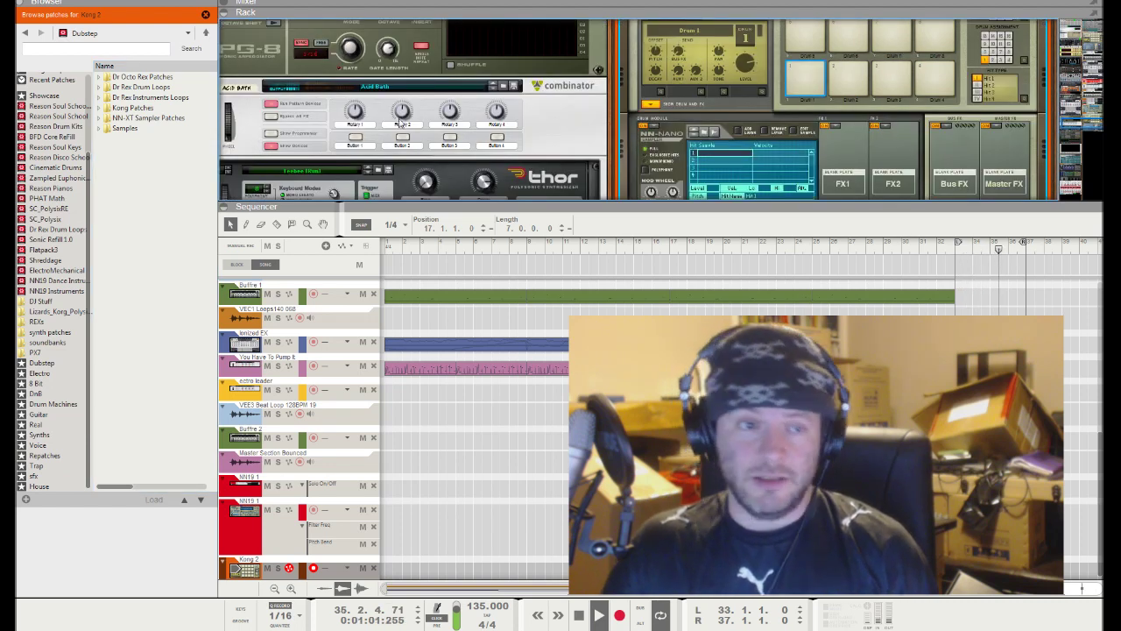
Step: Look through the kick and snare folders of the EDM_HOOKS_AND_DROPS collection while browsing patches for Kong 2
{"action": "left_click", "coordinate": [39, 373]}
{"action": "left_click", "coordinate": [124, 477]}
{"action": "double_click", "coordinate": [123, 477]}
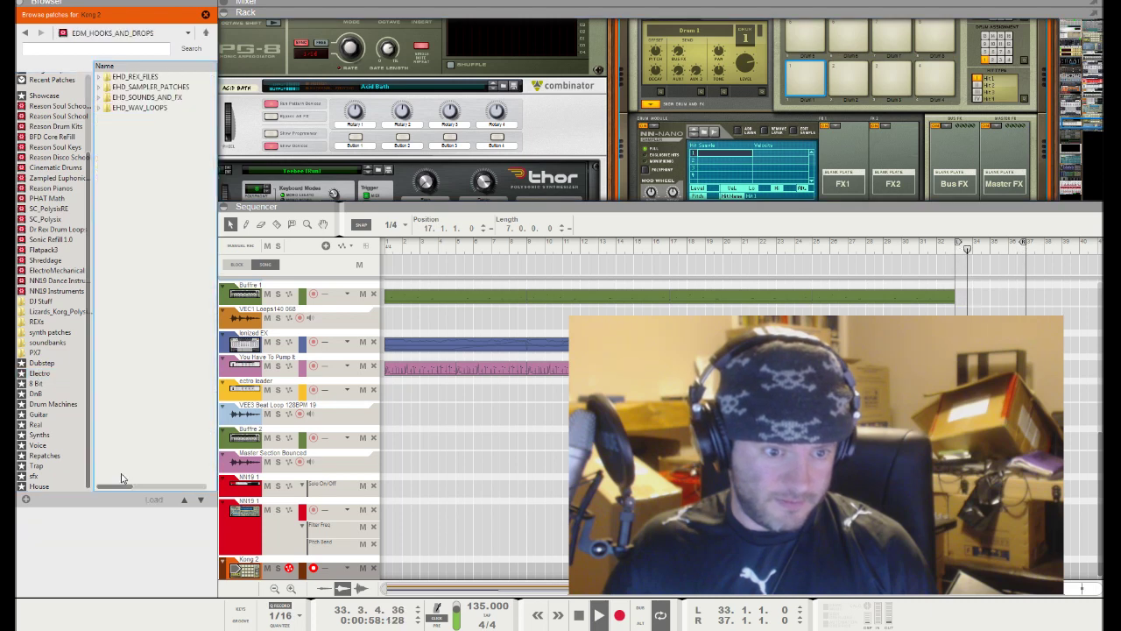
{"action": "left_click", "coordinate": [100, 98]}
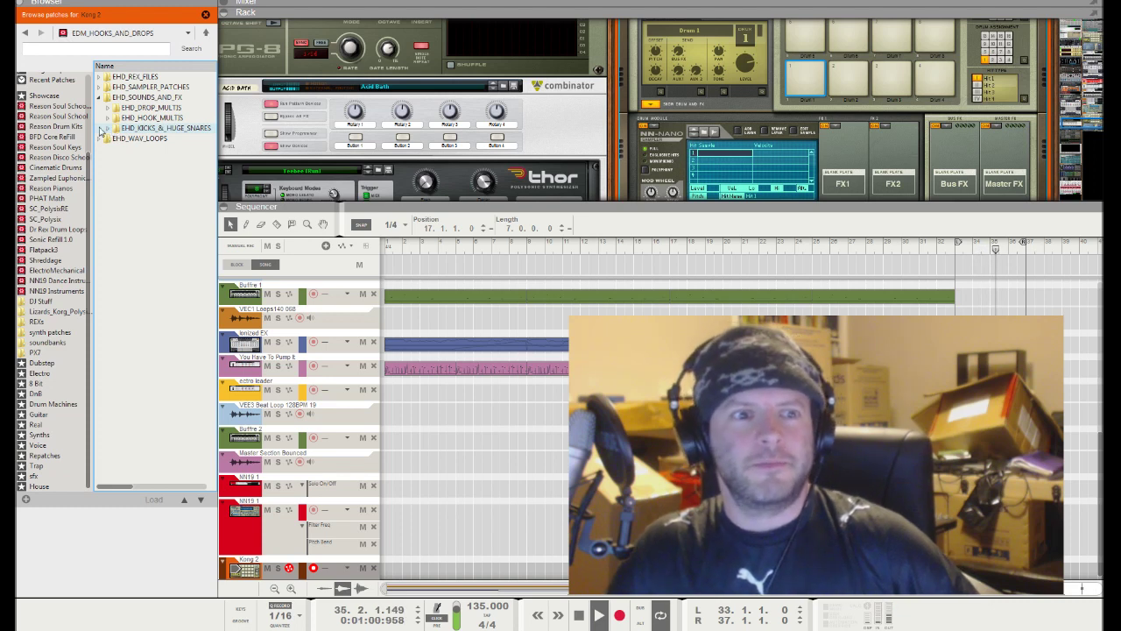
{"action": "left_click", "coordinate": [109, 129]}
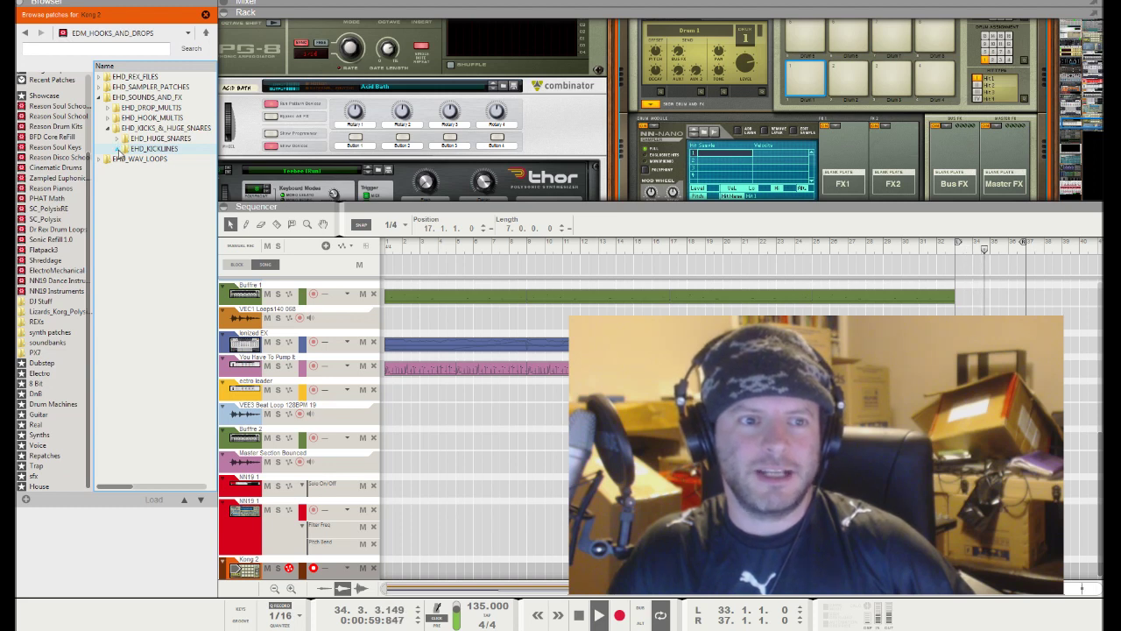
Step: Browse samples for Drum 1's NN-Nano and open the EHD_KICKLINES folder in the Electro collection's EDM_HOOKS_AND_DROPS ReFill
{"action": "left_click", "coordinate": [711, 134]}
{"action": "left_click", "coordinate": [41, 373]}
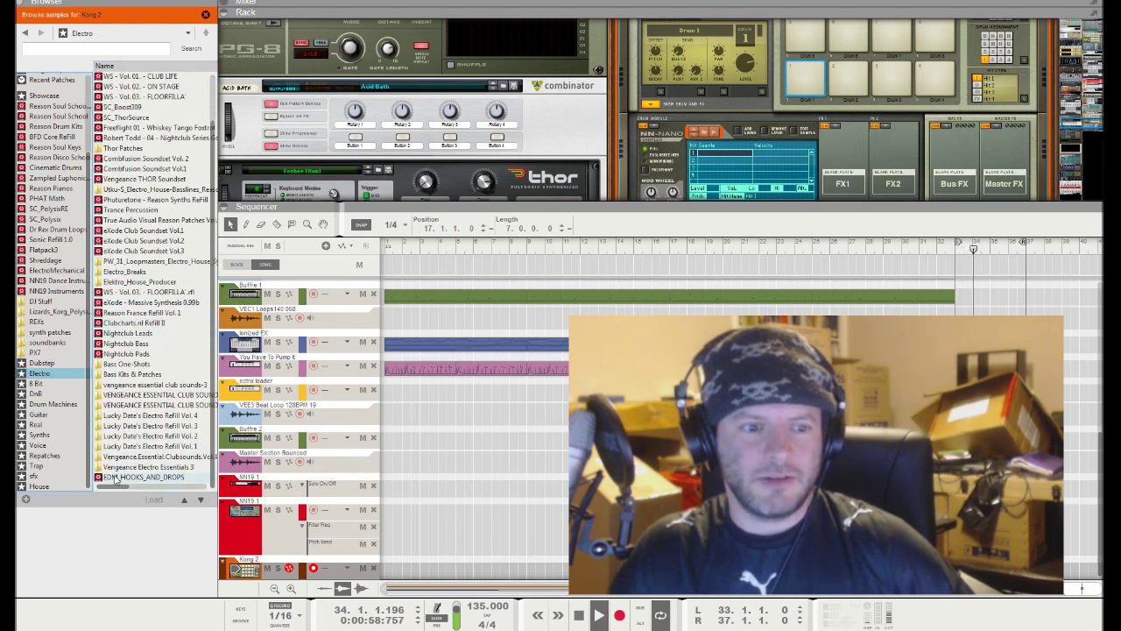
{"action": "double_click", "coordinate": [115, 477]}
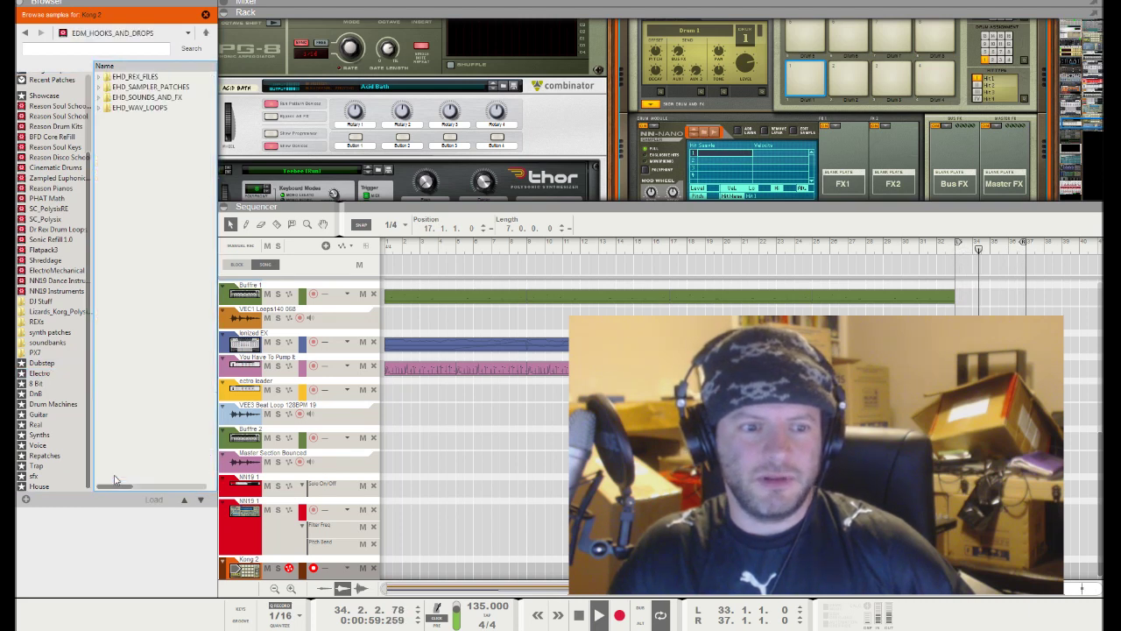
{"action": "left_click", "coordinate": [101, 108]}
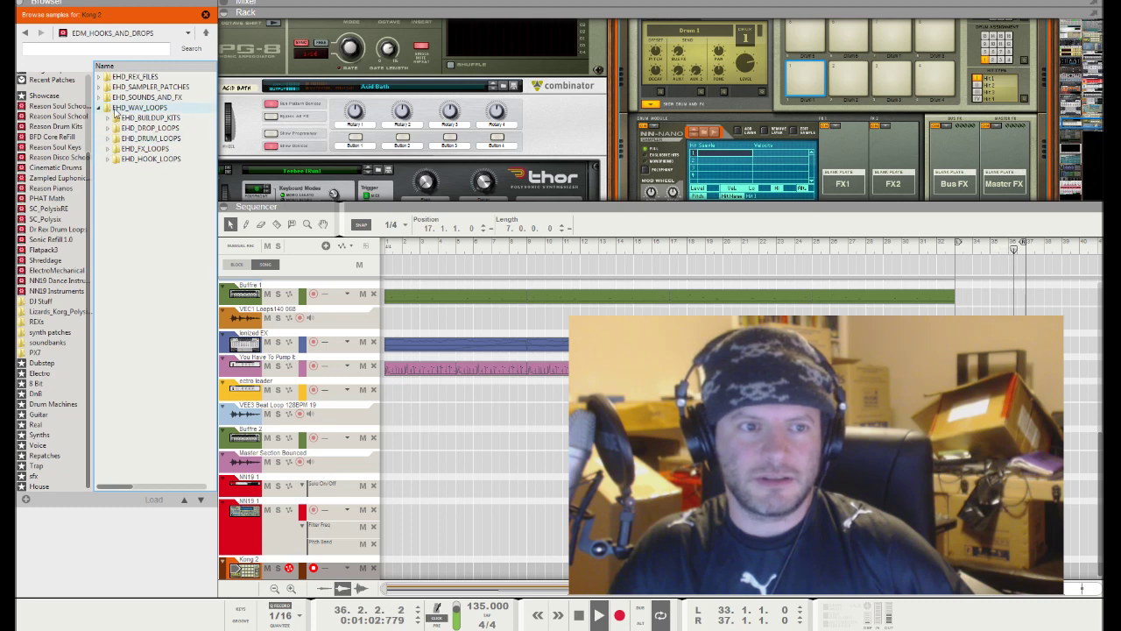
{"action": "left_click", "coordinate": [39, 374]}
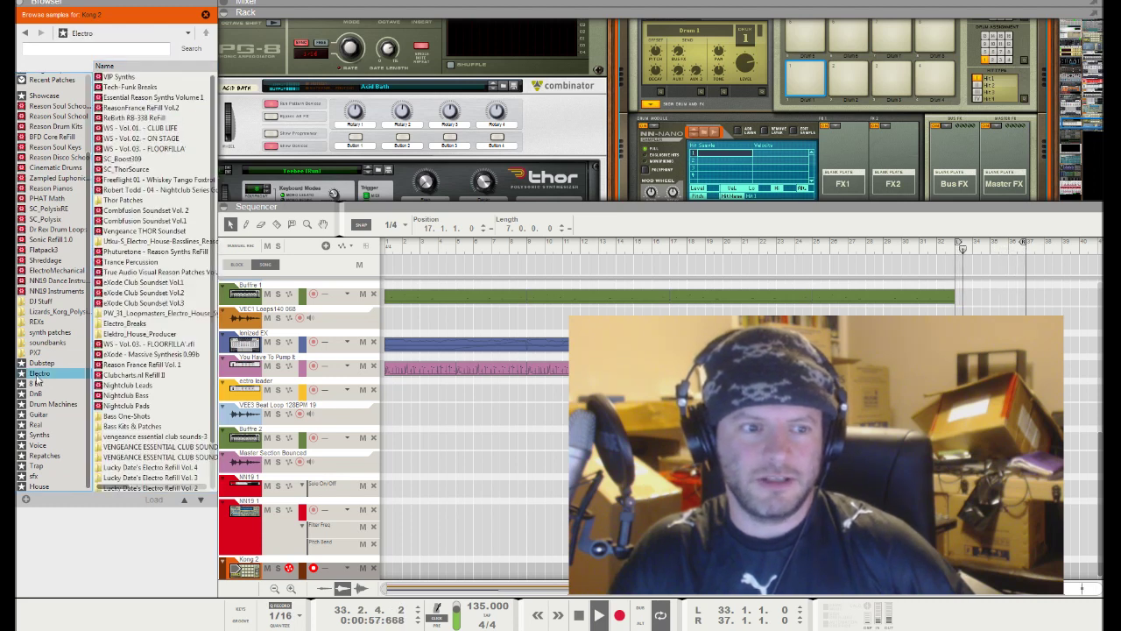
{"action": "scroll", "coordinate": [123, 394], "scroll_direction": "down", "scroll_amount": 10}
{"action": "double_click", "coordinate": [105, 477]}
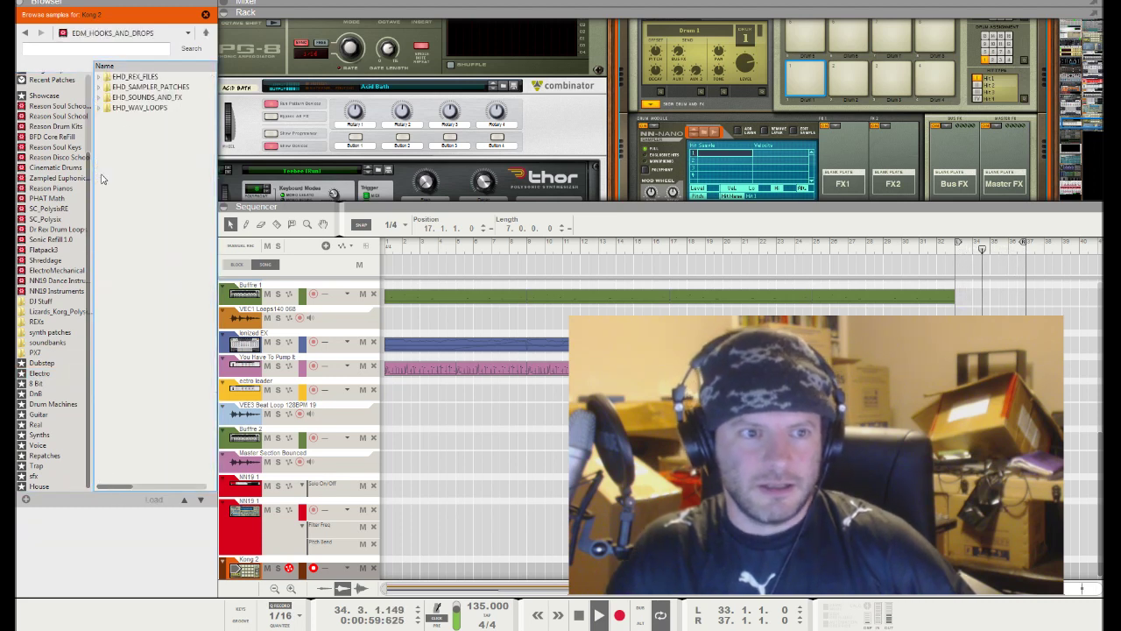
{"action": "left_click", "coordinate": [100, 97]}
{"action": "left_click", "coordinate": [107, 129]}
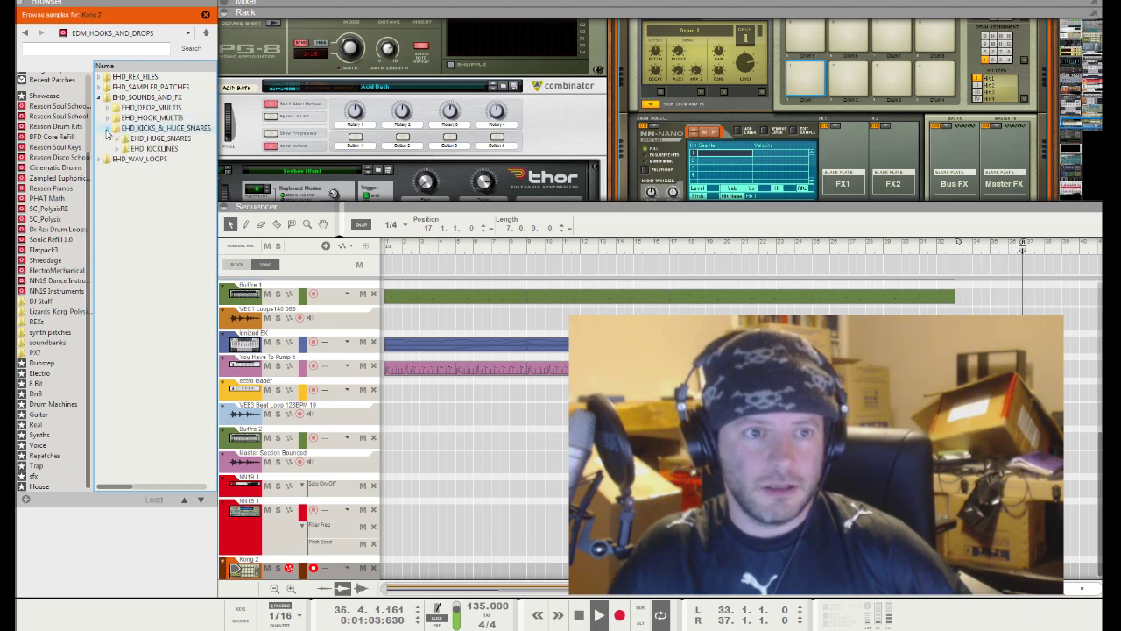
{"action": "left_click", "coordinate": [115, 149]}
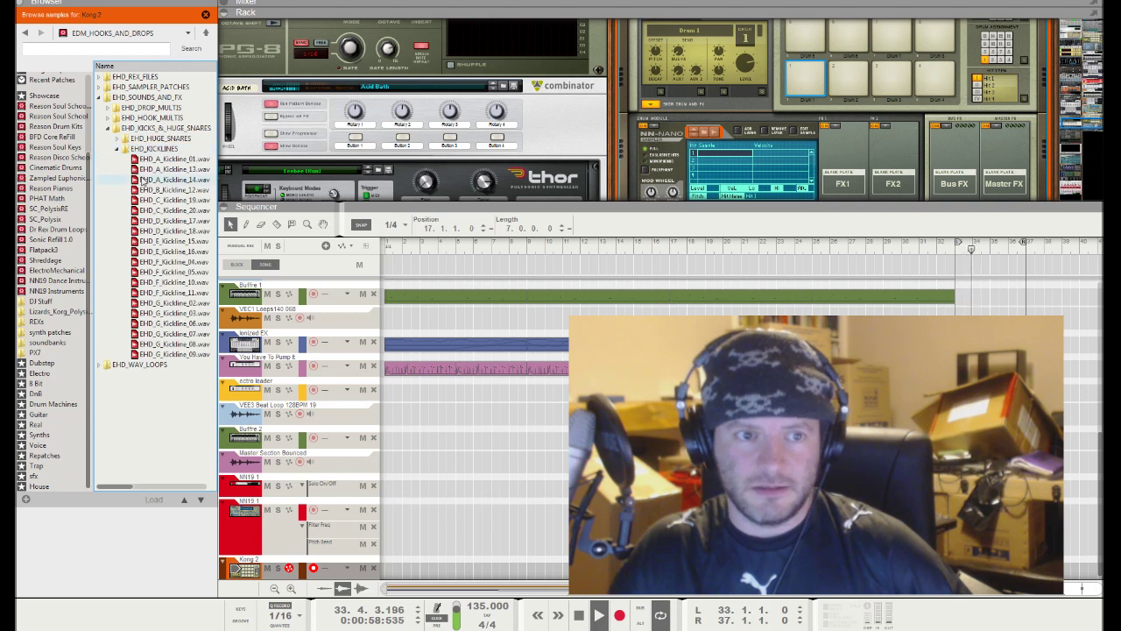
Step: Audition the kick samples in the EHD_KICKLINES folder, from the A series through the G series and back
{"action": "left_click", "coordinate": [162, 159]}
{"action": "left_click", "coordinate": [162, 179]}
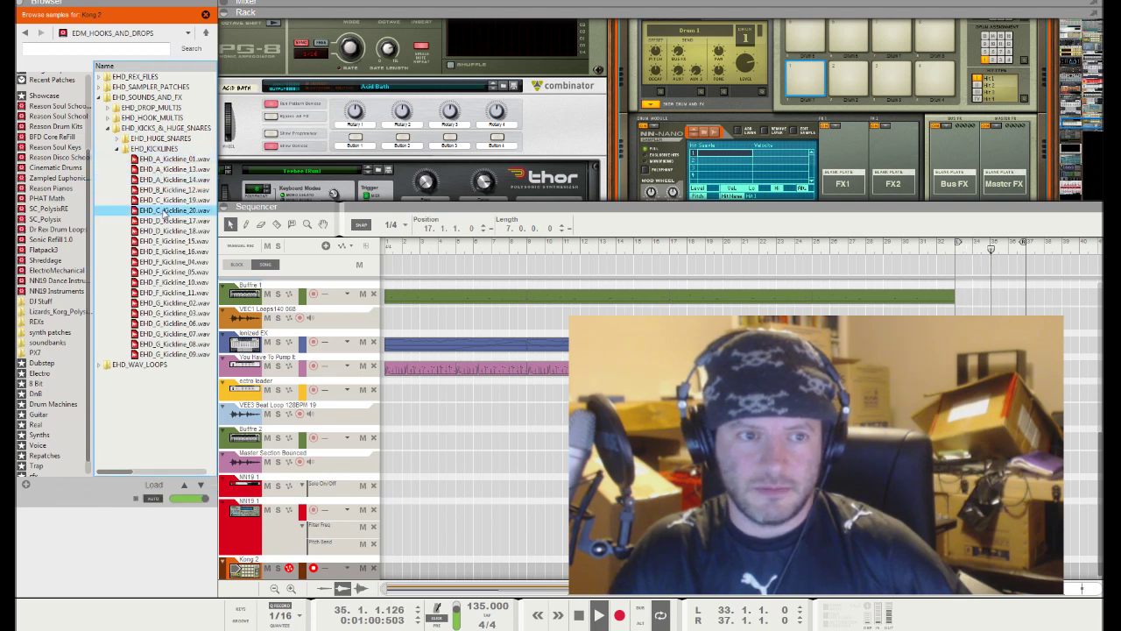
{"action": "left_click", "coordinate": [168, 210]}
{"action": "left_click", "coordinate": [170, 252]}
{"action": "left_click", "coordinate": [172, 291]}
{"action": "left_click", "coordinate": [173, 323]}
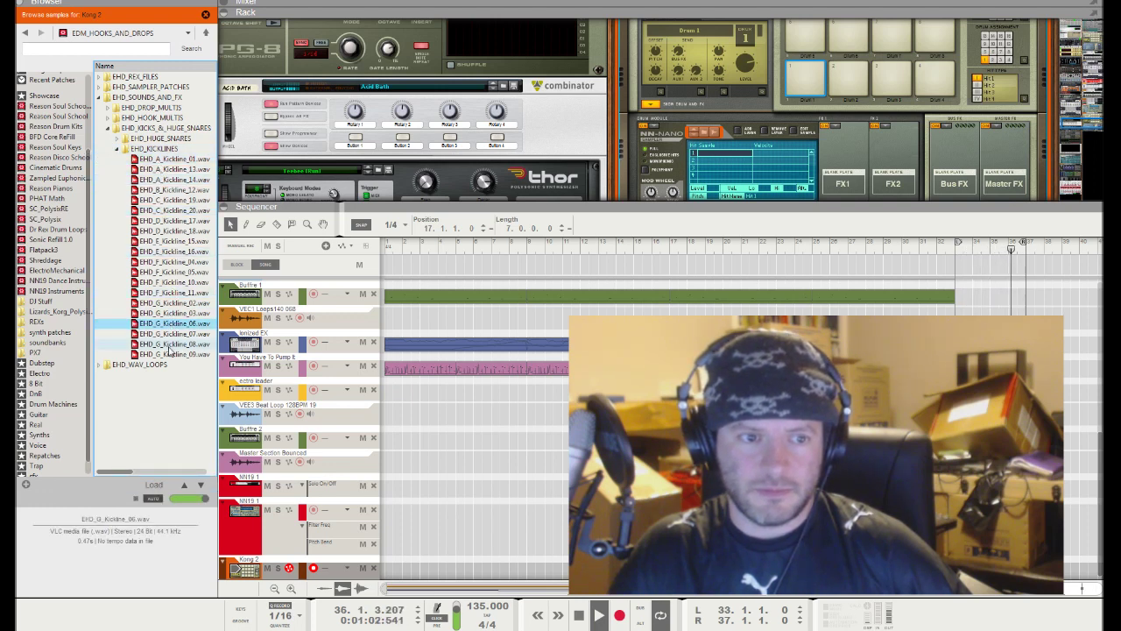
{"action": "key", "text": "Down"}
{"action": "key", "text": "Down"}
{"action": "key", "text": "Down"}
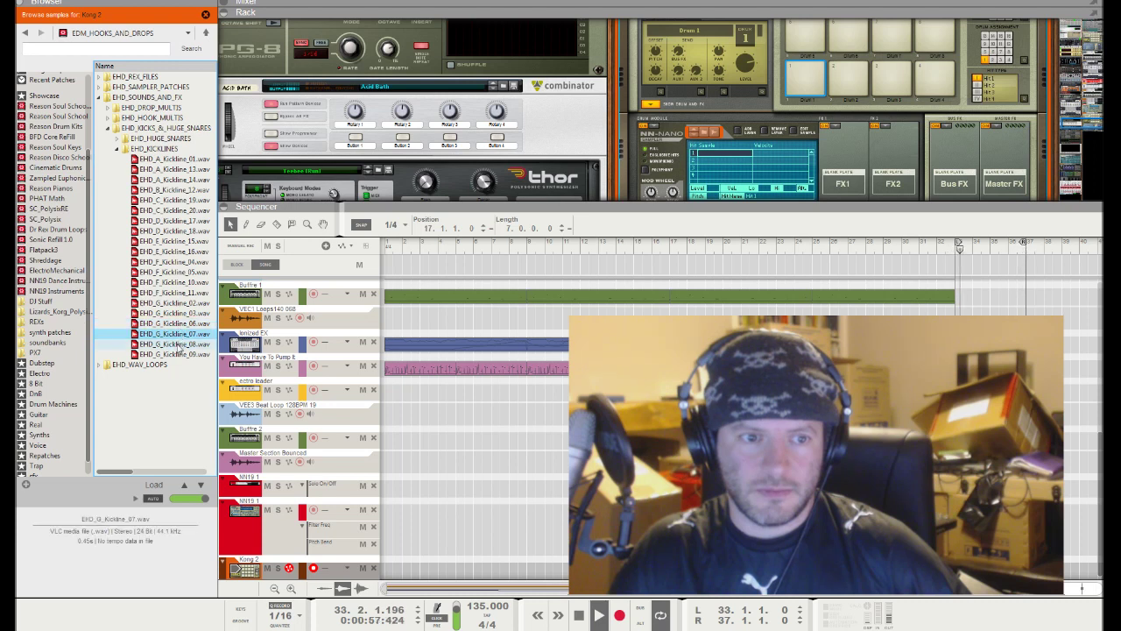
{"action": "left_click", "coordinate": [178, 333]}
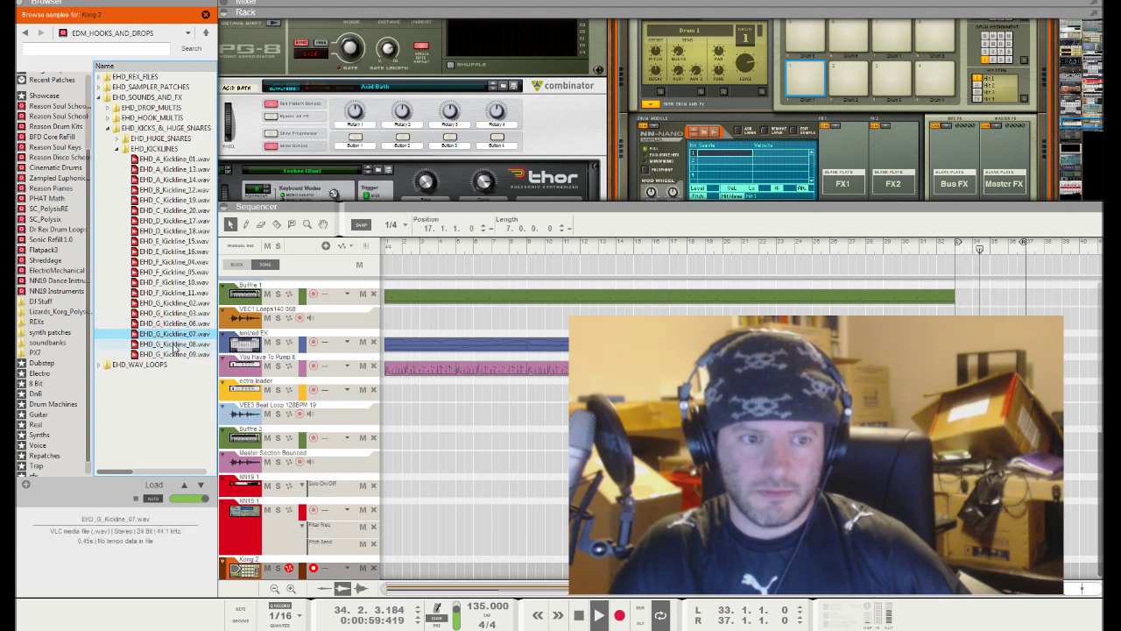
{"action": "left_click", "coordinate": [175, 352]}
{"action": "left_click", "coordinate": [176, 334]}
{"action": "left_click", "coordinate": [179, 294]}
{"action": "left_click", "coordinate": [175, 262]}
{"action": "left_click", "coordinate": [175, 240]}
{"action": "left_click", "coordinate": [175, 252]}
{"action": "left_click", "coordinate": [178, 230]}
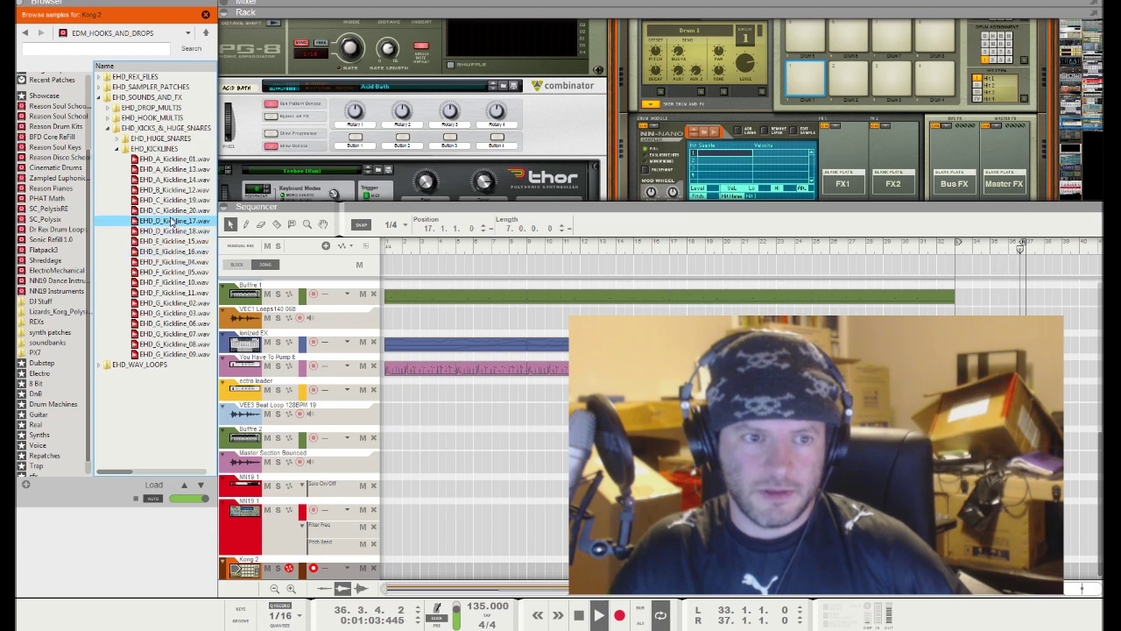
{"action": "left_click", "coordinate": [178, 219]}
{"action": "left_click", "coordinate": [178, 199]}
{"action": "left_click", "coordinate": [180, 210]}
{"action": "left_click", "coordinate": [179, 179]}
{"action": "left_click", "coordinate": [178, 190]}
{"action": "left_click", "coordinate": [177, 169]}
{"action": "left_click", "coordinate": [175, 159]}
Step: Compare several G-series kicks and load EHD_G_Kickline_07.wav into Drum 1's NN-Nano
{"action": "left_click", "coordinate": [171, 323]}
{"action": "left_click", "coordinate": [168, 354]}
{"action": "left_click", "coordinate": [165, 343]}
{"action": "left_click", "coordinate": [164, 334]}
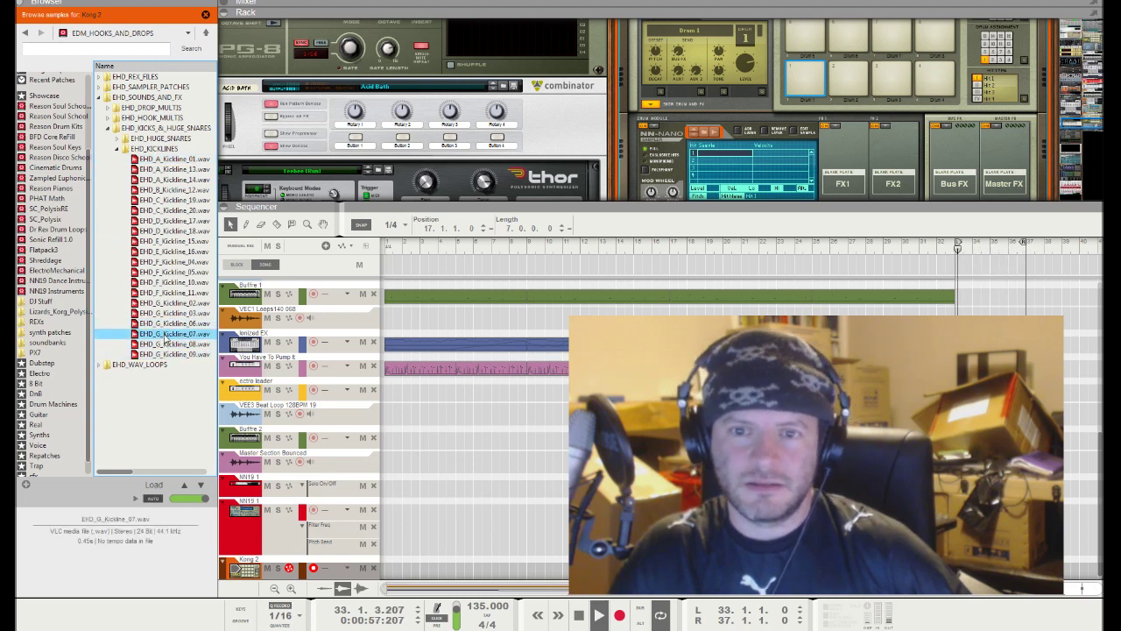
{"action": "double_click", "coordinate": [164, 334]}
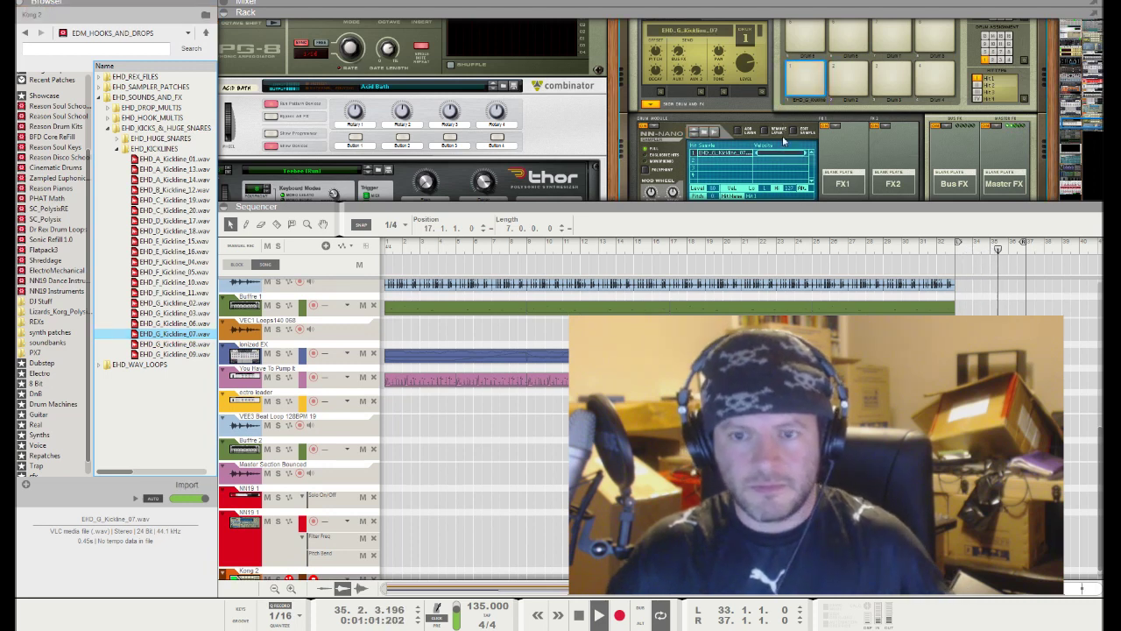
Step: Record a four-bar kick pattern on the Kong 2 track from 33.1.1
{"action": "left_click", "coordinate": [930, 245]}
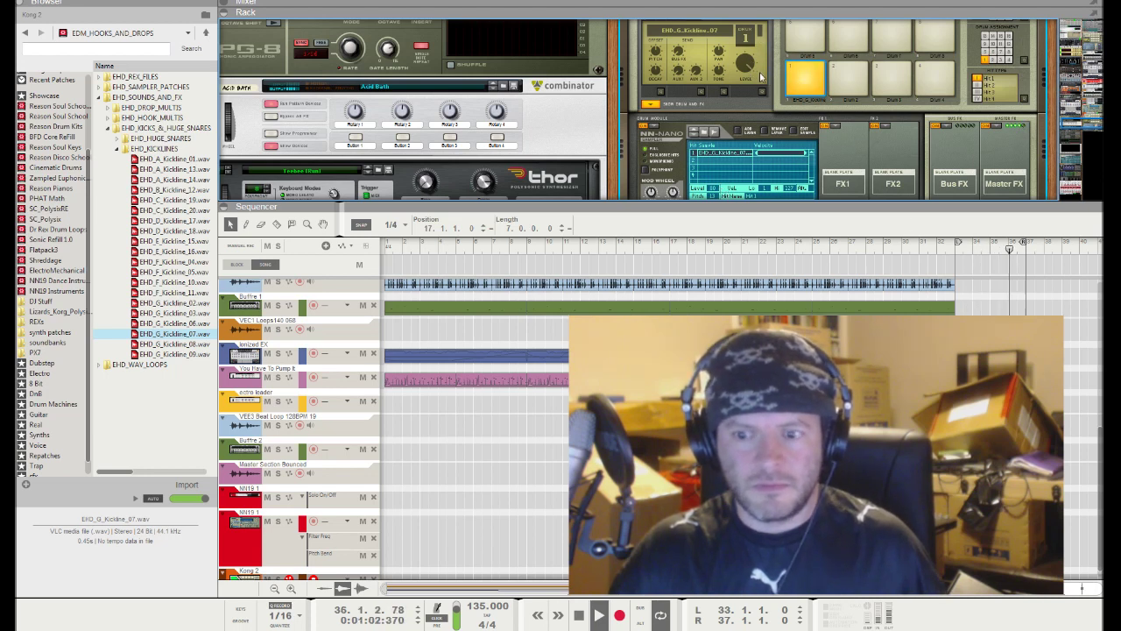
{"action": "left_click", "coordinate": [933, 263]}
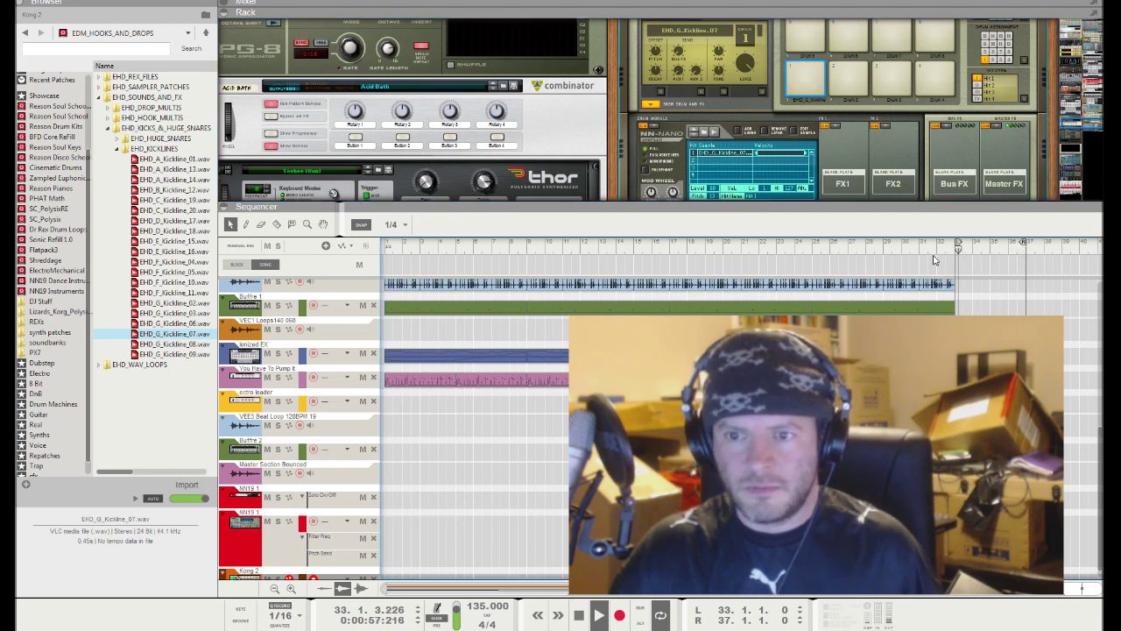
{"action": "left_click", "coordinate": [623, 624]}
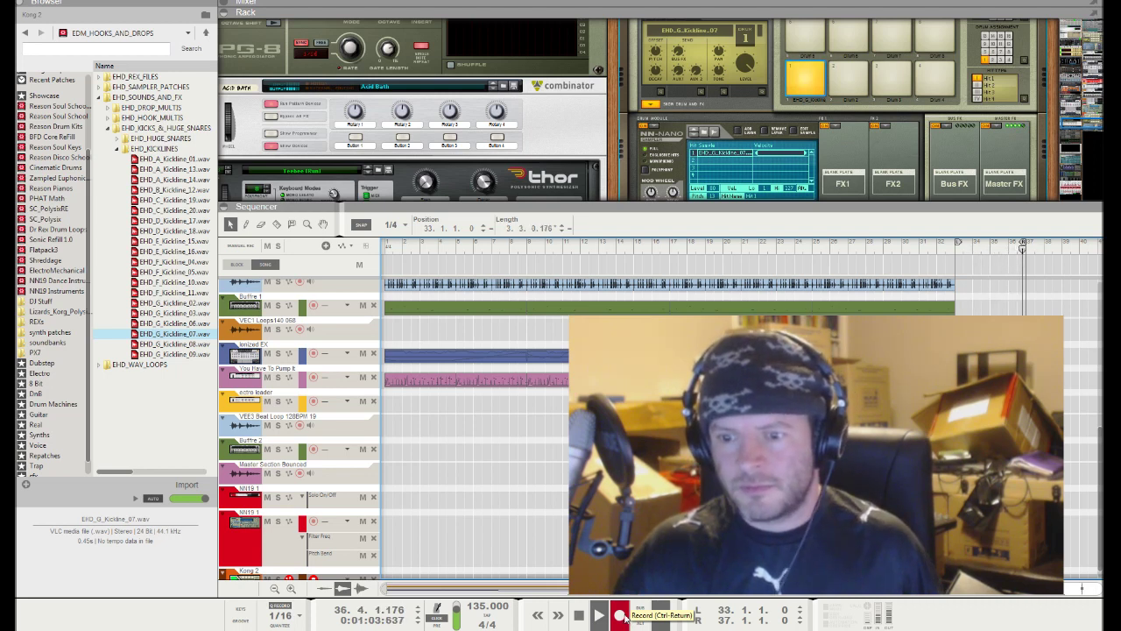
{"action": "left_click", "coordinate": [619, 615]}
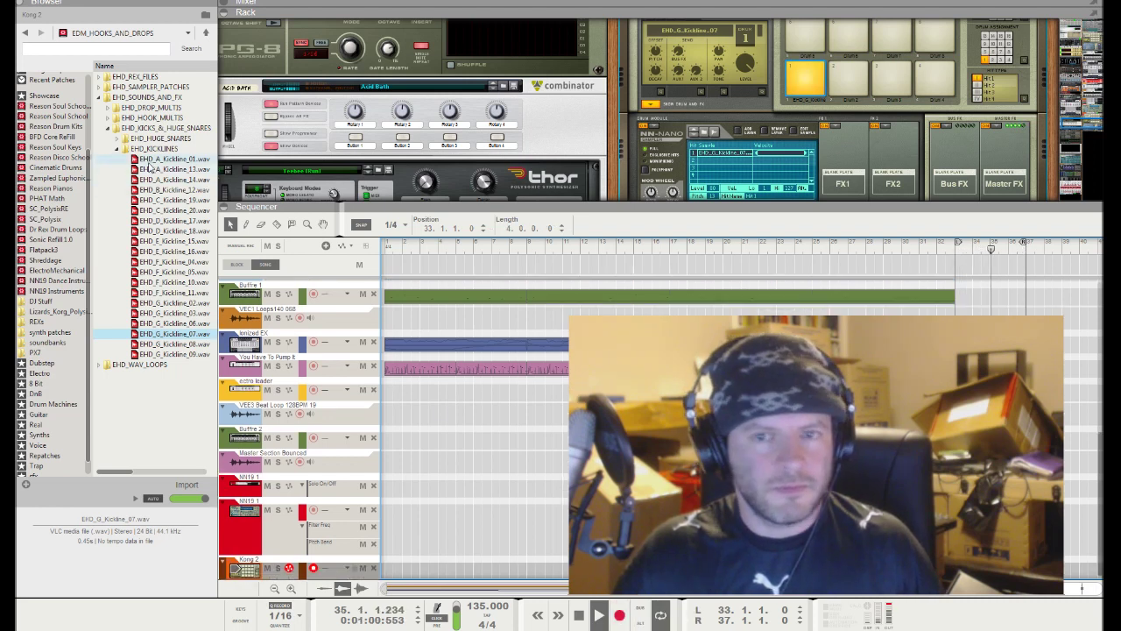
Step: Audition the EHD_HUGE_SNARES samples and assign EHD_Huge_Snare_03.wav to Kong 2's Drum 2 pad
{"action": "left_click", "coordinate": [852, 82]}
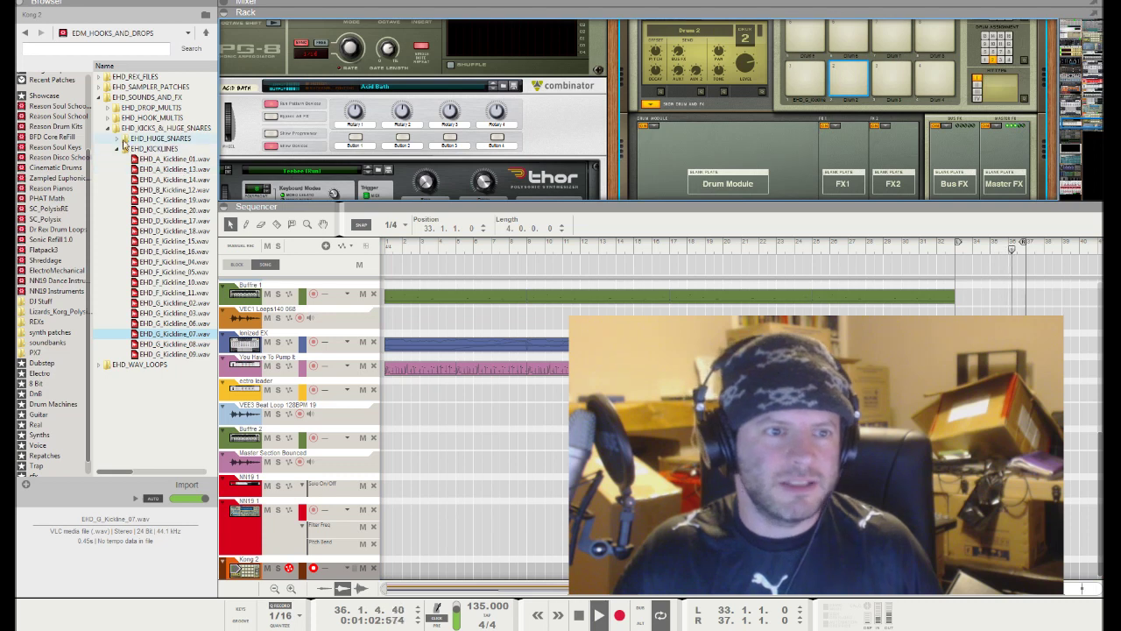
{"action": "left_click", "coordinate": [118, 138]}
{"action": "left_click", "coordinate": [155, 210]}
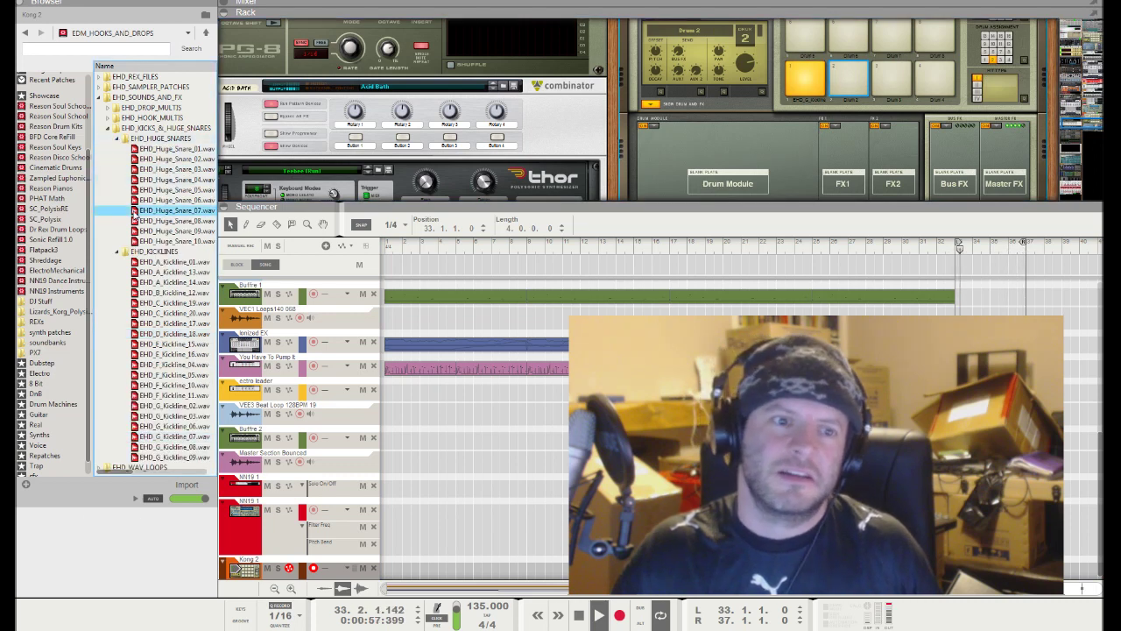
{"action": "key", "text": "Down"}
{"action": "key", "text": "Down"}
{"action": "key", "text": "Down"}
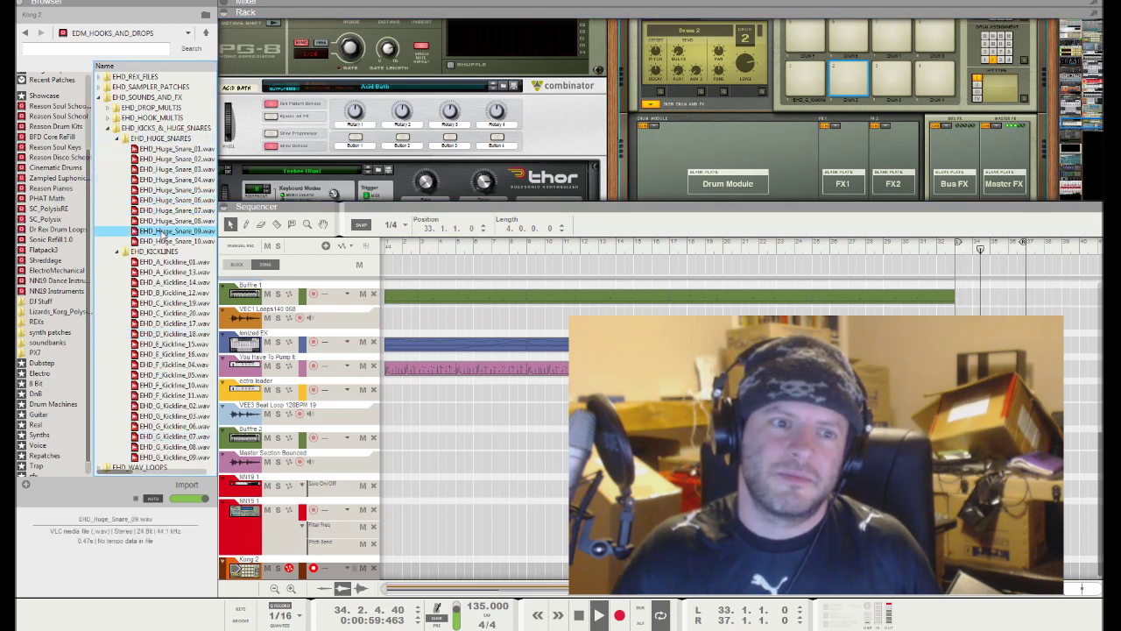
{"action": "left_click", "coordinate": [179, 159]}
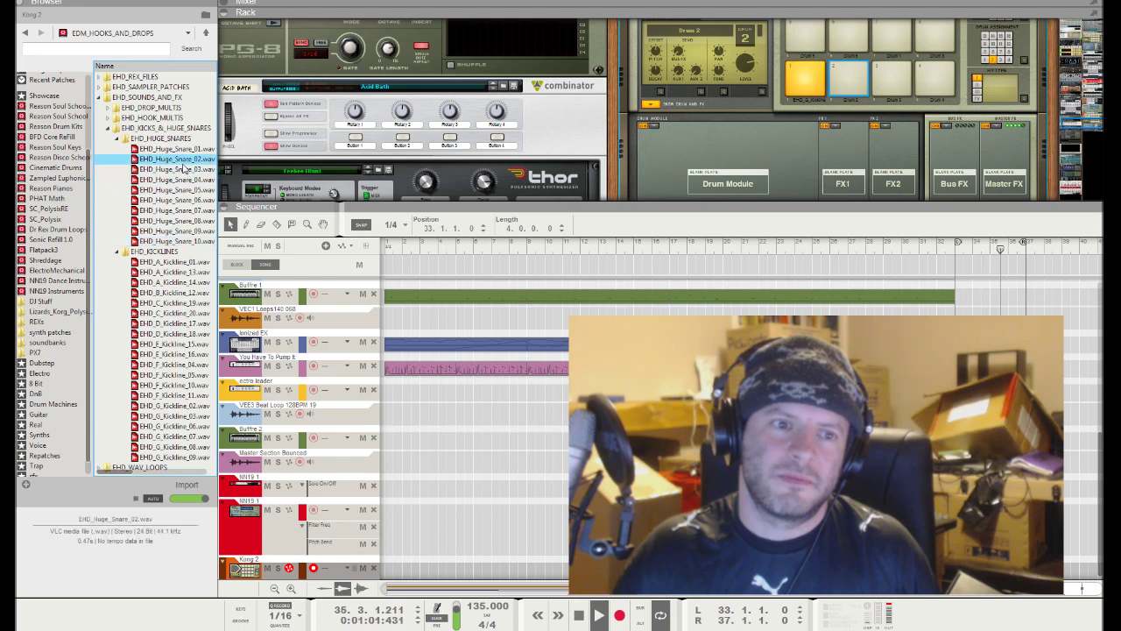
{"action": "key", "text": "Up"}
{"action": "left_click", "coordinate": [178, 169]}
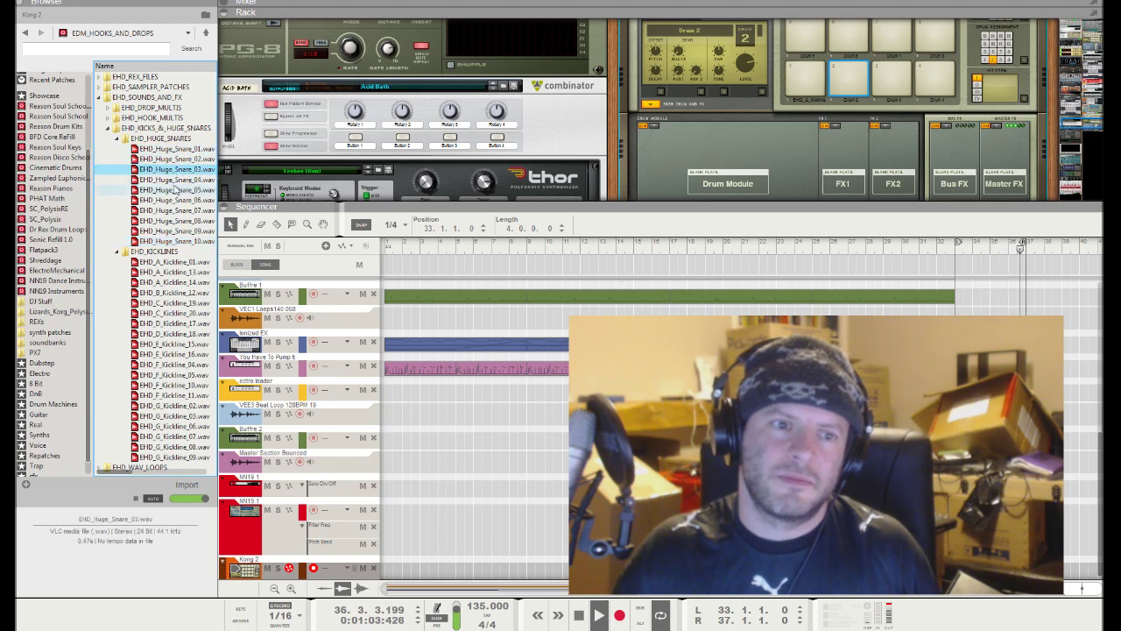
{"action": "key", "text": "Down"}
{"action": "left_click_drag", "start_coordinate": [179, 170], "coordinate": [847, 79]}
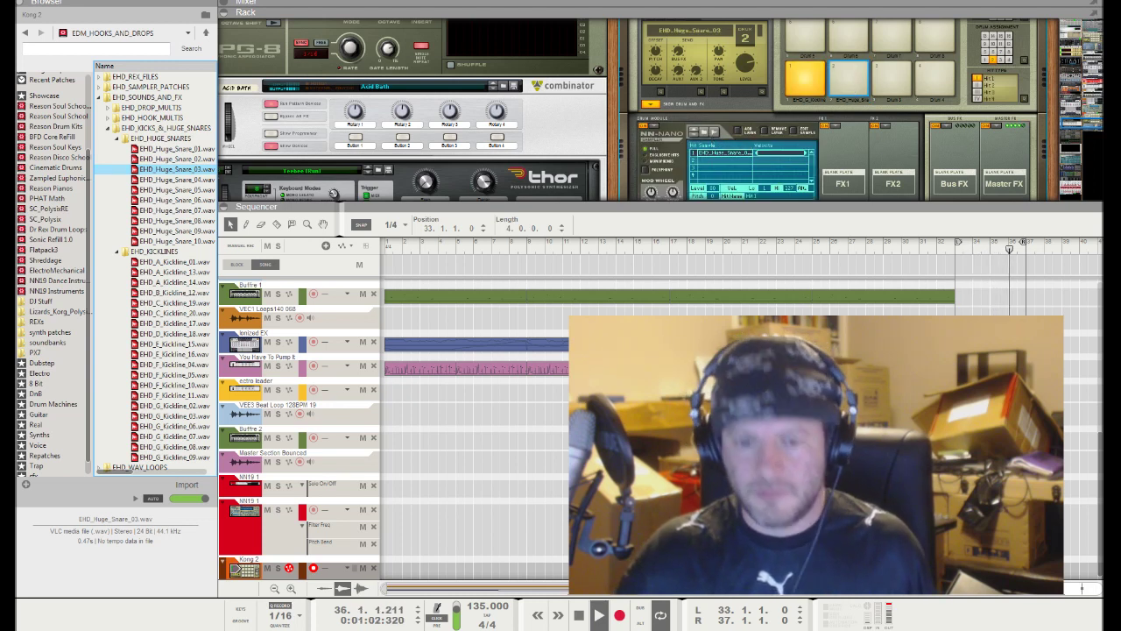
Step: Overdub snare hits onto the Kong 2 kick pattern in the looped bars starting at 33.1.1
{"action": "left_click", "coordinate": [621, 616]}
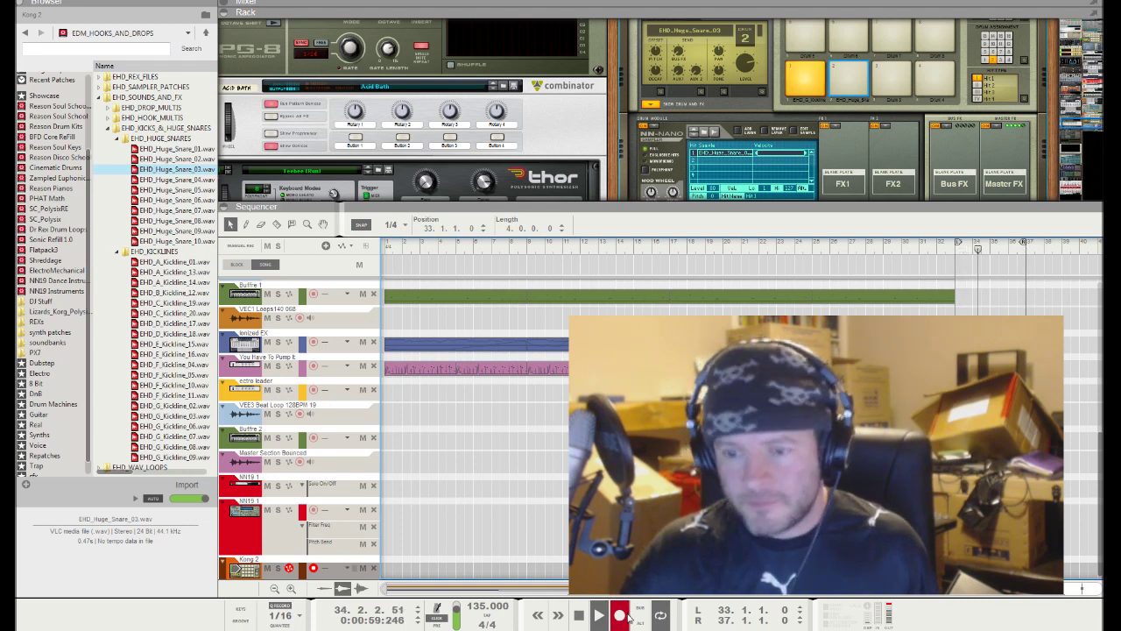
{"action": "left_click", "coordinate": [621, 617]}
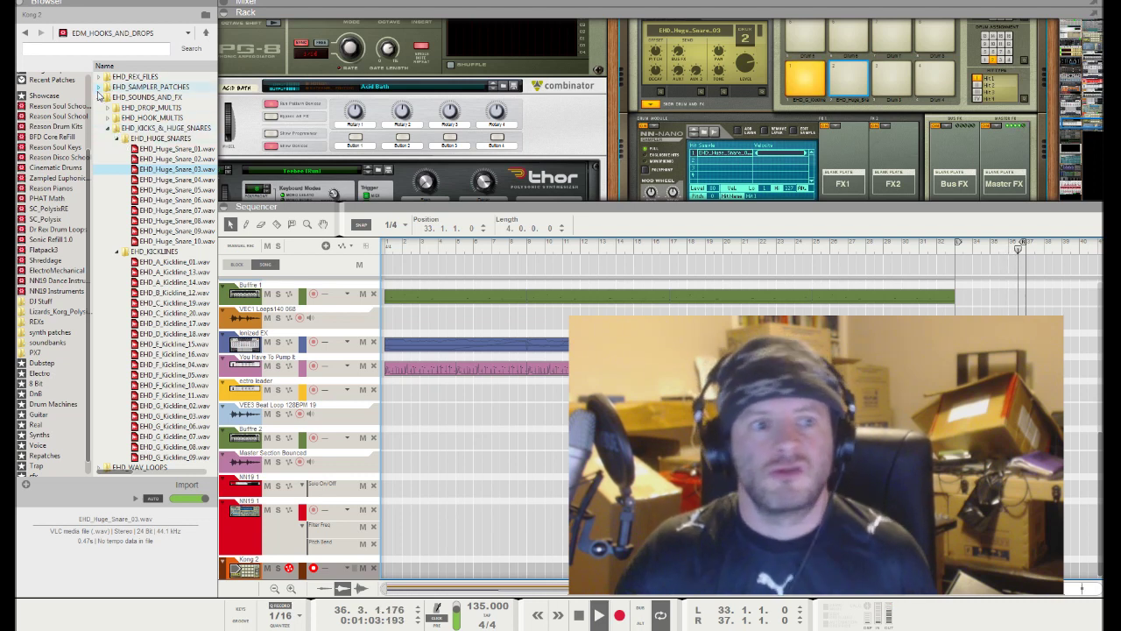
{"action": "left_click", "coordinate": [128, 172]}
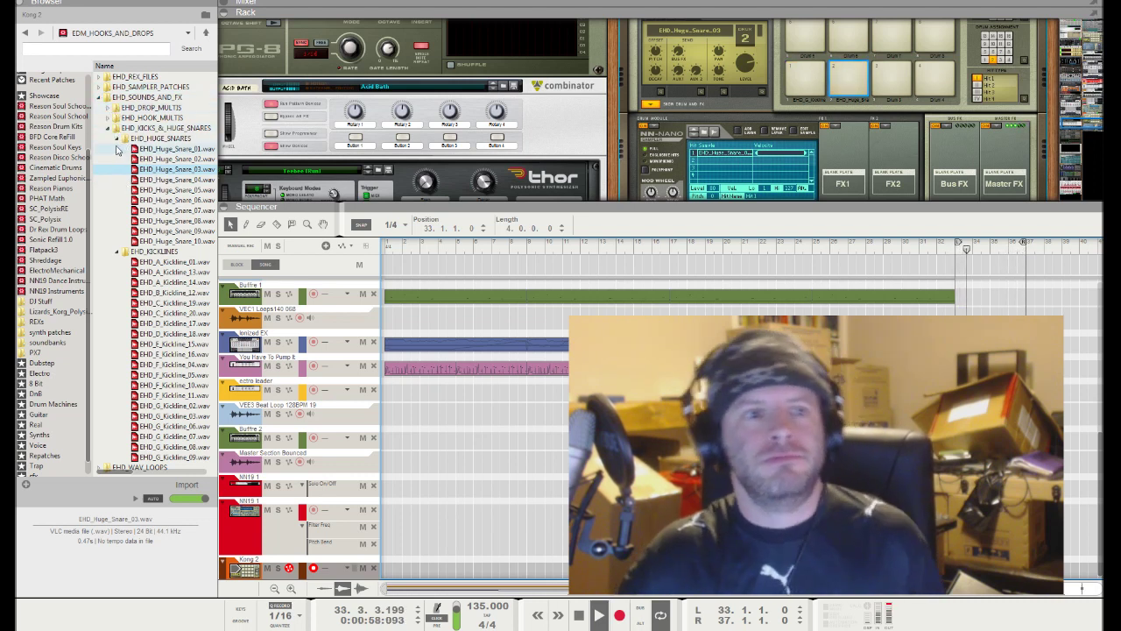
Step: Collapse the kicks and snares folder and audition several EHD_DROP_03 samples from EHD_DROP_MULTIS
{"action": "left_click", "coordinate": [107, 130]}
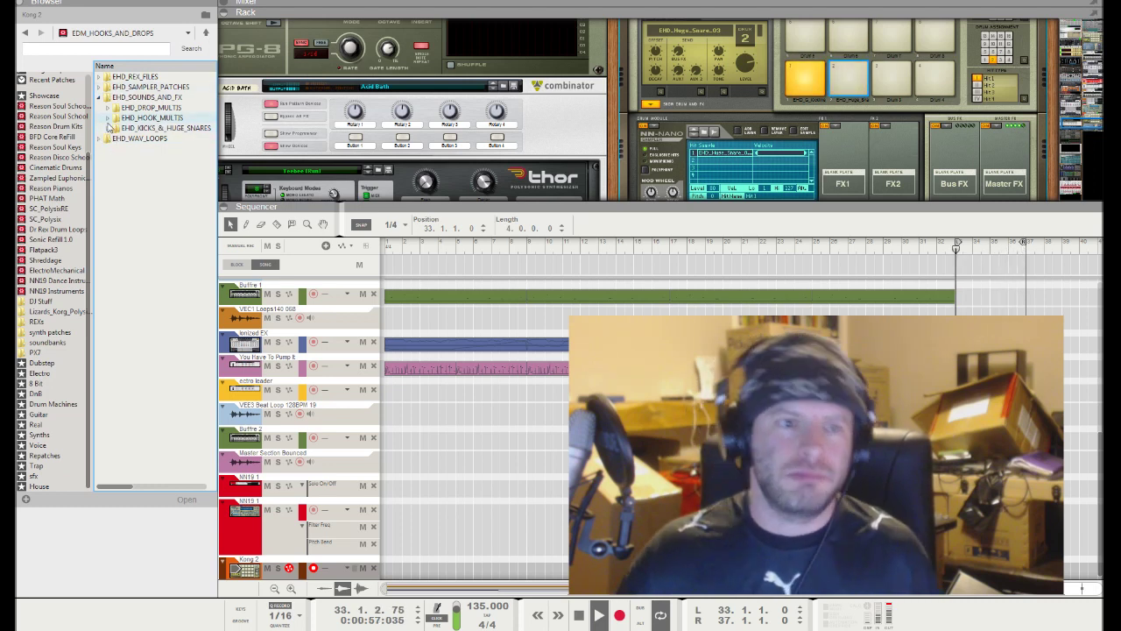
{"action": "left_click", "coordinate": [108, 109]}
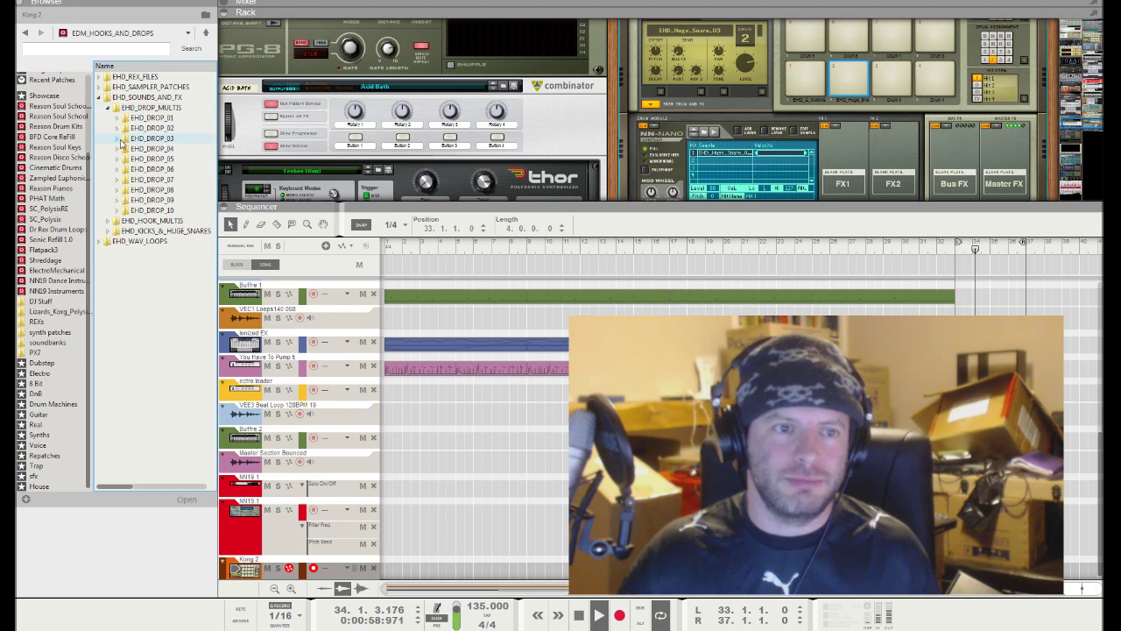
{"action": "left_click", "coordinate": [117, 141]}
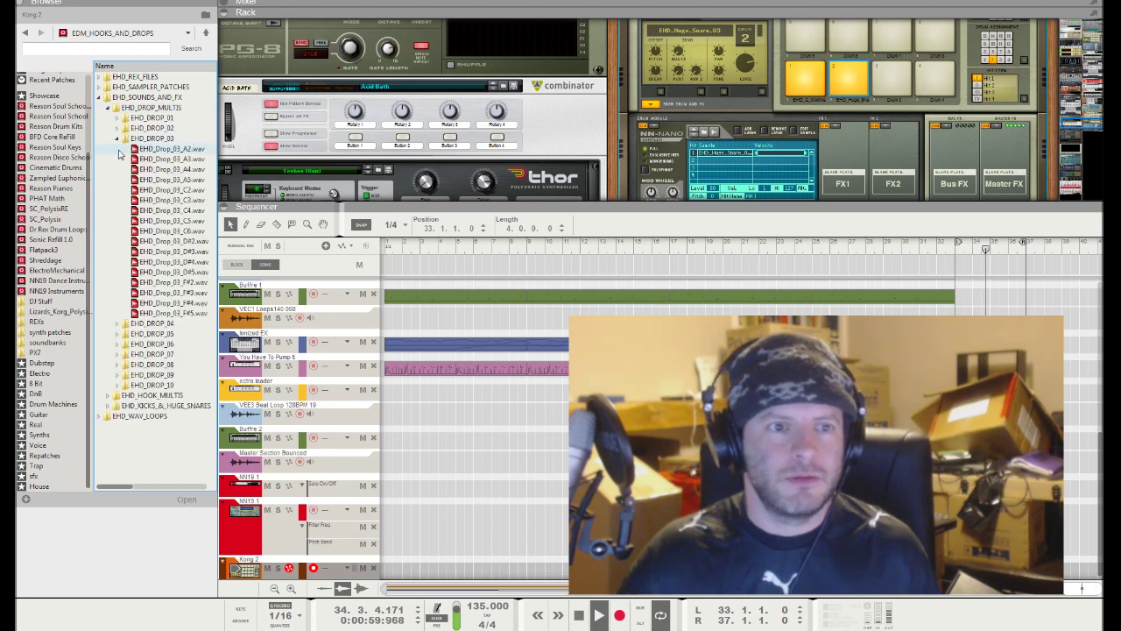
{"action": "left_click", "coordinate": [171, 210]}
{"action": "left_click", "coordinate": [171, 252]}
{"action": "left_click", "coordinate": [171, 282]}
{"action": "left_click", "coordinate": [171, 302]}
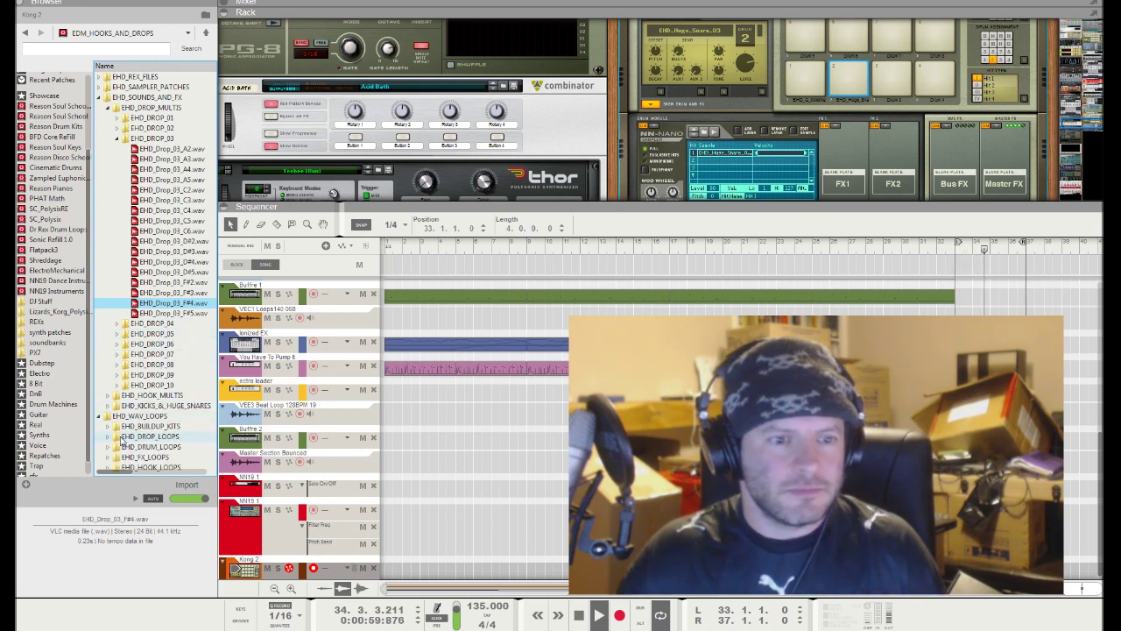
Step: Open the EHD_DROP_LOOPS folder and audition the F drop loops from EHD_128_F_Drop_24.wav through EHD_128_F_Drop_53.wav
{"action": "left_click", "coordinate": [101, 416]}
{"action": "left_click", "coordinate": [108, 431]}
{"action": "left_click", "coordinate": [175, 293]}
{"action": "left_click", "coordinate": [168, 313]}
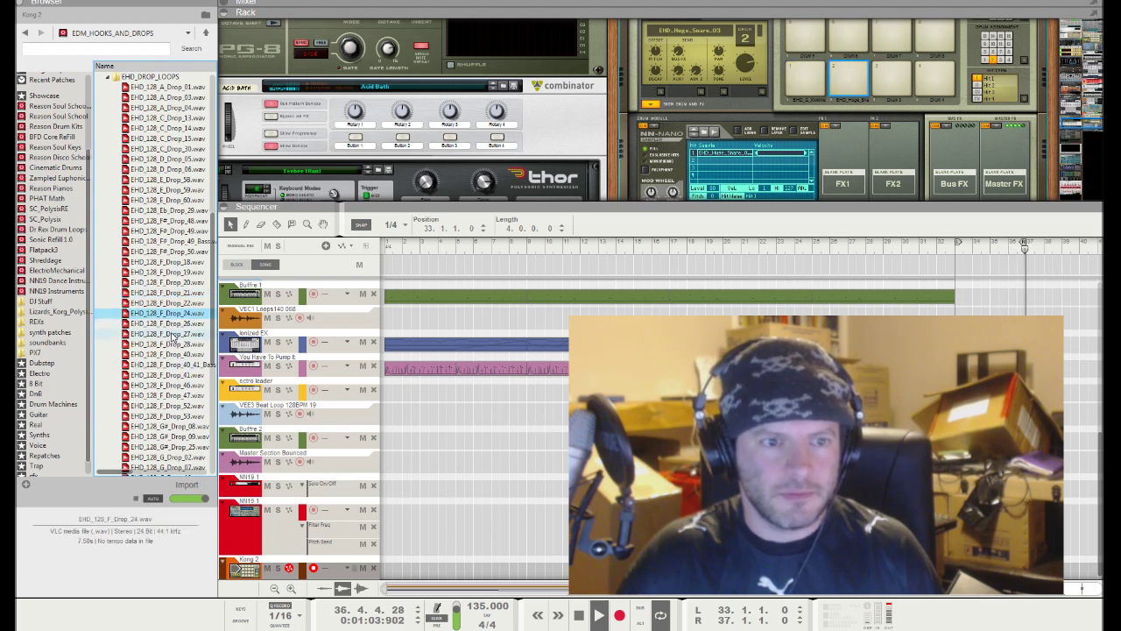
{"action": "left_click", "coordinate": [168, 323]}
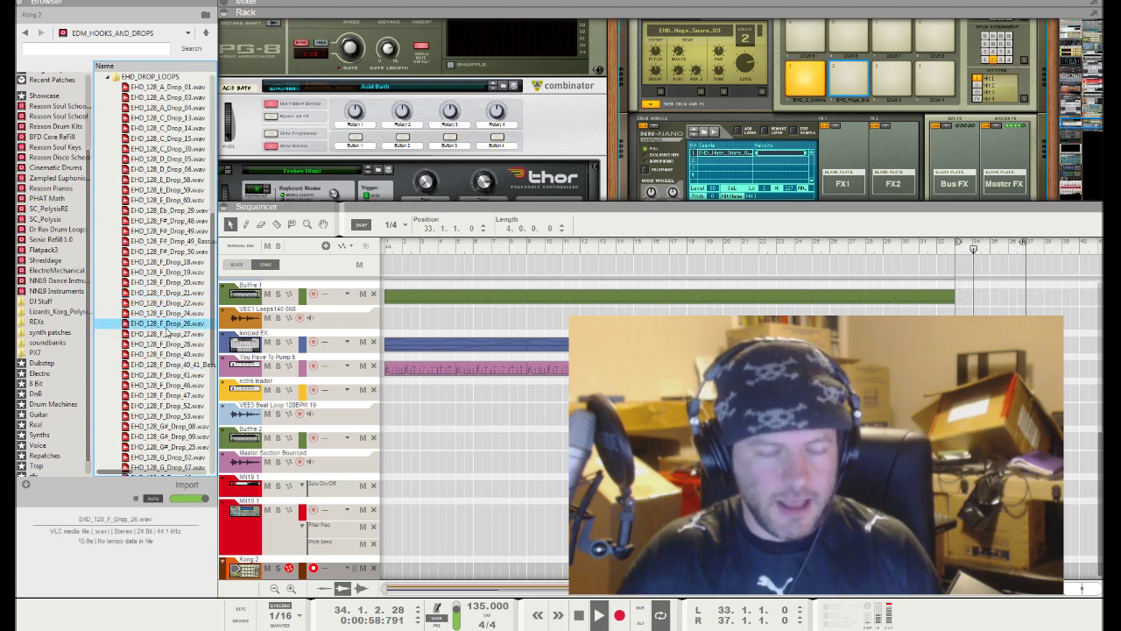
{"action": "left_click", "coordinate": [166, 336]}
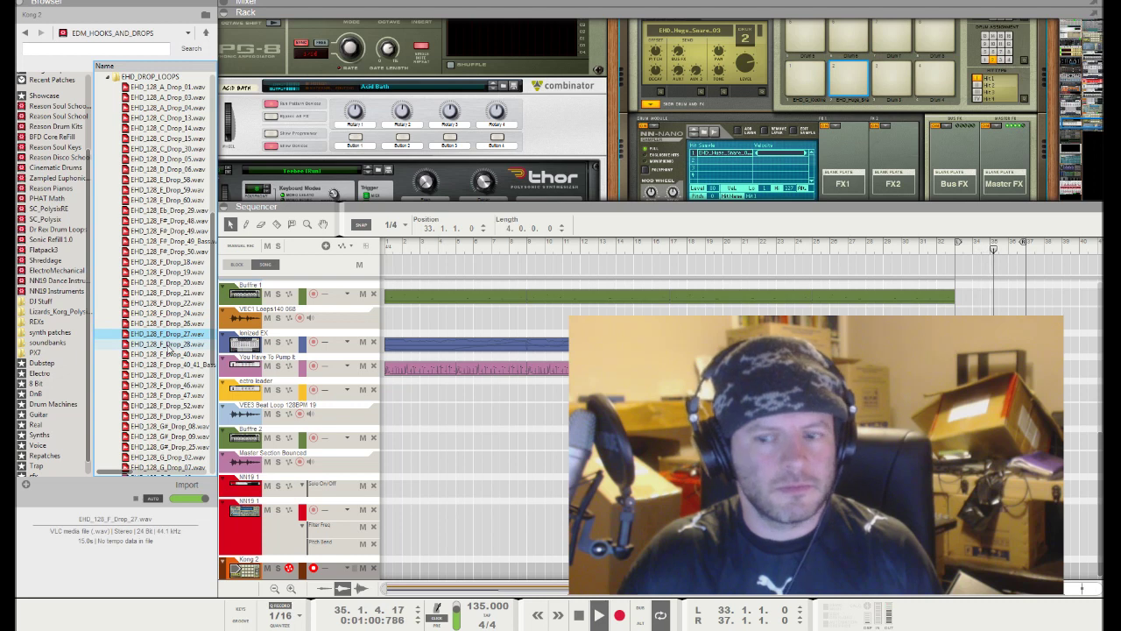
{"action": "left_click", "coordinate": [167, 345]}
{"action": "left_click", "coordinate": [166, 384]}
{"action": "left_click", "coordinate": [161, 407]}
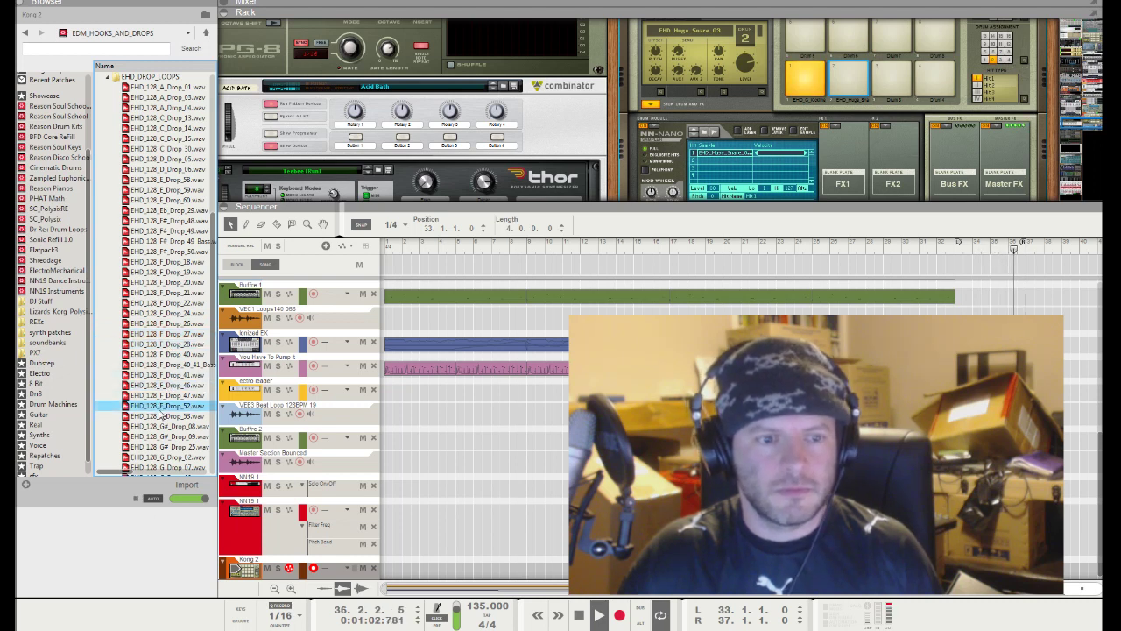
{"action": "scroll", "coordinate": [161, 415], "scroll_direction": "down", "scroll_amount": 3}
{"action": "left_click", "coordinate": [159, 324]}
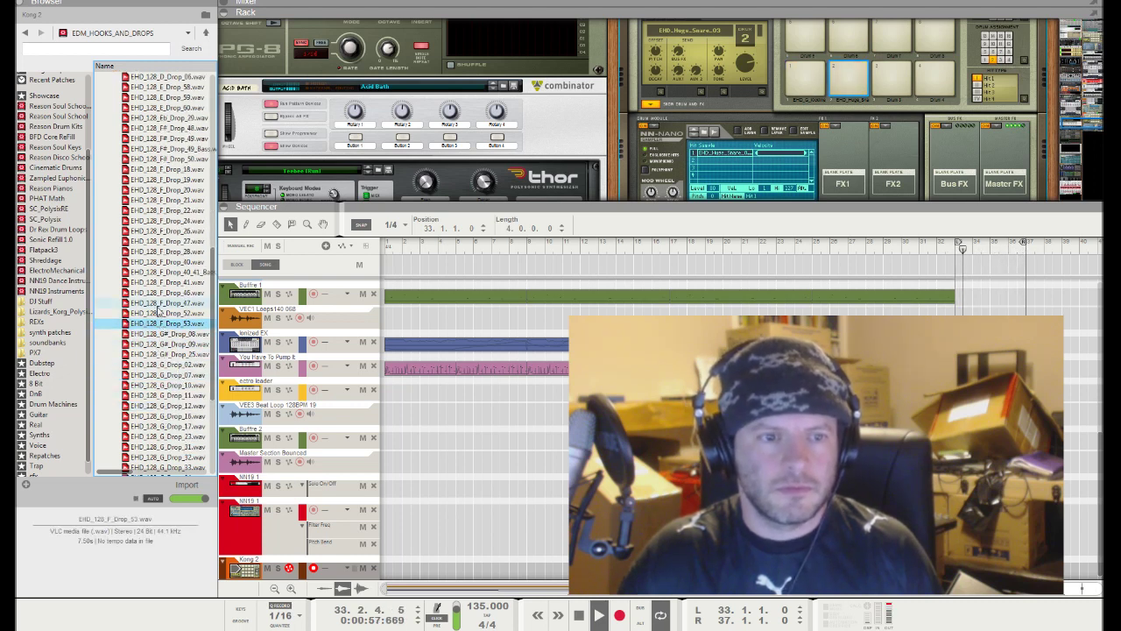
Step: Audition drop loops in various keys across EHD_DROP_LOOPS, from EHD_128_A_Drop_04.wav to EHD_128_G_Drop_43.wav
{"action": "scroll", "coordinate": [162, 289], "scroll_direction": "up", "scroll_amount": 3}
{"action": "left_click", "coordinate": [174, 108]}
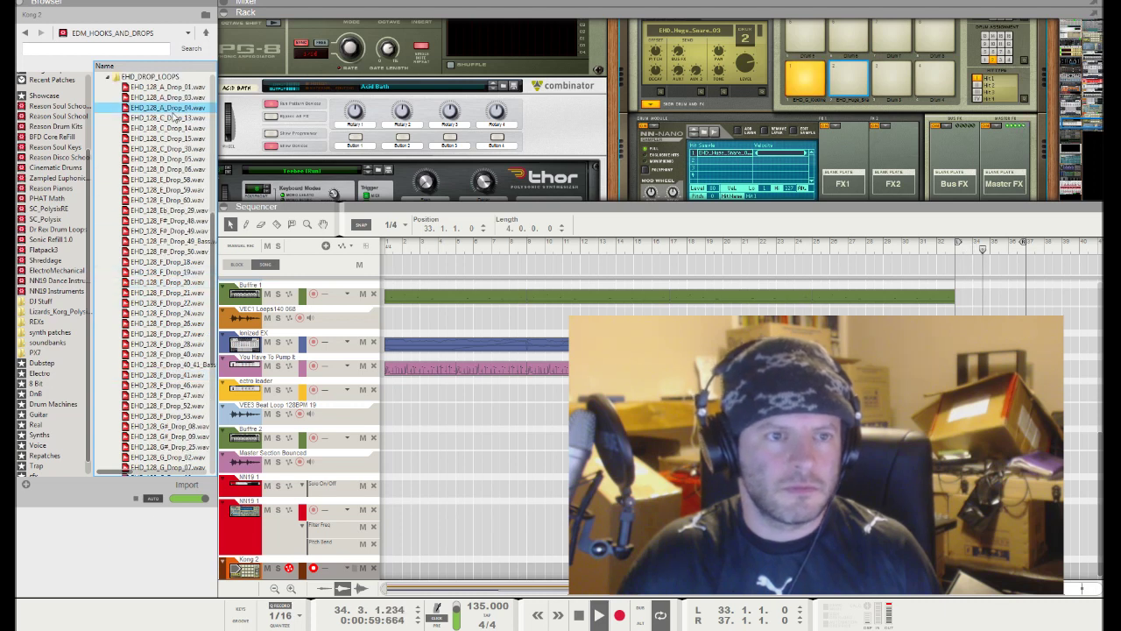
{"action": "left_click", "coordinate": [169, 159]}
{"action": "left_click", "coordinate": [169, 189]}
{"action": "left_click", "coordinate": [170, 210]}
{"action": "scroll", "coordinate": [169, 262], "scroll_direction": "down", "scroll_amount": 2}
{"action": "left_click", "coordinate": [166, 298]}
{"action": "left_click", "coordinate": [162, 336]}
{"action": "scroll", "coordinate": [166, 359], "scroll_direction": "down", "scroll_amount": 7}
{"action": "left_click", "coordinate": [164, 364]}
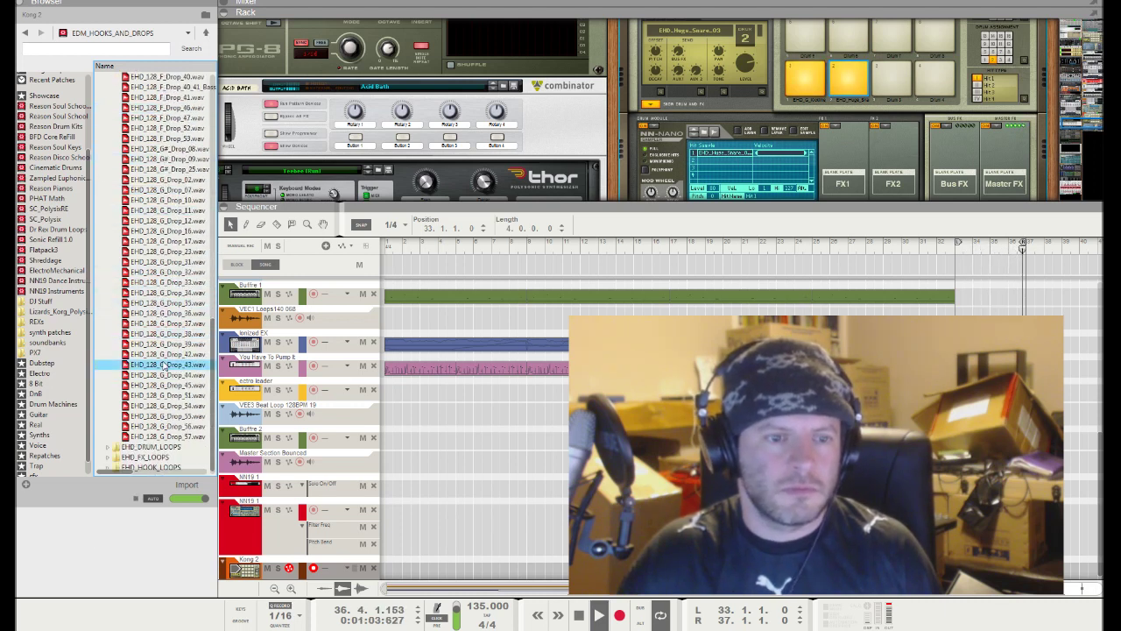
Step: Audition the last G drop loops in reverse order, from EHD_128_G_Drop_57.wav back to EHD_128_G_Drop_44.wav
{"action": "left_click", "coordinate": [144, 435]}
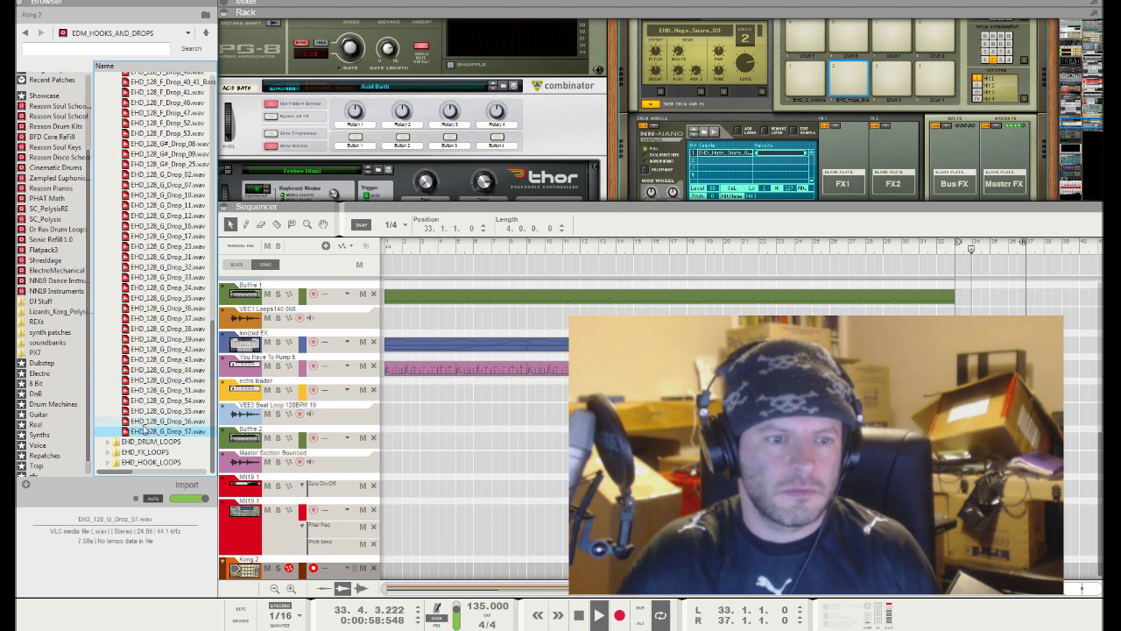
{"action": "left_click", "coordinate": [150, 421]}
{"action": "left_click", "coordinate": [153, 411]}
{"action": "left_click", "coordinate": [155, 389]}
{"action": "left_click", "coordinate": [158, 403]}
{"action": "key", "text": "Up"}
{"action": "key", "text": "Up"}
{"action": "key", "text": "Up"}
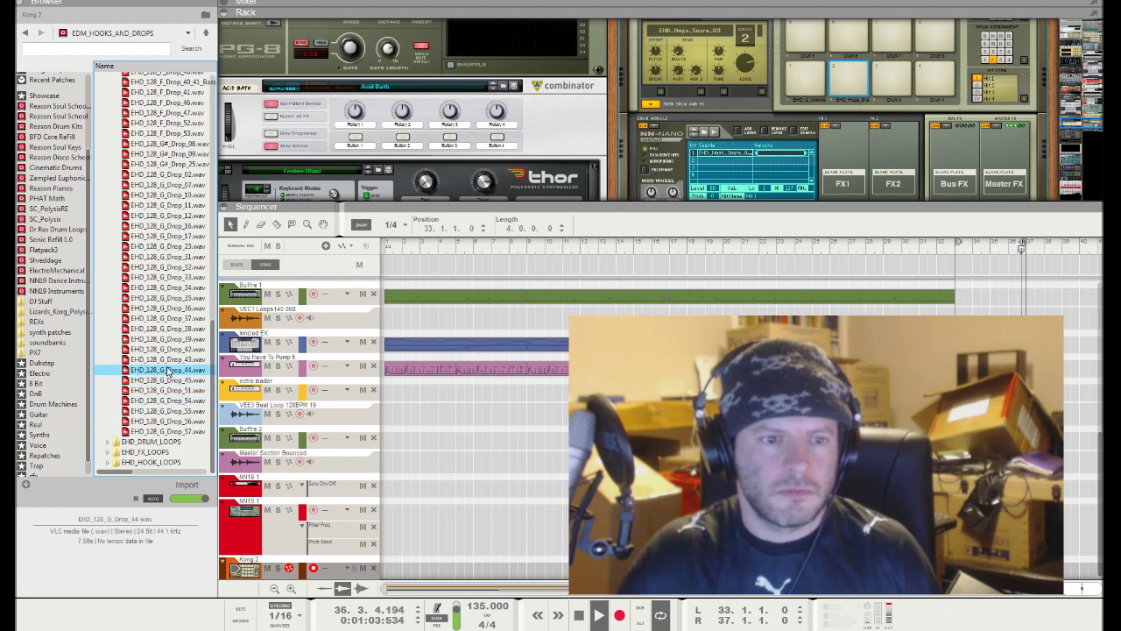
Step: Open the EHD_DRUM_LOOPS folder and audition percussion, tops, kickline and snare loops from the Drum_02 to Drum_08 sets
{"action": "left_click", "coordinate": [110, 445]}
{"action": "left_click", "coordinate": [165, 158]}
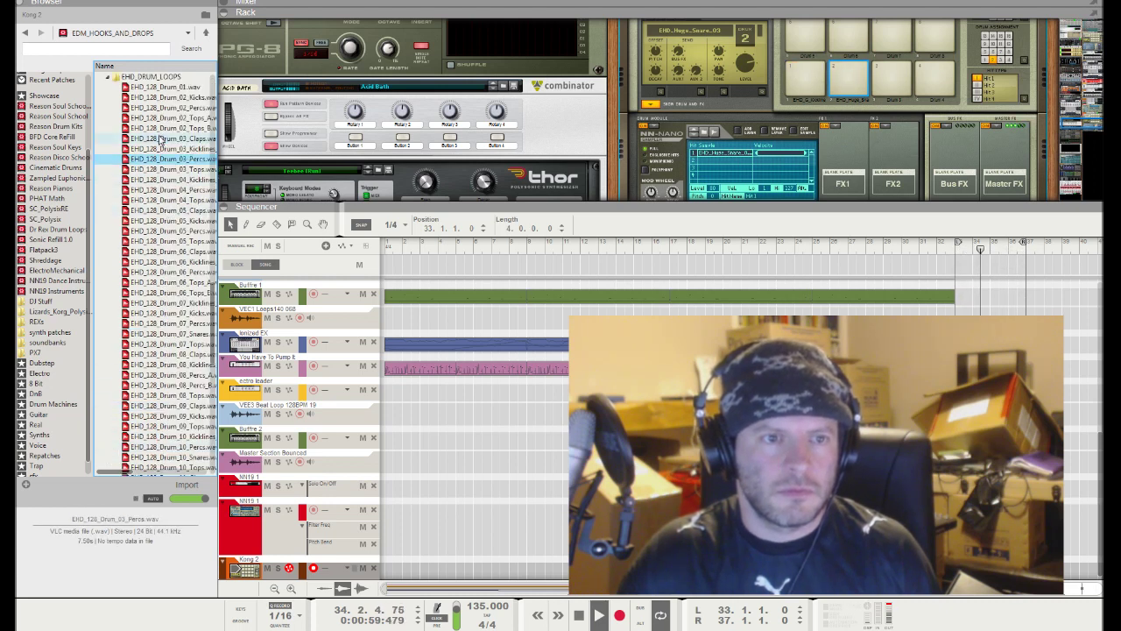
{"action": "left_click", "coordinate": [165, 107]}
{"action": "left_click", "coordinate": [166, 117]}
{"action": "key", "text": "Down"}
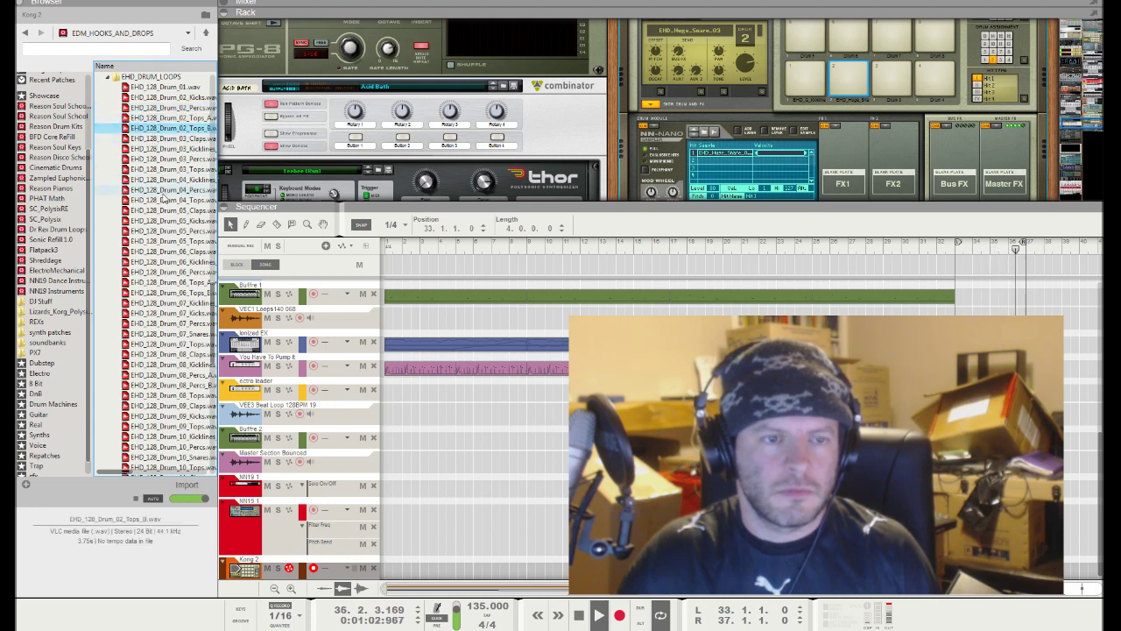
{"action": "left_click", "coordinate": [166, 241]}
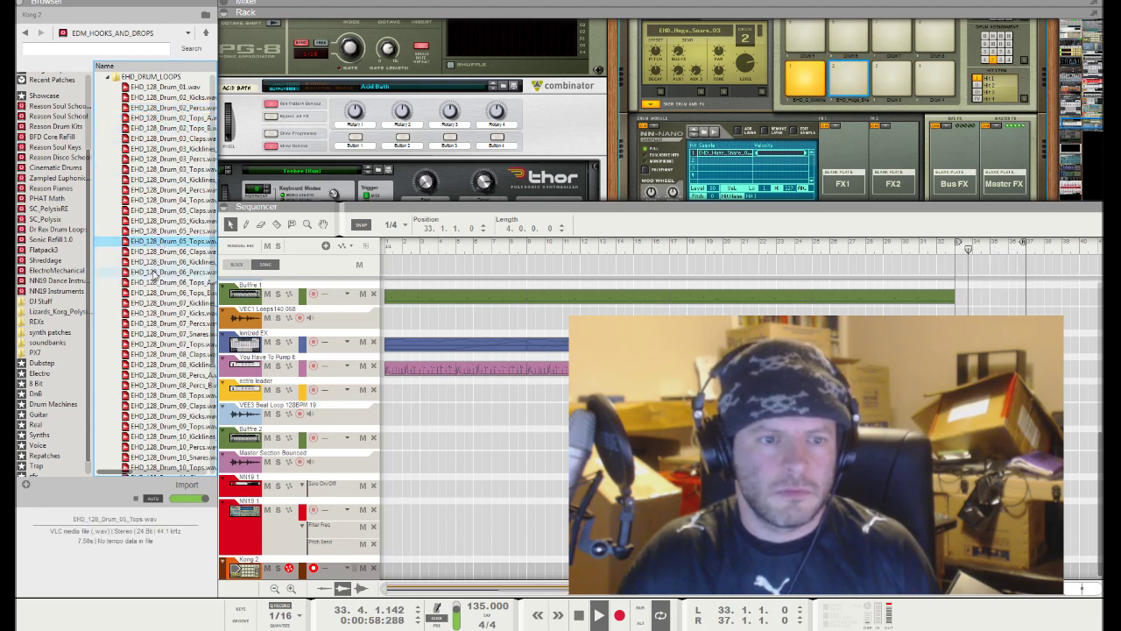
{"action": "left_click", "coordinate": [154, 302]}
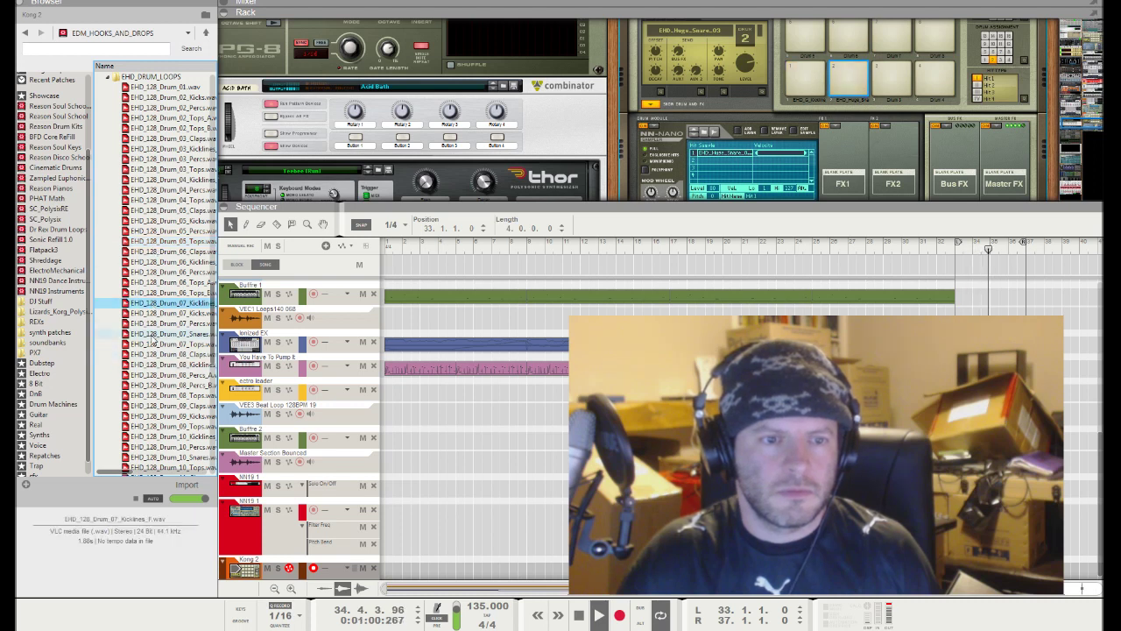
{"action": "left_click", "coordinate": [154, 333]}
{"action": "left_click", "coordinate": [158, 374]}
Step: Audition further drum loops, including EHD_128_Drum_10_Snares.wav, EHD_128_Drum_14_Kicks.wav, EHD_128_Drum_13_Tops.wav and EHD_128_Drum_16_Hats.wav
{"action": "scroll", "coordinate": [159, 378], "scroll_direction": "down", "scroll_amount": 3}
{"action": "left_click", "coordinate": [158, 365]}
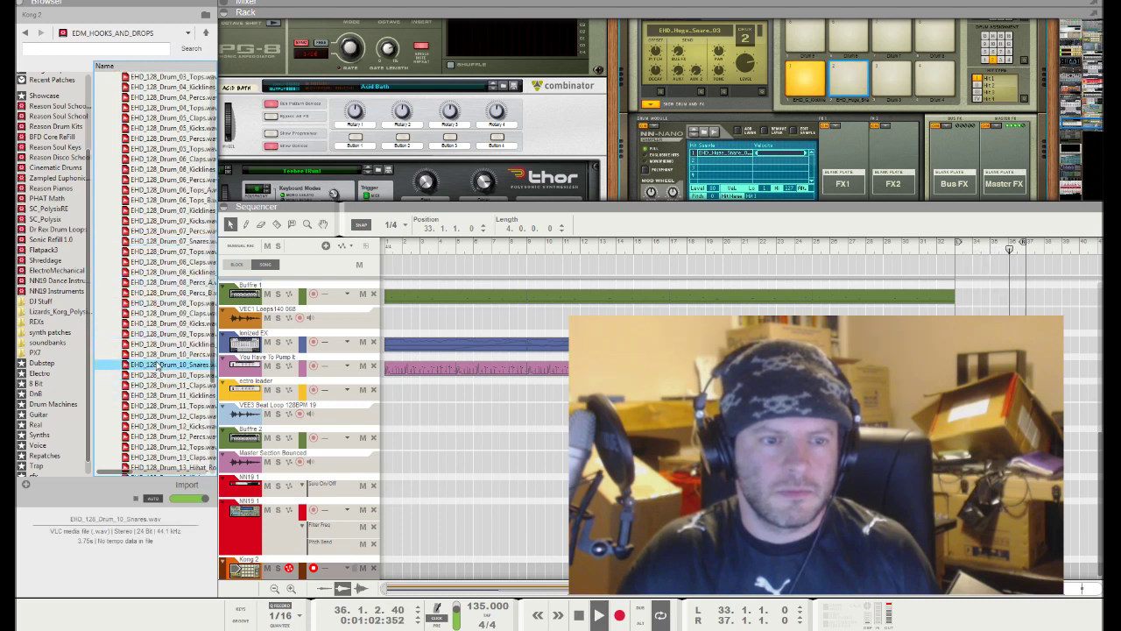
{"action": "left_click", "coordinate": [154, 406]}
{"action": "scroll", "coordinate": [154, 404], "scroll_direction": "down", "scroll_amount": 3}
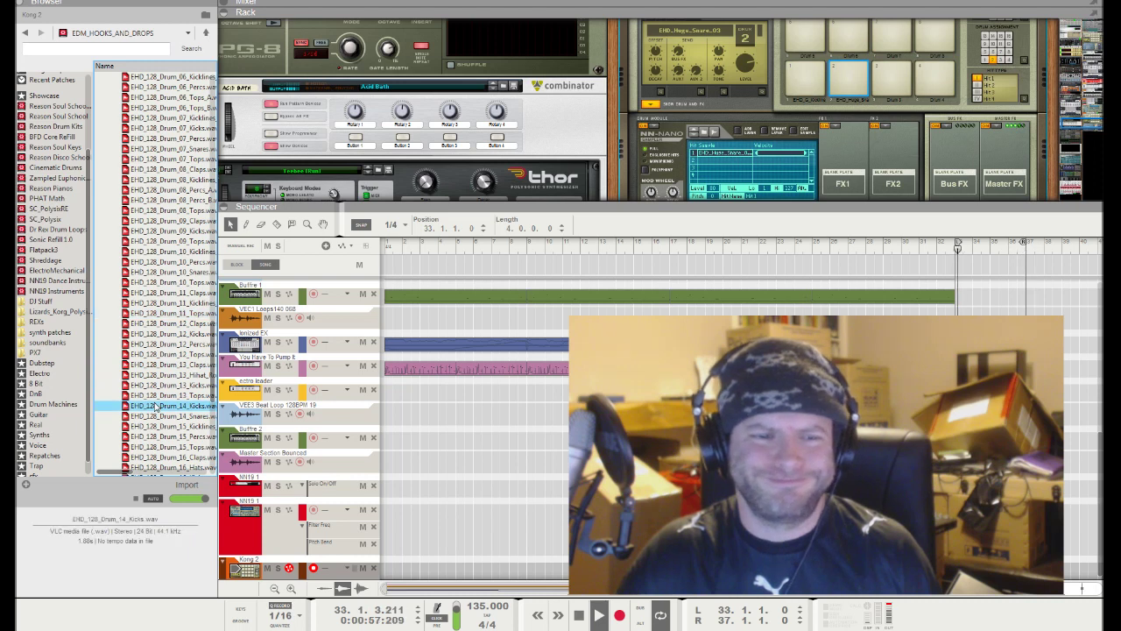
{"action": "left_click", "coordinate": [159, 395]}
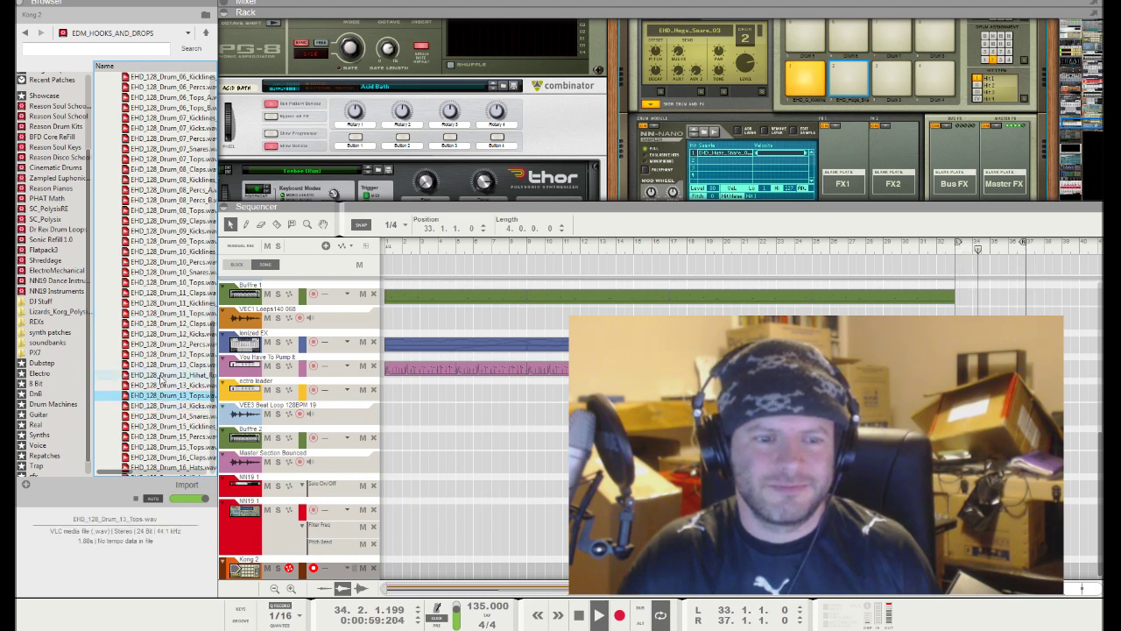
{"action": "left_click", "coordinate": [162, 468]}
{"action": "scroll", "coordinate": [174, 366], "scroll_direction": "down", "scroll_amount": 4}
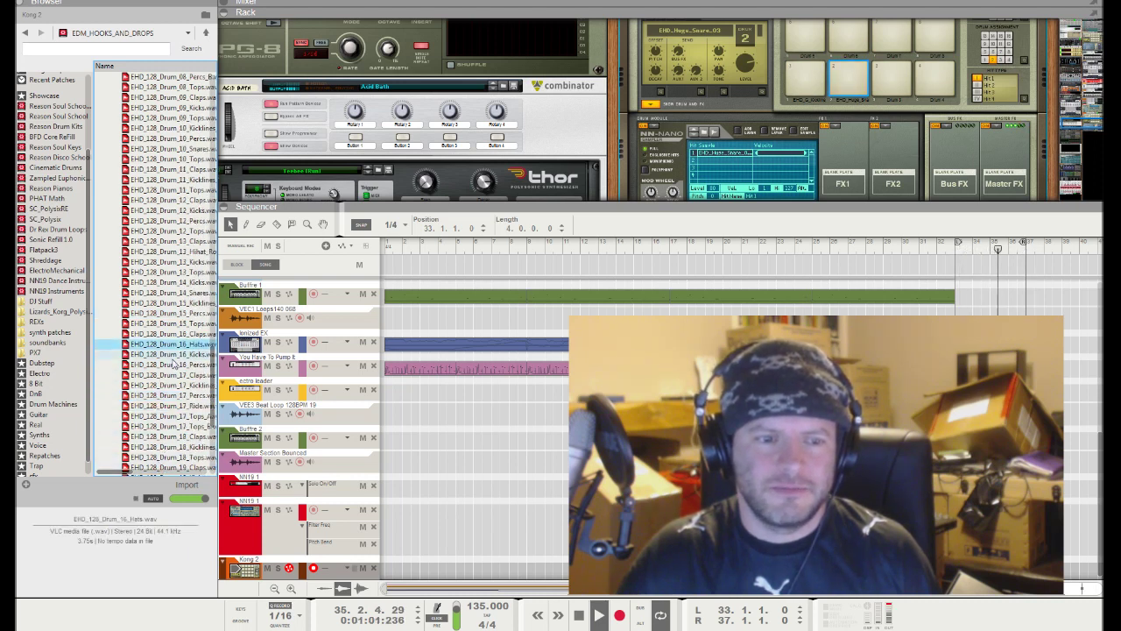
Step: Add the EHD_128_Drum_16_Hats.wav loop to the song on a new audio track, with a two-bar clip at 35.1.1
{"action": "left_click", "coordinate": [160, 347]}
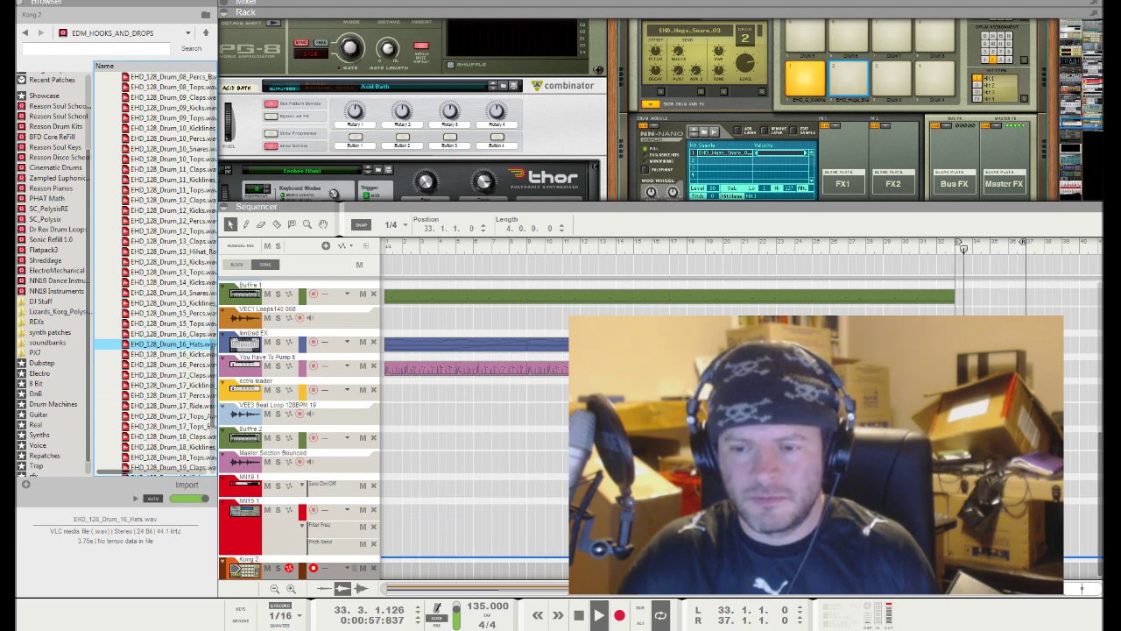
{"action": "double_click", "coordinate": [161, 343]}
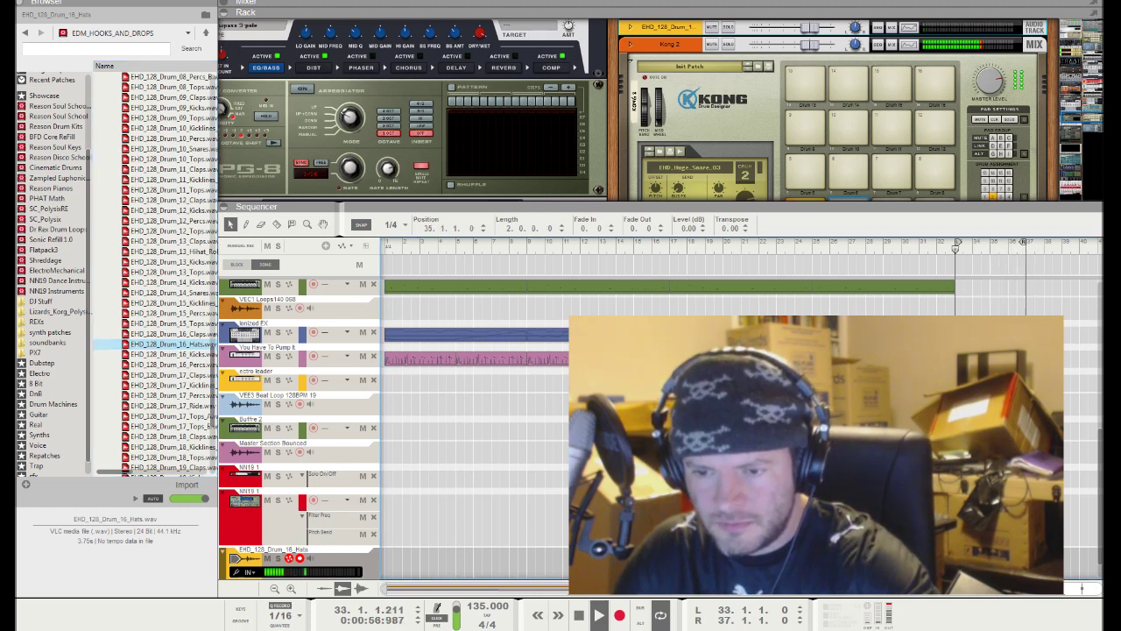
{"action": "scroll", "coordinate": [471, 397], "scroll_direction": "down", "scroll_amount": 1}
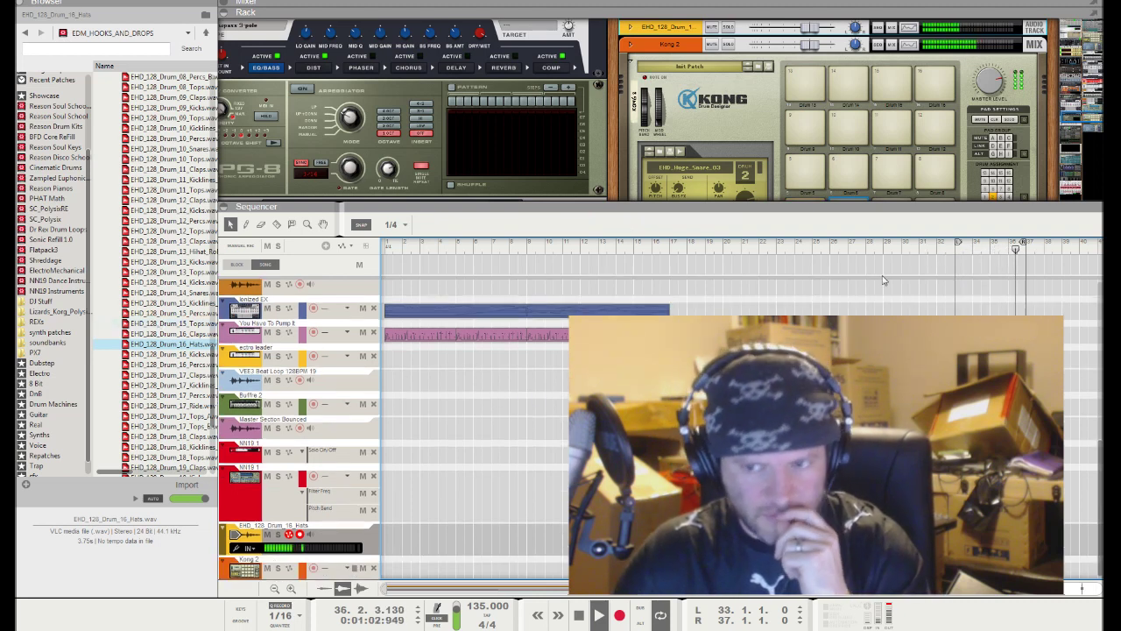
Step: Enable send 1 on the ectro leader mixer channel and stop playback
{"action": "left_click", "coordinate": [234, 359]}
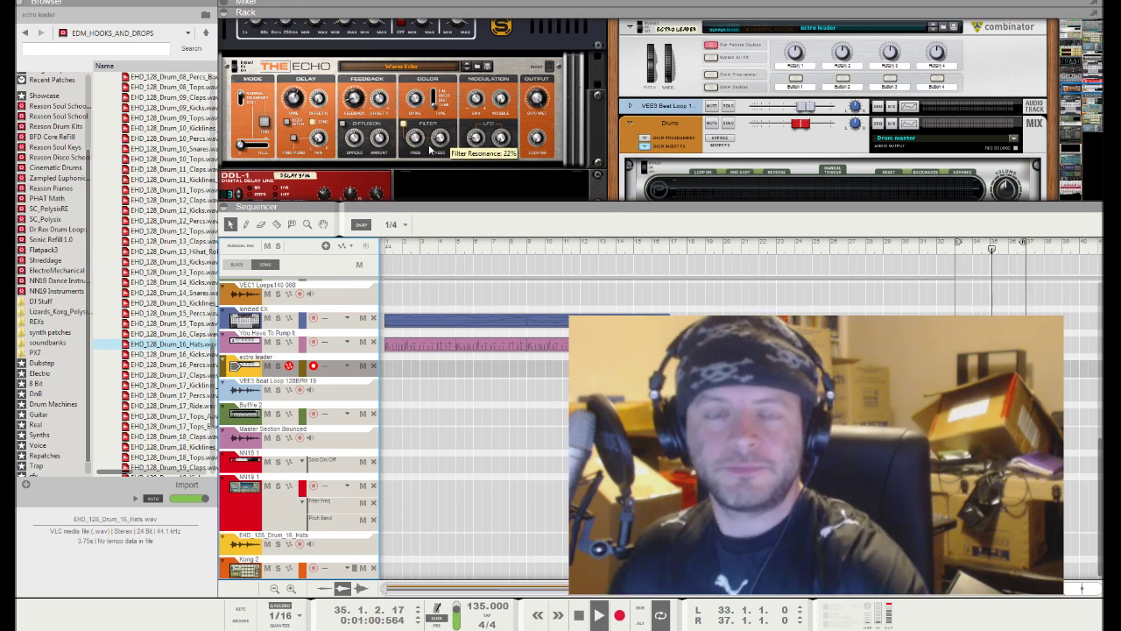
{"action": "key", "text": "F5"}
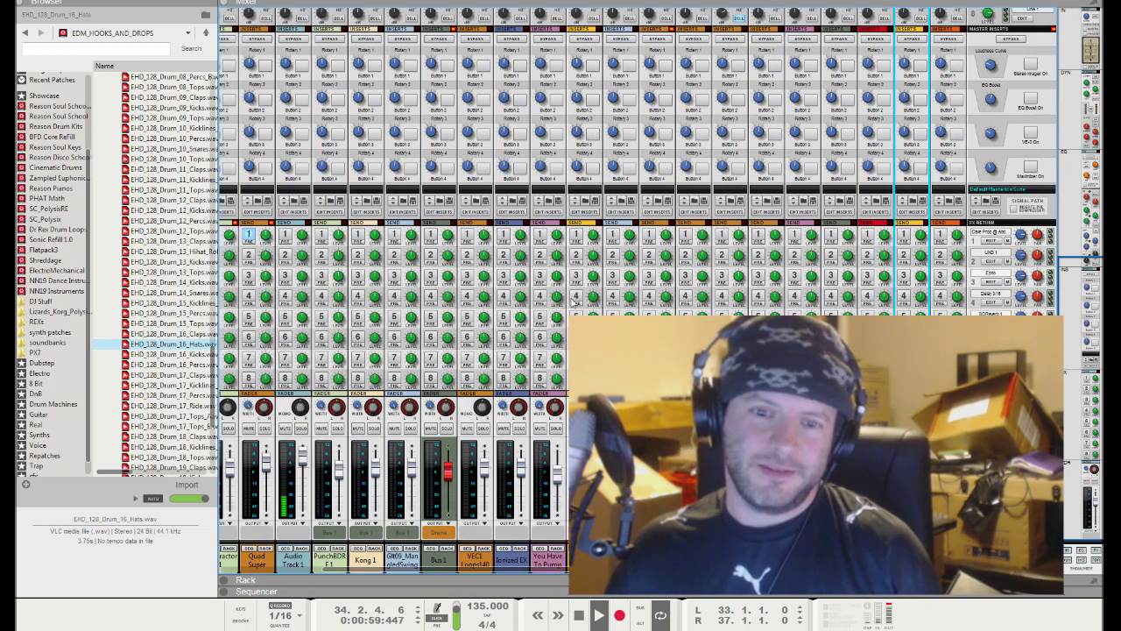
{"action": "left_click", "coordinate": [579, 239]}
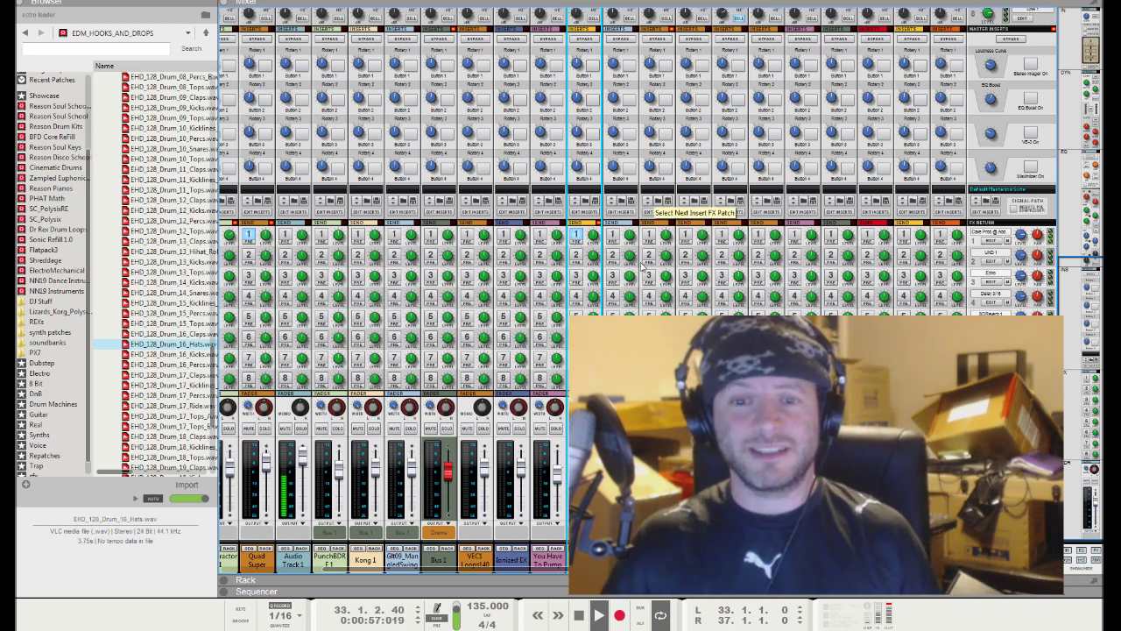
{"action": "left_click", "coordinate": [579, 616]}
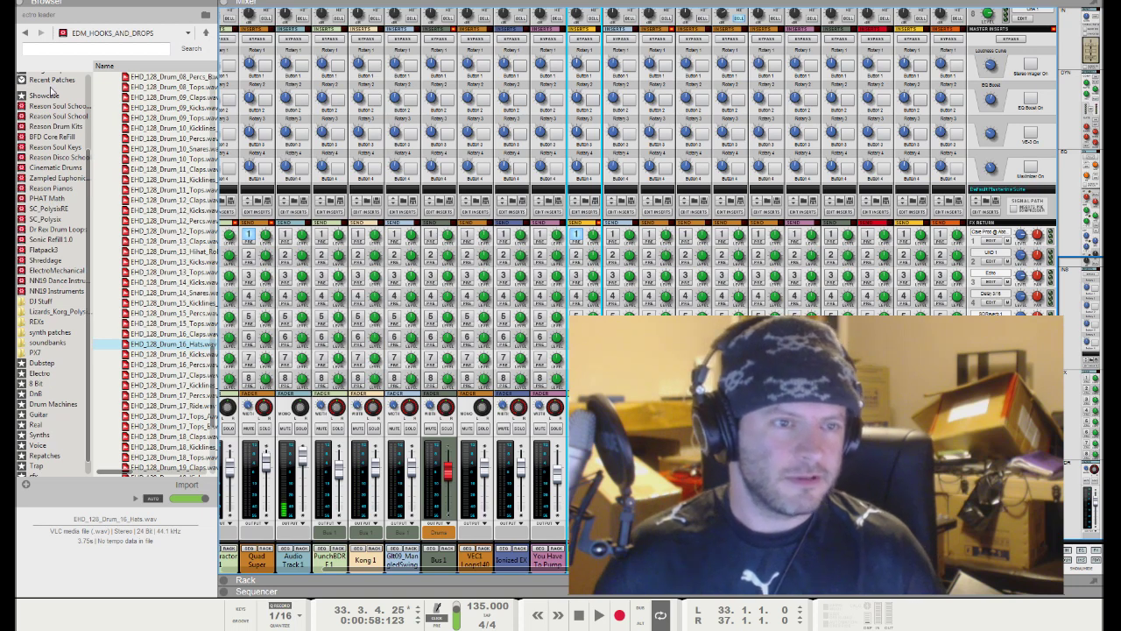
Step: Open the song blue.reason from the sure ones folder
{"action": "key", "text": "ctrl+o"}
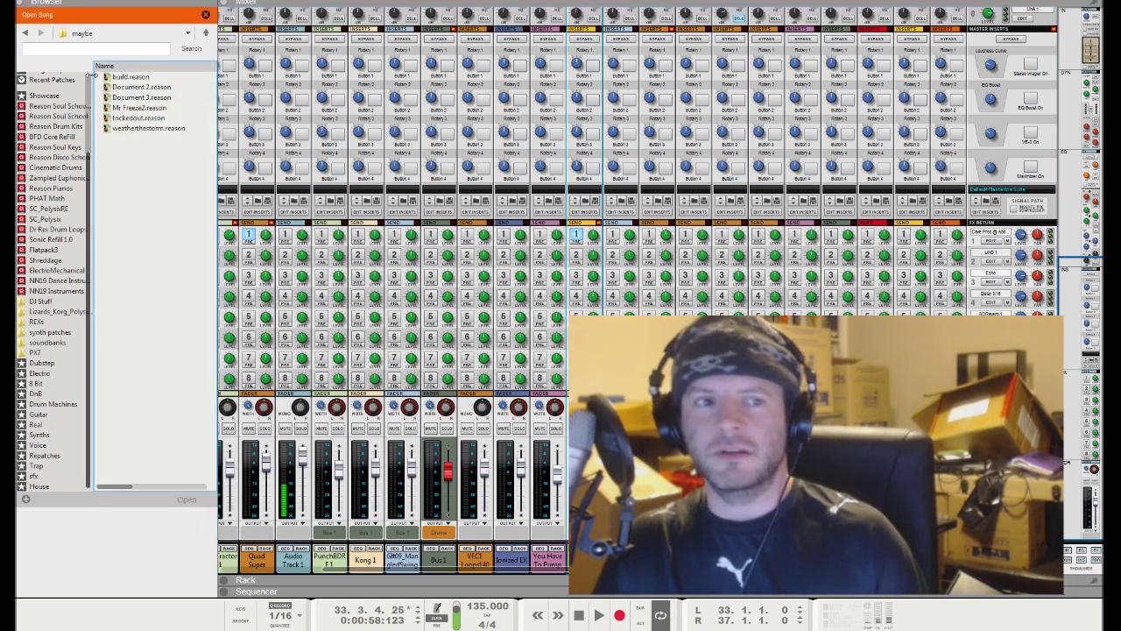
{"action": "left_click", "coordinate": [205, 35]}
{"action": "double_click", "coordinate": [135, 88]}
{"action": "left_click", "coordinate": [135, 88]}
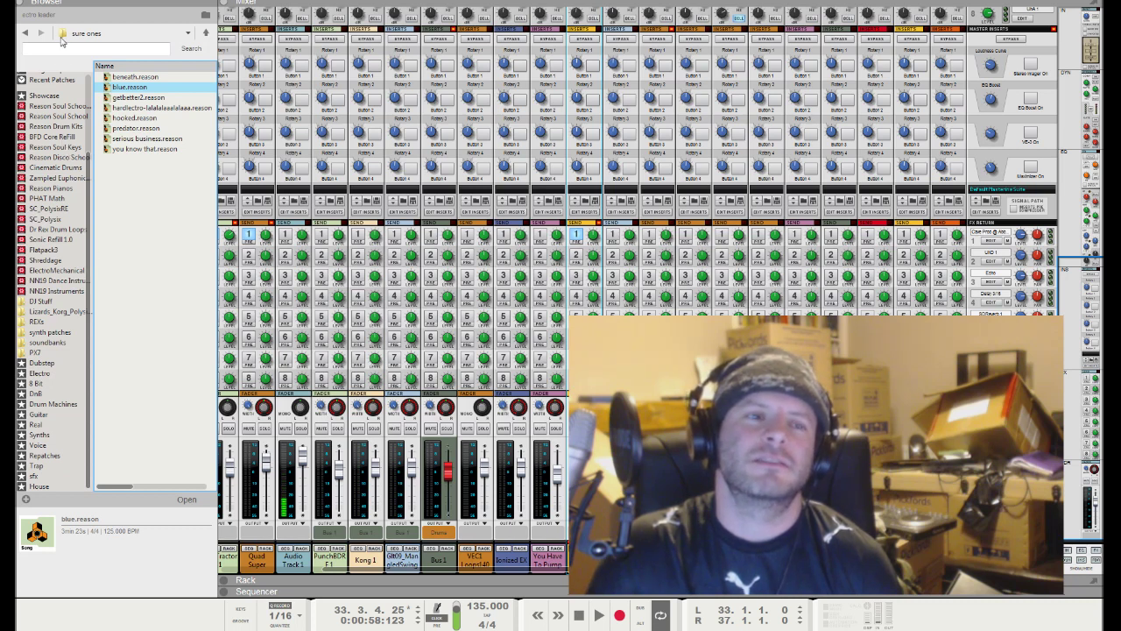
Step: Open beneath.reason and the hardlectro song from the sure ones folder
{"action": "key", "text": "ctrl+o"}
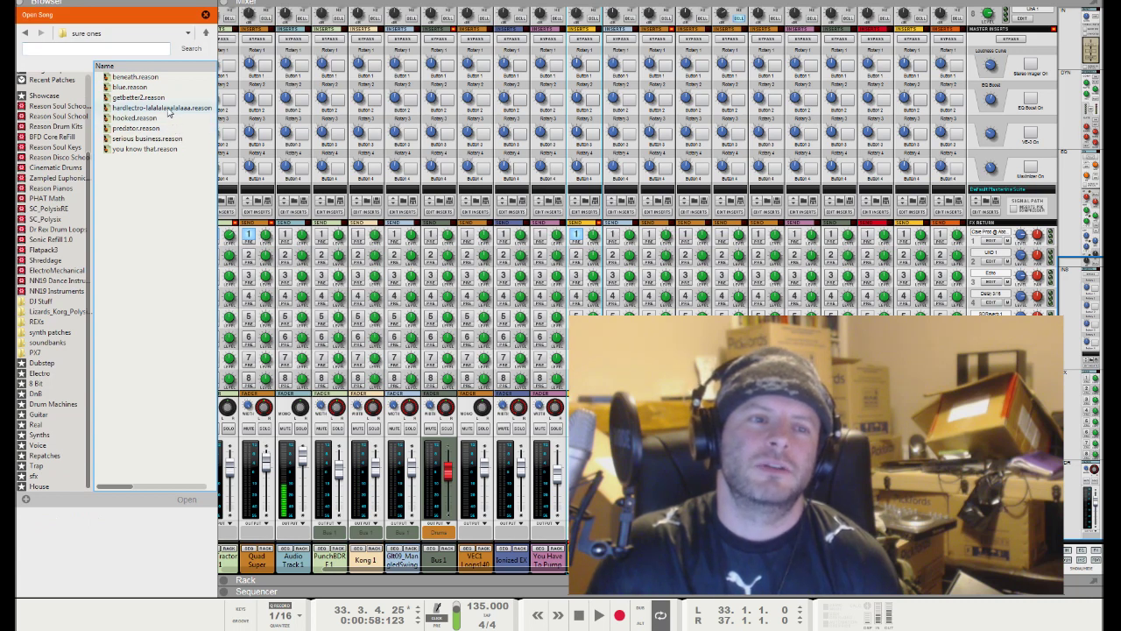
{"action": "left_click", "coordinate": [154, 78]}
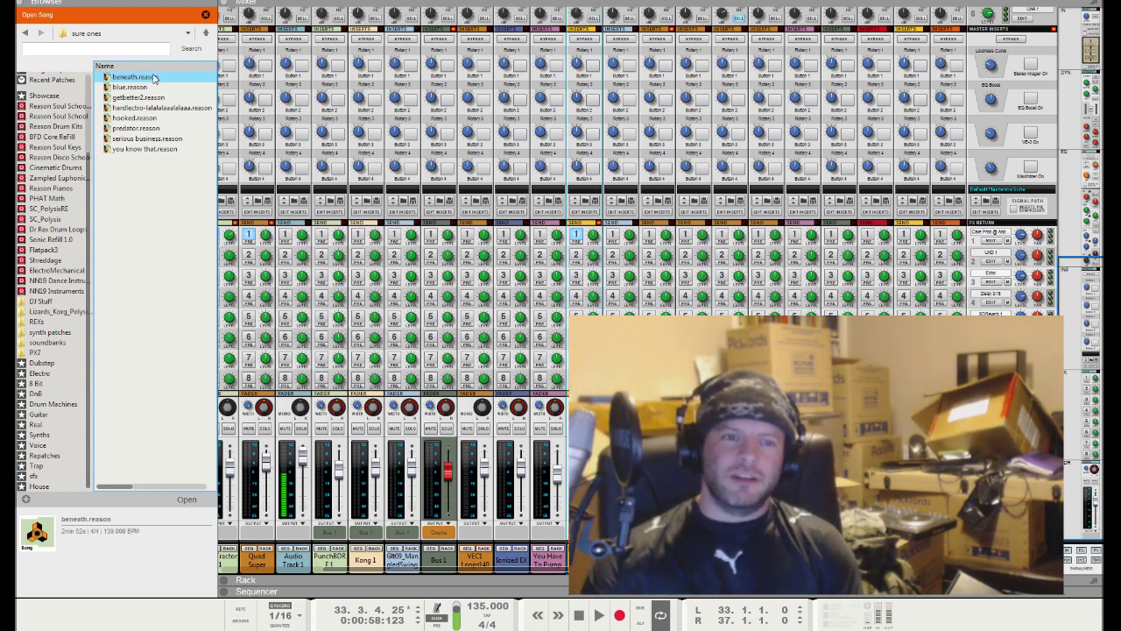
{"action": "double_click", "coordinate": [153, 78]}
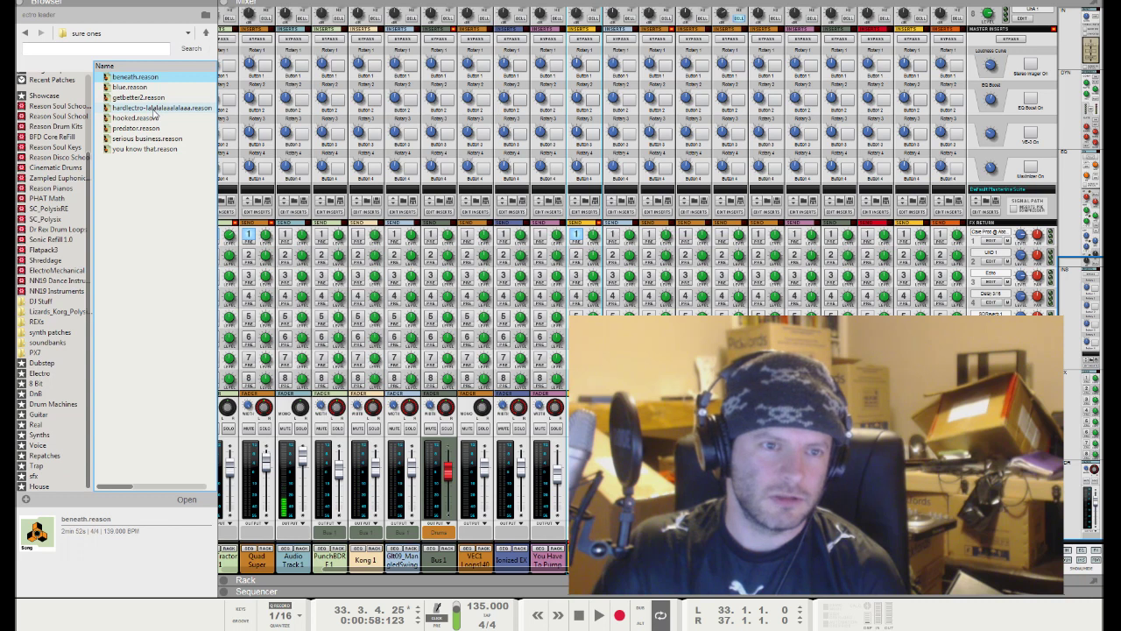
{"action": "left_click", "coordinate": [155, 109]}
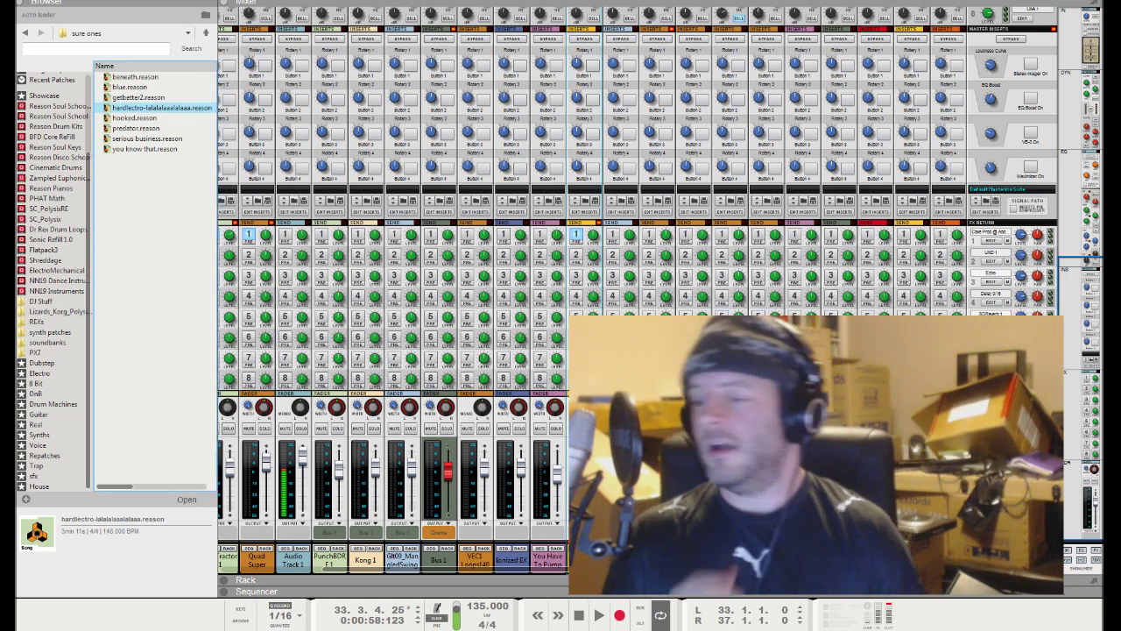
Step: Return the electro track to 1.1.1 and play its opening bars
{"action": "key", "text": "KP_0"}
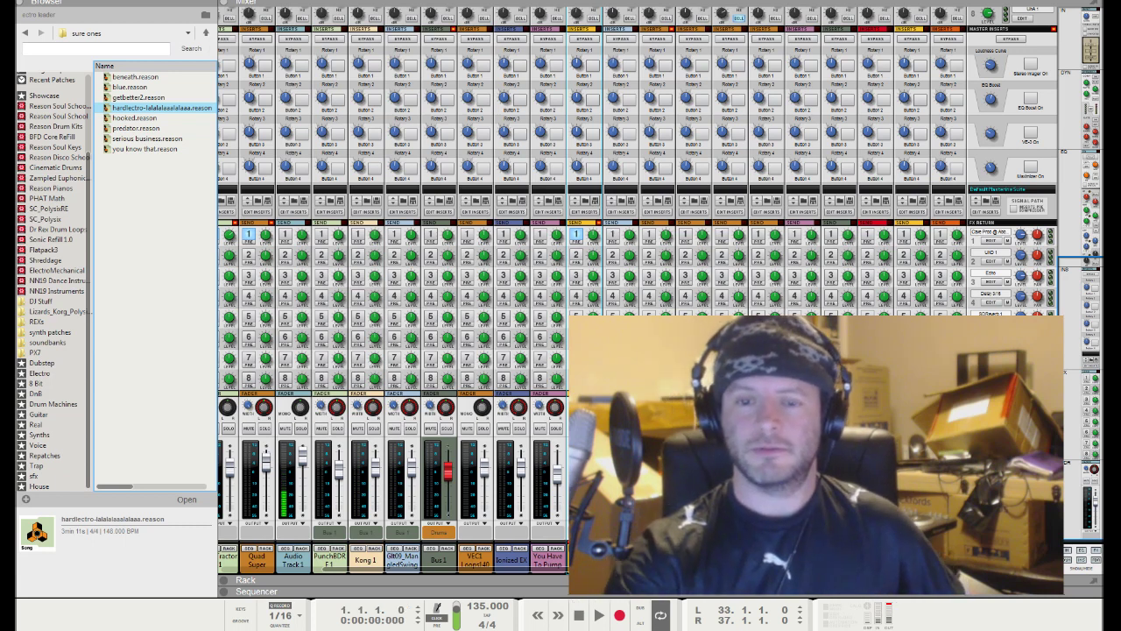
{"action": "key", "text": "space"}
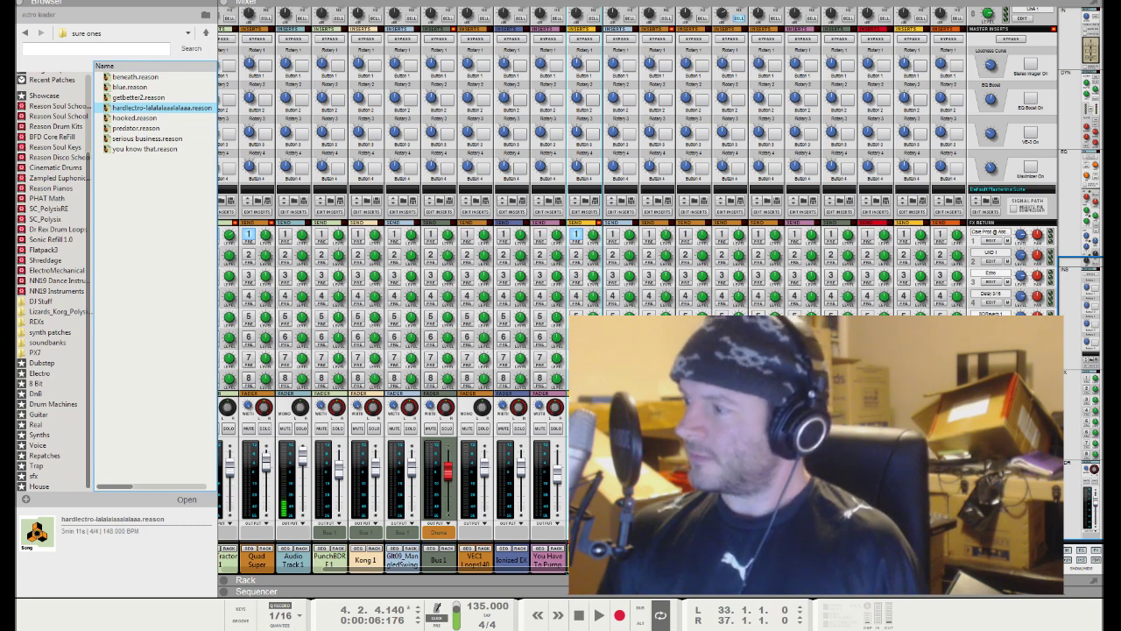
Step: Start opening another song and go up from the sure ones folder to the Work folder
{"action": "left_click", "coordinate": [53, 35]}
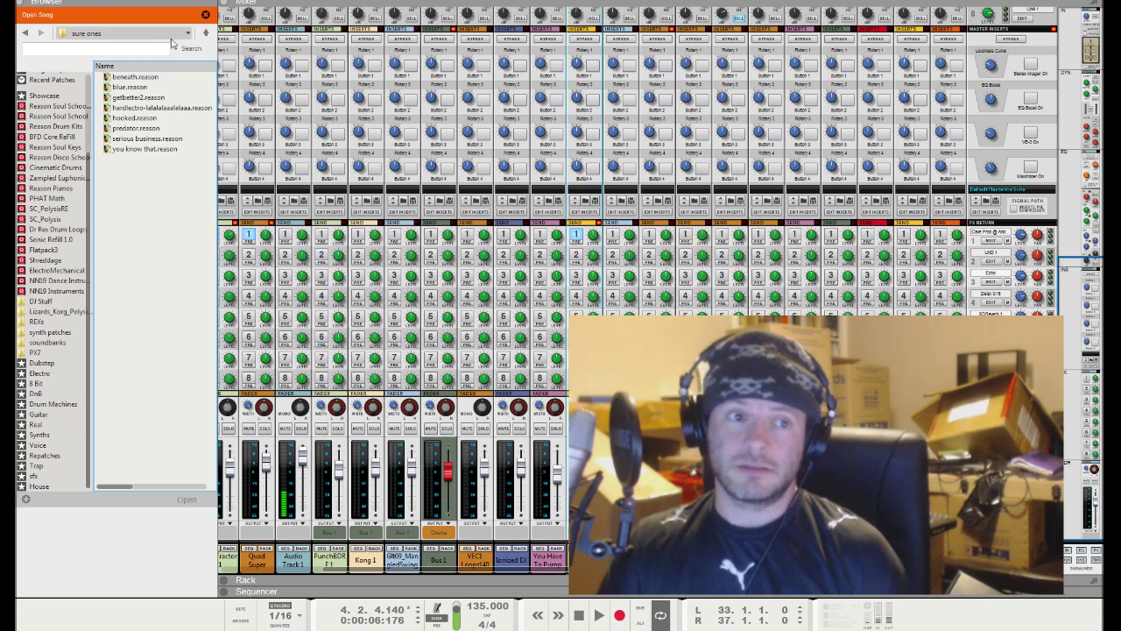
{"action": "left_click", "coordinate": [205, 34]}
{"action": "left_click", "coordinate": [204, 34]}
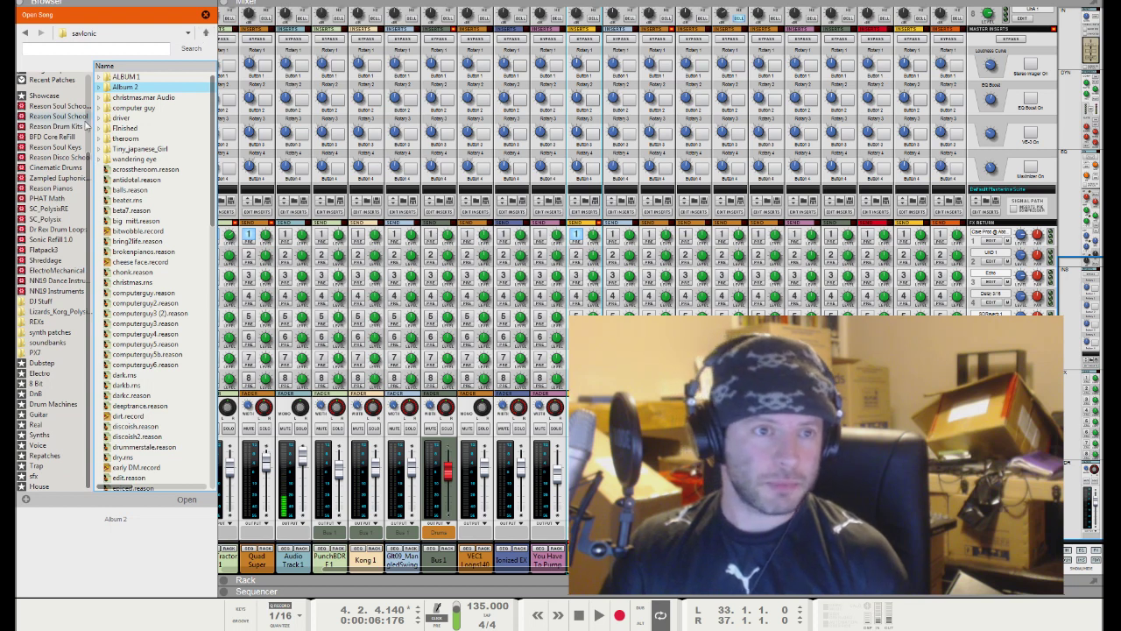
{"action": "left_click", "coordinate": [205, 33]}
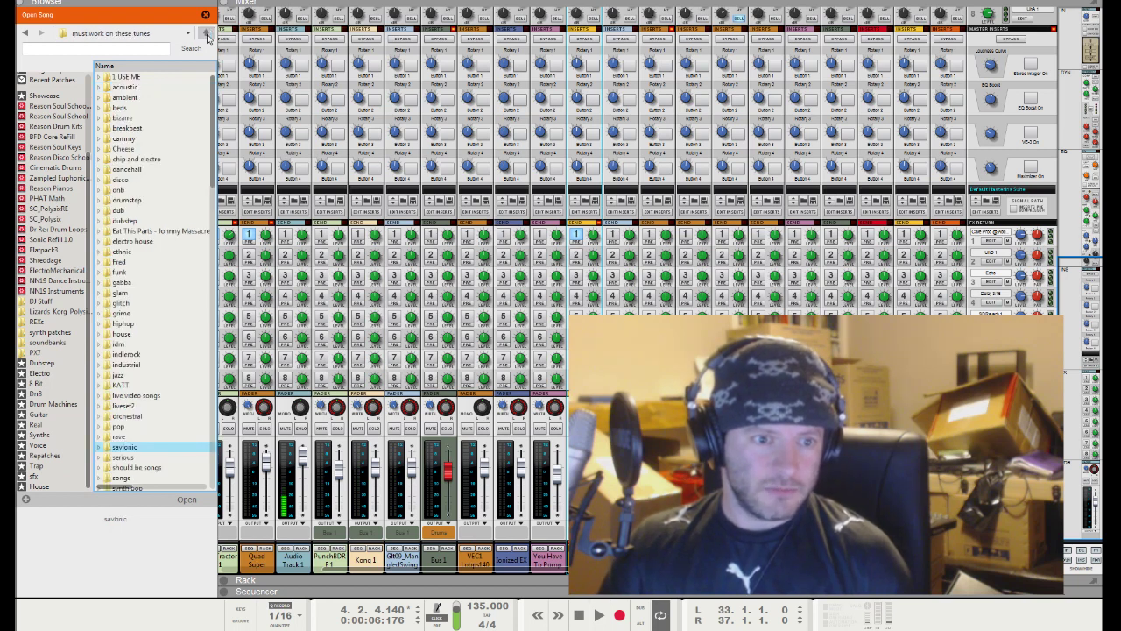
{"action": "left_click", "coordinate": [205, 33]}
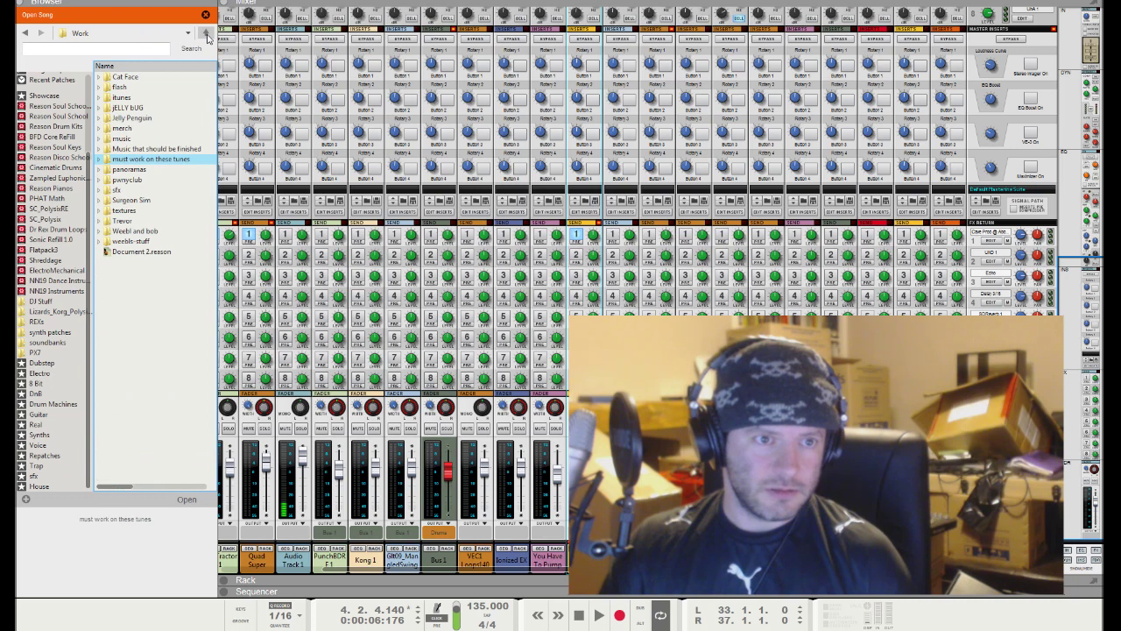
Step: Open the flash folder inside Work and look through its list of subfolders
{"action": "left_click", "coordinate": [123, 88]}
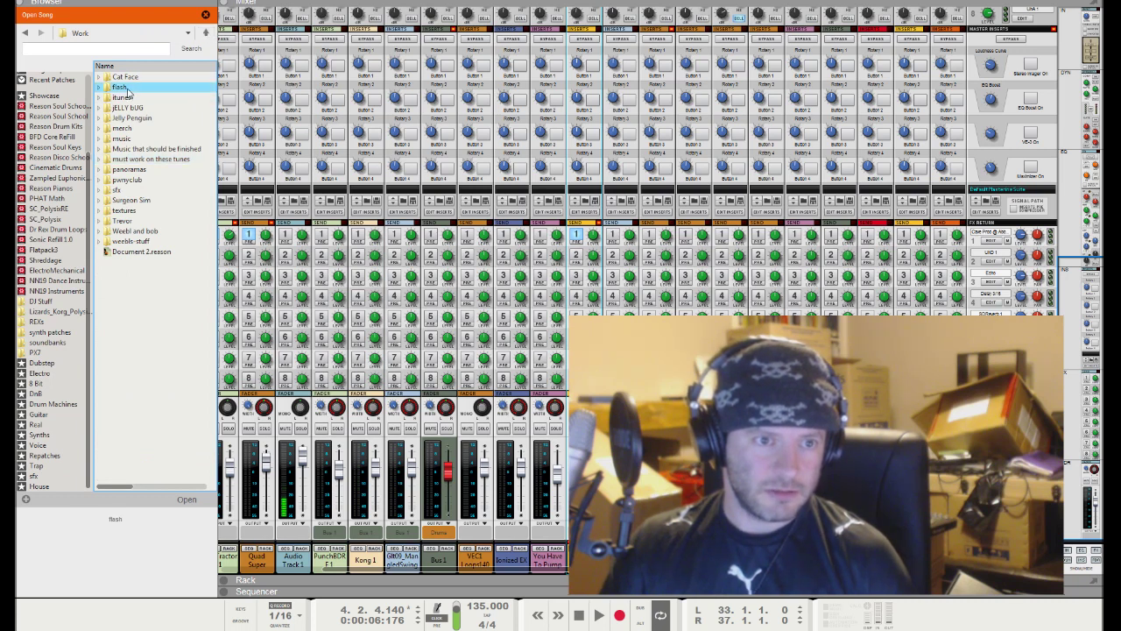
{"action": "double_click", "coordinate": [122, 87]}
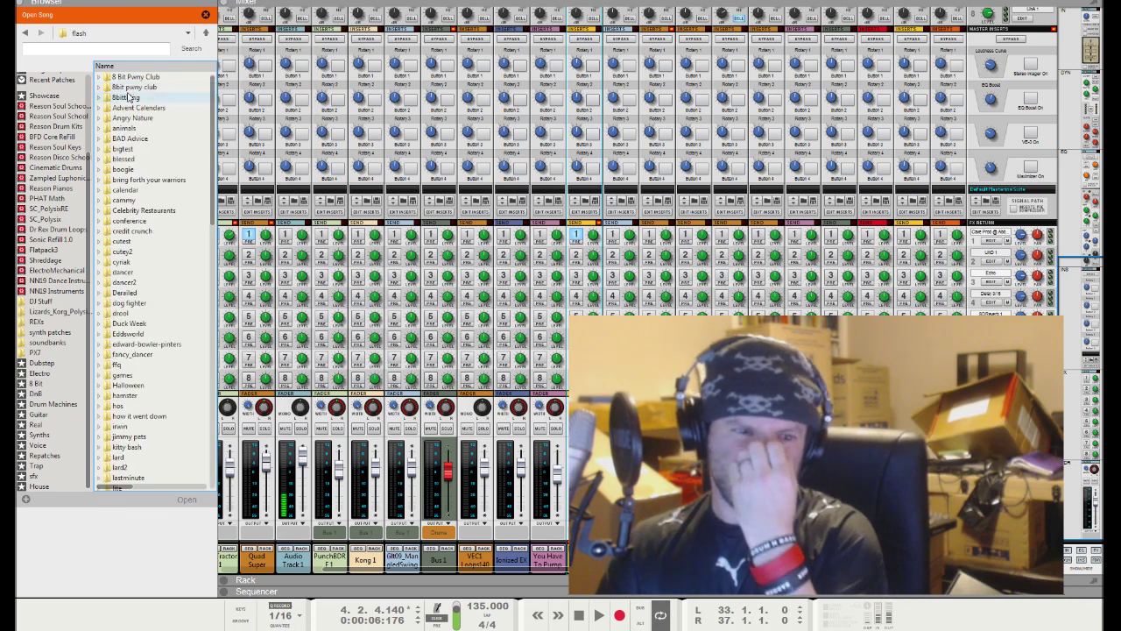
{"action": "scroll", "coordinate": [191, 263], "scroll_direction": "down", "scroll_amount": 8}
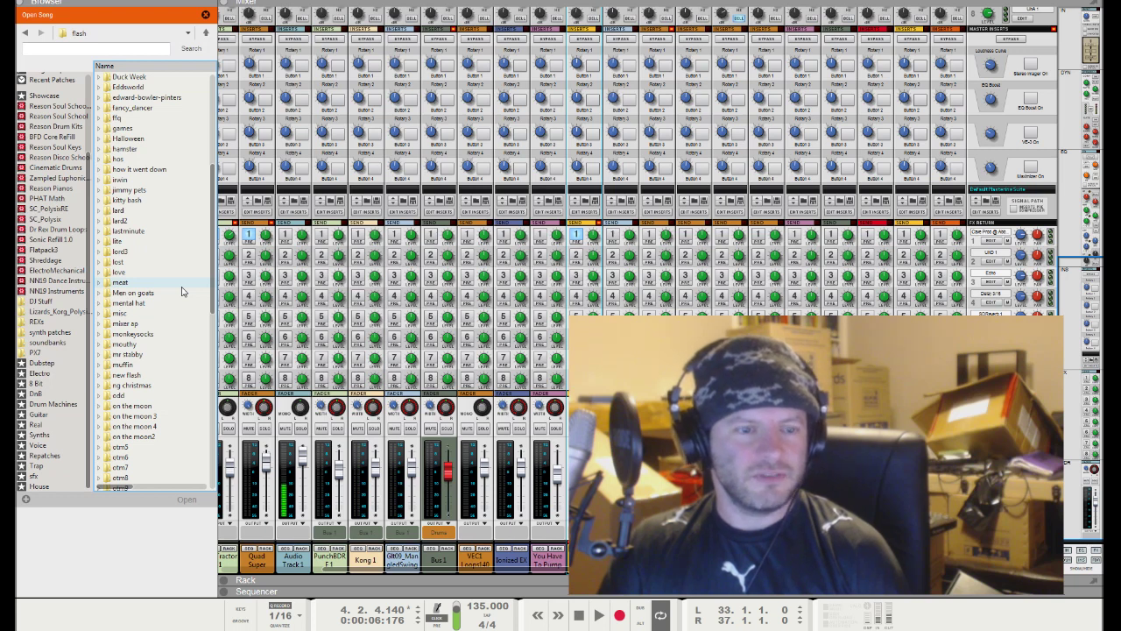
{"action": "scroll", "coordinate": [184, 294], "scroll_direction": "down", "scroll_amount": 10}
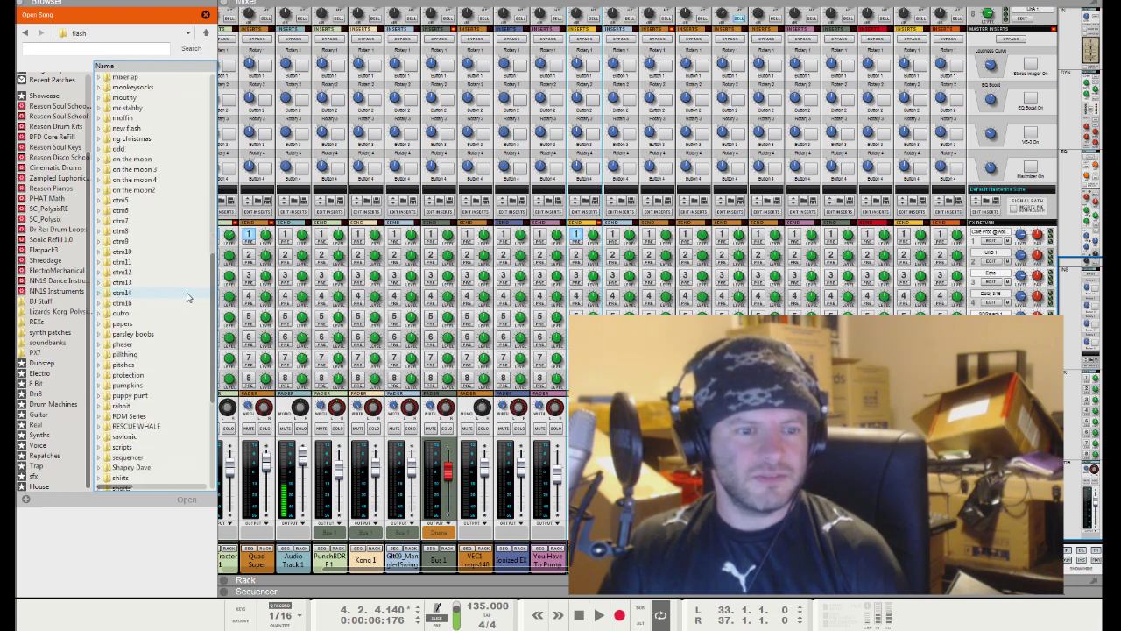
{"action": "scroll", "coordinate": [186, 297], "scroll_direction": "down", "scroll_amount": 2}
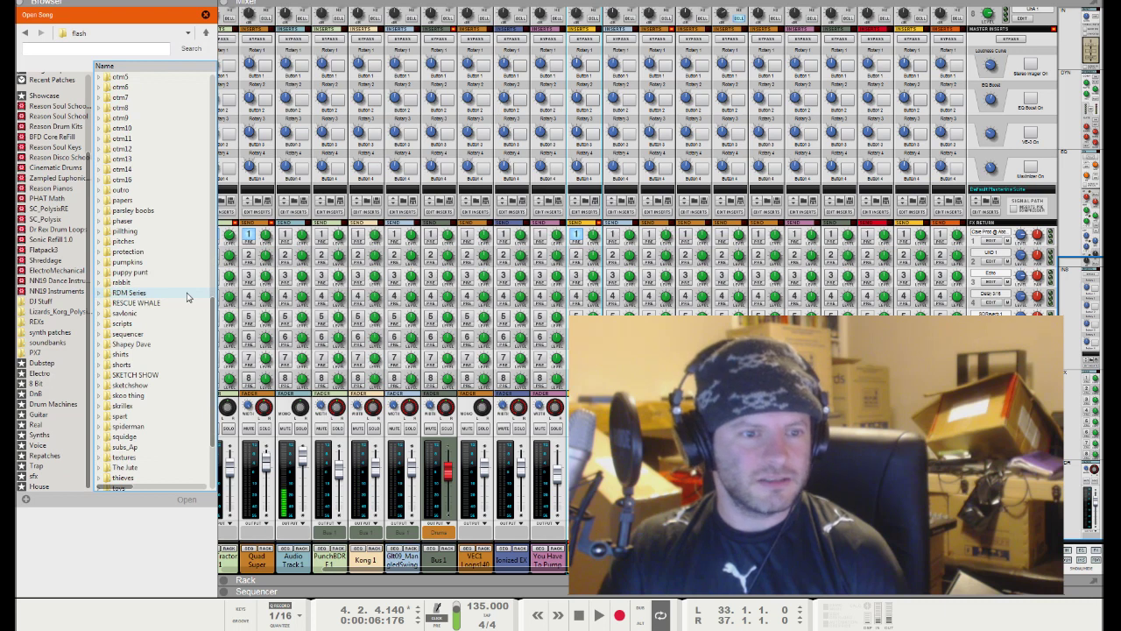
{"action": "scroll", "coordinate": [187, 297], "scroll_direction": "down", "scroll_amount": 2}
{"action": "scroll", "coordinate": [186, 296], "scroll_direction": "down", "scroll_amount": 2}
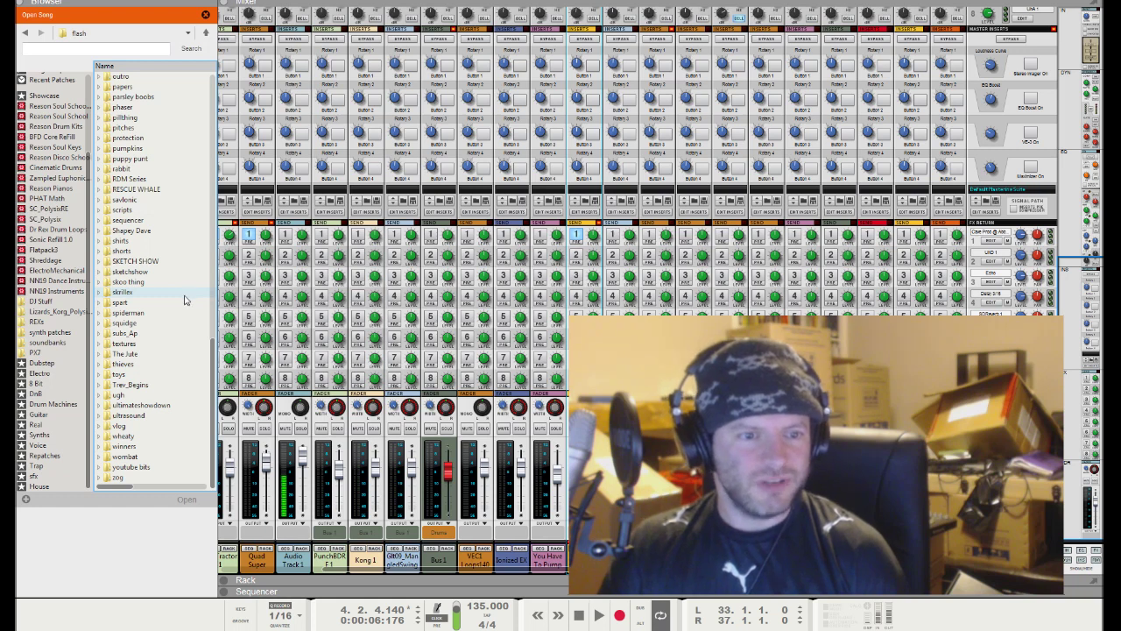
{"action": "scroll", "coordinate": [185, 301], "scroll_direction": "up", "scroll_amount": 2}
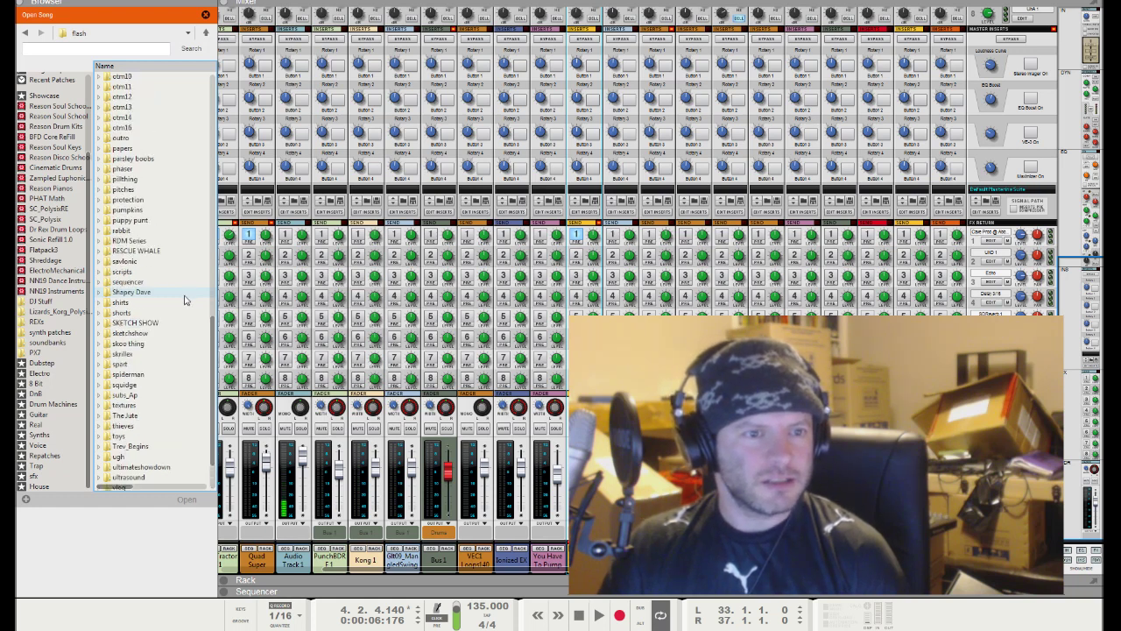
{"action": "scroll", "coordinate": [184, 297], "scroll_direction": "up", "scroll_amount": 3}
{"action": "scroll", "coordinate": [182, 294], "scroll_direction": "up", "scroll_amount": 11}
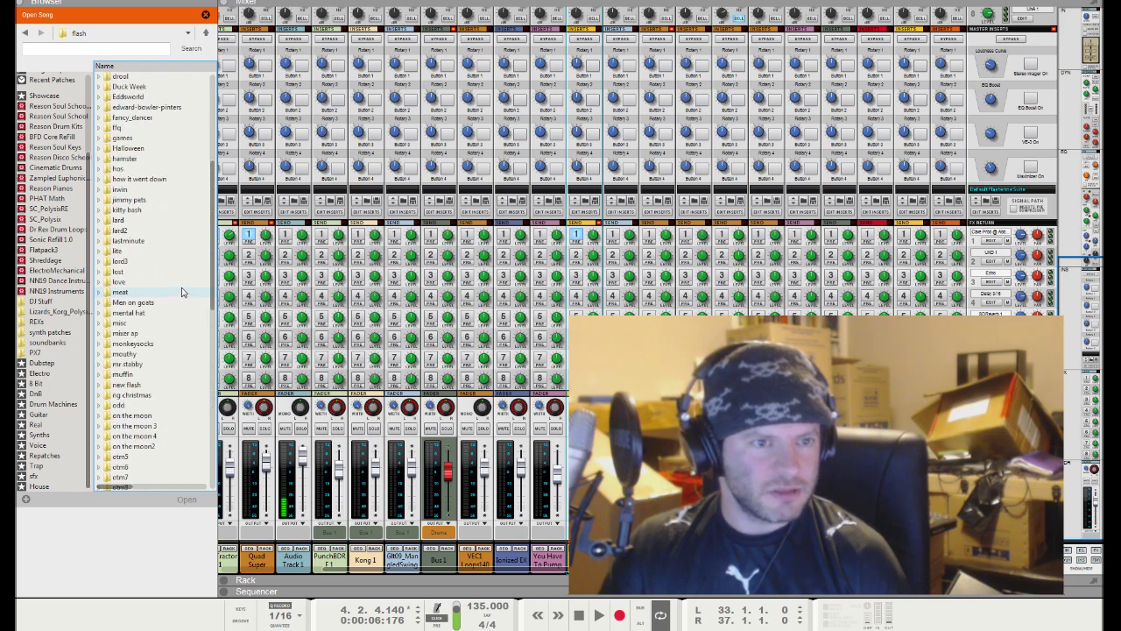
{"action": "scroll", "coordinate": [182, 291], "scroll_direction": "up", "scroll_amount": 1}
{"action": "scroll", "coordinate": [183, 292], "scroll_direction": "up", "scroll_amount": 2}
{"action": "scroll", "coordinate": [182, 291], "scroll_direction": "up", "scroll_amount": 4}
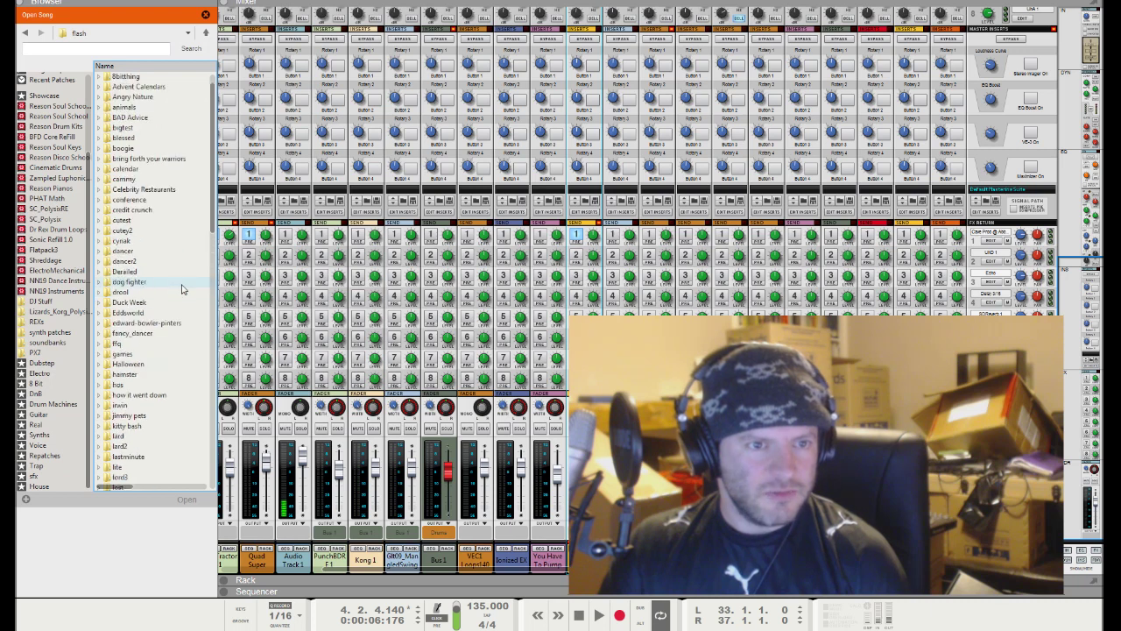
{"action": "scroll", "coordinate": [182, 287], "scroll_direction": "up", "scroll_amount": 1}
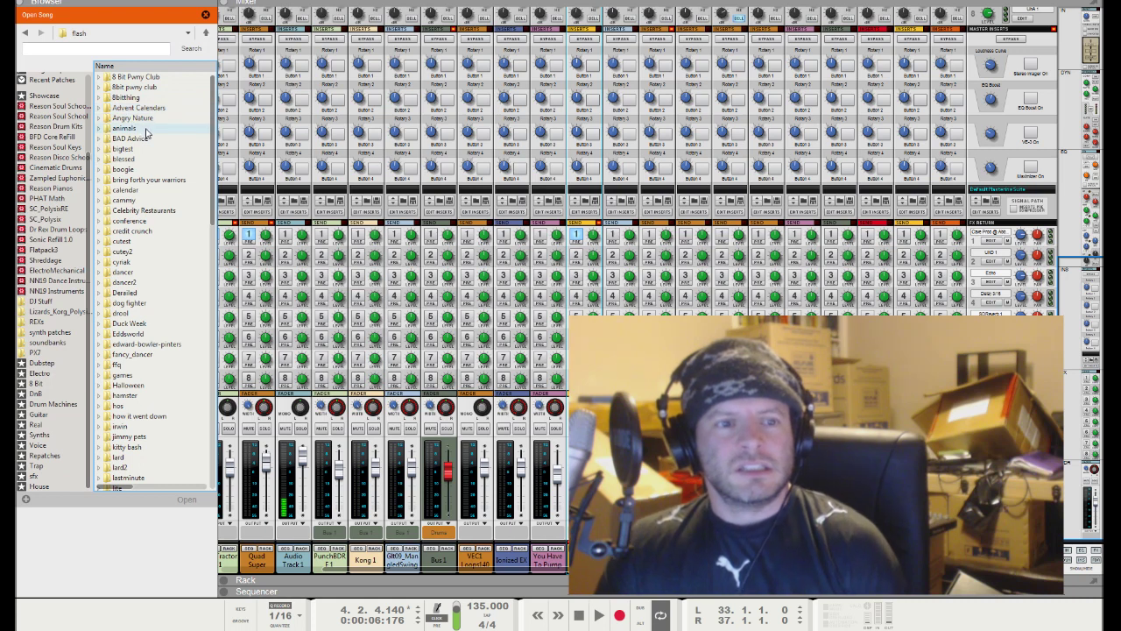
Step: Find argos.reason under Video and livestuff on the Data 2 (F:) drive and leave the song browser without loading it
{"action": "left_click", "coordinate": [206, 32]}
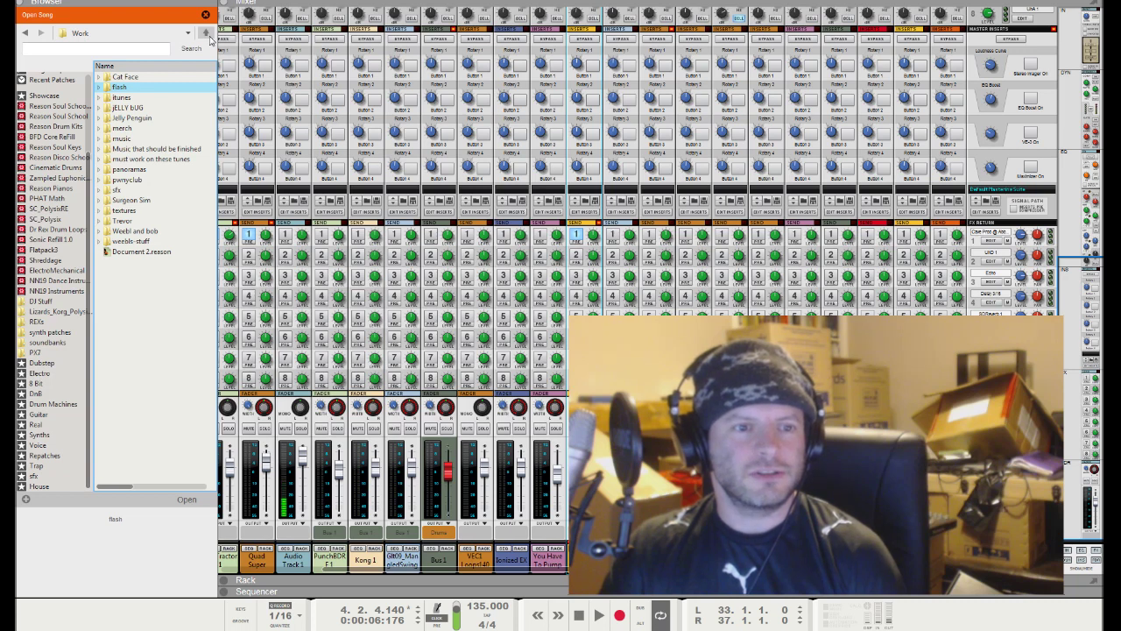
{"action": "left_click", "coordinate": [208, 35]}
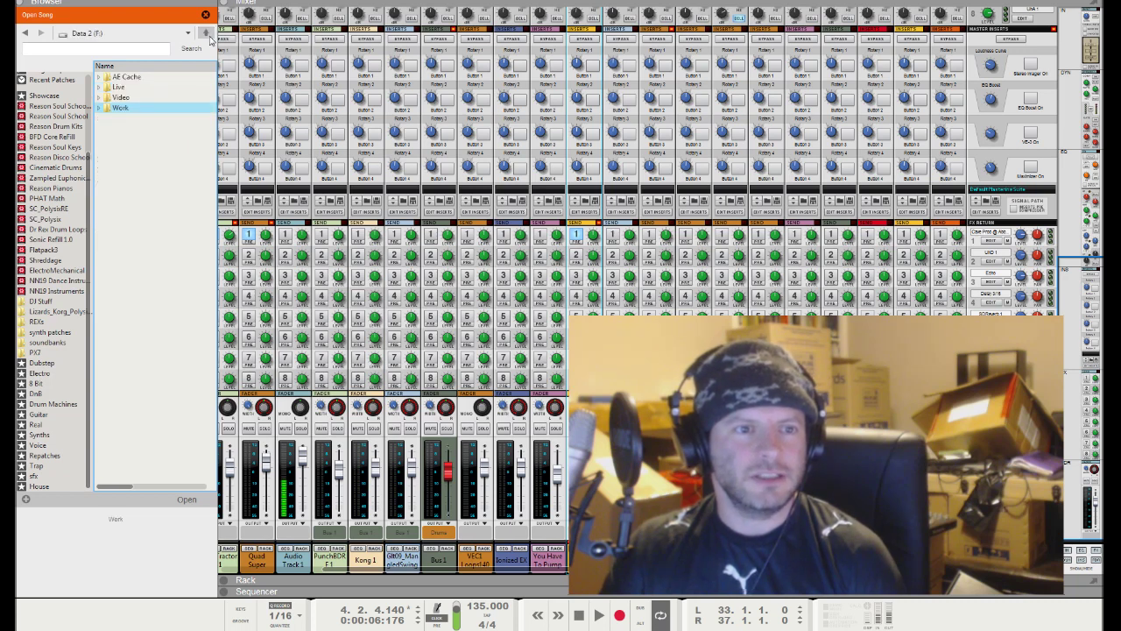
{"action": "left_click", "coordinate": [120, 97]}
{"action": "double_click", "coordinate": [120, 97]}
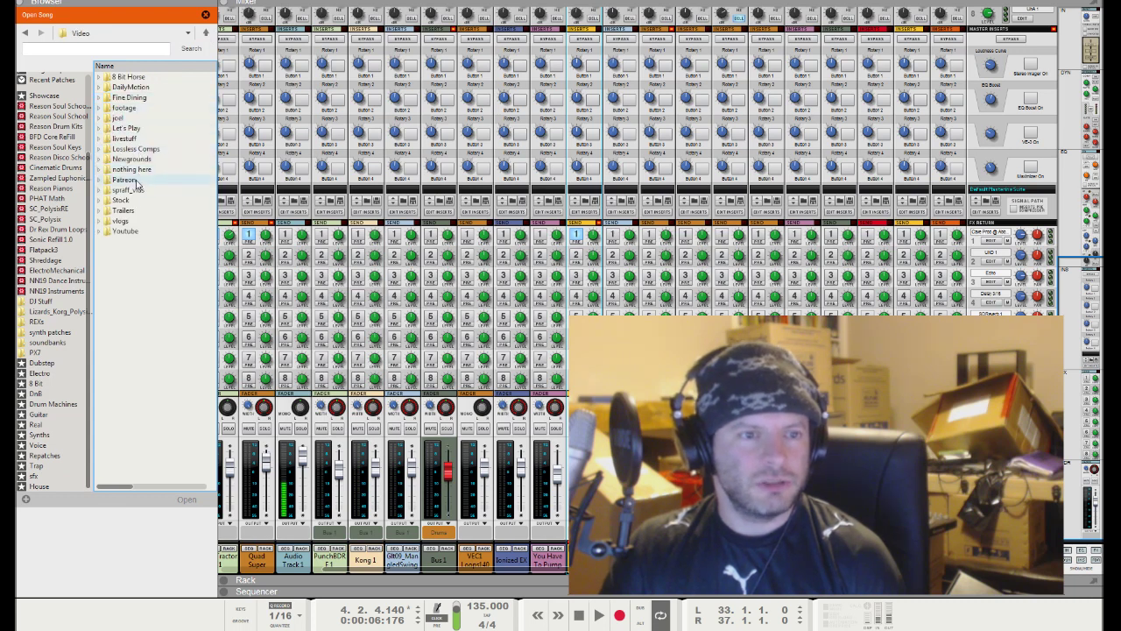
{"action": "left_click", "coordinate": [125, 142]}
{"action": "double_click", "coordinate": [125, 142]}
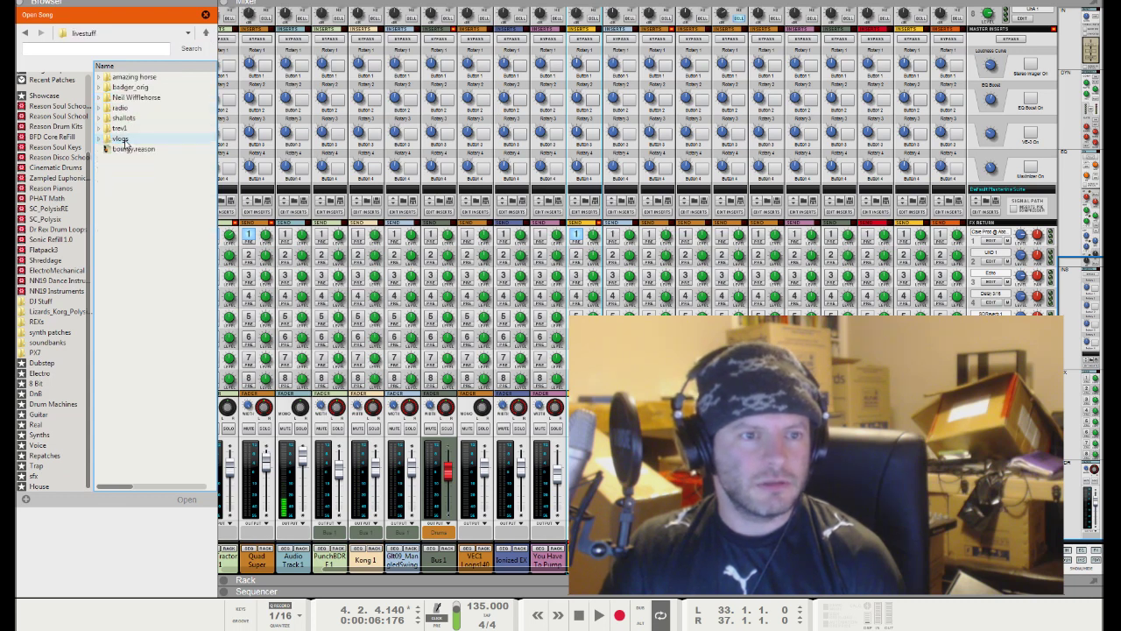
{"action": "left_click", "coordinate": [132, 97]}
{"action": "double_click", "coordinate": [131, 97]}
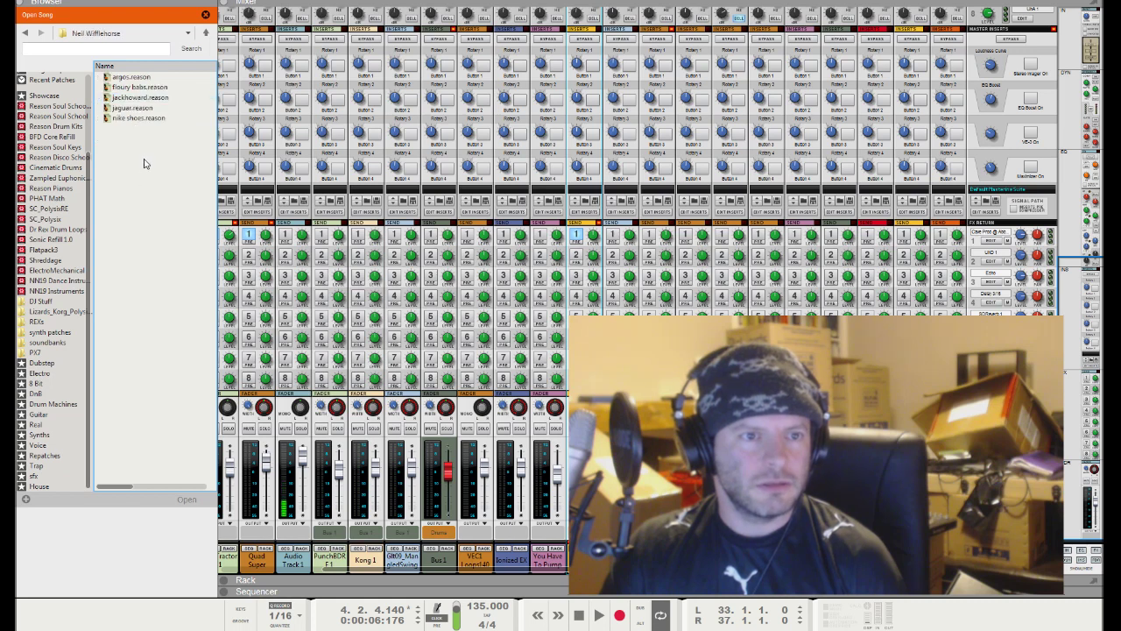
{"action": "left_click", "coordinate": [118, 80]}
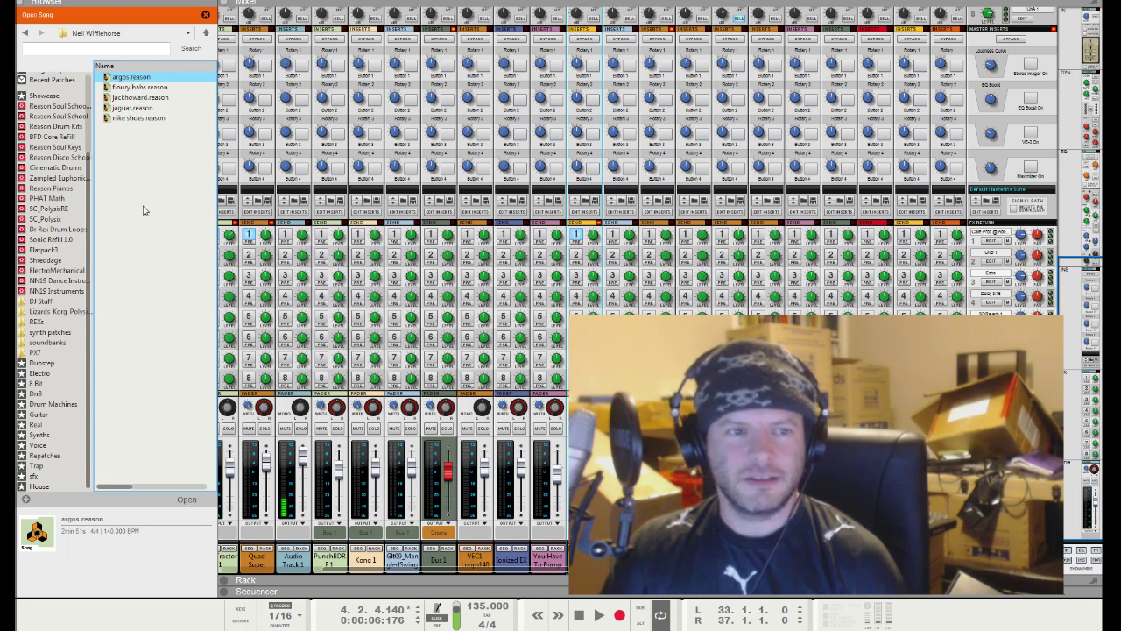
{"action": "key", "text": "Escape"}
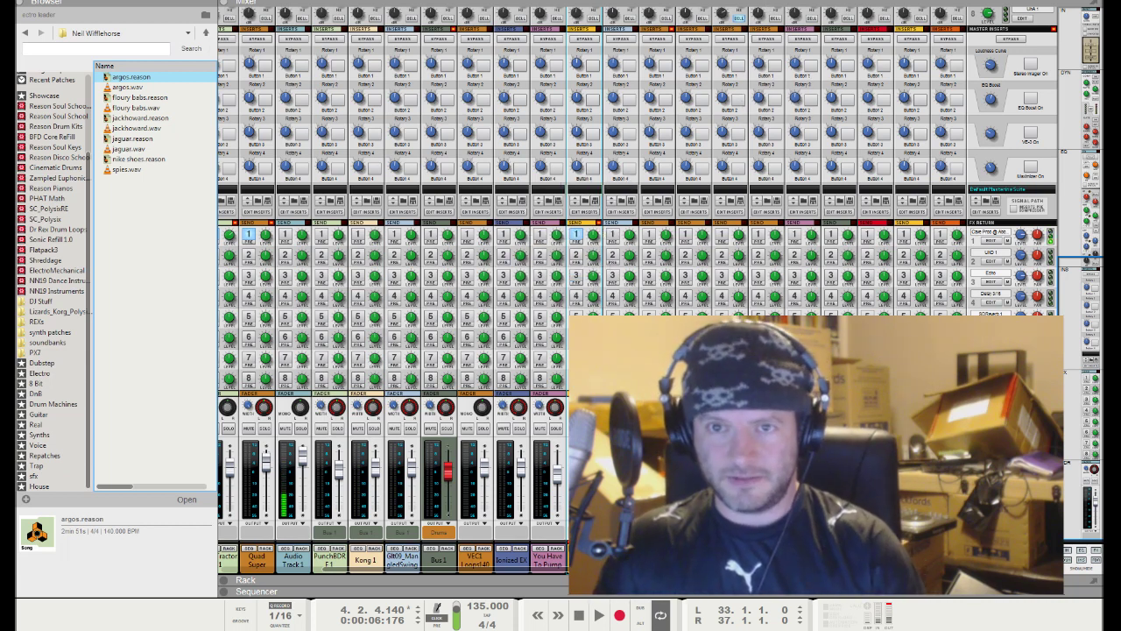
Step: Bring up the rack and show the devices inside the ectro leader Combinator
{"action": "key", "text": "F7"}
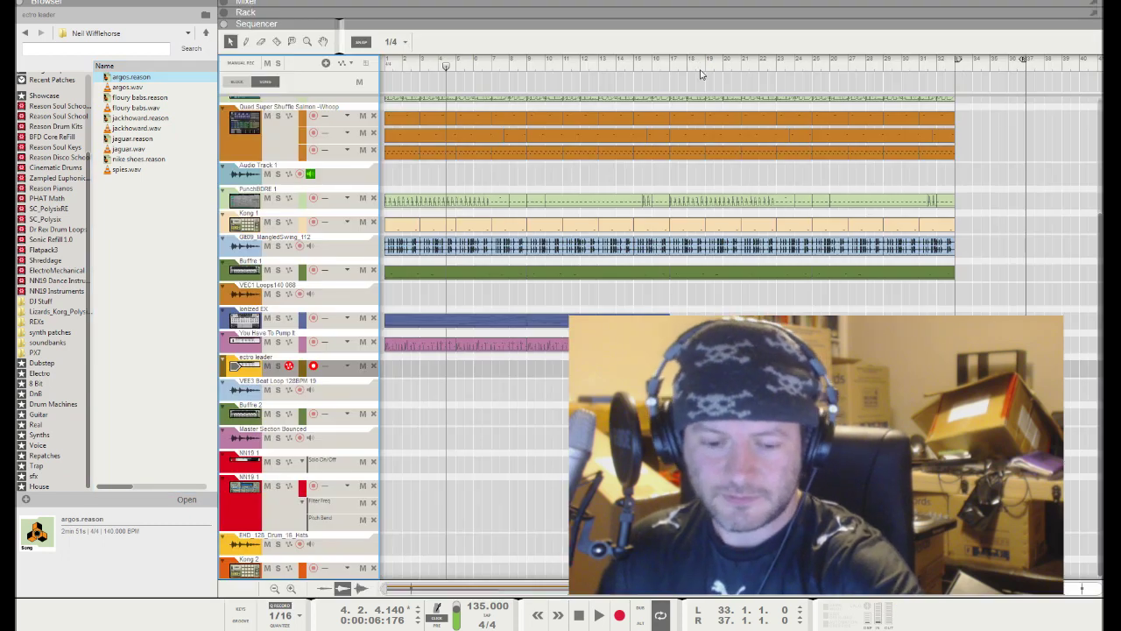
{"action": "key", "text": "F6"}
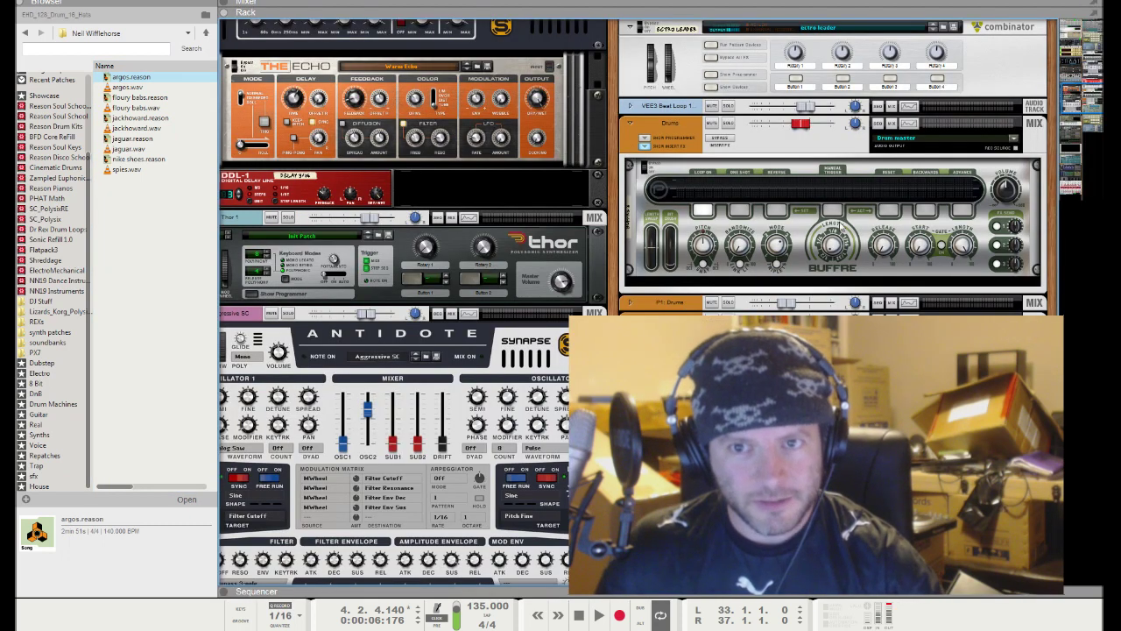
{"action": "left_click", "coordinate": [713, 88]}
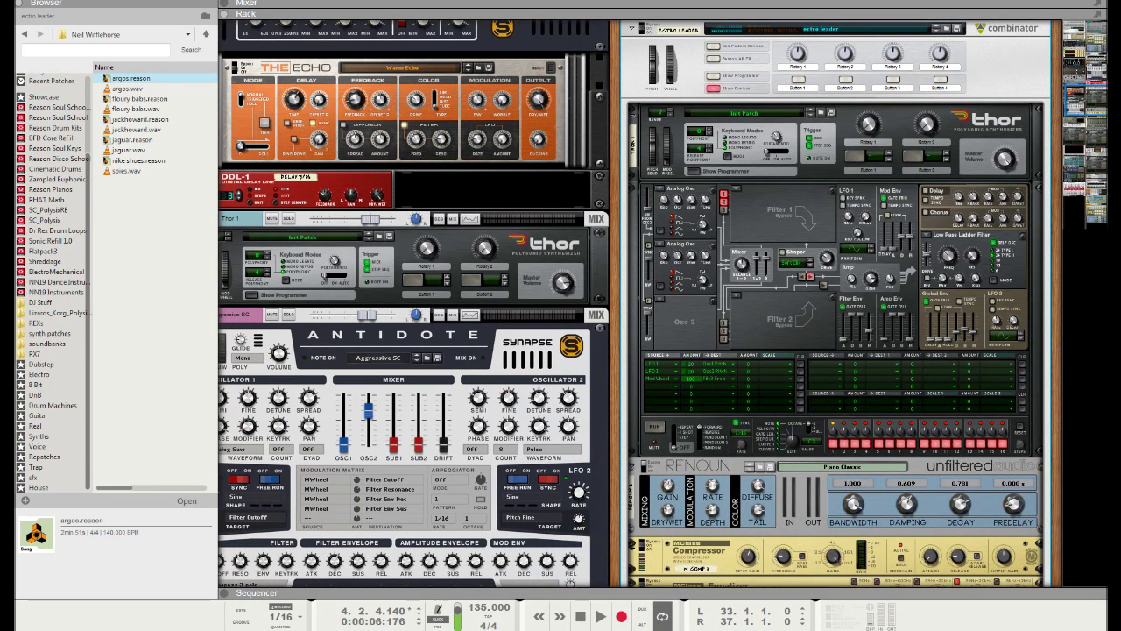
{"action": "left_click", "coordinate": [1013, 79]}
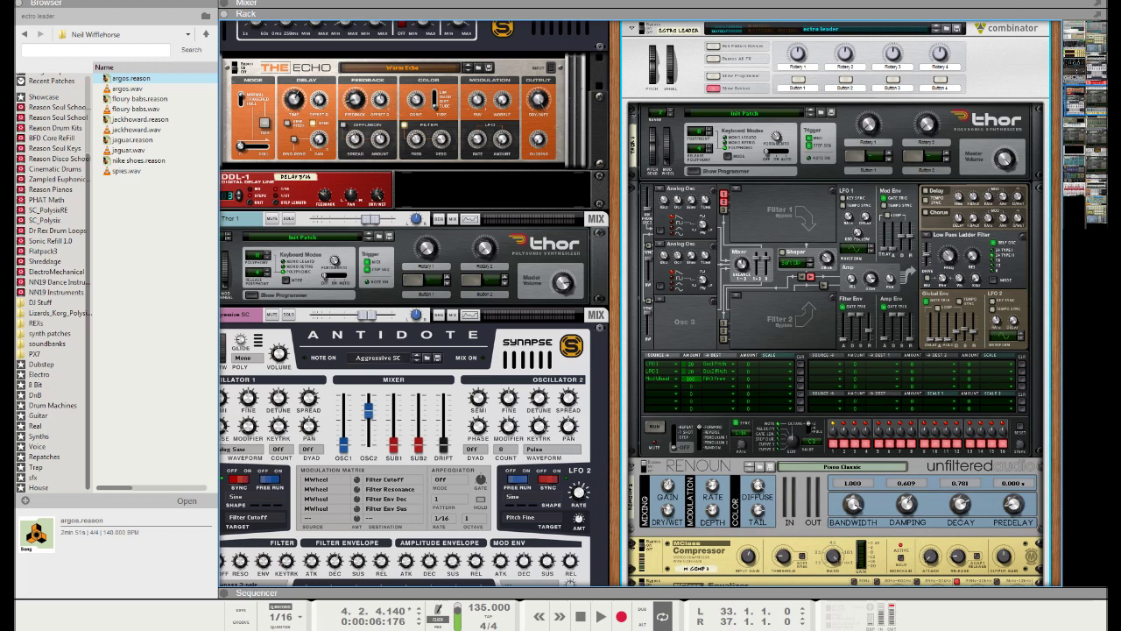
Step: Examine the first Thor, Renoun reverb, MClass Compressor and MClass Equalizer inside the ectro leader Combinator
{"action": "scroll", "coordinate": [987, 125], "scroll_direction": "up", "scroll_amount": 5}
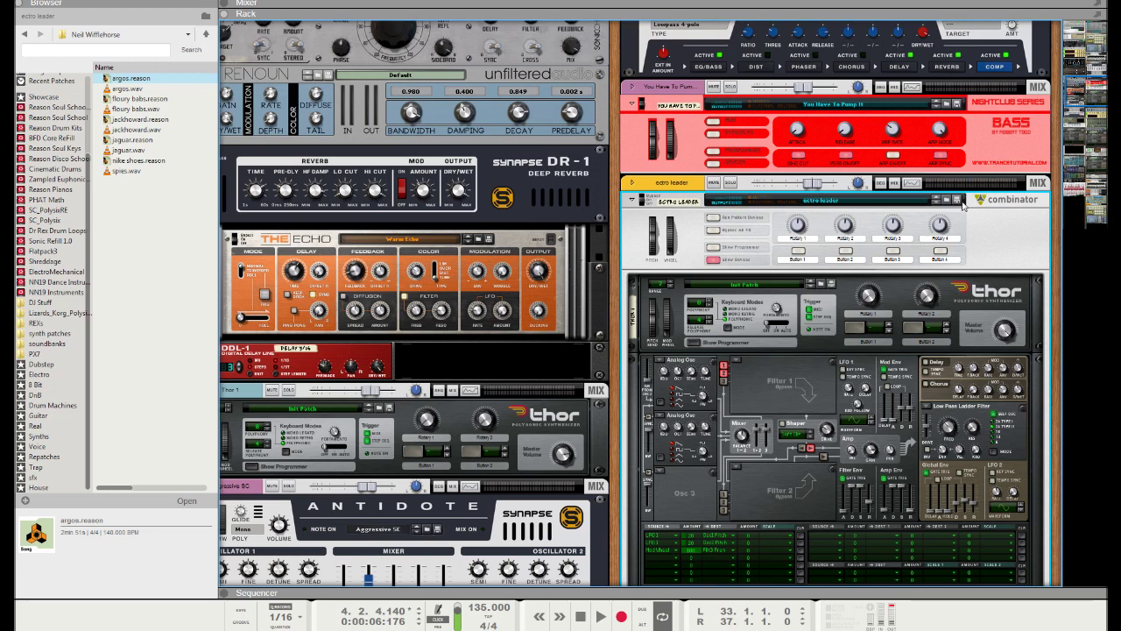
{"action": "scroll", "coordinate": [988, 199], "scroll_direction": "down", "scroll_amount": 4}
{"action": "scroll", "coordinate": [1020, 184], "scroll_direction": "down", "scroll_amount": 2}
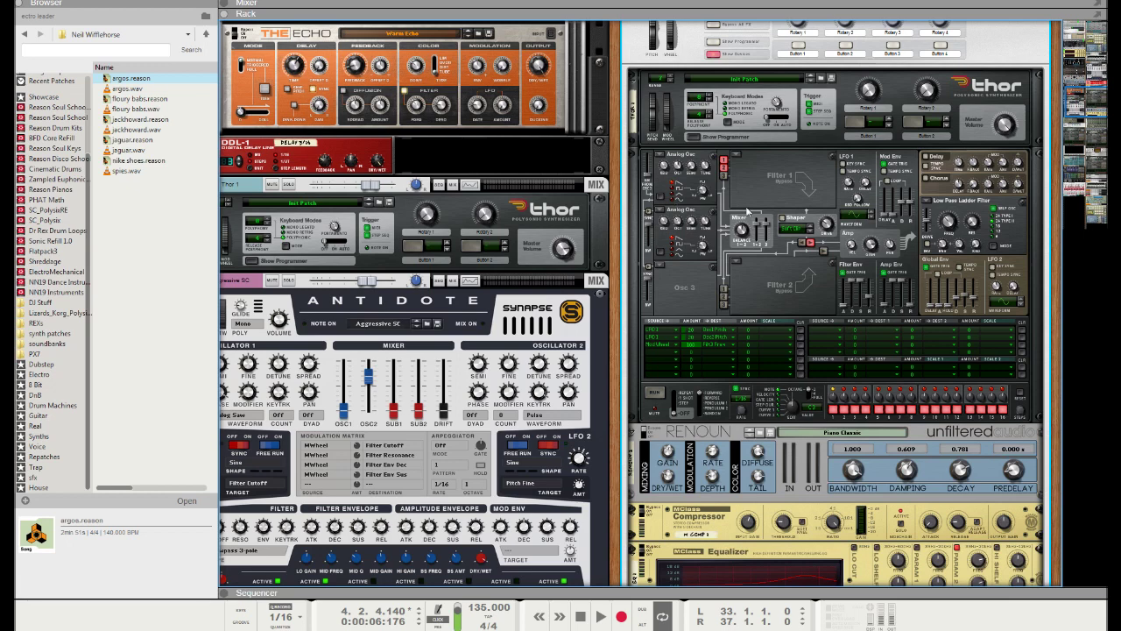
{"action": "scroll", "coordinate": [919, 289], "scroll_direction": "down", "scroll_amount": 3}
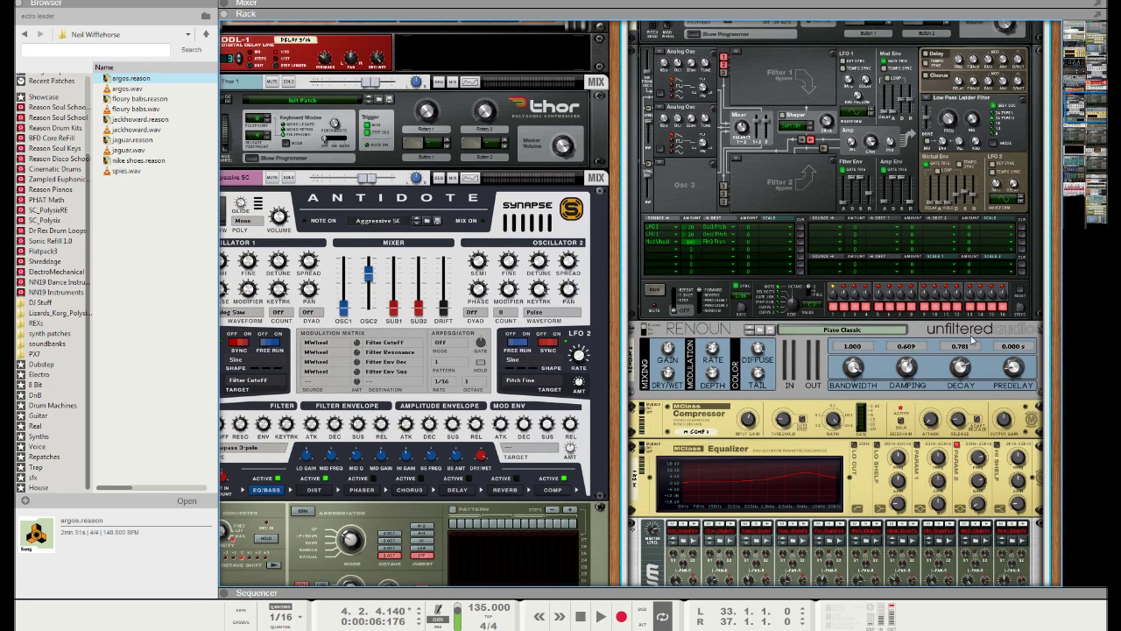
{"action": "scroll", "coordinate": [972, 340], "scroll_direction": "down", "scroll_amount": 4}
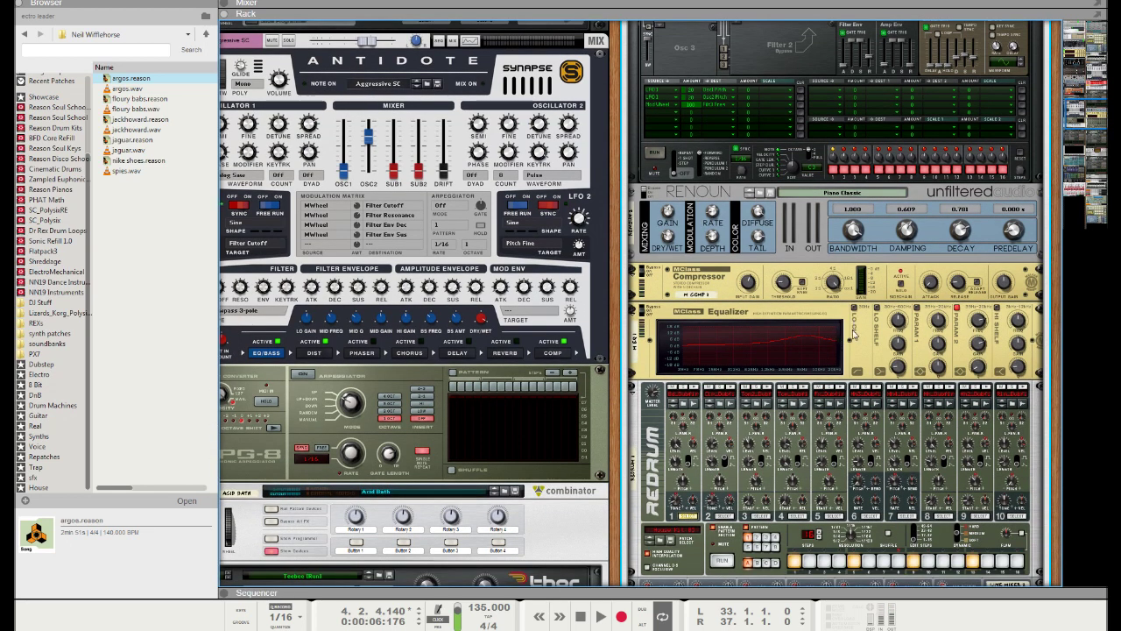
{"action": "scroll", "coordinate": [853, 324], "scroll_direction": "down", "scroll_amount": 6}
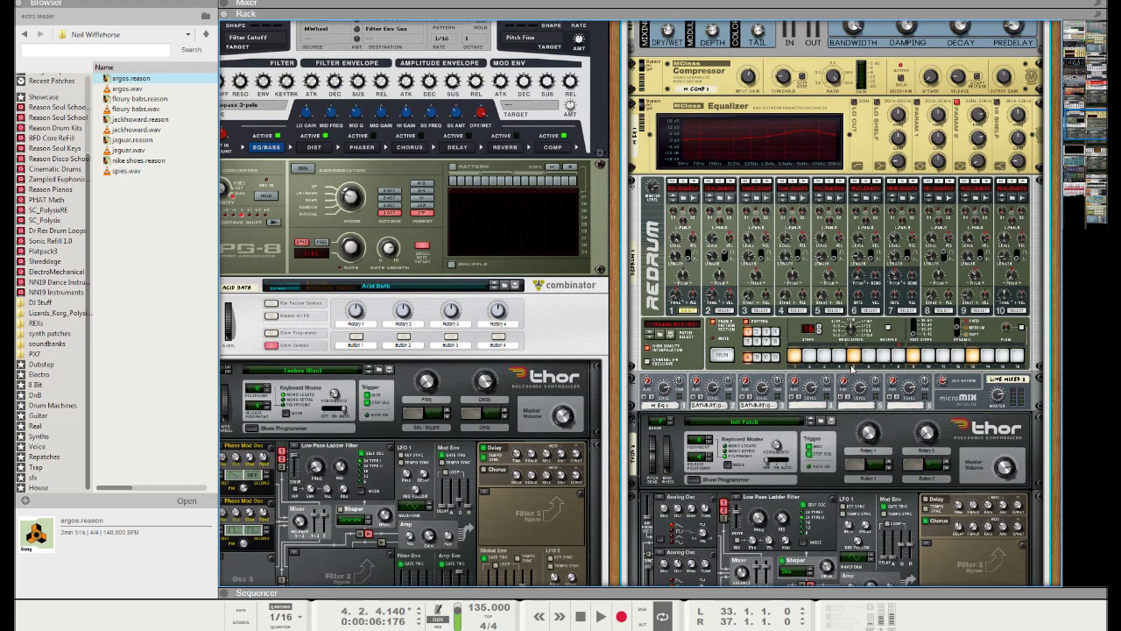
Step: Examine the Redrum, Line Mixer, remaining Thor synths, BV512 vocoder and Saturation Knobs down to the end of the Combinator
{"action": "left_click", "coordinate": [854, 362]}
{"action": "scroll", "coordinate": [871, 354], "scroll_direction": "down", "scroll_amount": 3}
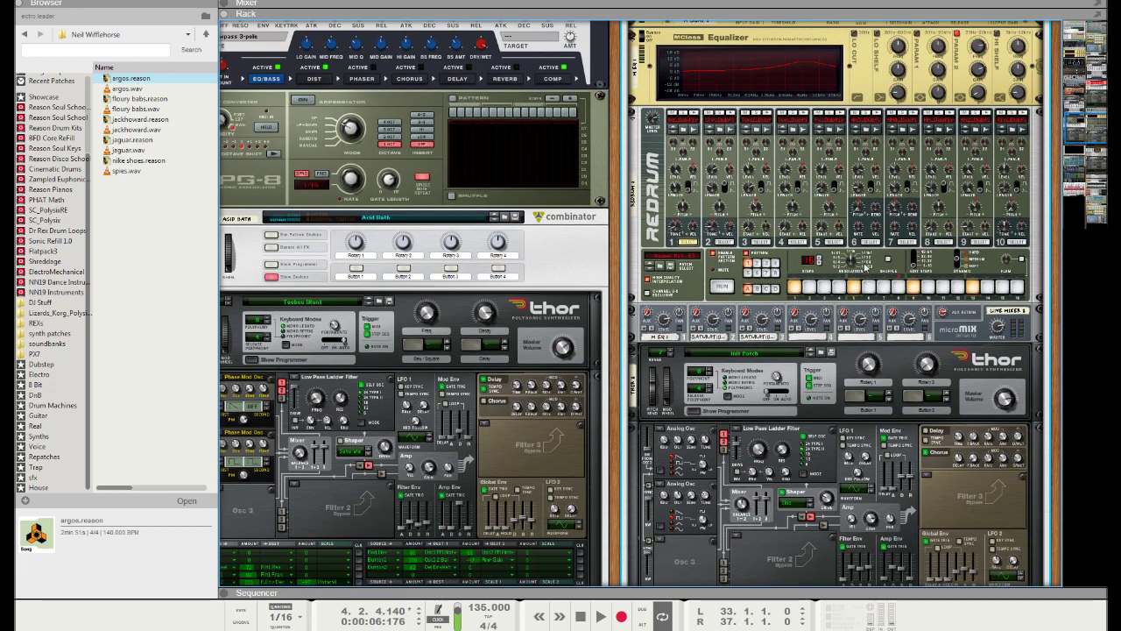
{"action": "scroll", "coordinate": [867, 285], "scroll_direction": "down", "scroll_amount": 3}
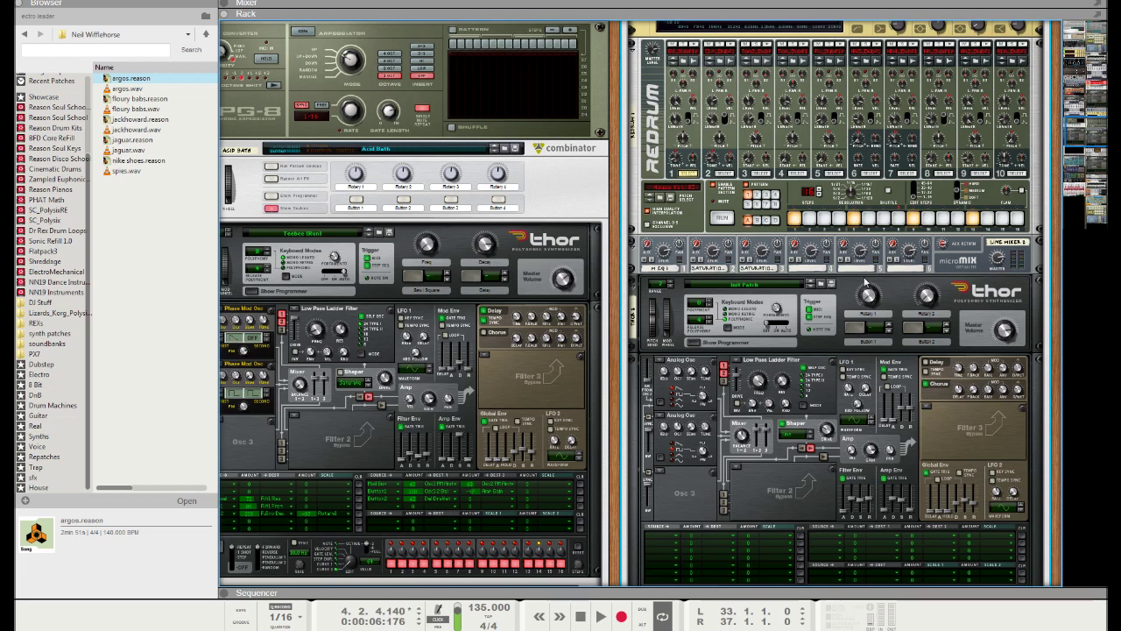
{"action": "scroll", "coordinate": [869, 281], "scroll_direction": "down", "scroll_amount": 6}
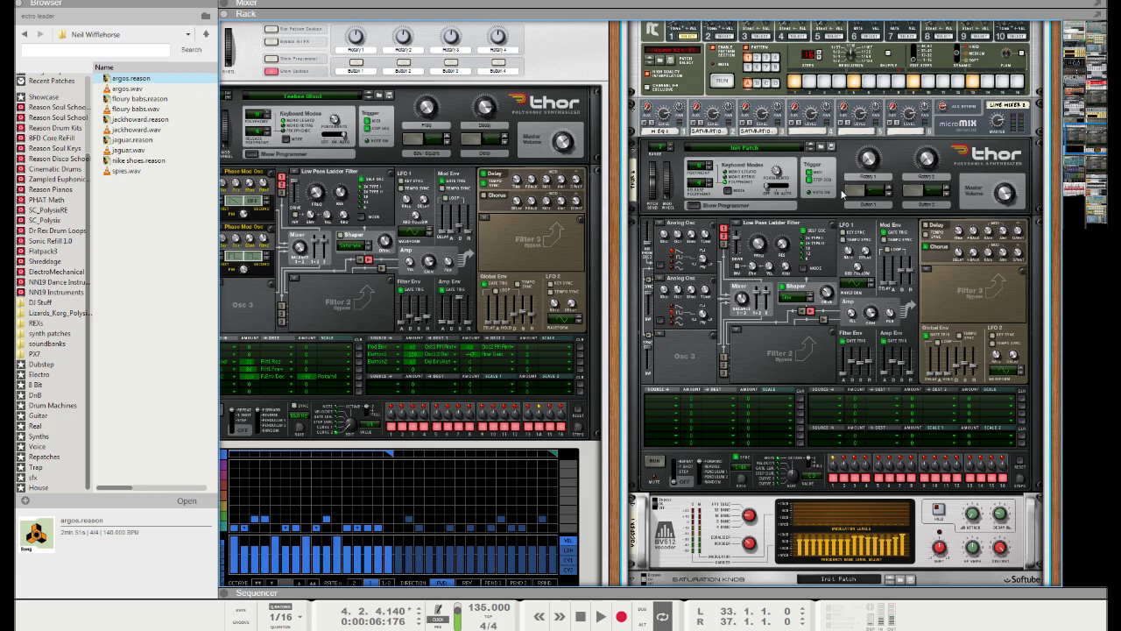
{"action": "scroll", "coordinate": [850, 194], "scroll_direction": "down", "scroll_amount": 3}
{"action": "scroll", "coordinate": [823, 307], "scroll_direction": "down", "scroll_amount": 3}
{"action": "scroll", "coordinate": [876, 412], "scroll_direction": "down", "scroll_amount": 3}
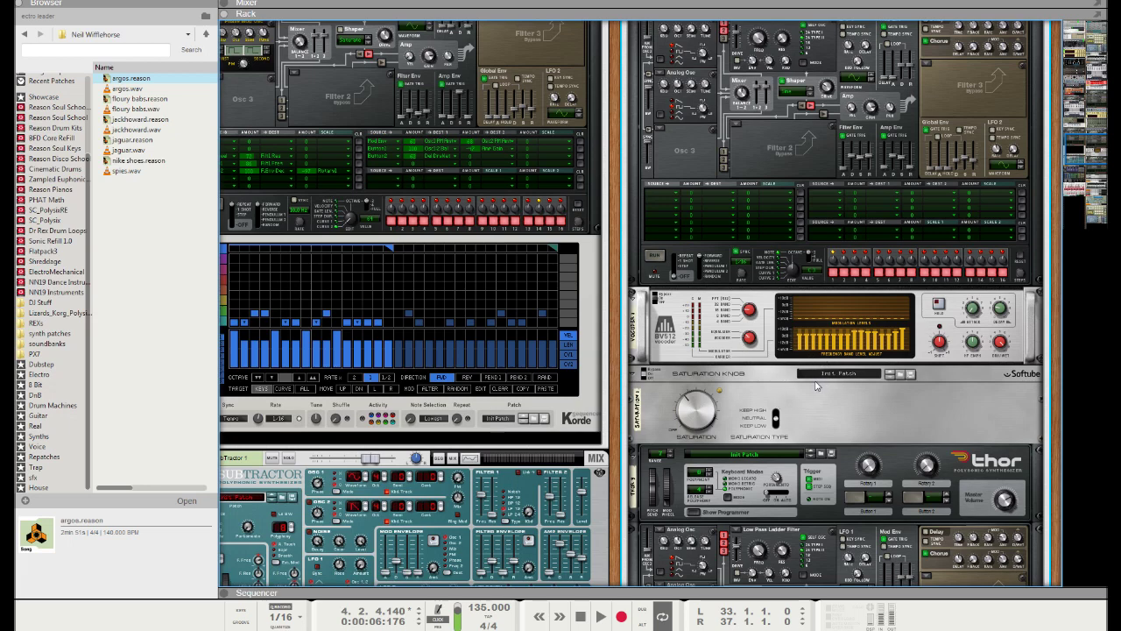
{"action": "scroll", "coordinate": [851, 371], "scroll_direction": "down", "scroll_amount": 3}
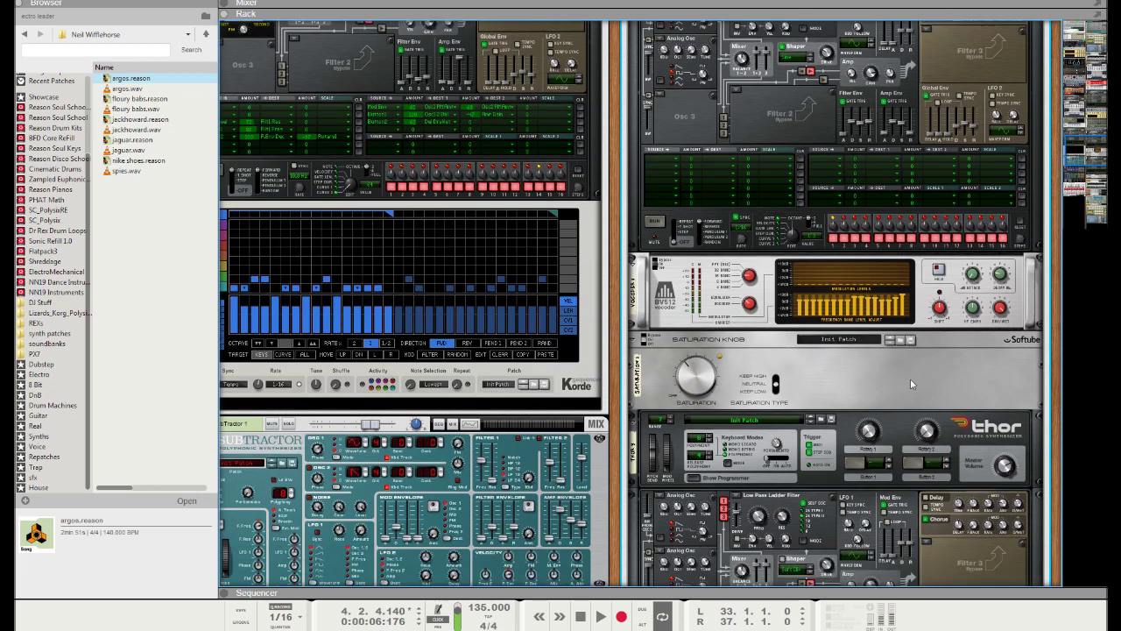
{"action": "scroll", "coordinate": [920, 341], "scroll_direction": "down", "scroll_amount": 3}
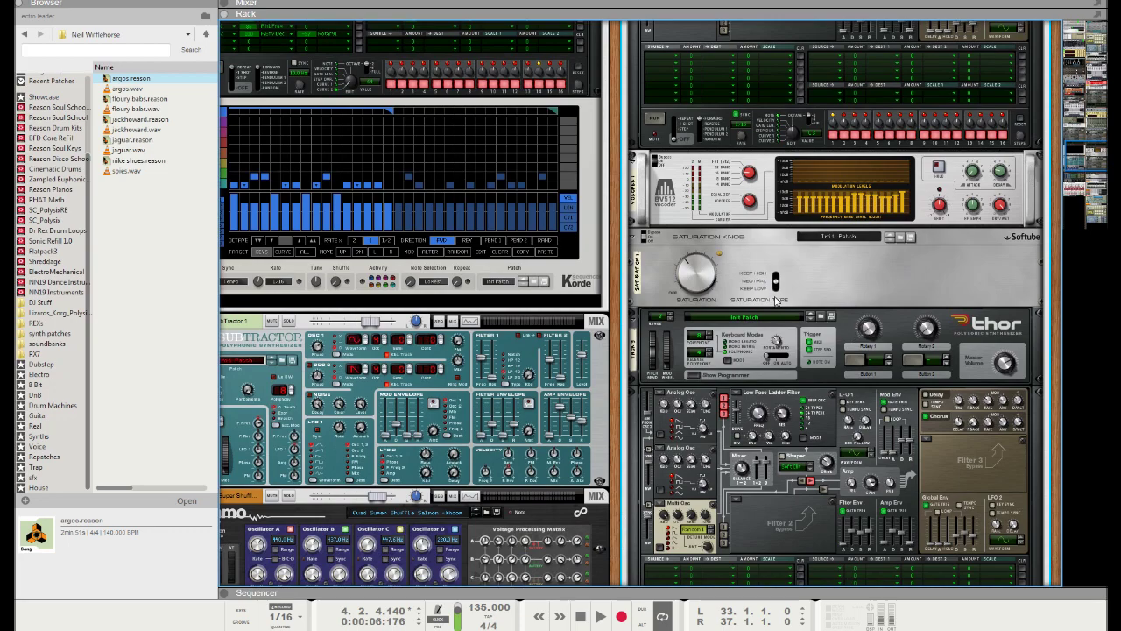
{"action": "scroll", "coordinate": [858, 342], "scroll_direction": "down", "scroll_amount": 3}
{"action": "scroll", "coordinate": [848, 353], "scroll_direction": "down", "scroll_amount": 6}
{"action": "scroll", "coordinate": [848, 353], "scroll_direction": "down", "scroll_amount": 3}
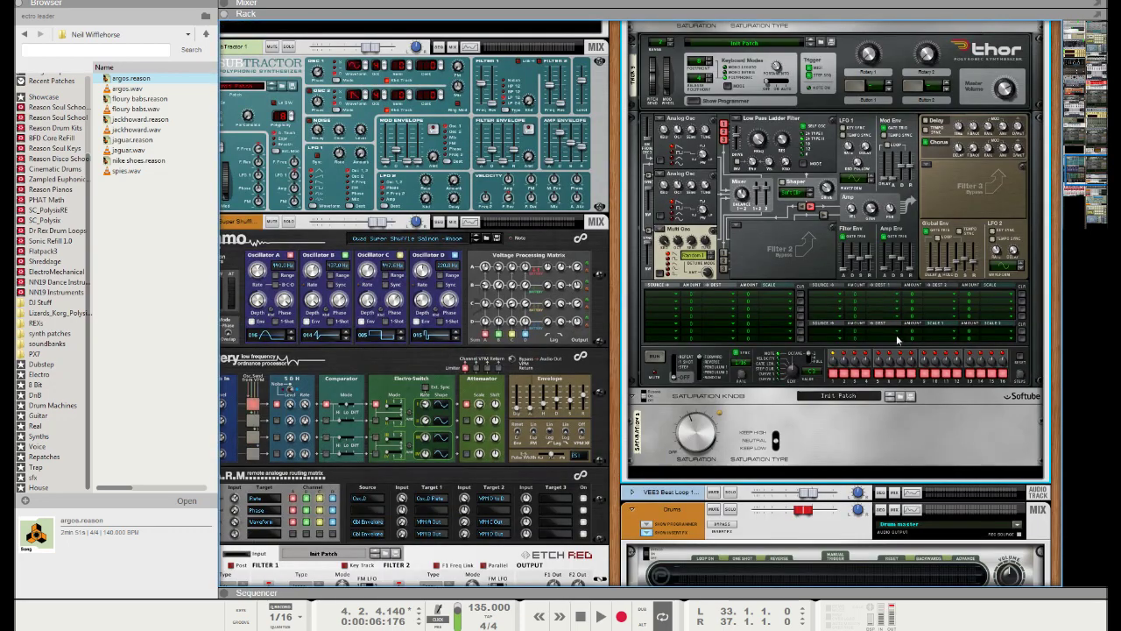
Step: Return to the Combinator's Line Mixer, check its channel 4 level, and review the vocoder and Saturation Knob below it again
{"action": "scroll", "coordinate": [813, 339], "scroll_direction": "up", "scroll_amount": 15}
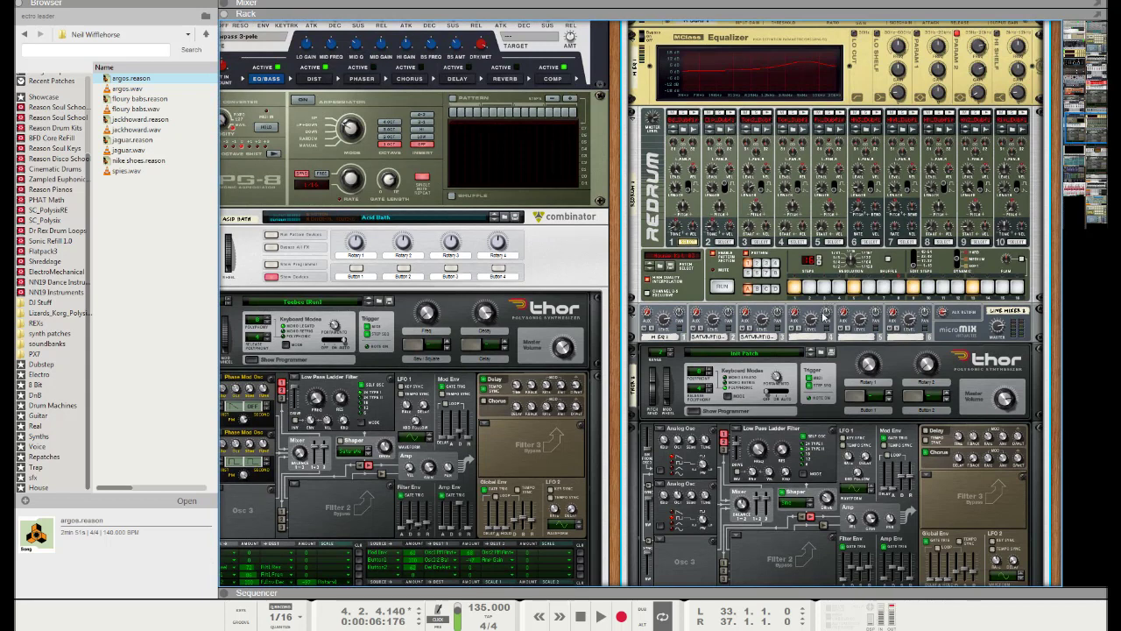
{"action": "mouse_move", "coordinate": [824, 320]}
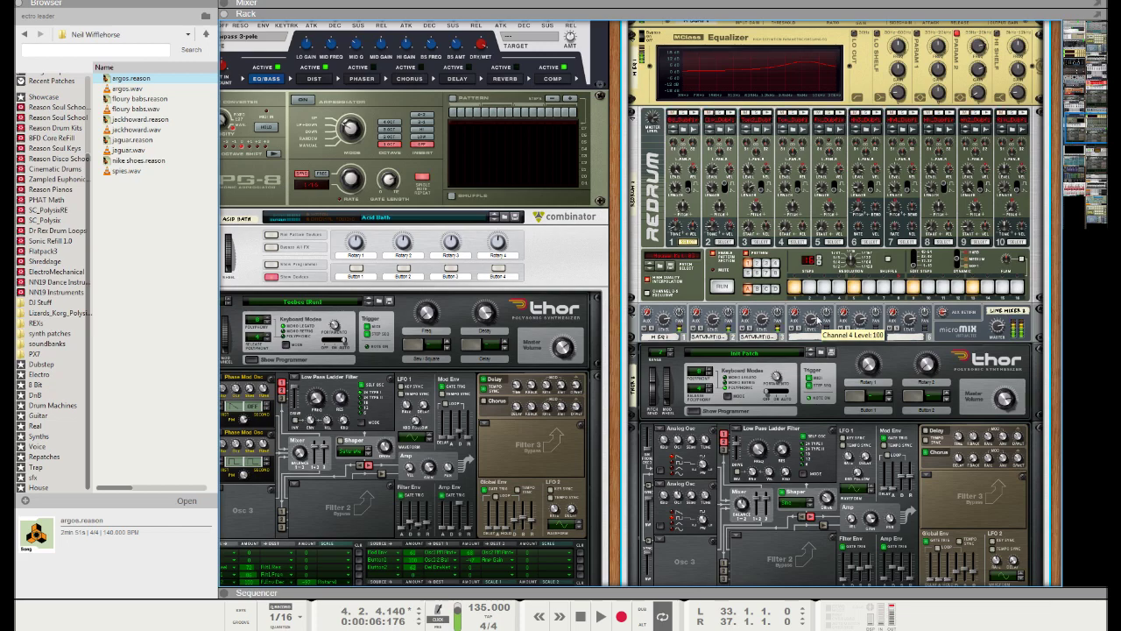
{"action": "scroll", "coordinate": [818, 322], "scroll_direction": "down", "scroll_amount": 8}
{"action": "scroll", "coordinate": [854, 359], "scroll_direction": "down", "scroll_amount": 2}
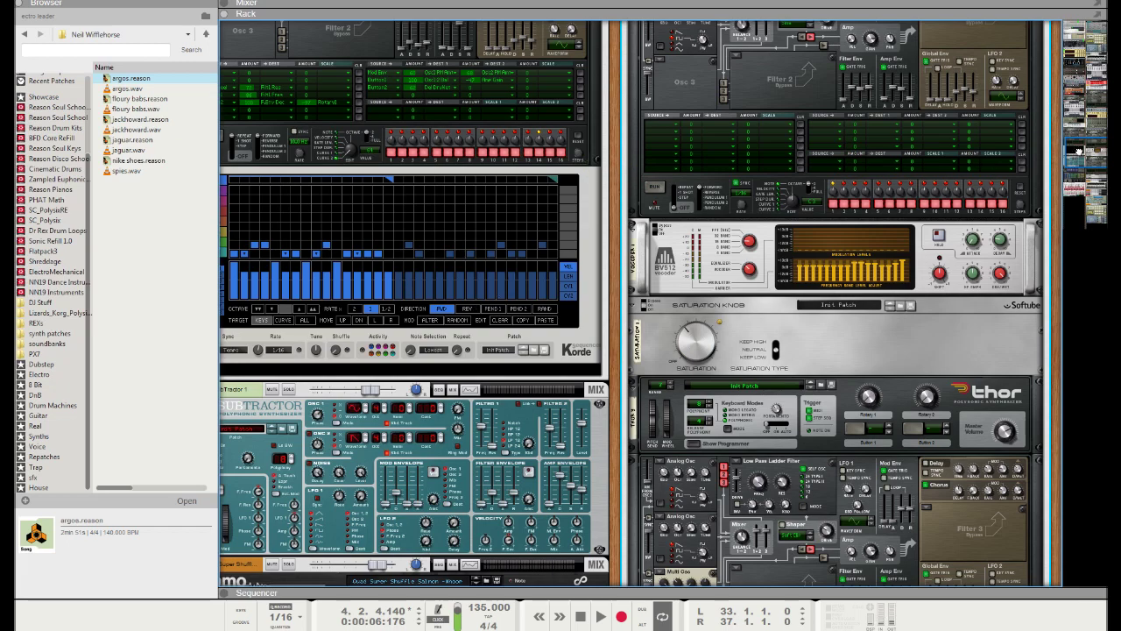
Step: Move through the rack overview to the end of the rack to show the Kong 2 drum device
{"action": "scroll", "coordinate": [1077, 151], "scroll_direction": "up", "scroll_amount": 2}
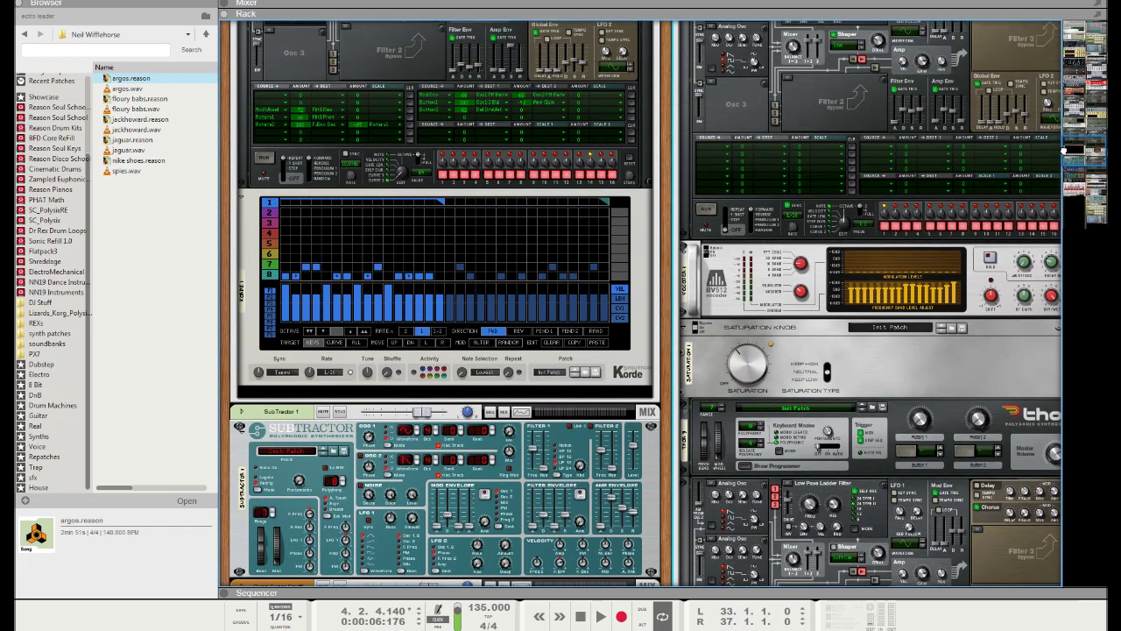
{"action": "left_click", "coordinate": [1073, 118]}
{"action": "left_click_drag", "start_coordinate": [1073, 118], "coordinate": [1081, 175]}
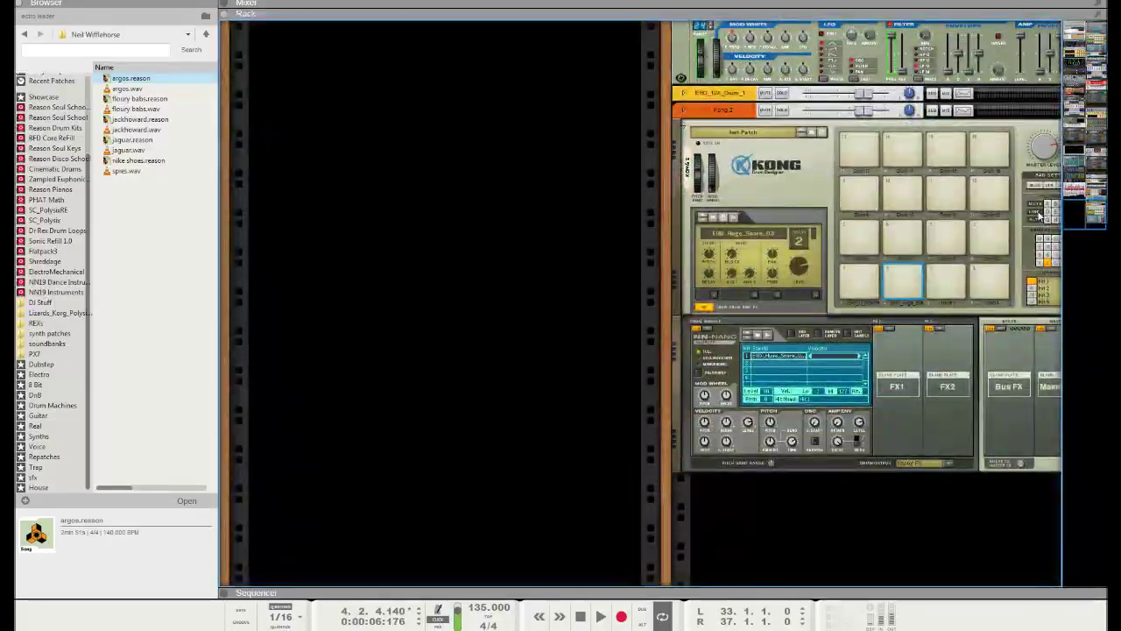